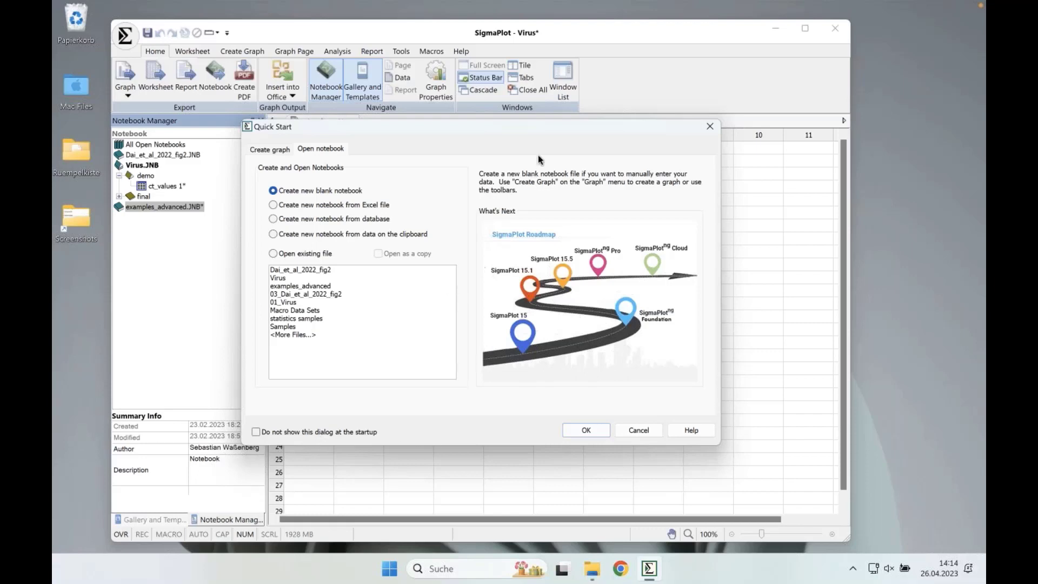
- Show the graph creation options in the Quick Start dialog
left_click_drag(511, 127, 527, 145)
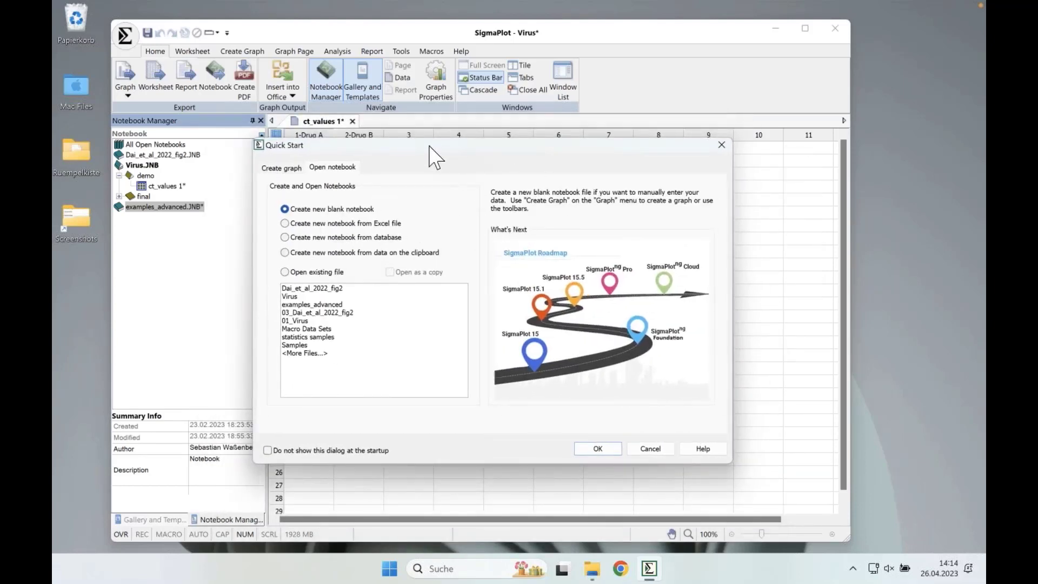
mouse_move(446, 145)
left_mouse_down()
mouse_move(425, 147)
mouse_move(462, 151)
left_mouse_up()
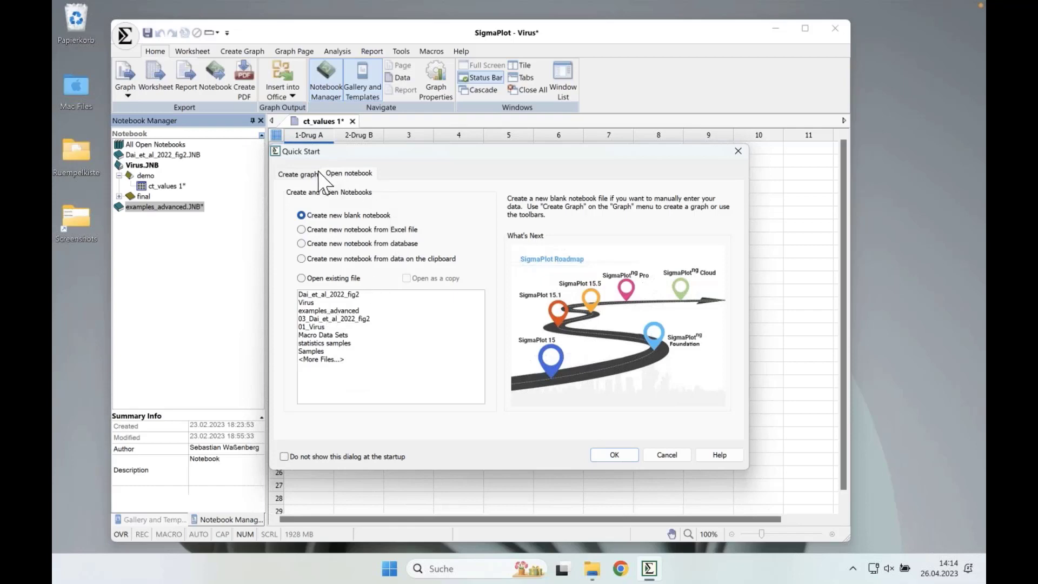
left_click(301, 174)
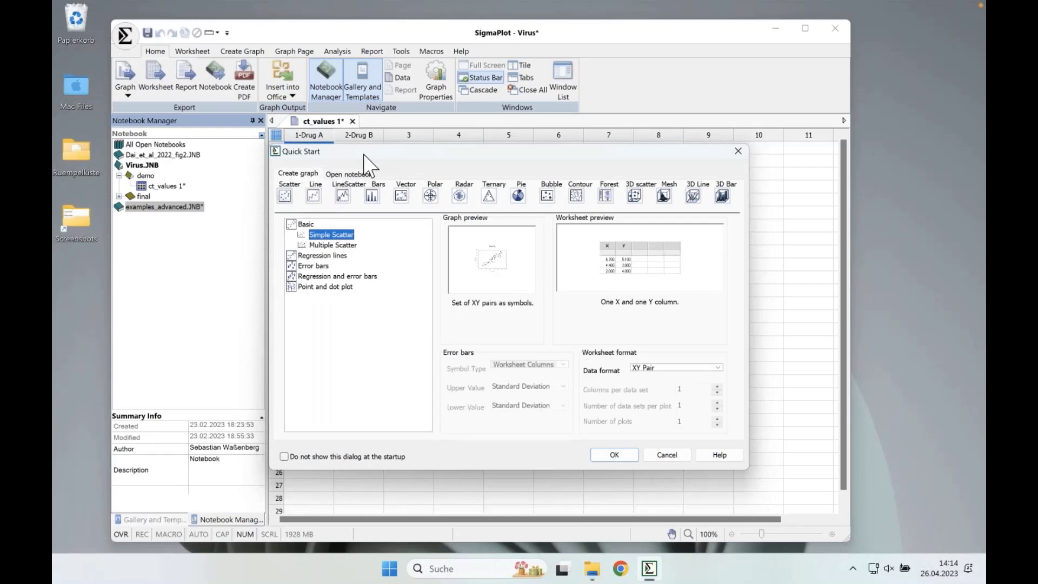
mouse_move(369, 155)
left_mouse_down()
mouse_move(349, 167)
mouse_move(358, 165)
left_mouse_up()
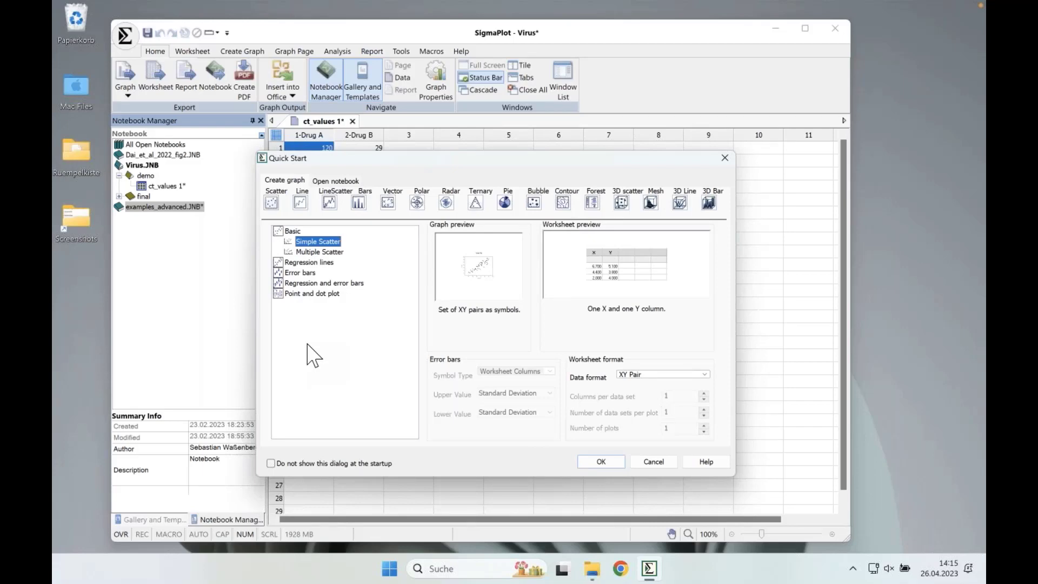
- Review the available graph types one after another, from Line, Line/Scatter and Bars through to Pie, Bubble and Contour
left_click(300, 204)
left_click(330, 203)
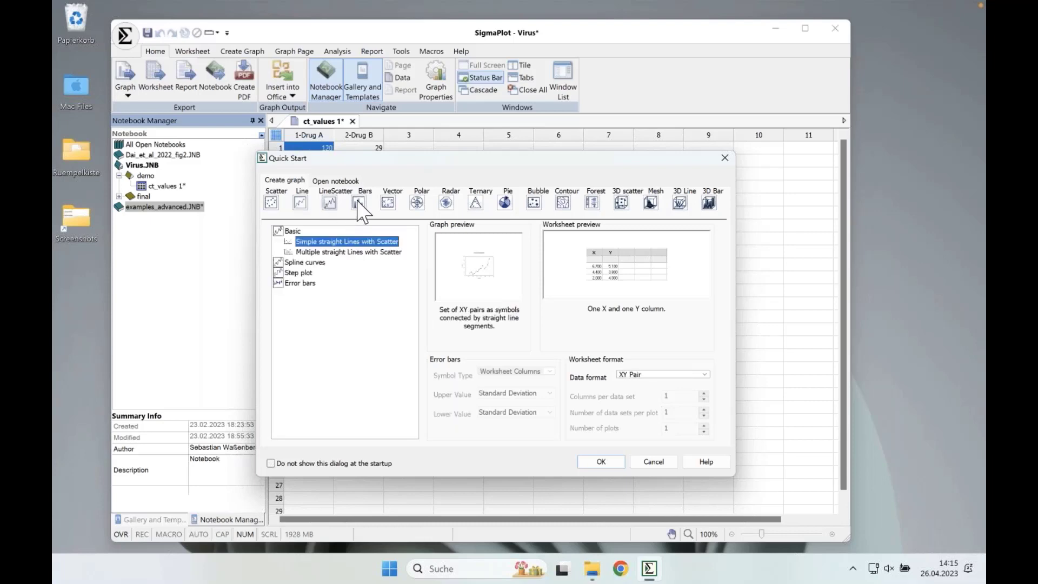
left_click(359, 204)
left_click(389, 204)
left_click(419, 204)
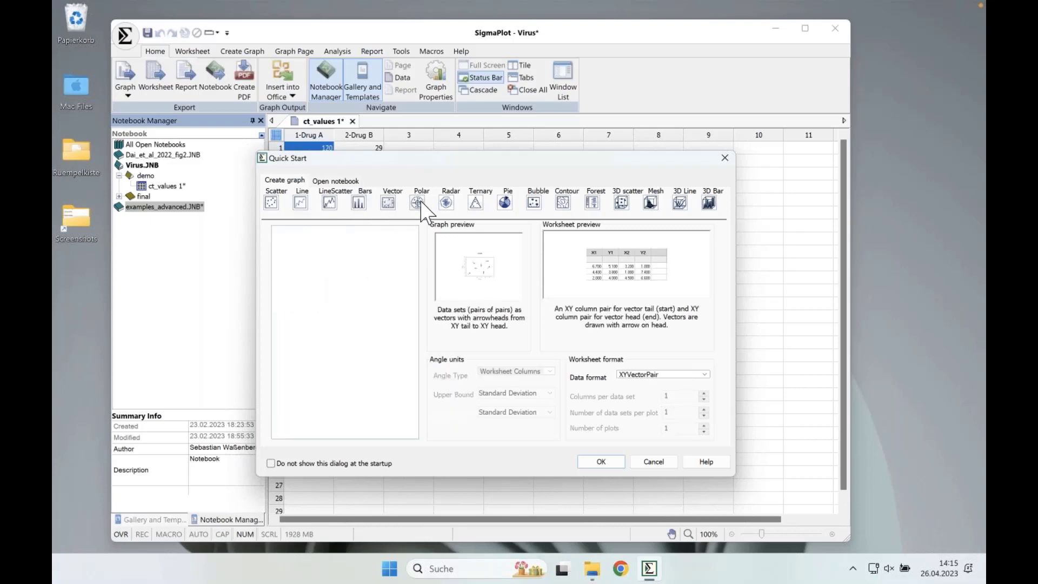
left_click(447, 203)
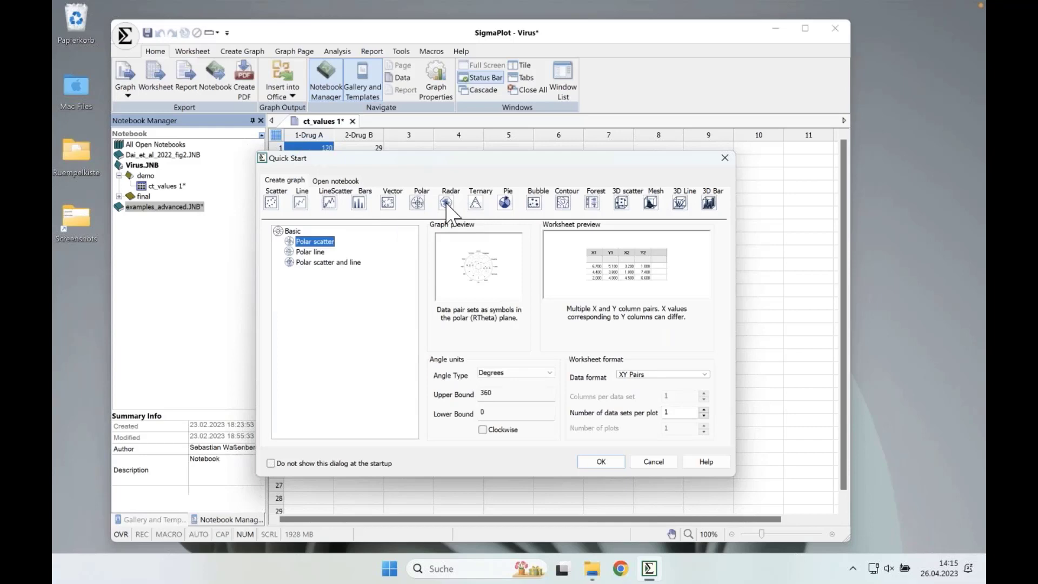
left_click(475, 203)
left_click(505, 203)
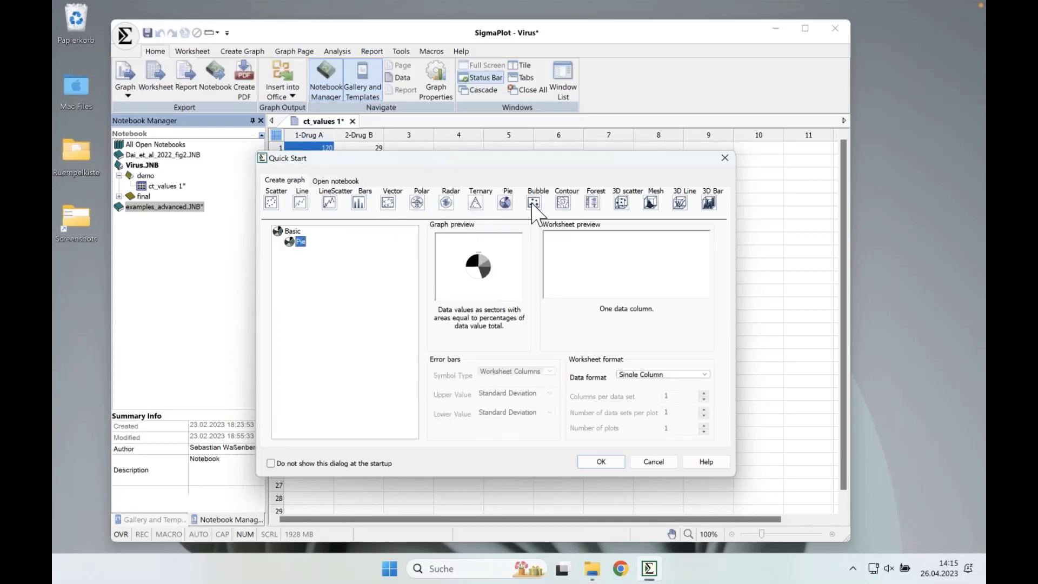
left_click(533, 203)
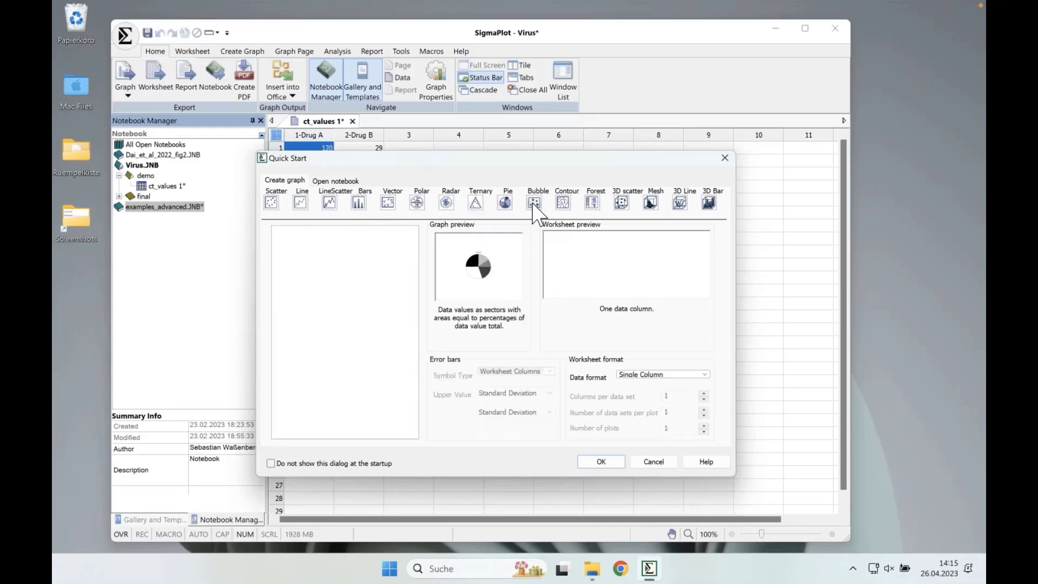
left_click(562, 203)
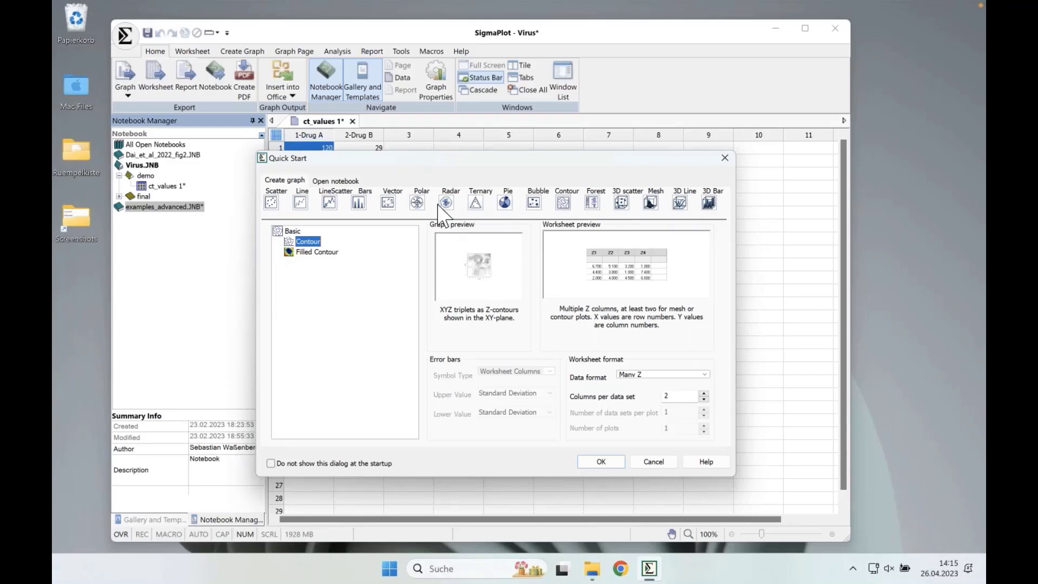
- Compare the Ternary, Radar and Polar graph styles, and return to the Scatter styles
left_click(474, 197)
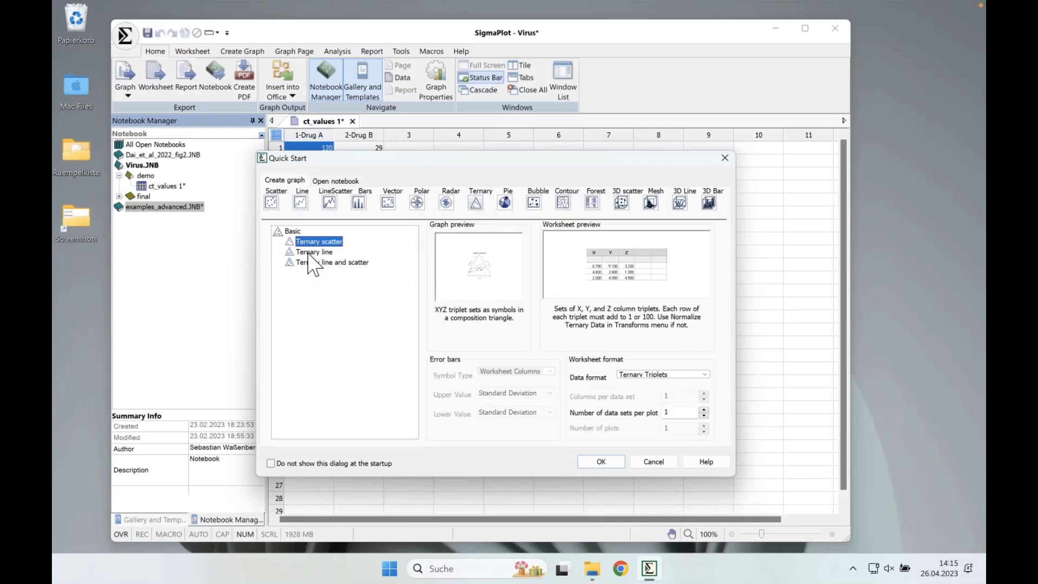
left_click(448, 204)
left_click(420, 205)
left_click(476, 205)
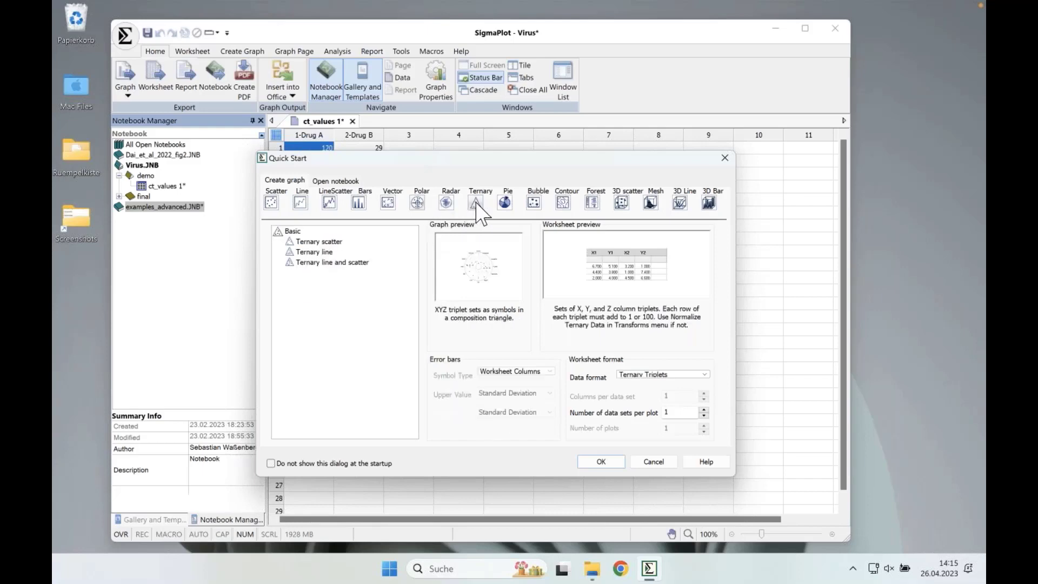
left_click(275, 203)
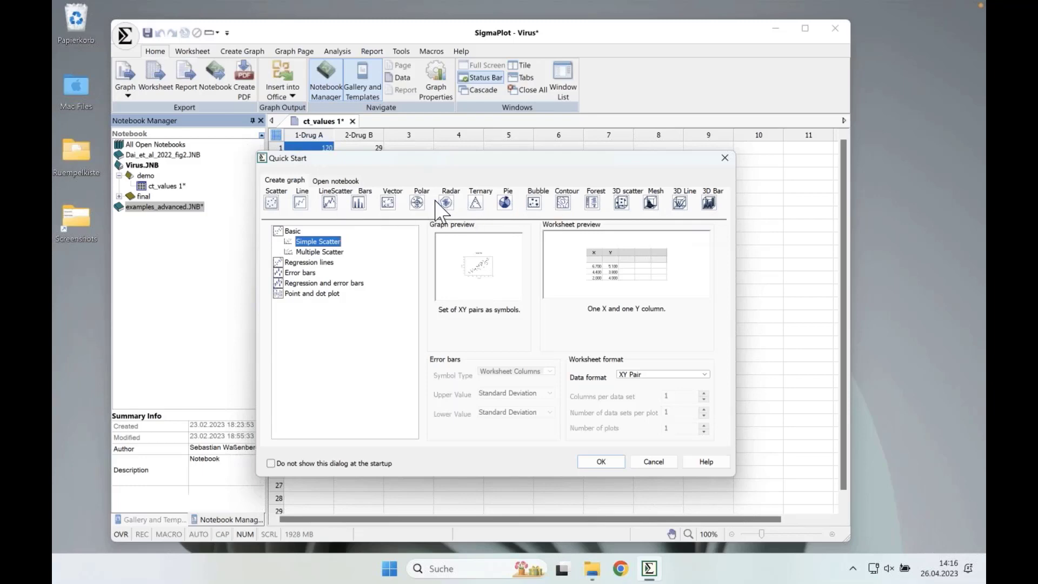
- Preview the Multiple Scatter style with the XY Pairs data format, and dismiss Quick Start without creating a graph
left_click_drag(450, 163, 436, 171)
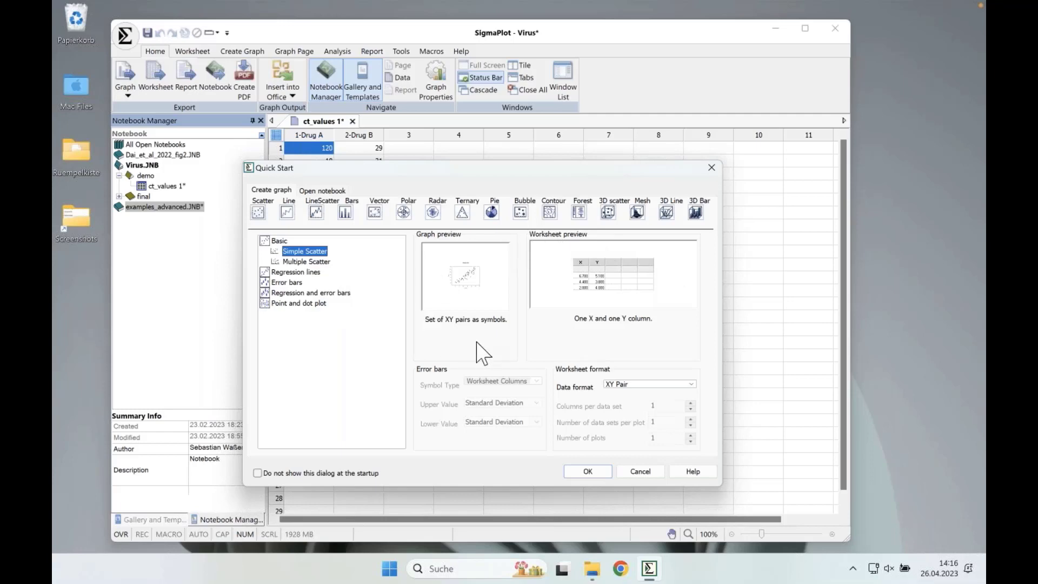
left_click(292, 261)
left_click(294, 252)
left_click(297, 262)
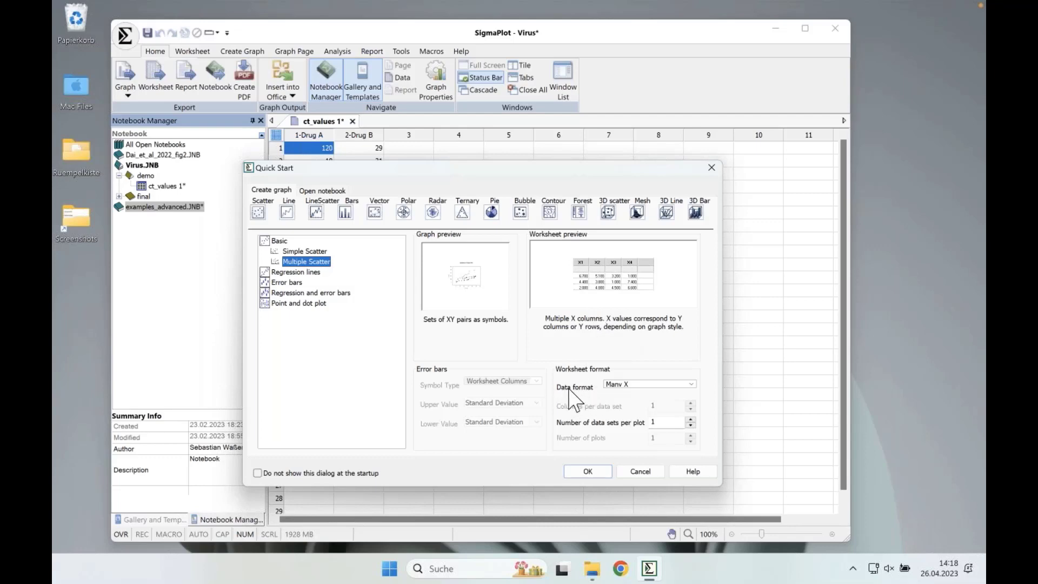
left_click(691, 383)
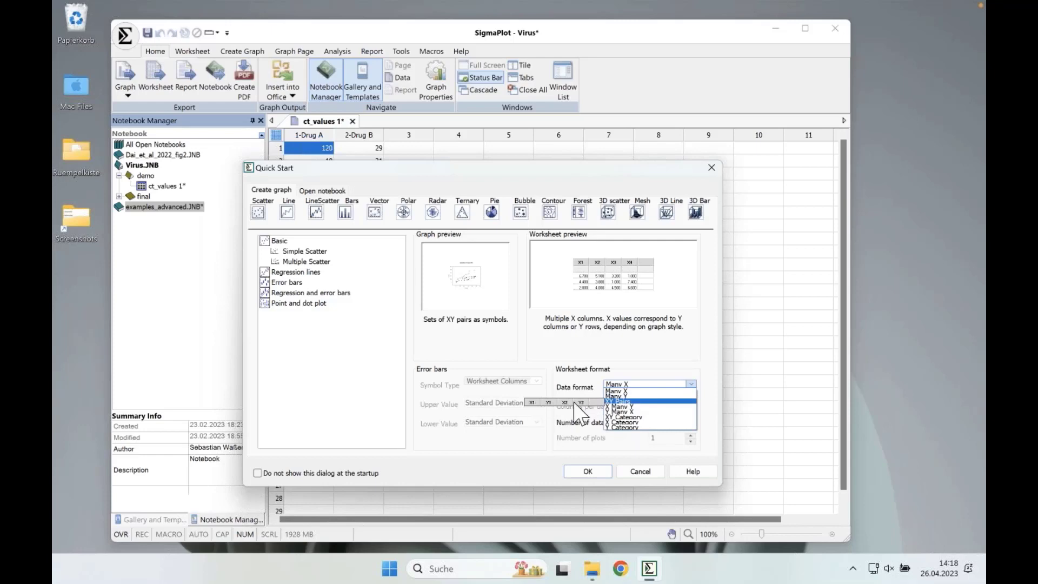
left_click(626, 401)
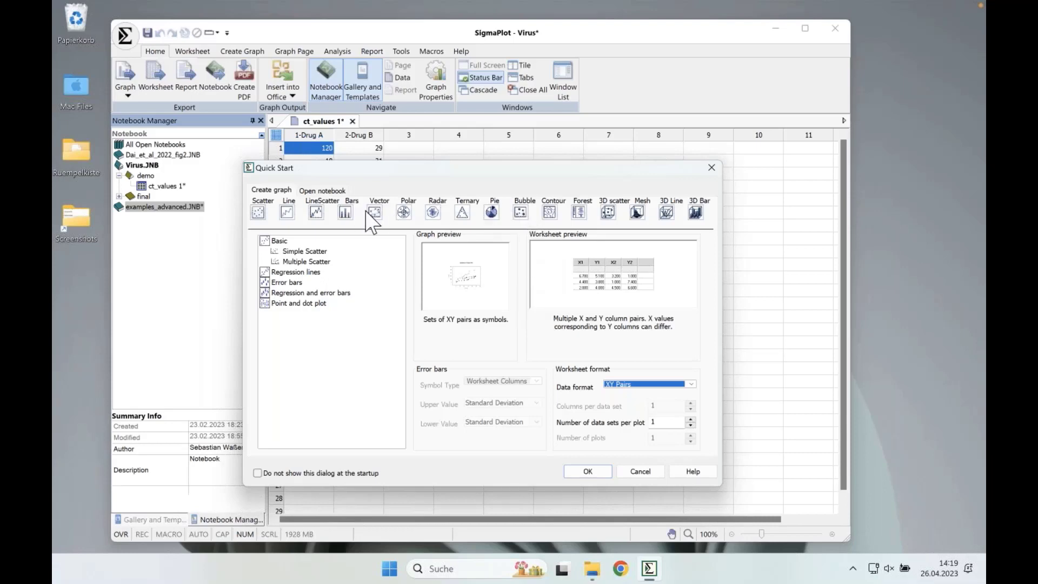
mouse_move(407, 168)
left_mouse_down()
mouse_move(419, 157)
mouse_move(402, 163)
left_mouse_up()
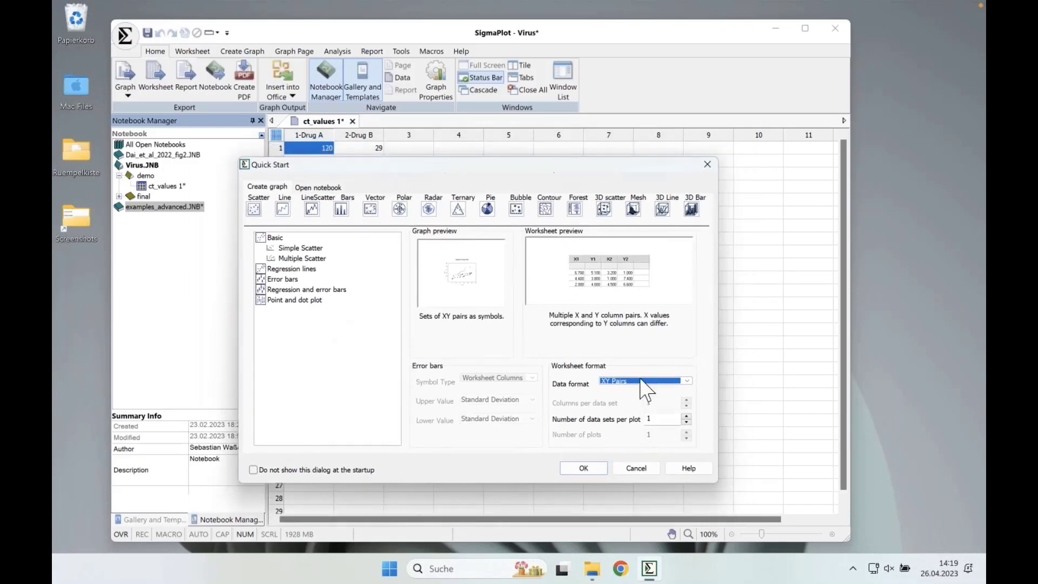
left_click(635, 468)
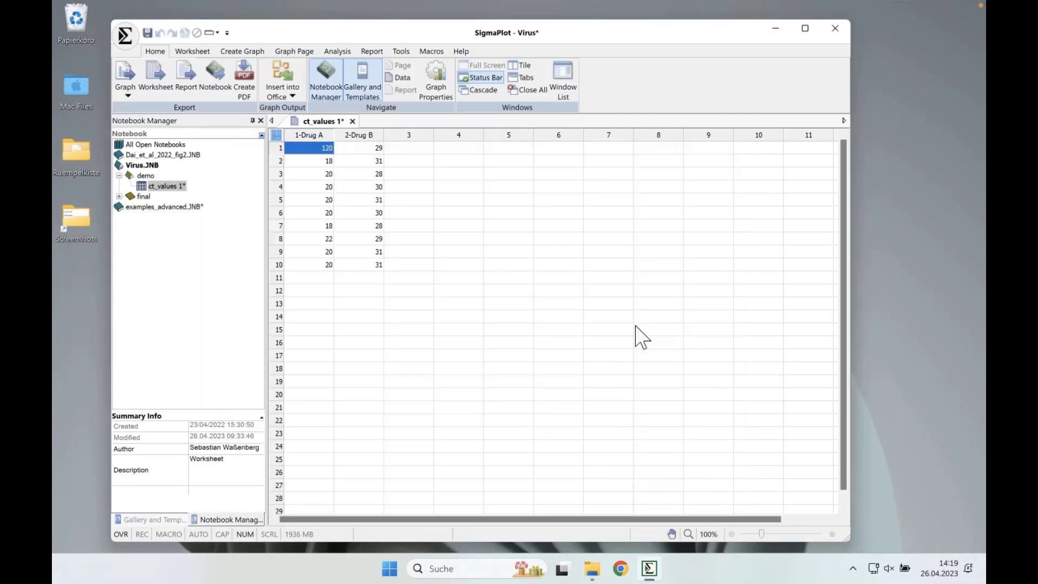
- Look over the worksheet editing commands and the 2D and 3D graph creation commands
mouse_move(566, 36)
left_mouse_down()
mouse_move(555, 38)
mouse_move(569, 45)
left_mouse_up()
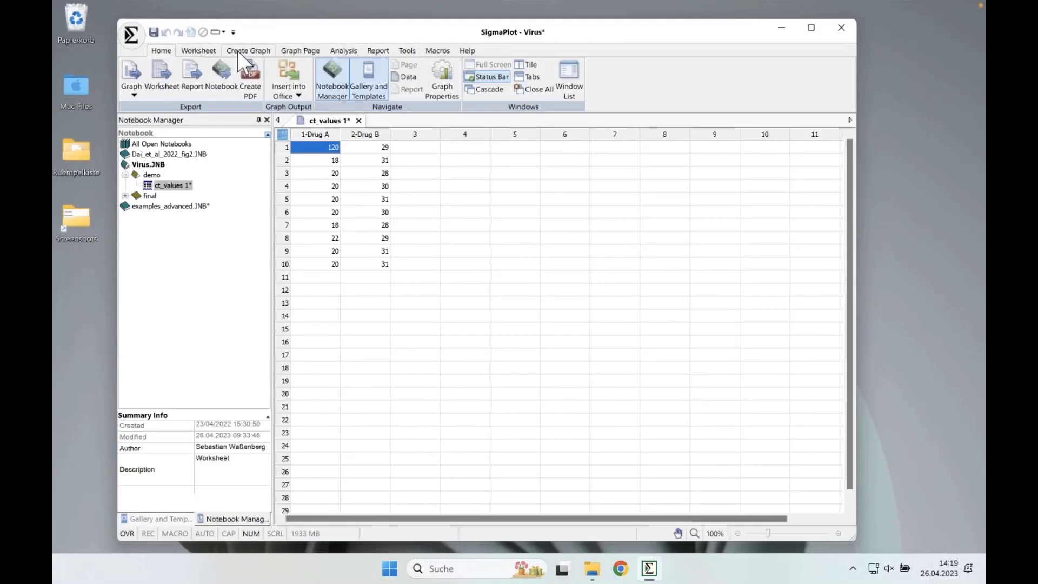
left_click(196, 47)
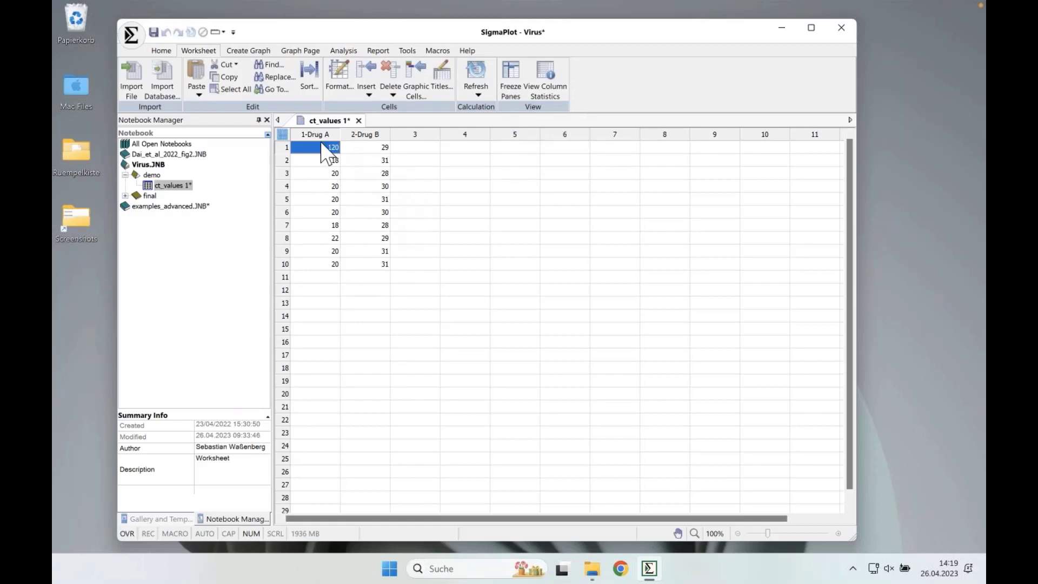
left_click(251, 51)
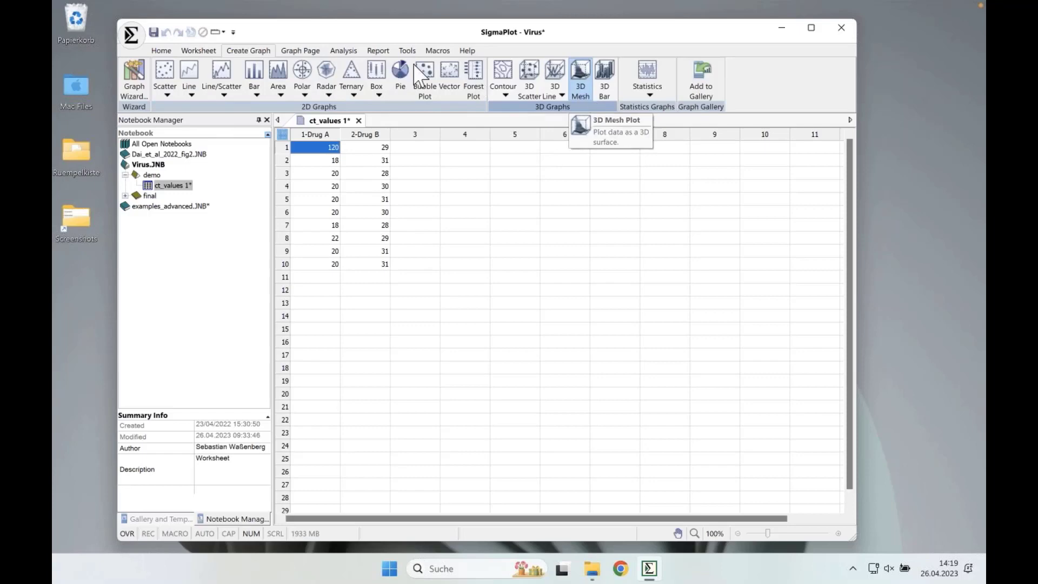
- Examine the full list of available statistical tests, from Descriptive Statistics to the Cox models
left_click(340, 52)
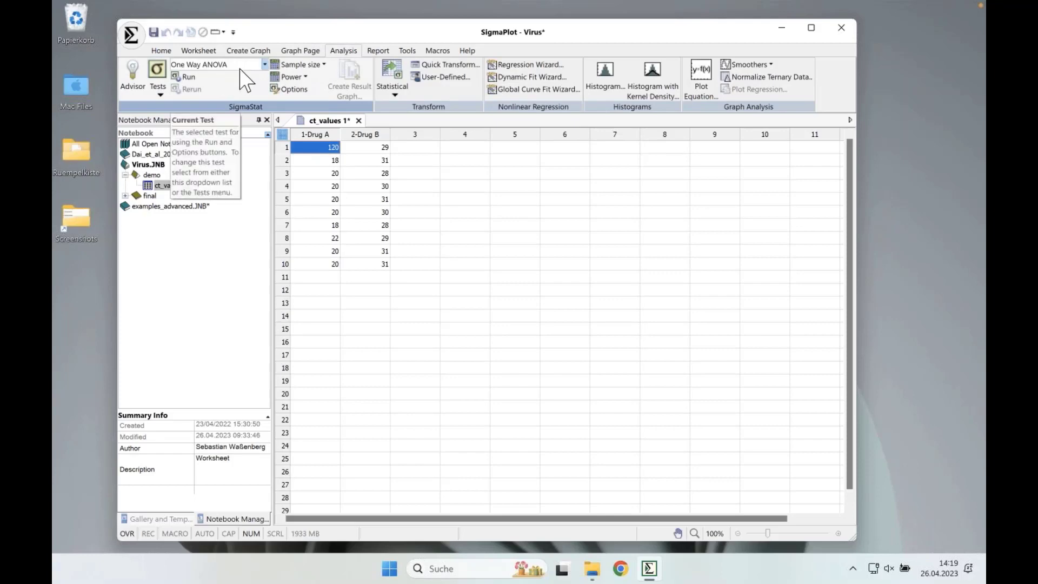
left_click(264, 64)
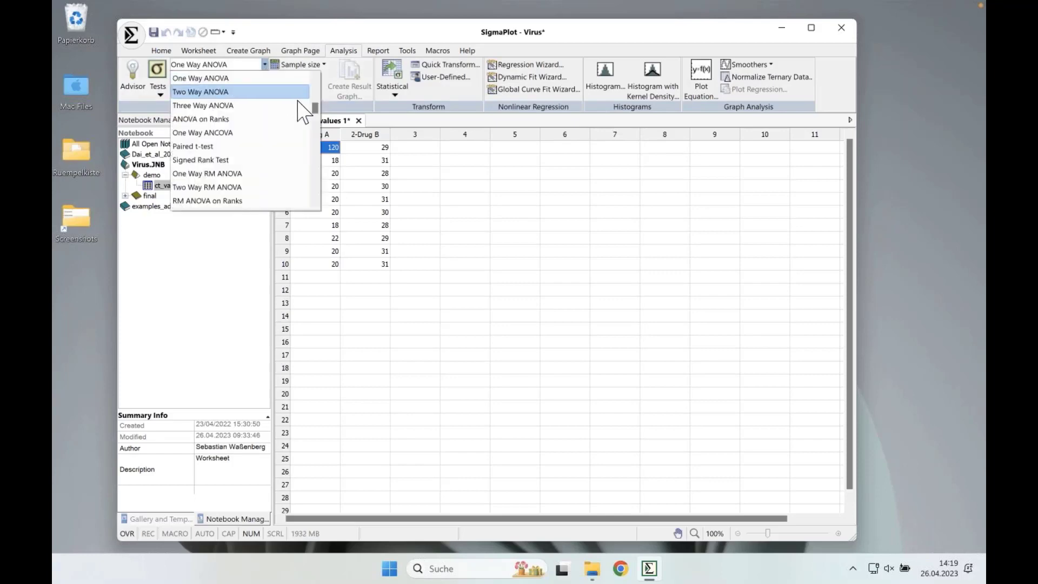
left_click_drag(312, 105, 318, 80)
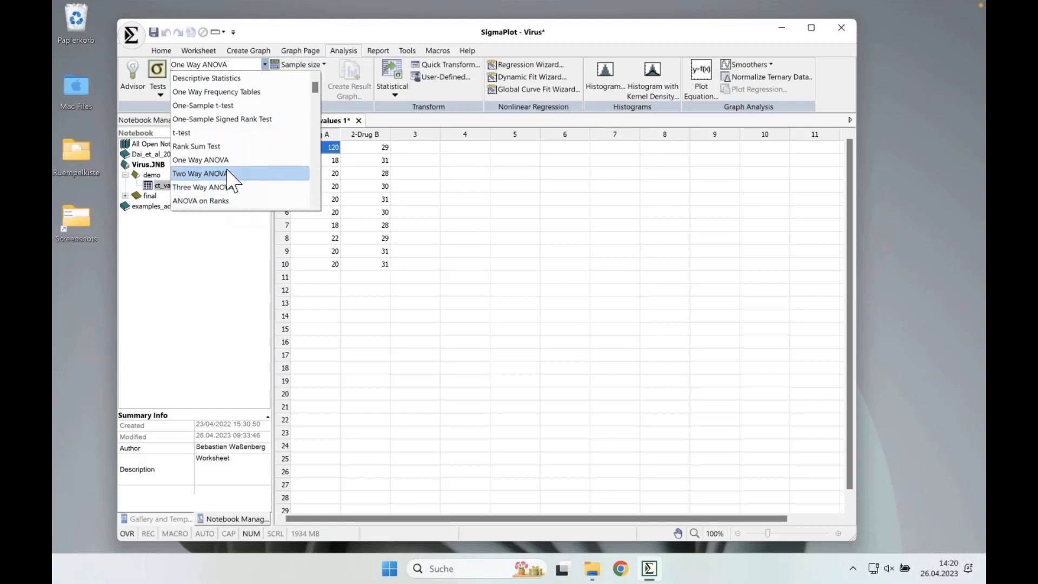
left_click_drag(313, 87, 313, 136)
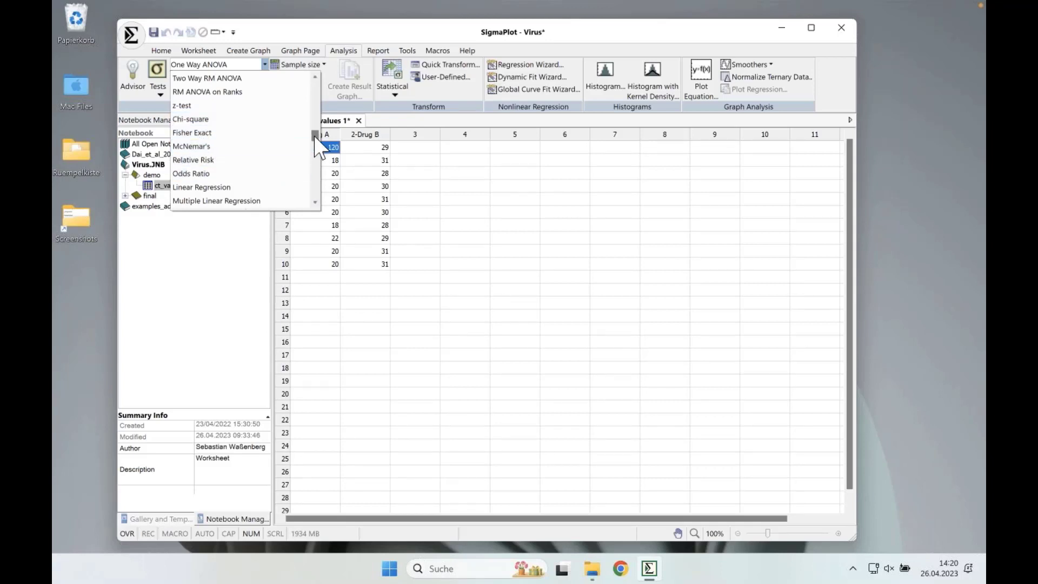
left_click_drag(314, 136, 313, 166)
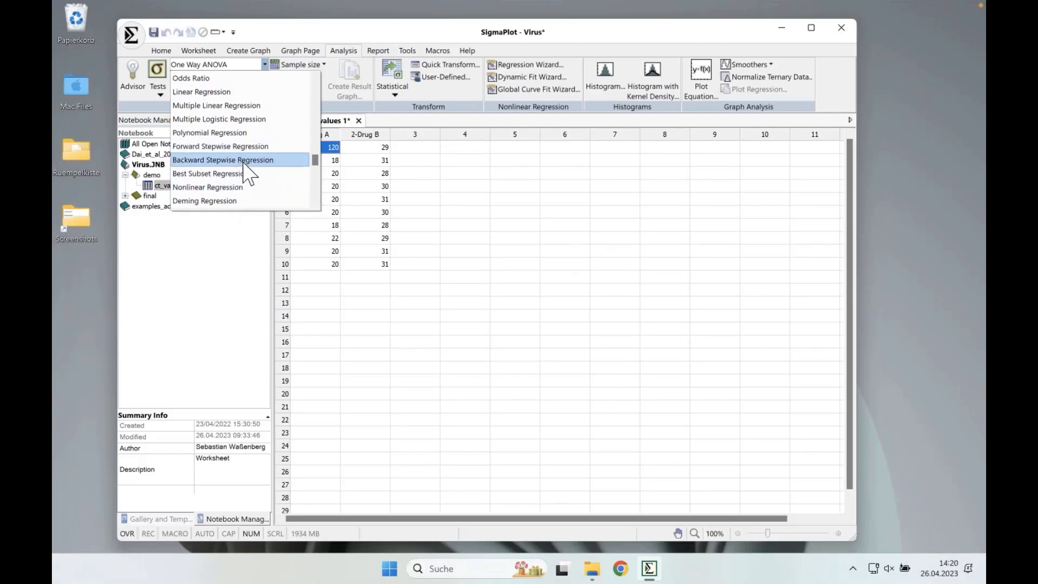
left_click_drag(313, 160, 310, 193)
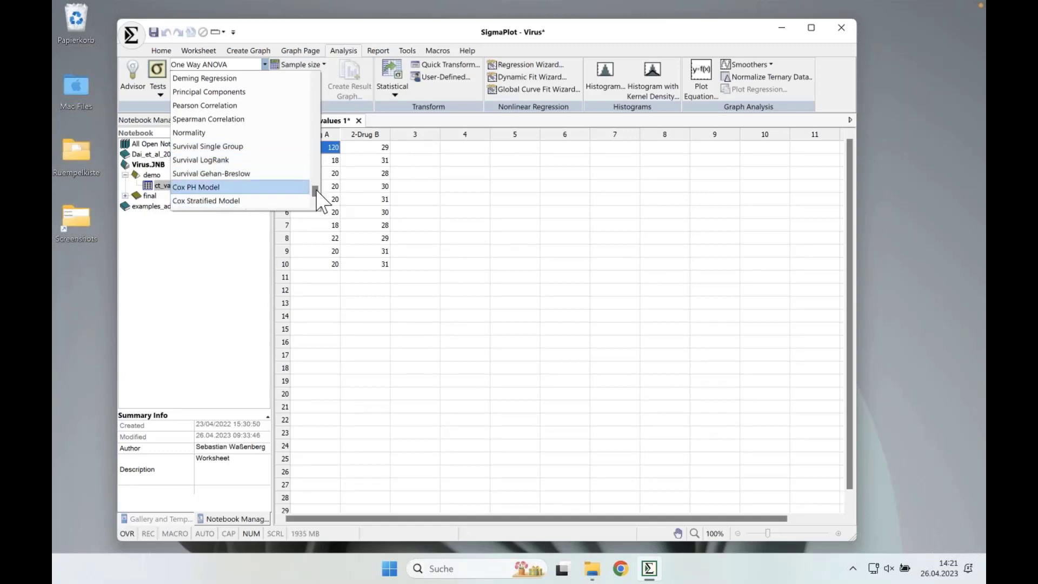
scroll(318, 146, "up", 5)
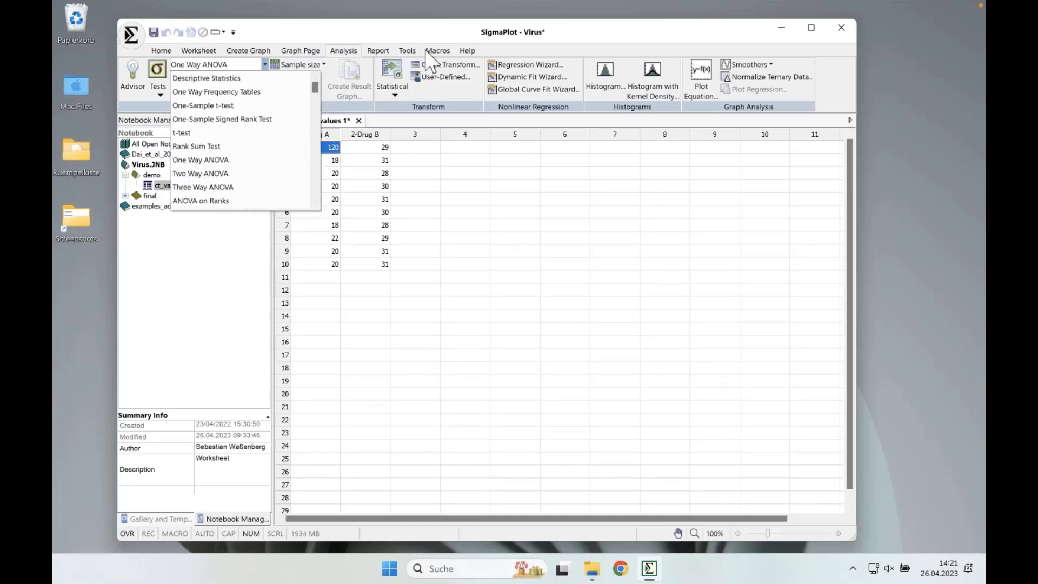
- Show the help resources, user guides and sample file commands
left_click(468, 51)
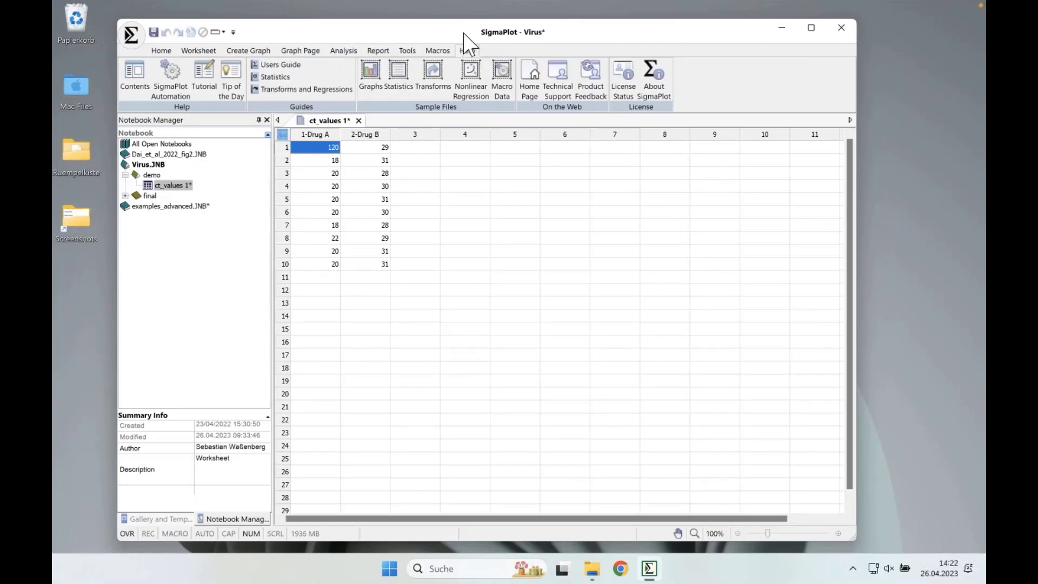
left_click_drag(461, 34, 467, 28)
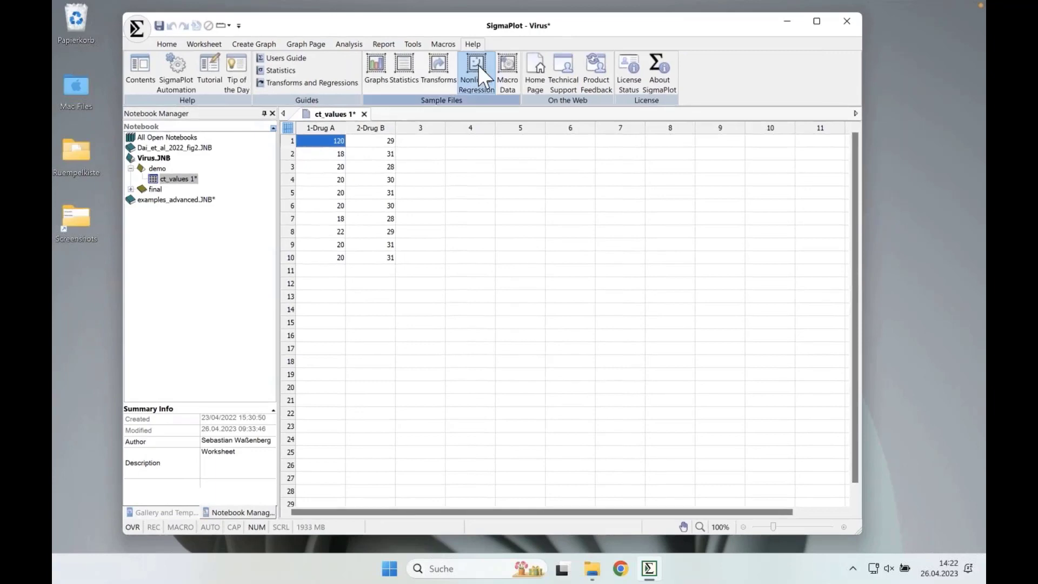
left_click(136, 27)
left_click(141, 61)
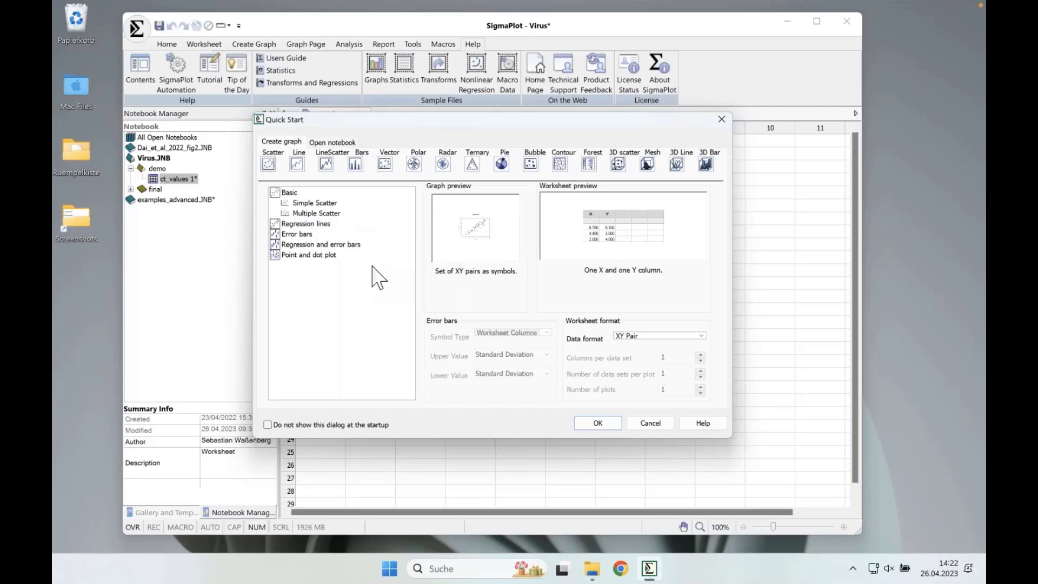
left_click(652, 426)
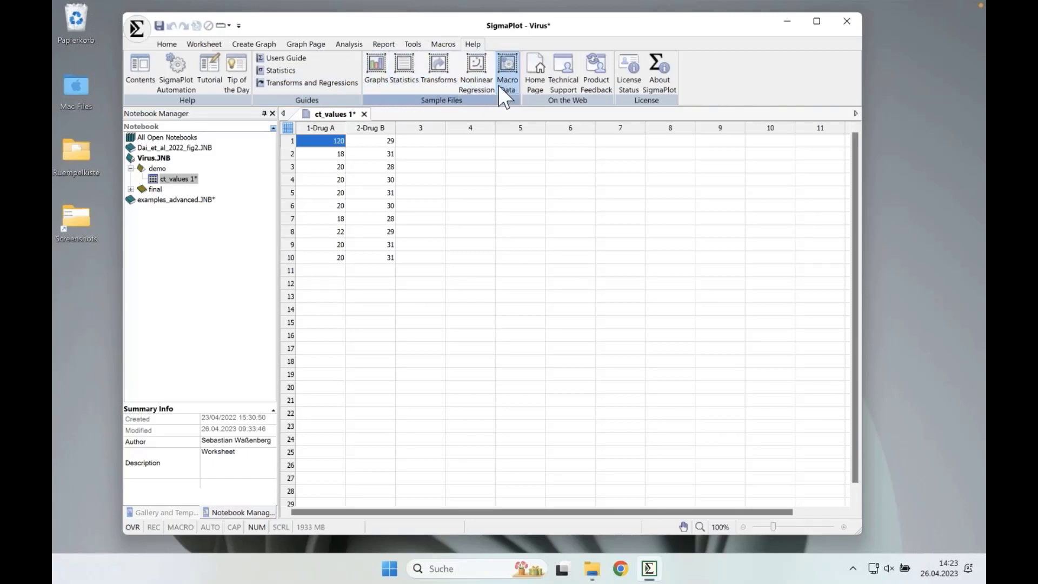
- Open the sample graphs notebook and go to the start of its list of examples
left_click(377, 77)
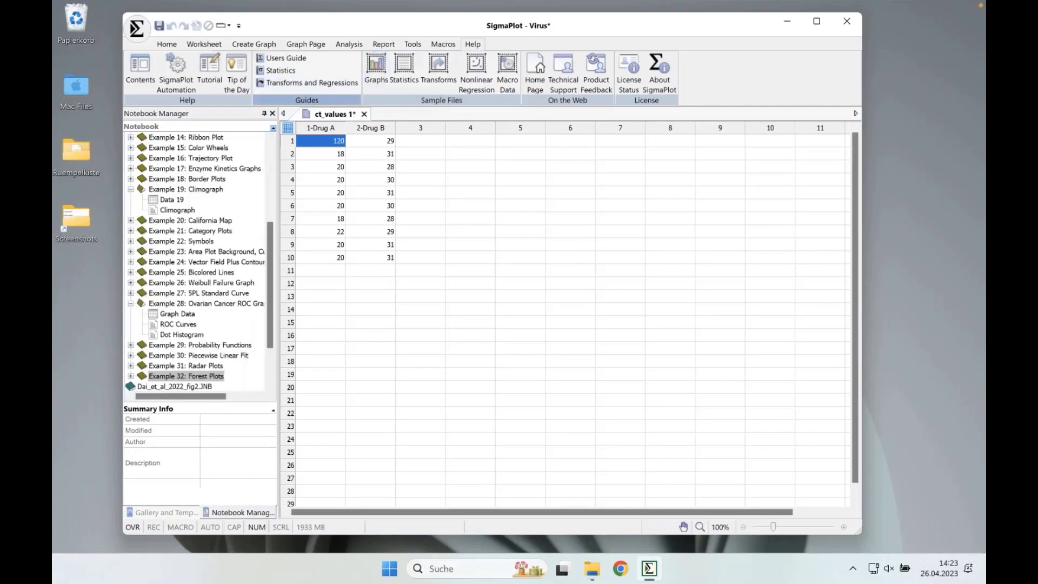
left_click_drag(272, 257, 282, 159)
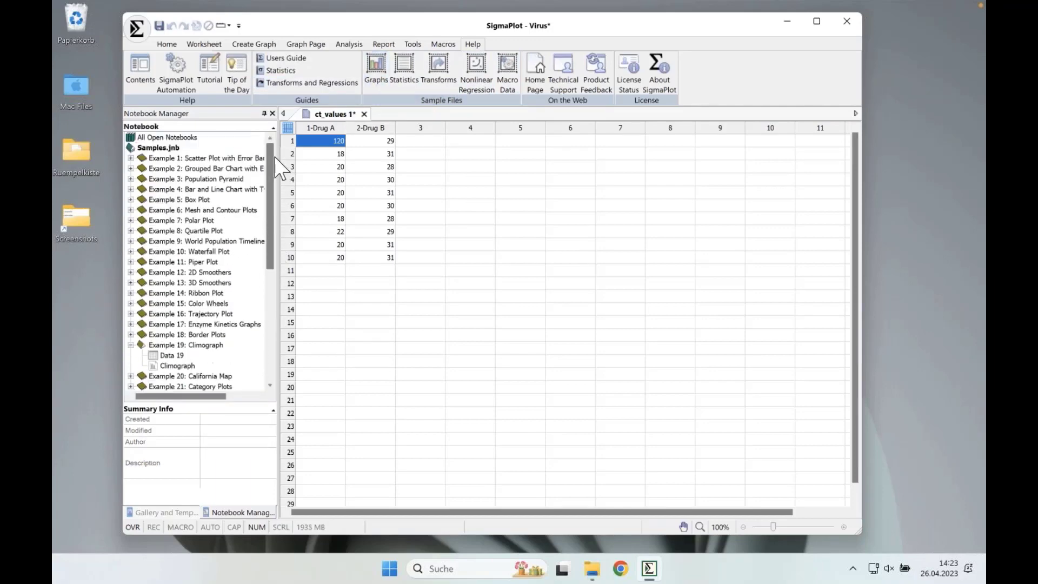
- Open the Example 1 scatter plot with error bars and fitted curves and compare it with its Data 1 worksheet
left_click(131, 158)
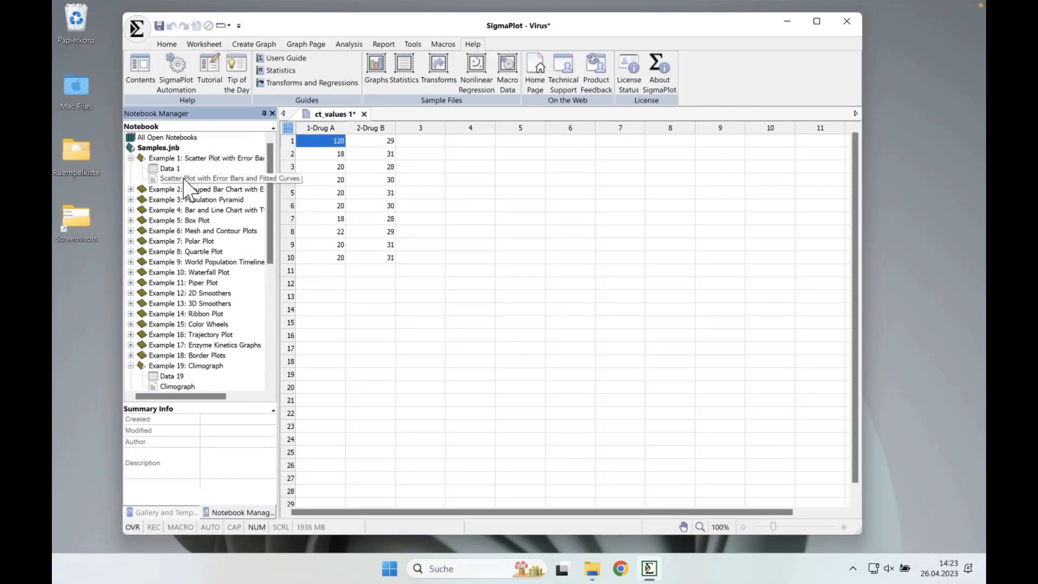
double_click(157, 179)
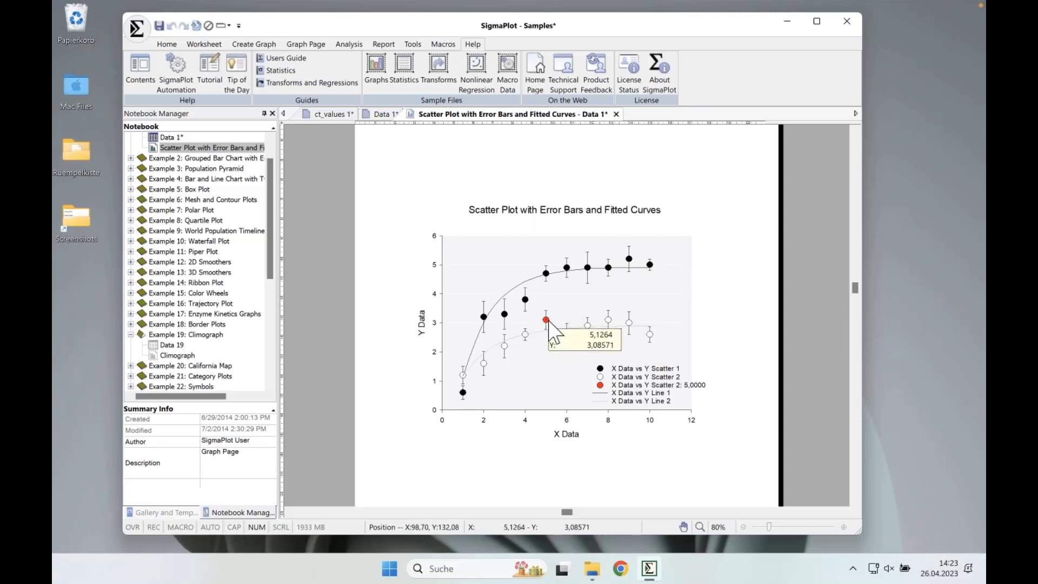
left_click(385, 120)
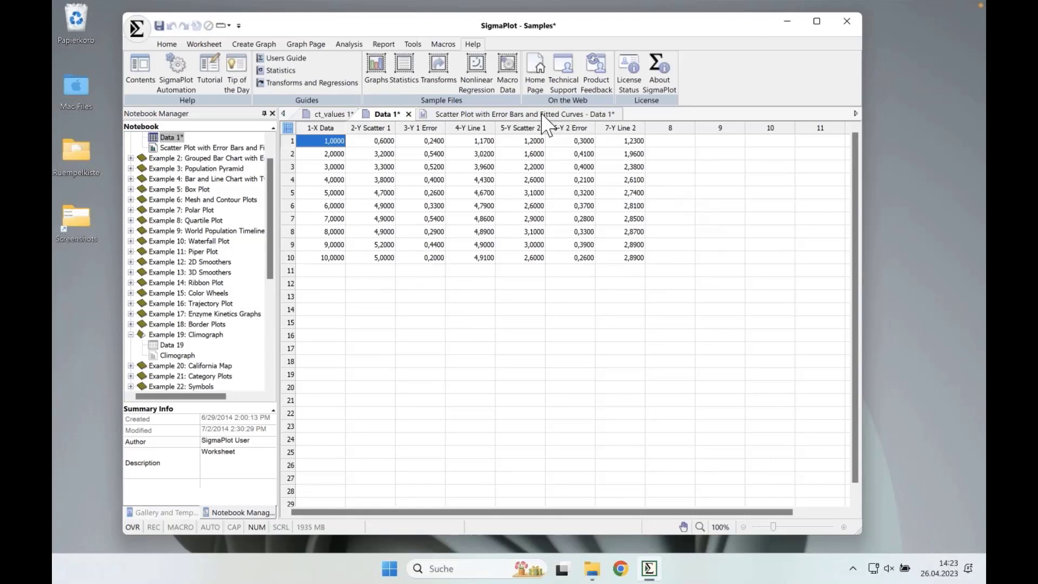
left_click(543, 114)
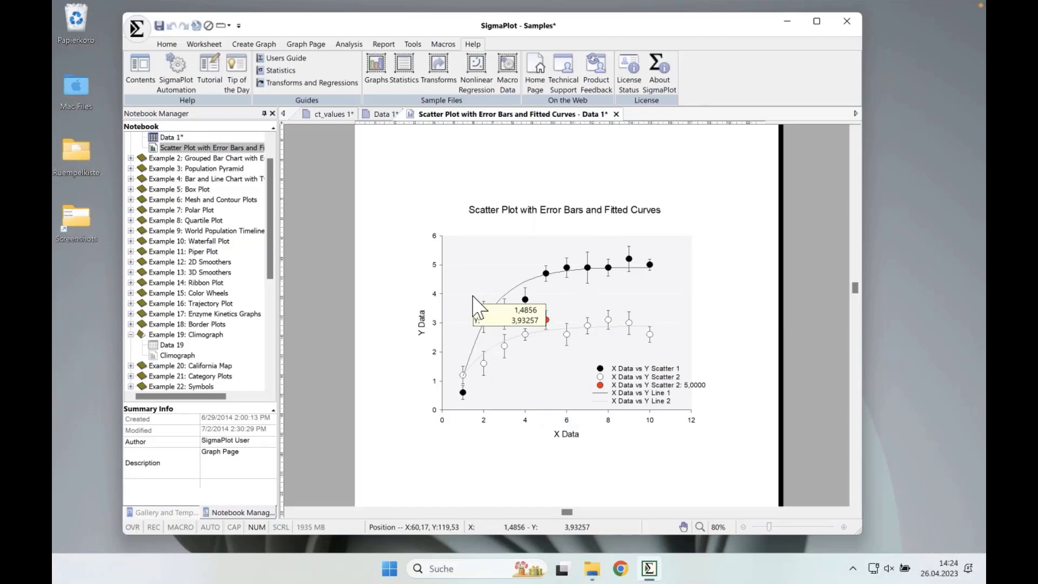
- Browse the remaining sample examples and open the Example 5 worksheet, Data 5, and its Box Plot graph
scroll(269, 196, "up", 1)
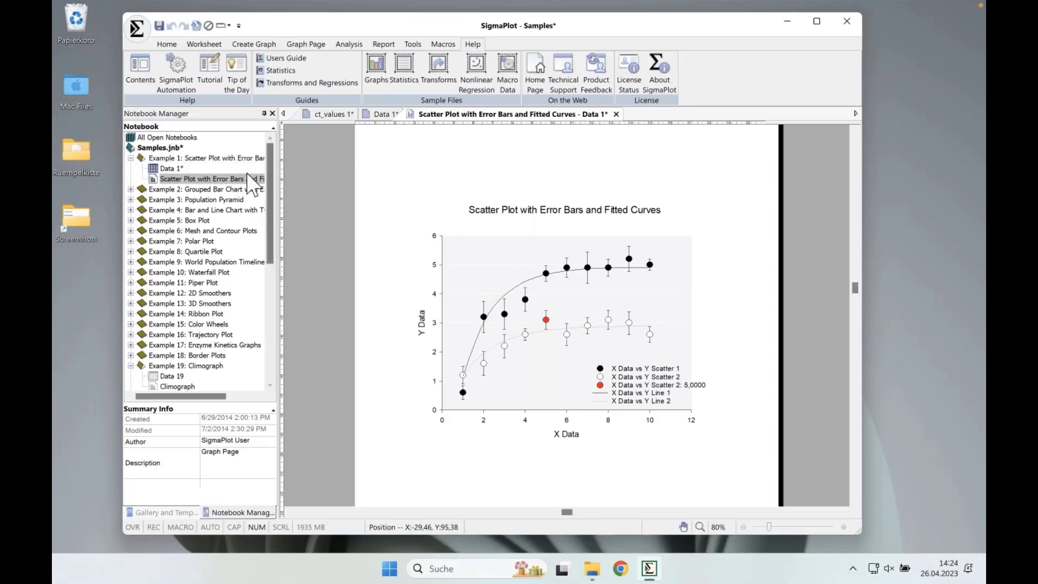
left_click_drag(271, 155, 269, 273)
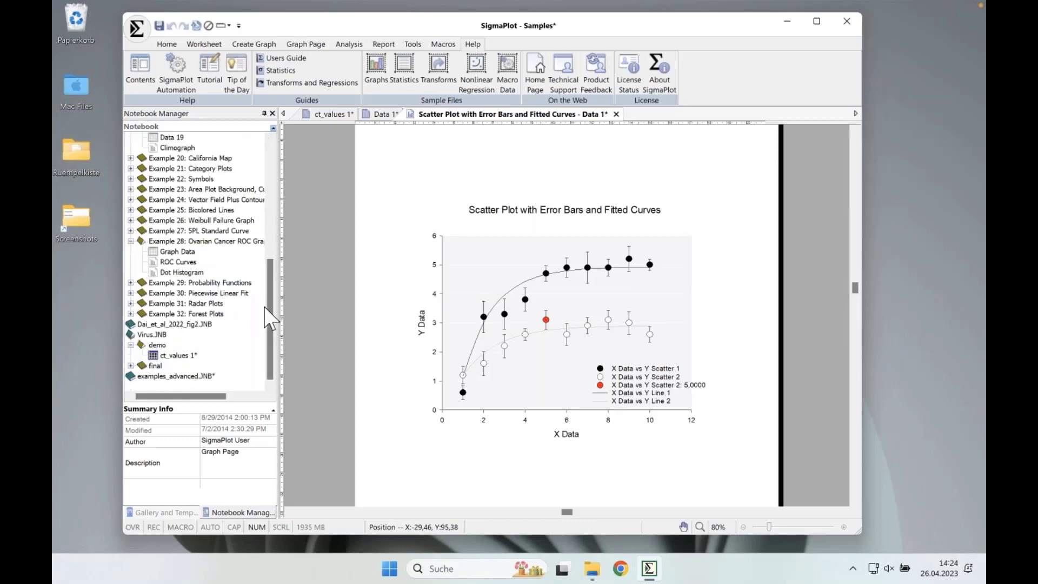
left_click_drag(271, 301, 277, 171)
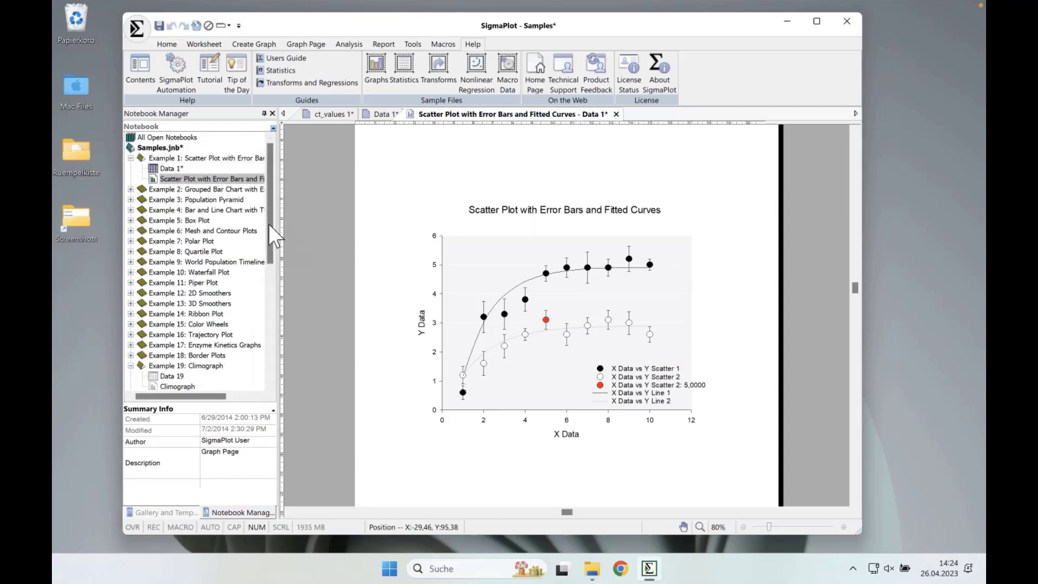
left_click_drag(268, 224, 269, 256)
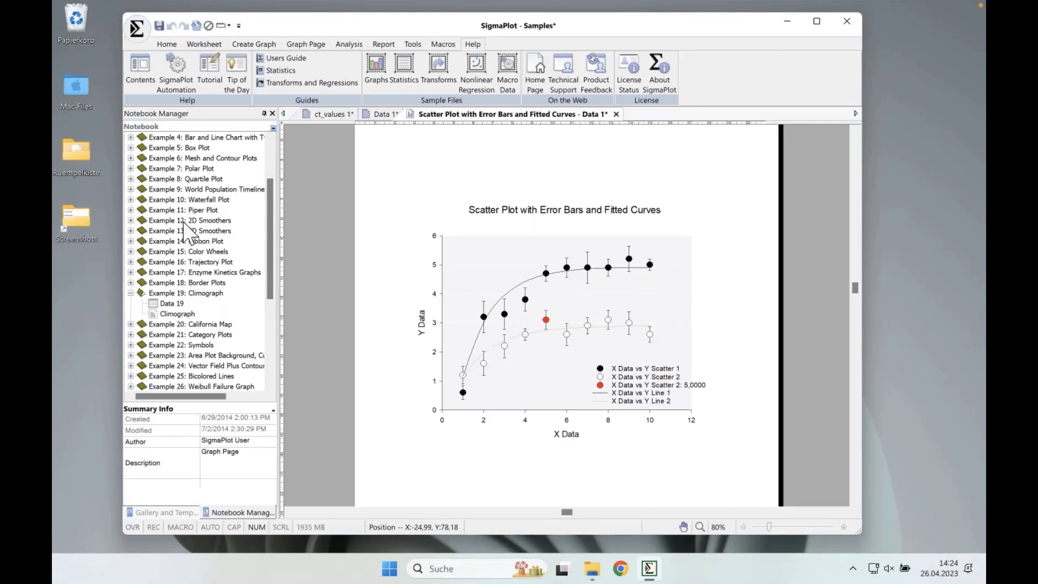
scroll(185, 223, "up", 3)
double_click(142, 211)
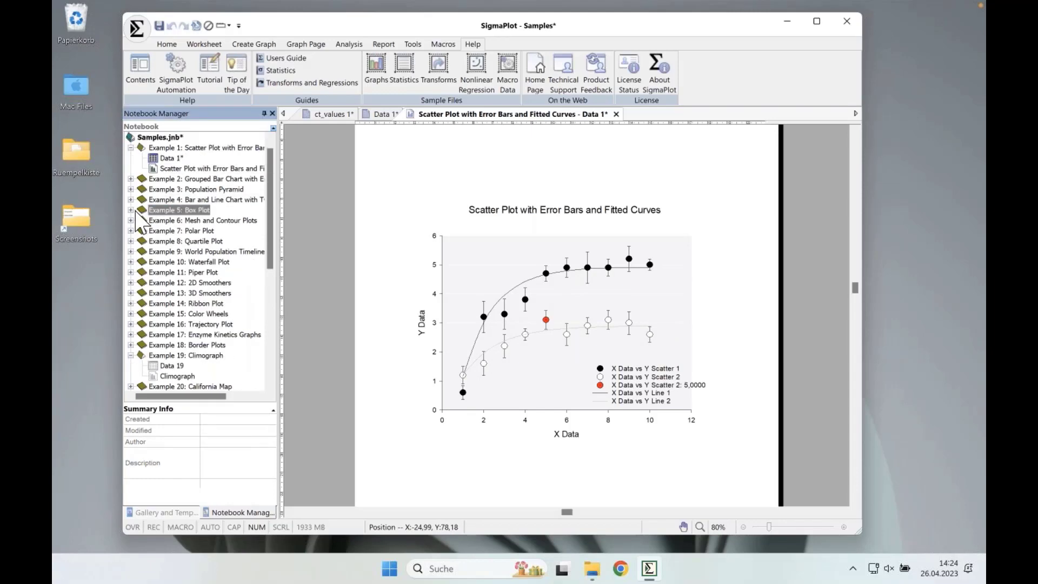
left_click(167, 221)
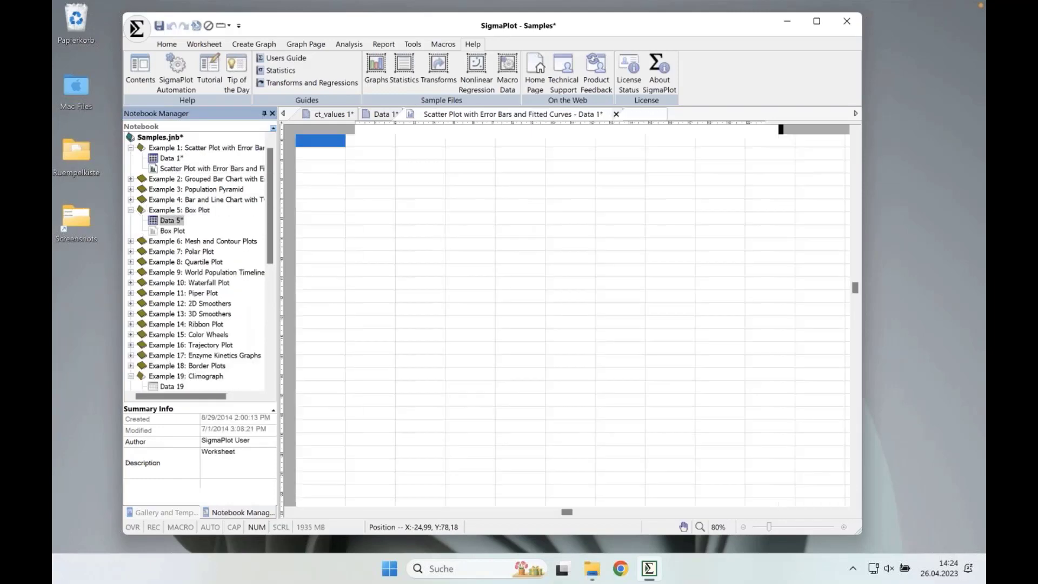
double_click(168, 231)
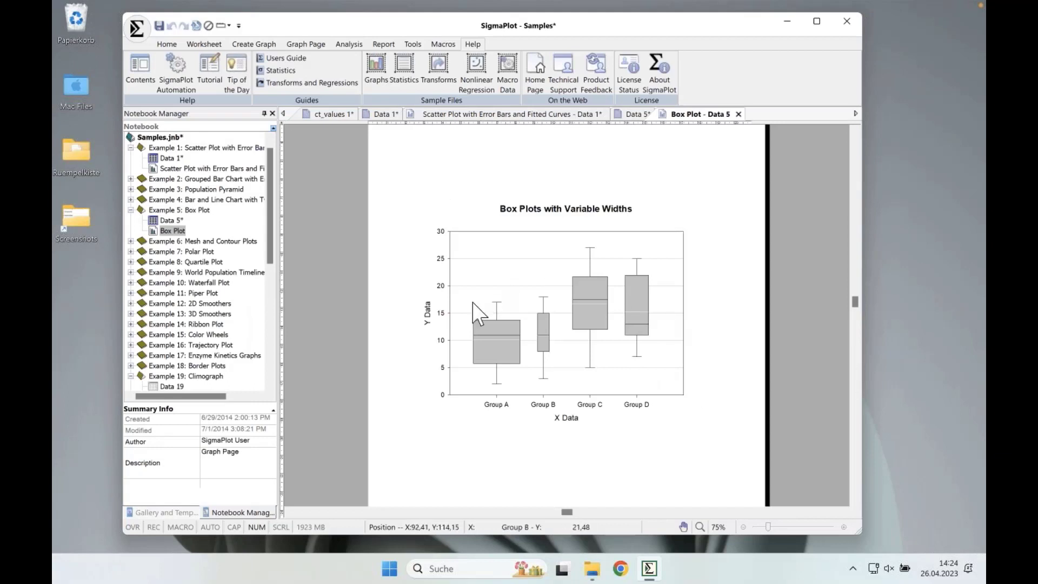
mouse_move(665, 335)
mouse_move(603, 288)
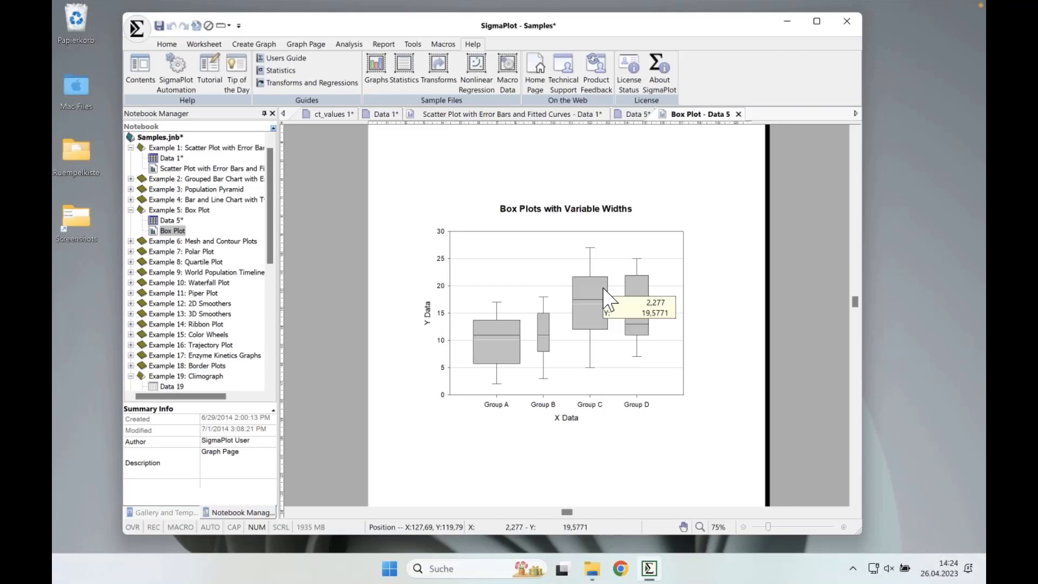
- Compare the Box Widths column for Groups A to D in Data 5 with the boxes drawn in the box plot
left_click(638, 115)
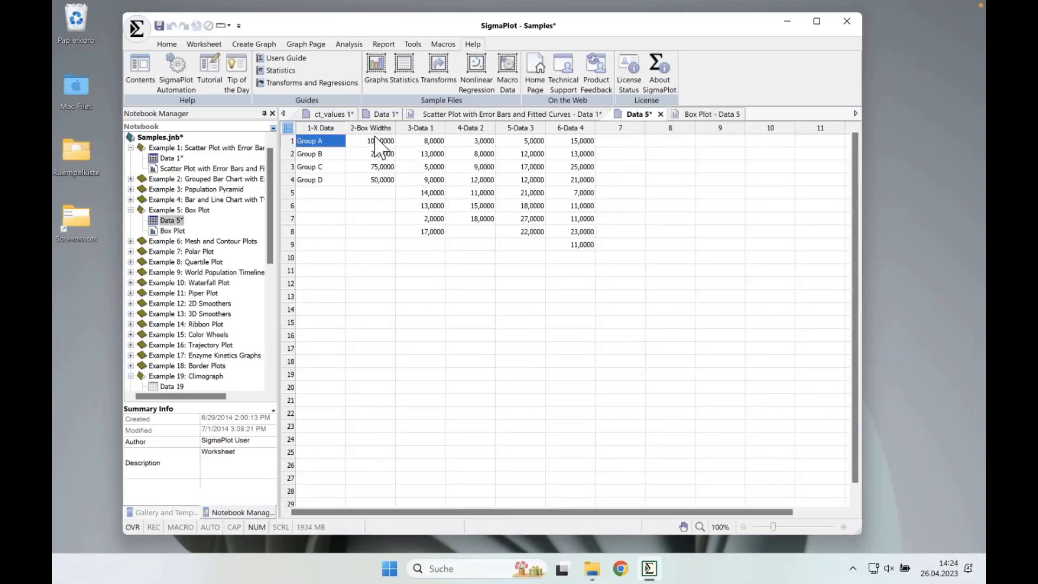
left_click_drag(378, 142, 377, 190)
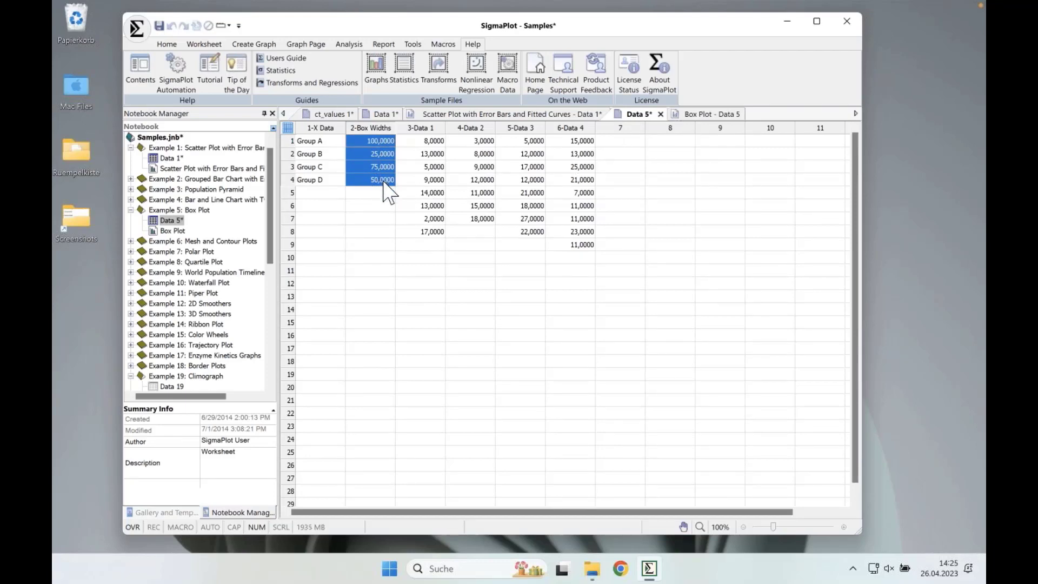
left_click(699, 115)
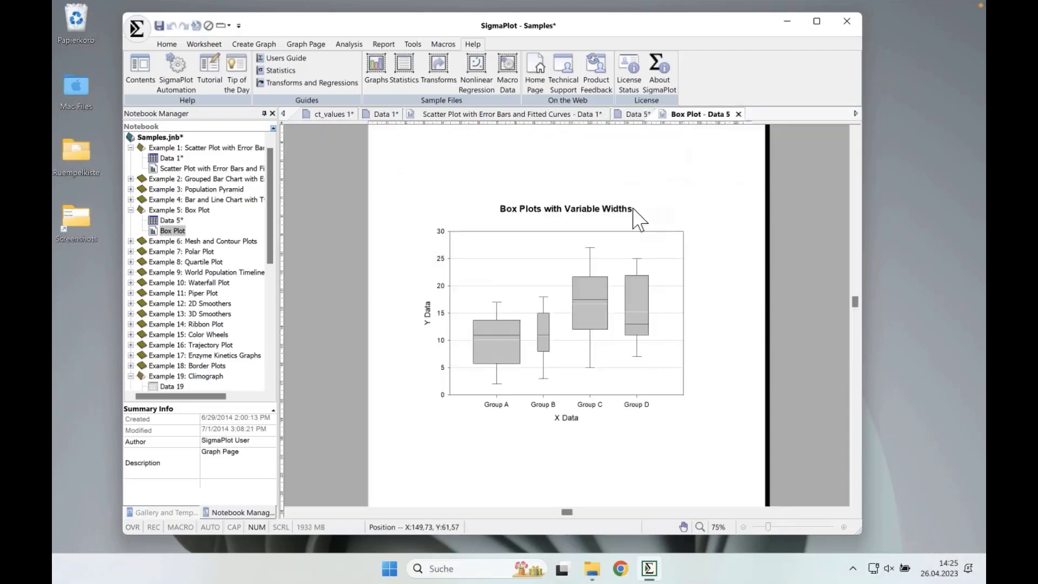
left_click(632, 119)
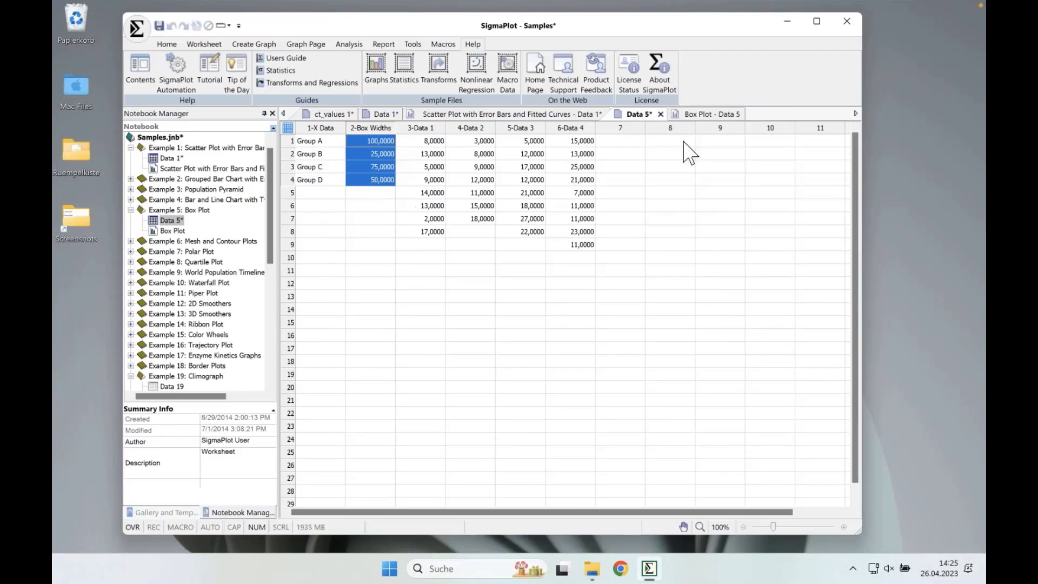
left_click(715, 114)
mouse_move(633, 265)
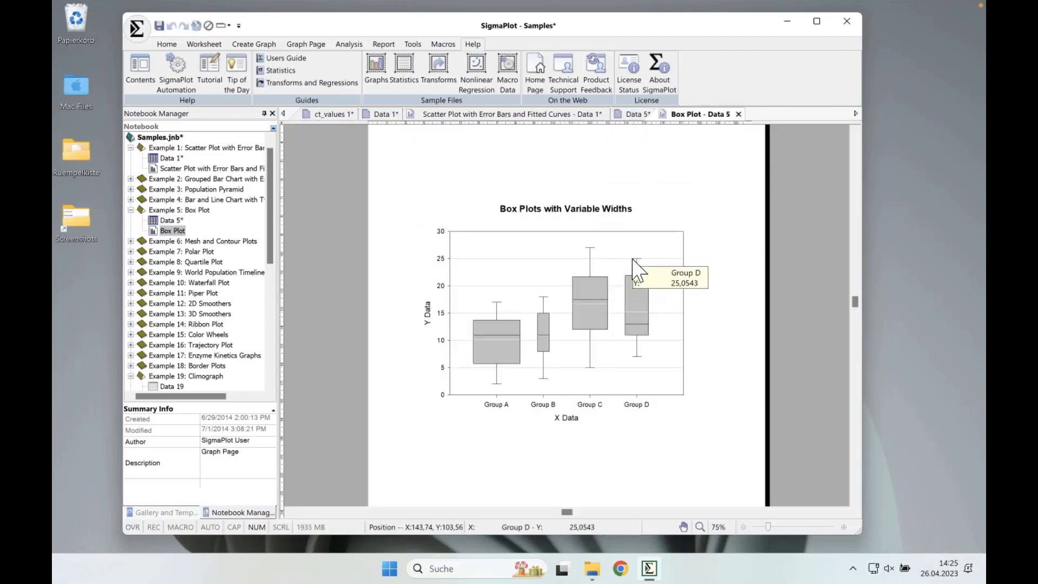
left_click(594, 264)
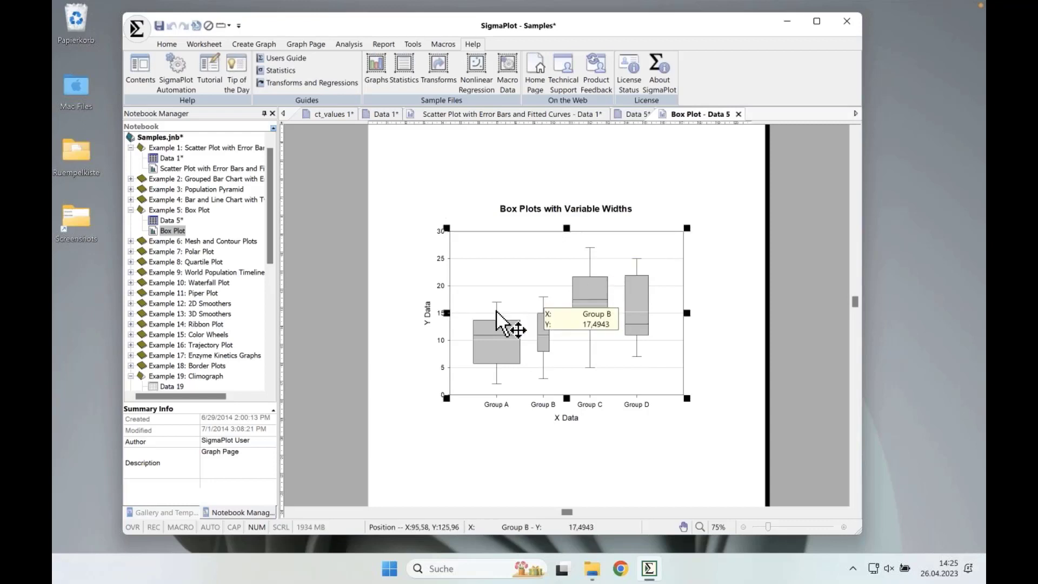
mouse_move(496, 315)
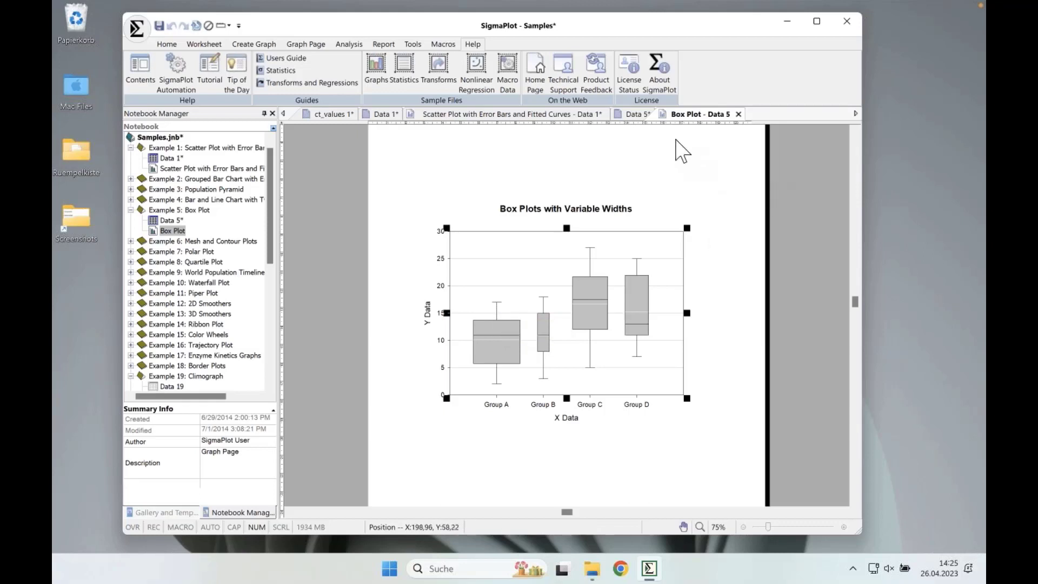
- Set Group A's box width to 50 in the Data 5 worksheet and inspect the updated box plot
left_click(637, 116)
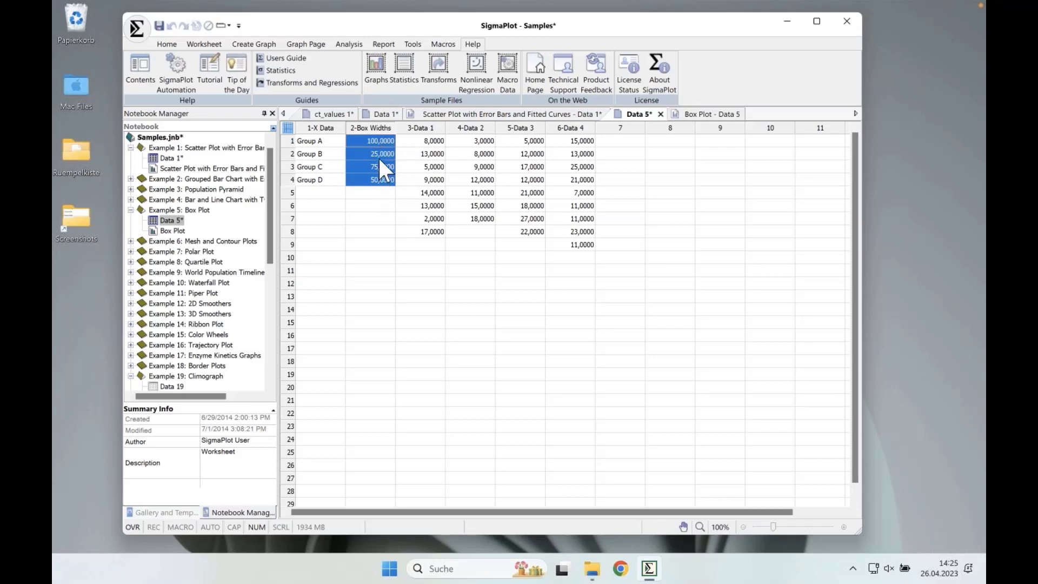
left_click(377, 141)
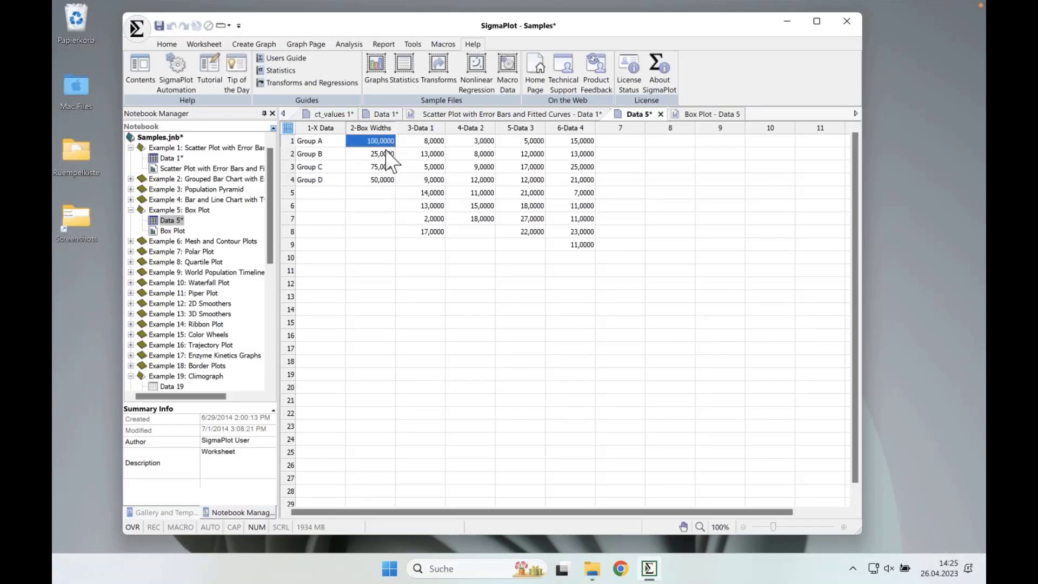
type("50")
key("Return")
left_click(702, 114)
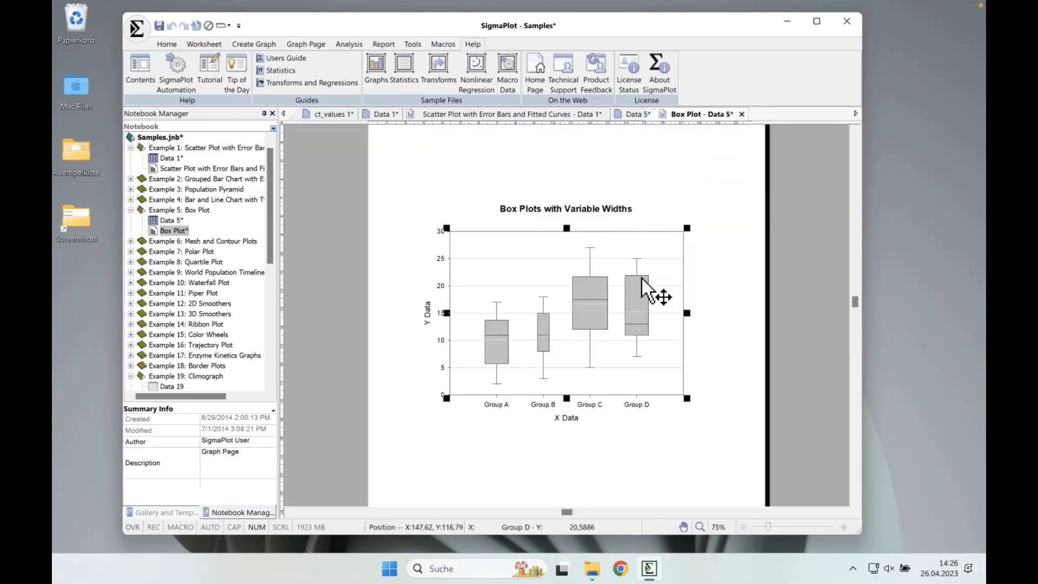
mouse_move(643, 286)
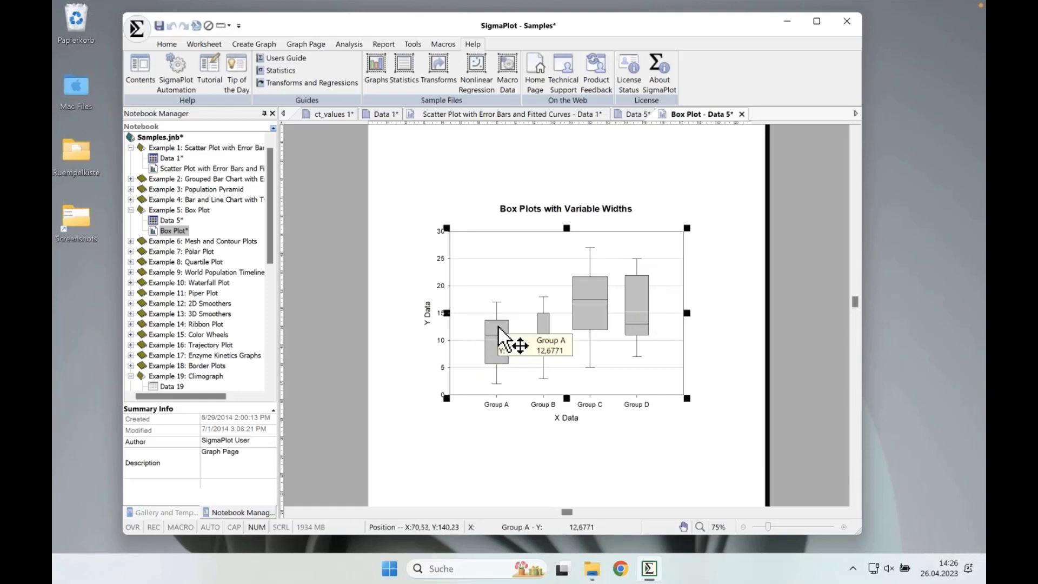
mouse_move(501, 338)
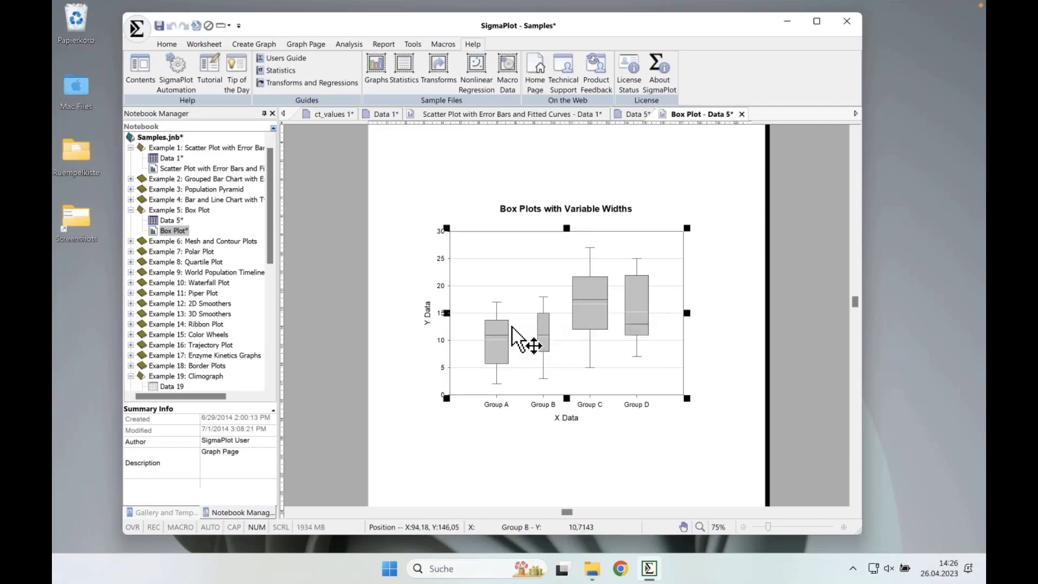
mouse_move(543, 329)
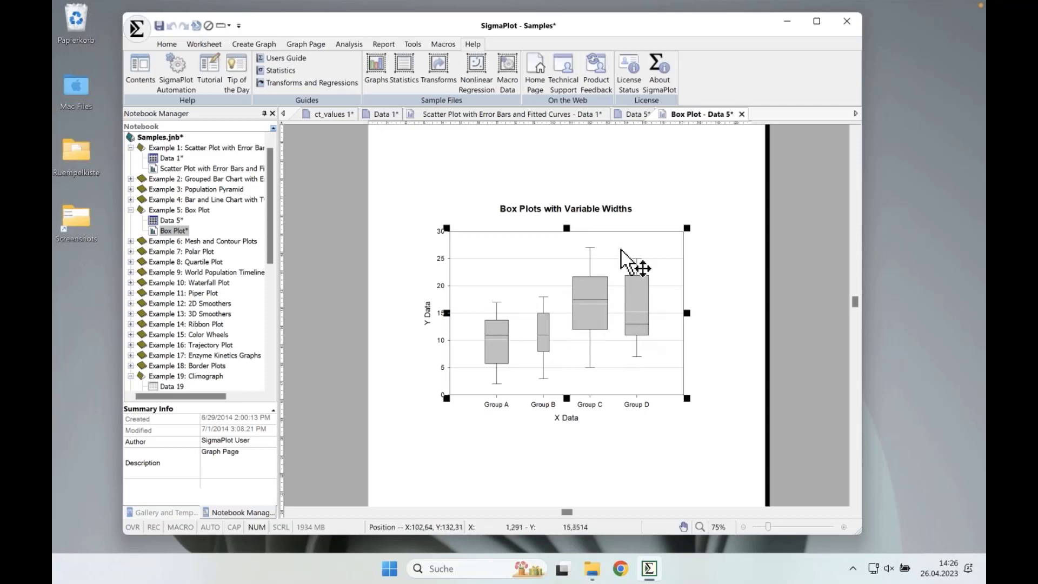
- Check the box widths of all four groups in Data 5 against the updated box plot
left_click(632, 114)
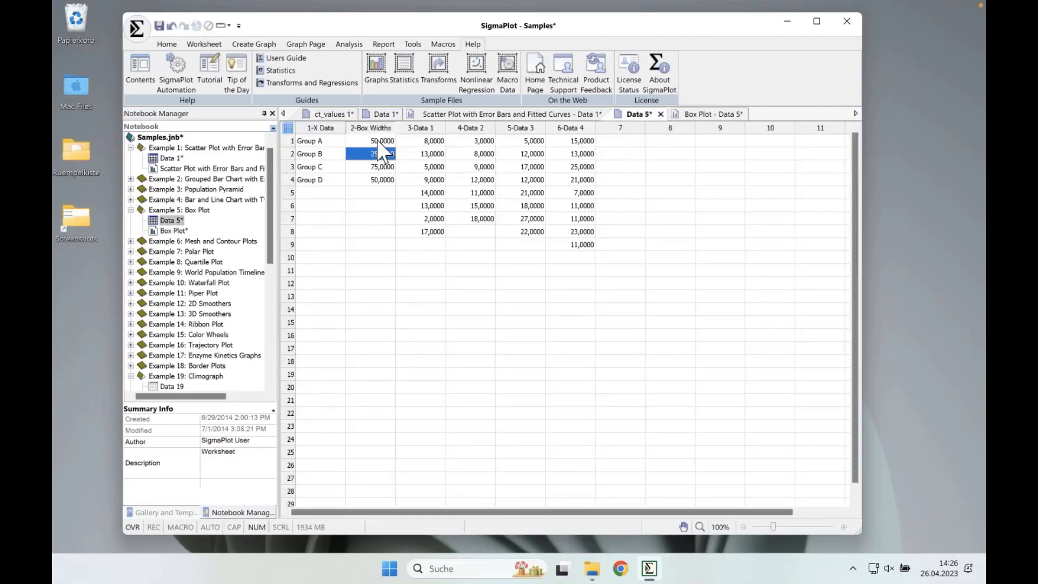
left_click_drag(378, 140, 373, 180)
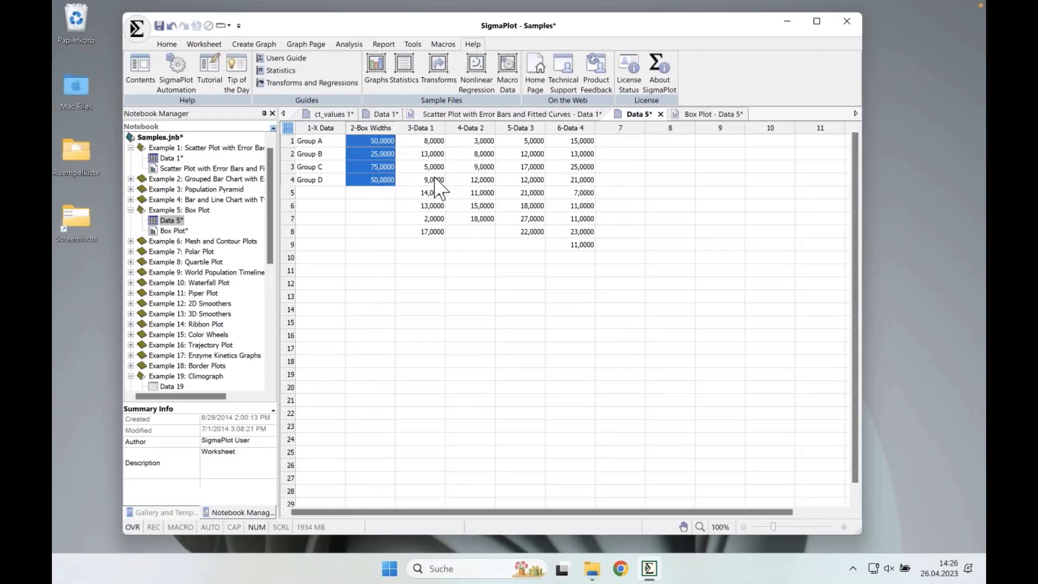
left_click(716, 114)
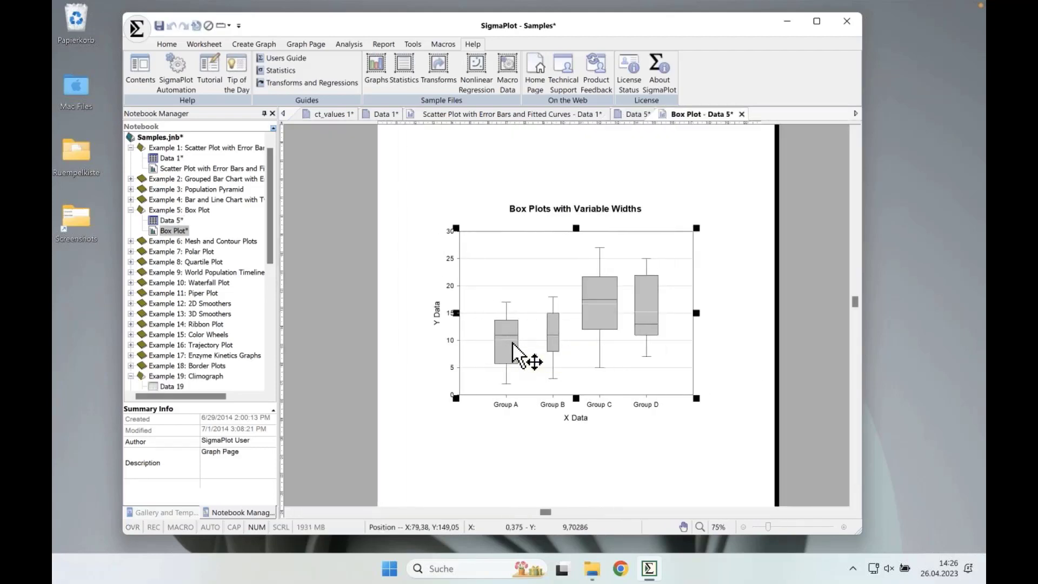
- Return to the Example 1 scatter plot and examine the data points of both series near X = 7
left_click(529, 113)
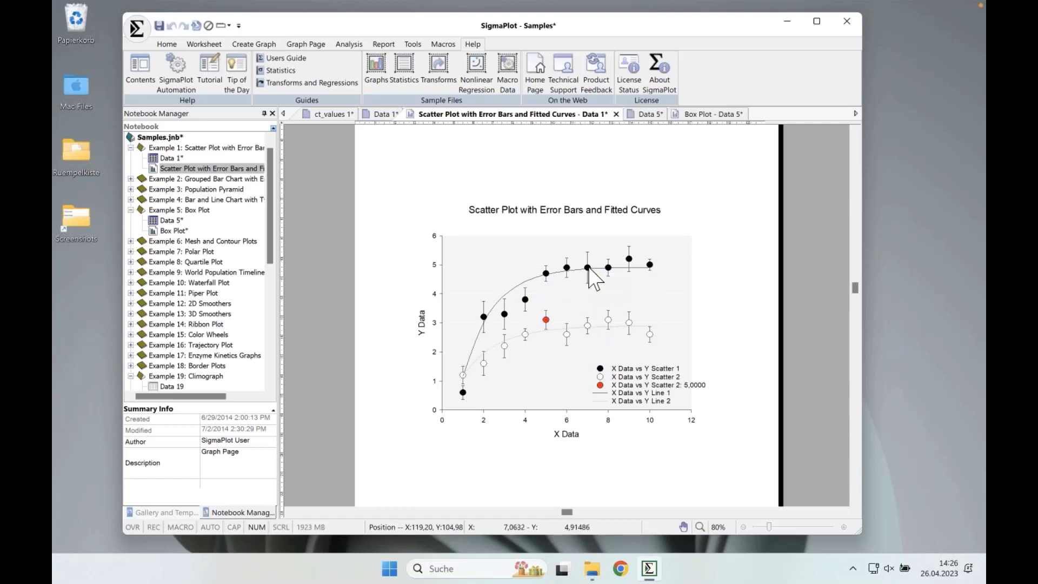
mouse_move(590, 271)
mouse_move(588, 331)
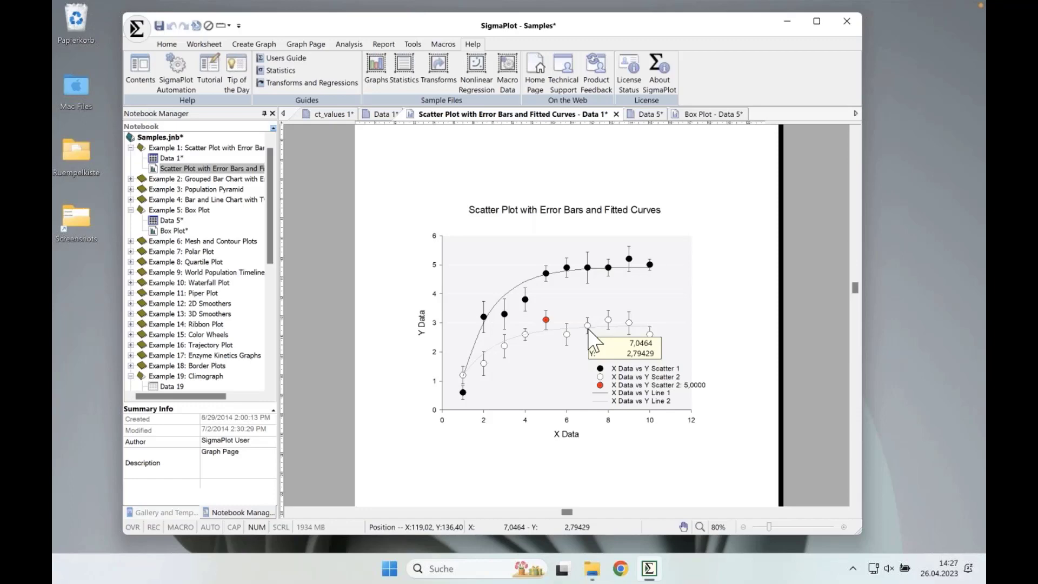
- Revisit the Data 5 worksheet and its box plot, select the Group C box and examine the Group D box
left_click(644, 115)
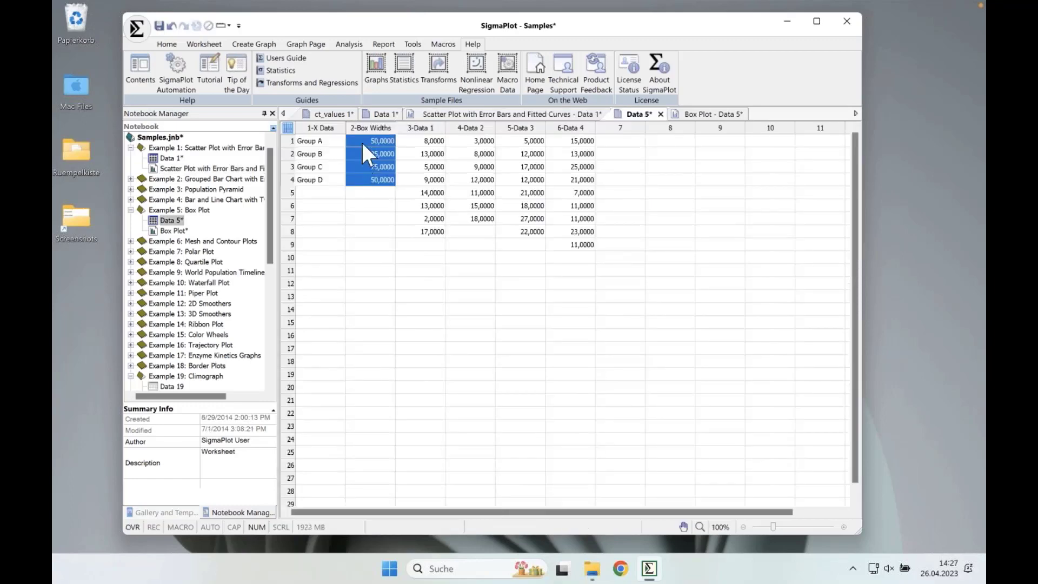
left_click_drag(679, 114, 695, 120)
left_click(696, 115)
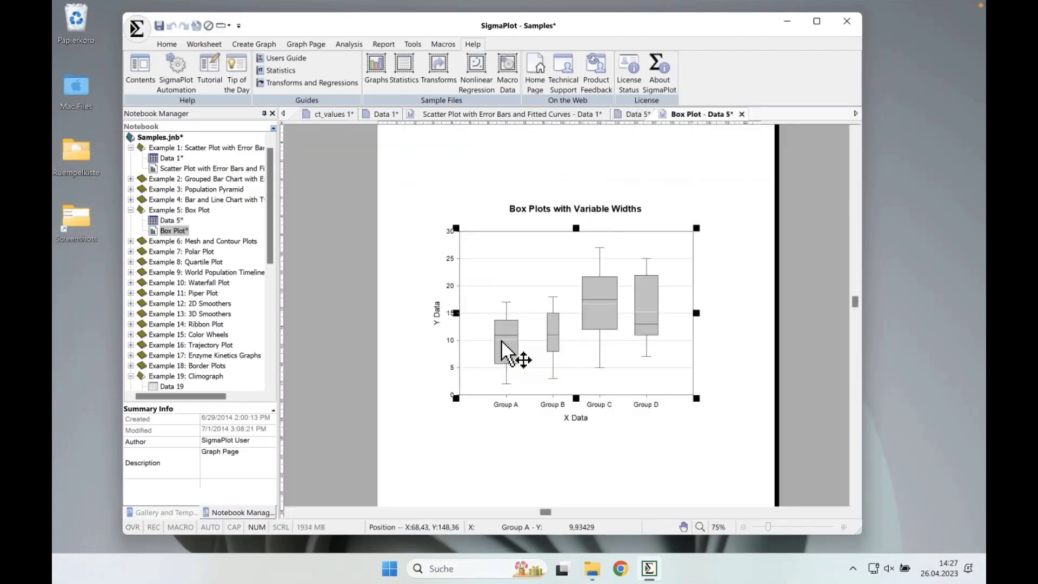
left_click(601, 282)
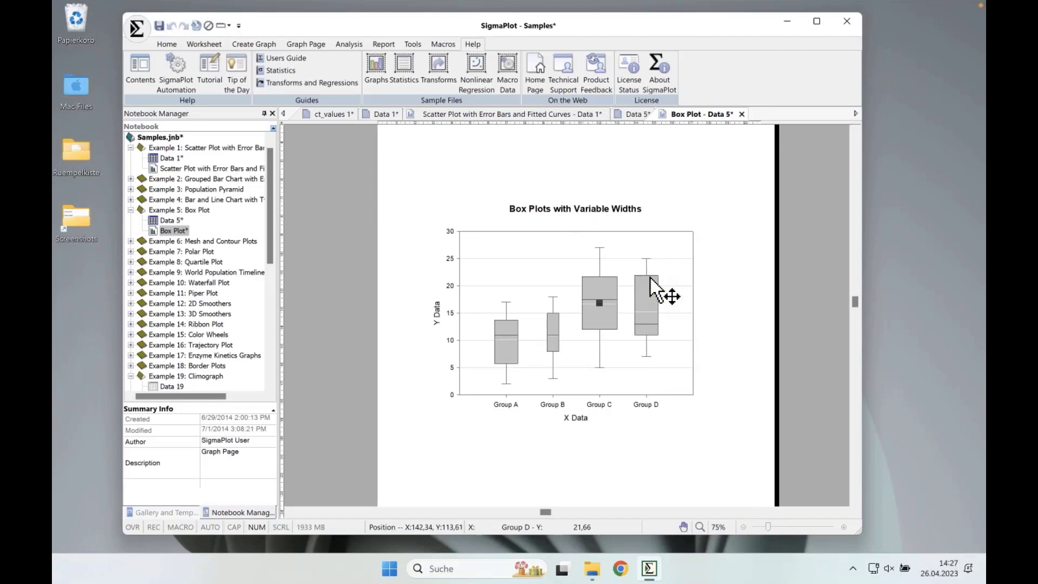
mouse_move(648, 278)
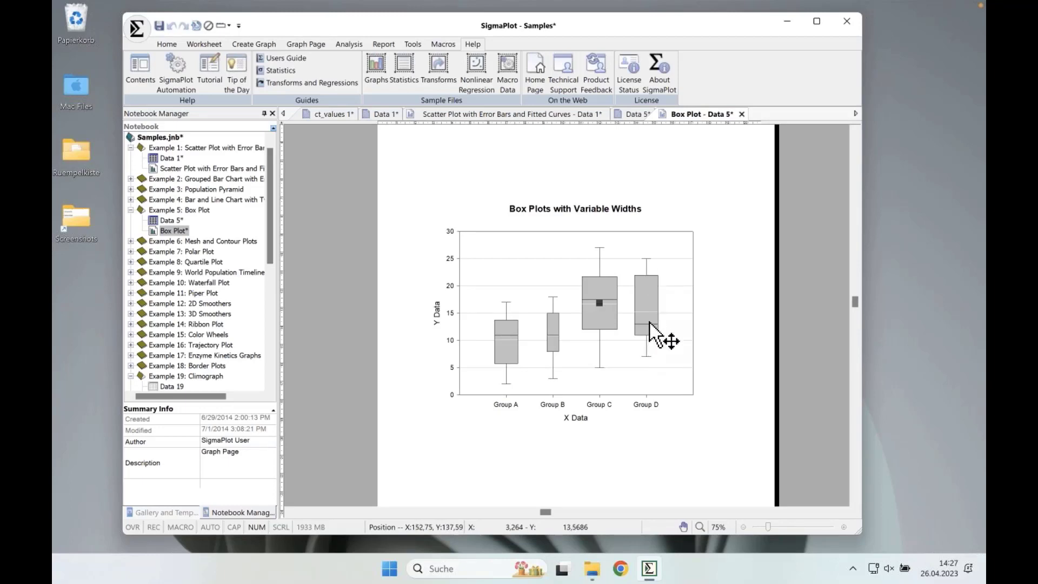
mouse_move(640, 328)
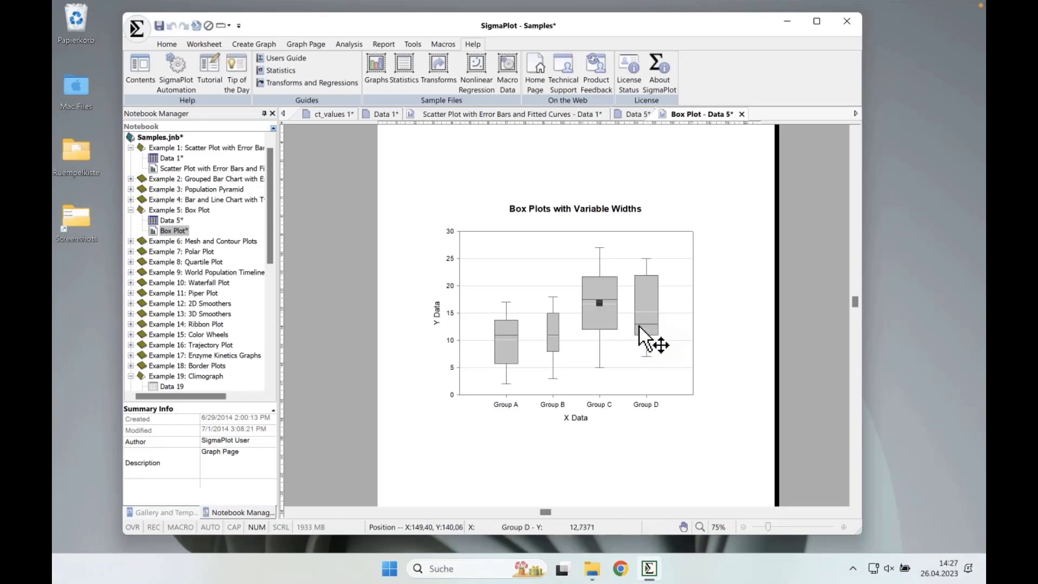
- Select the Box Plots with Variable Widths graph and open the Box Options of its Graph Properties
left_click(843, 528)
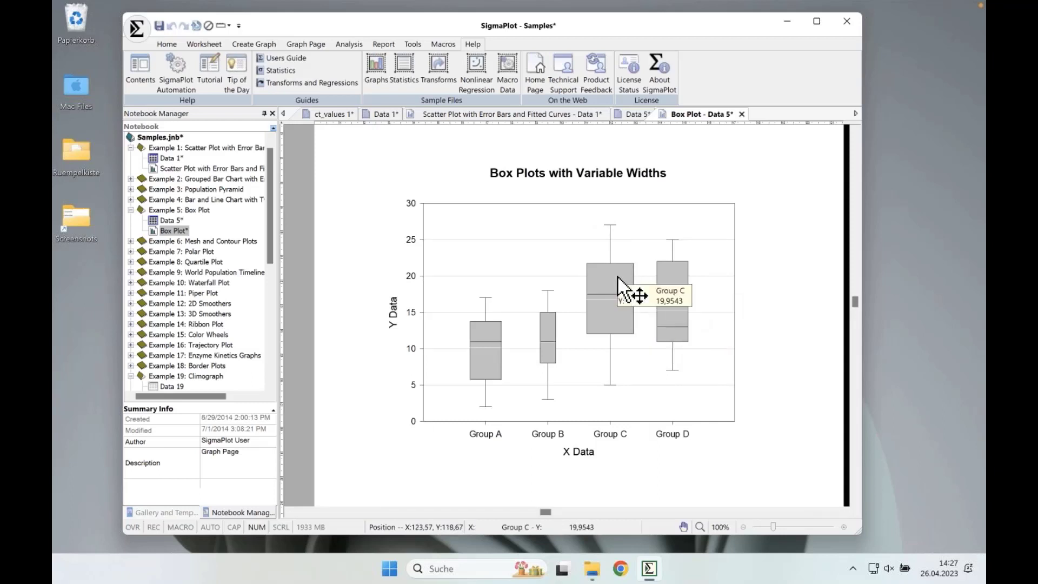
left_click(595, 234)
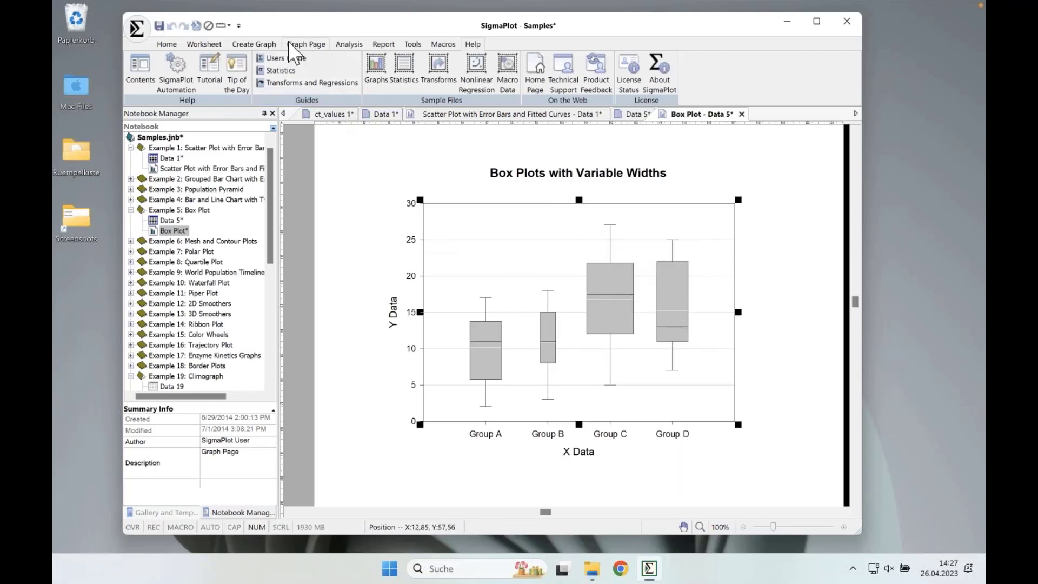
left_click(167, 43)
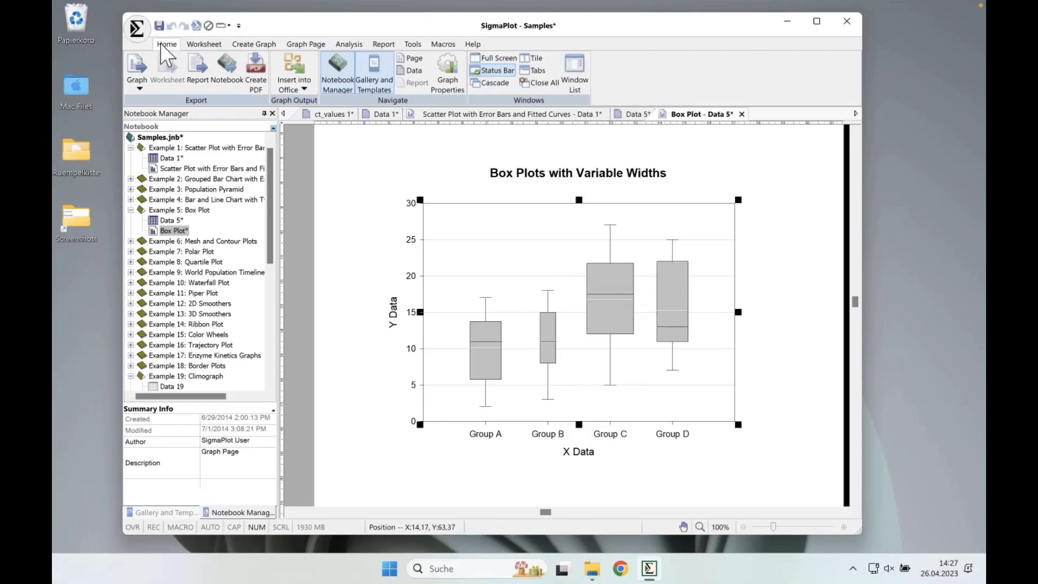
left_click(449, 76)
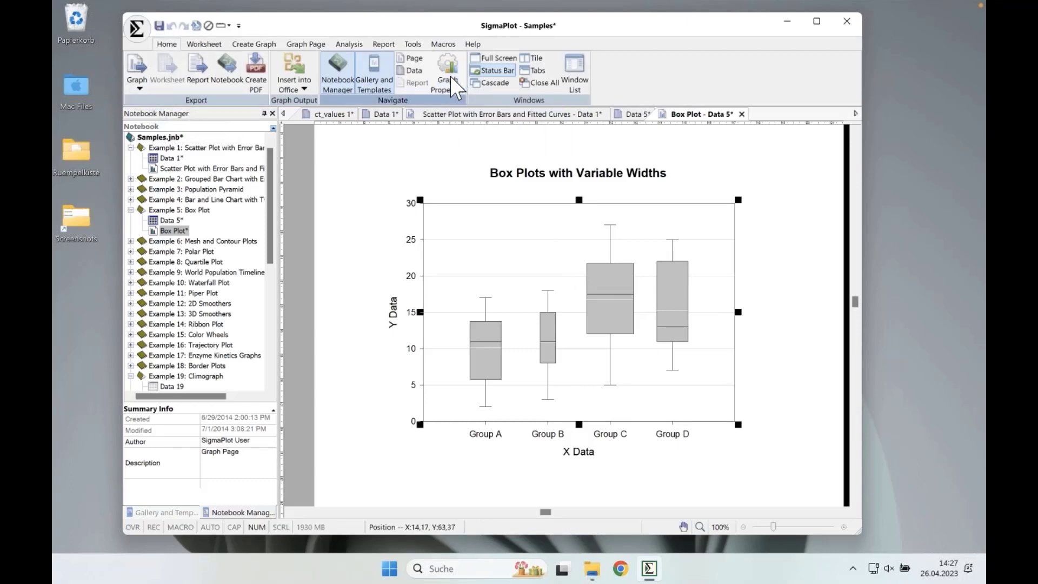
mouse_move(359, 173)
left_mouse_down()
mouse_move(389, 163)
mouse_move(345, 162)
left_mouse_up()
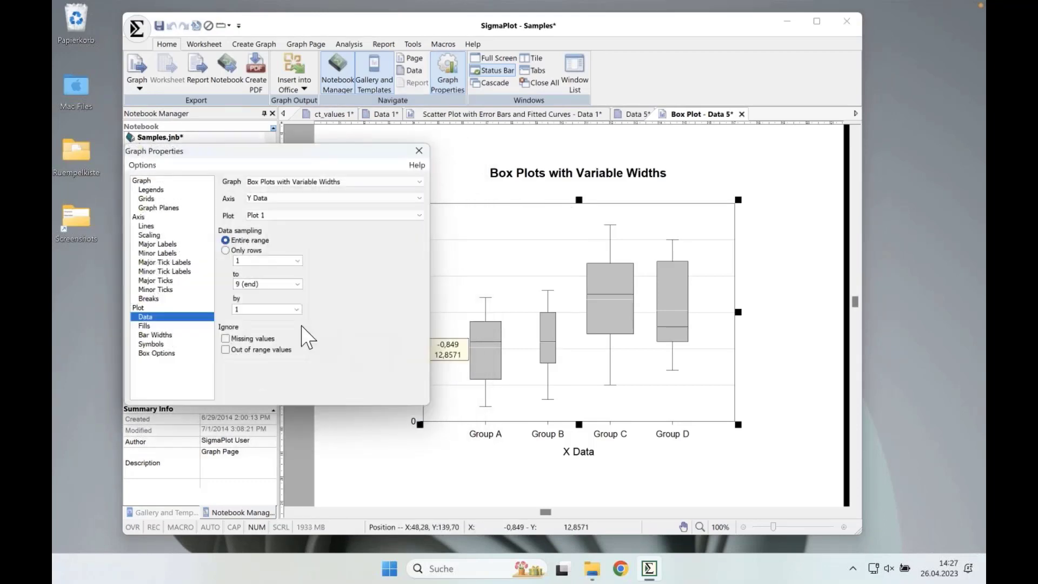
left_click_drag(222, 162, 264, 178)
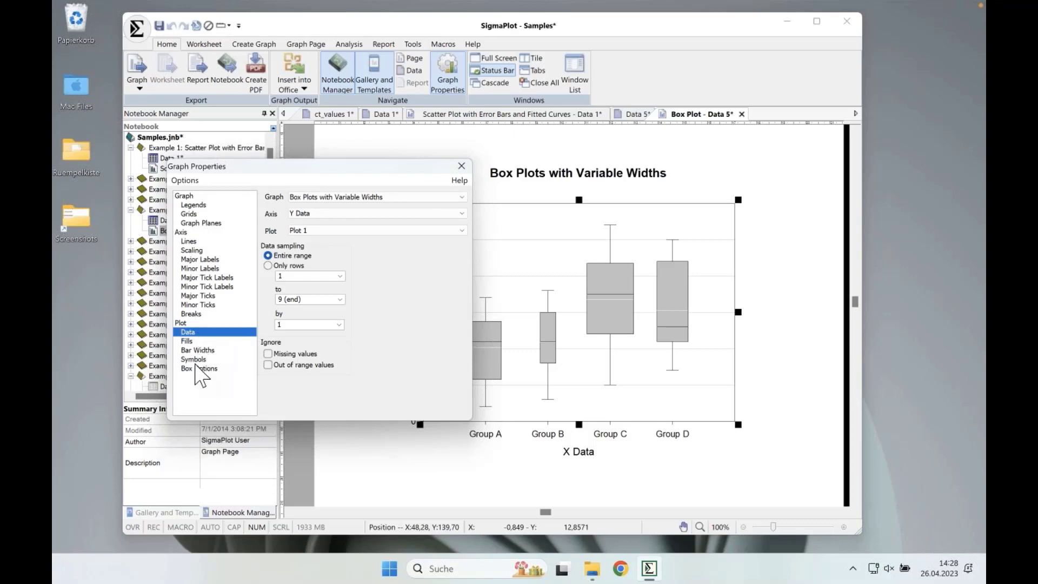
left_click(194, 369)
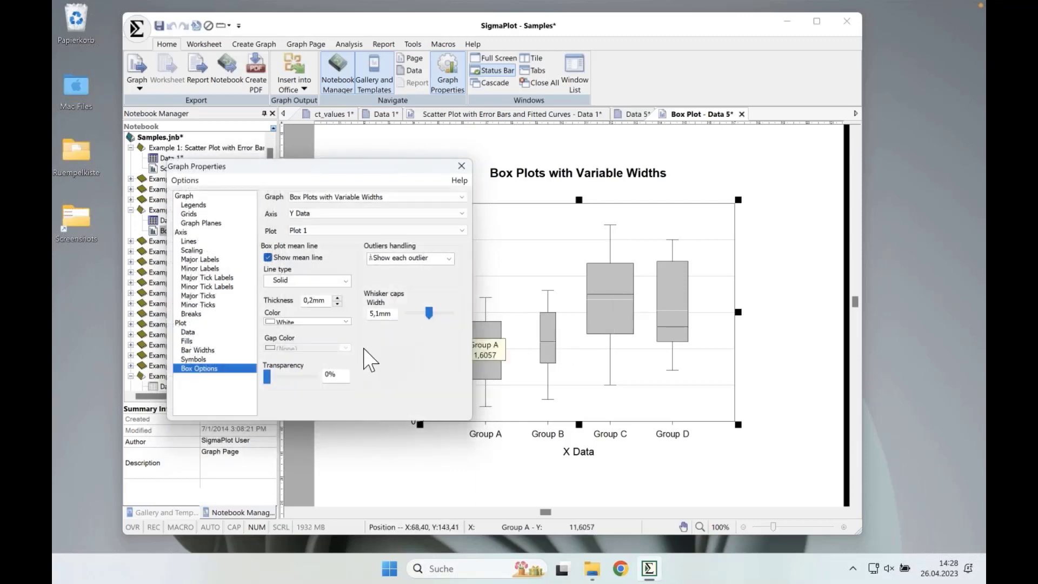
- Recolor the box plot mean line black by way of the Custom color option, with Show mean line enabled
left_click(268, 257)
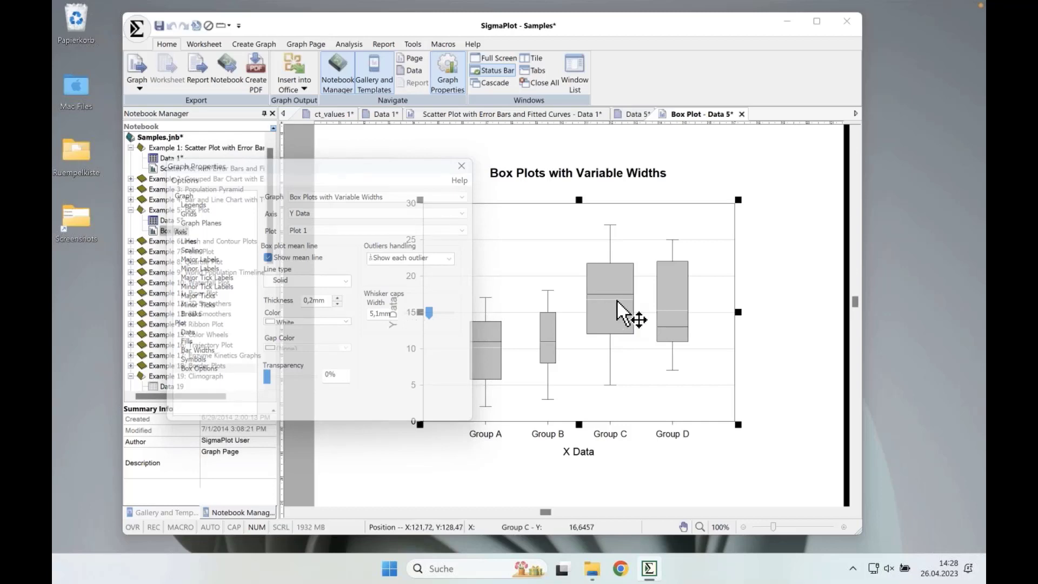
mouse_move(599, 304)
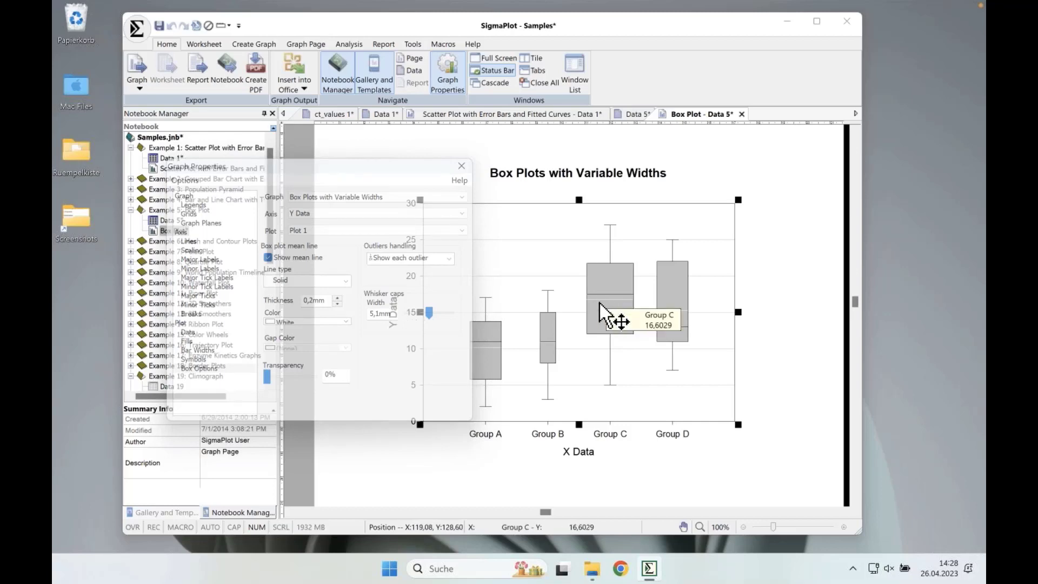
left_click(345, 321)
left_click_drag(346, 342, 346, 387)
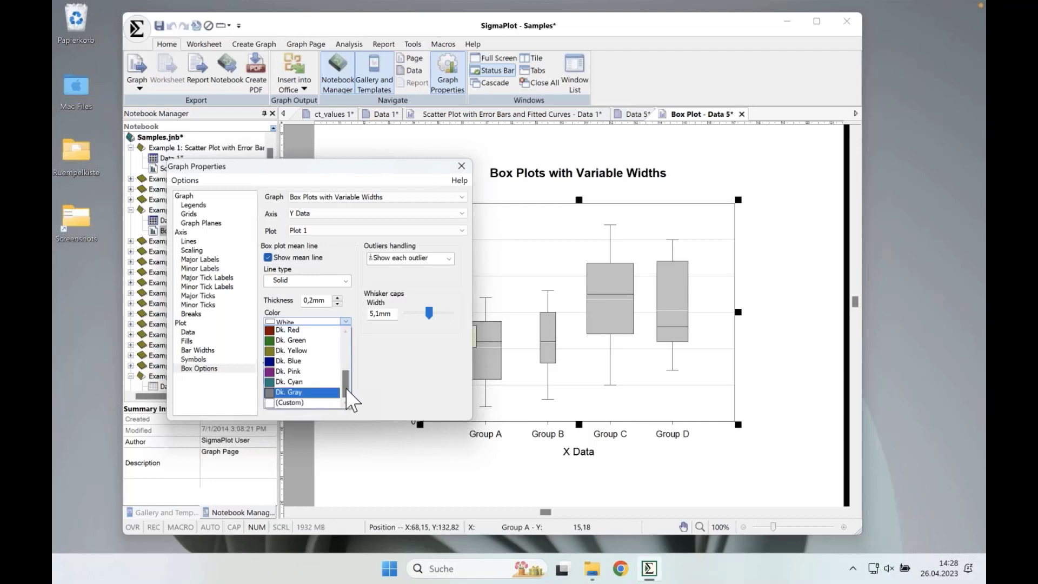
scroll(348, 365, "up", 1)
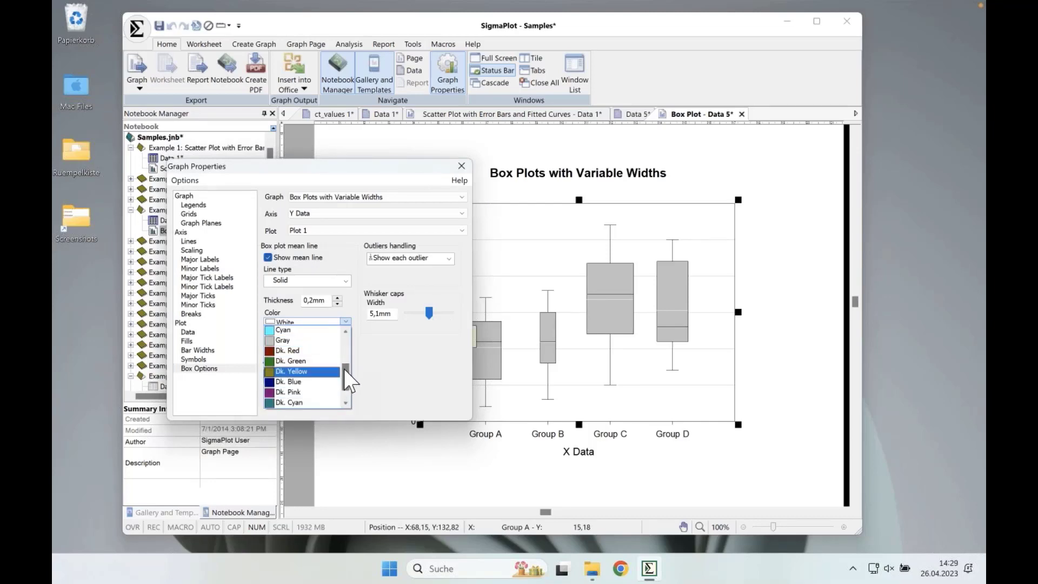
mouse_move(344, 369)
left_mouse_down()
mouse_move(357, 348)
mouse_move(348, 331)
mouse_move(342, 378)
left_mouse_up()
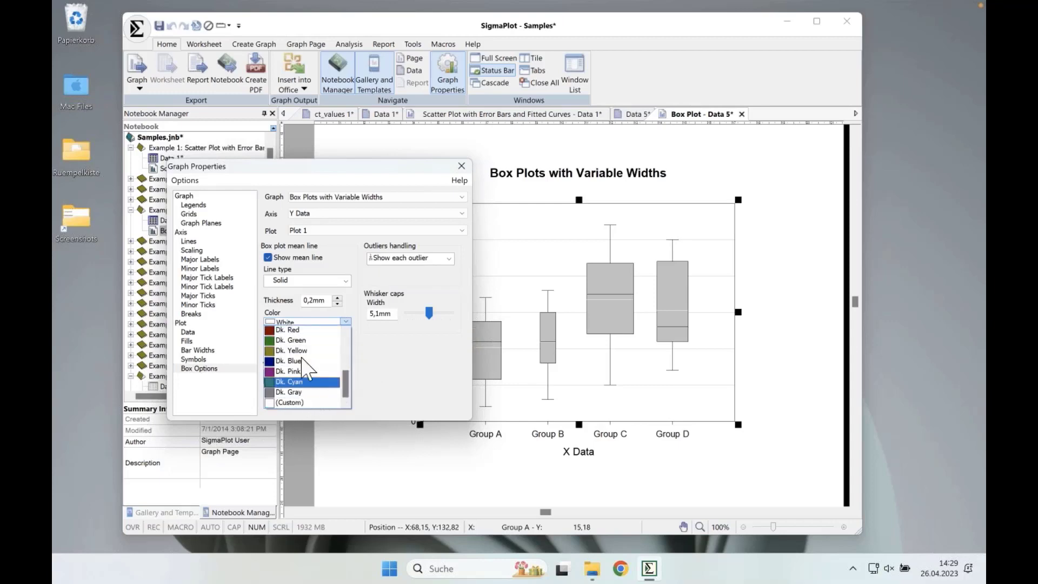
mouse_move(347, 381)
left_mouse_down()
mouse_move(348, 359)
mouse_move(348, 385)
left_mouse_up()
scroll(348, 360, "down", 1)
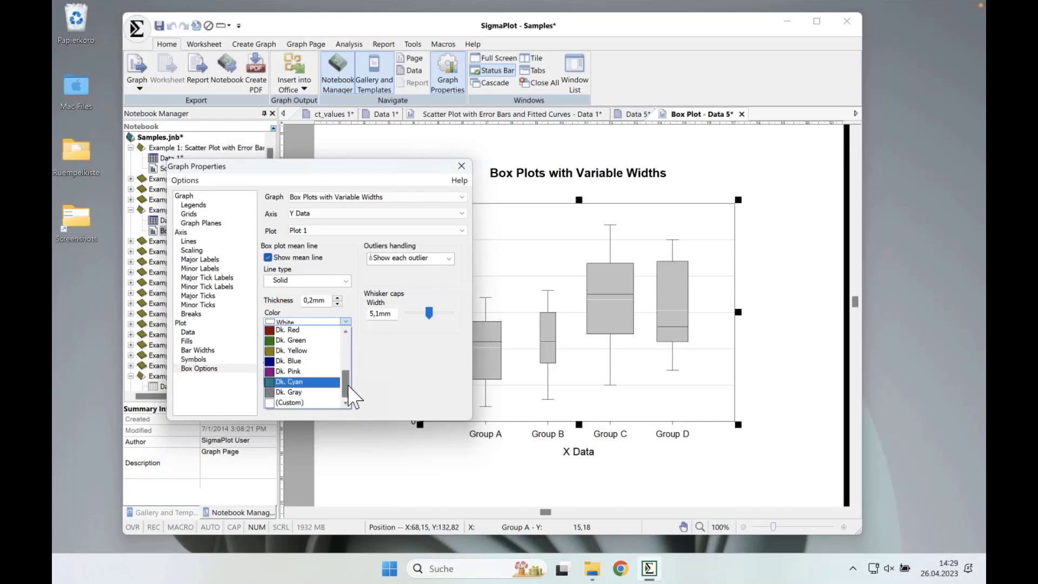
left_click(275, 401)
left_click(321, 363)
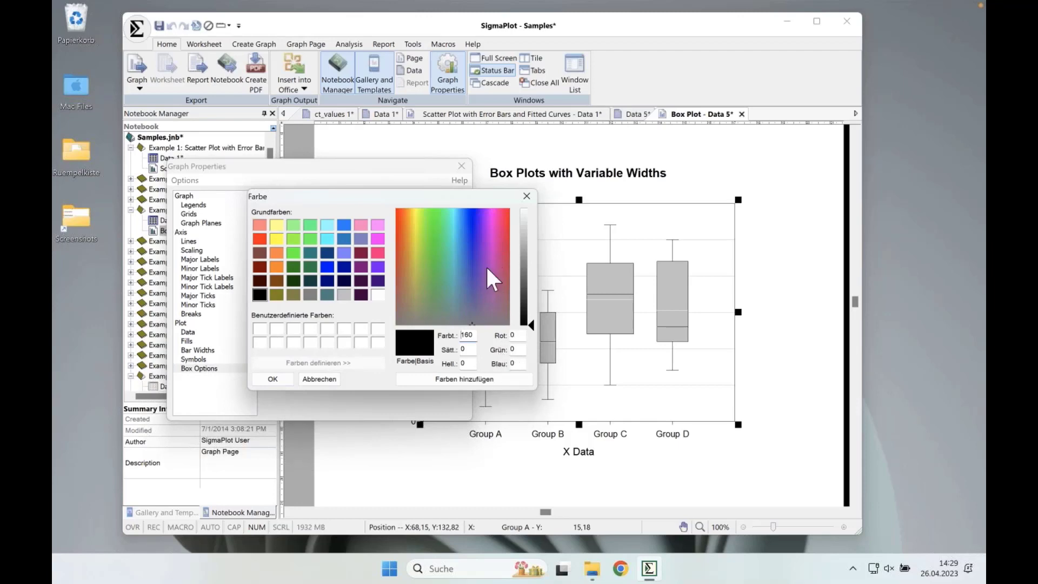
left_click(527, 197)
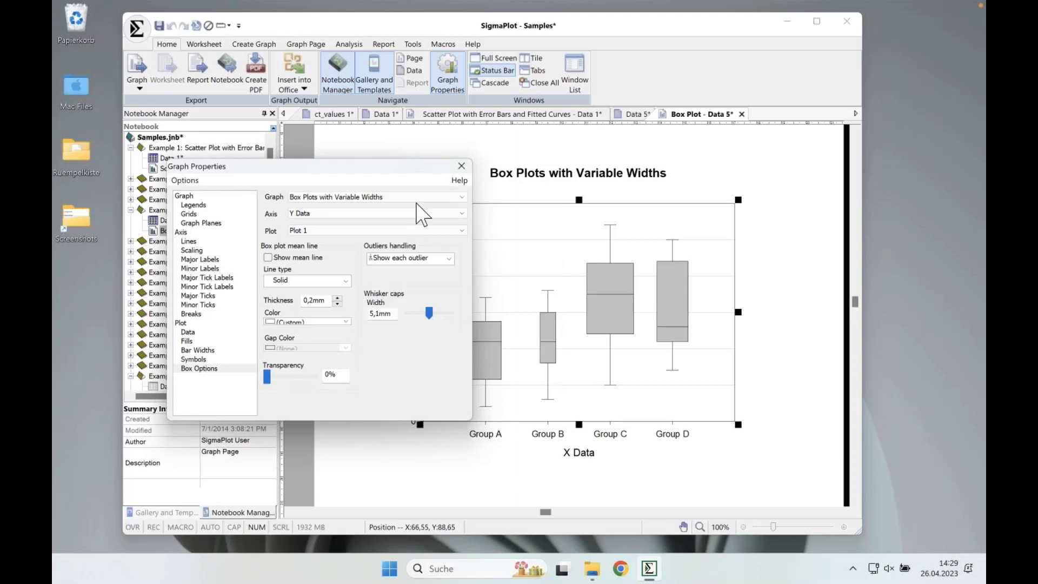
left_click(268, 257)
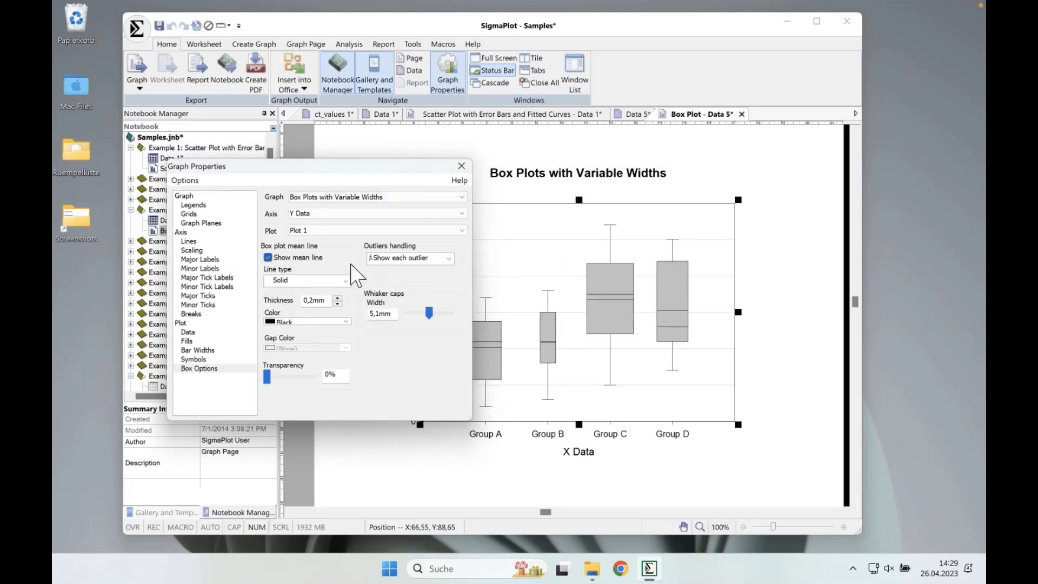
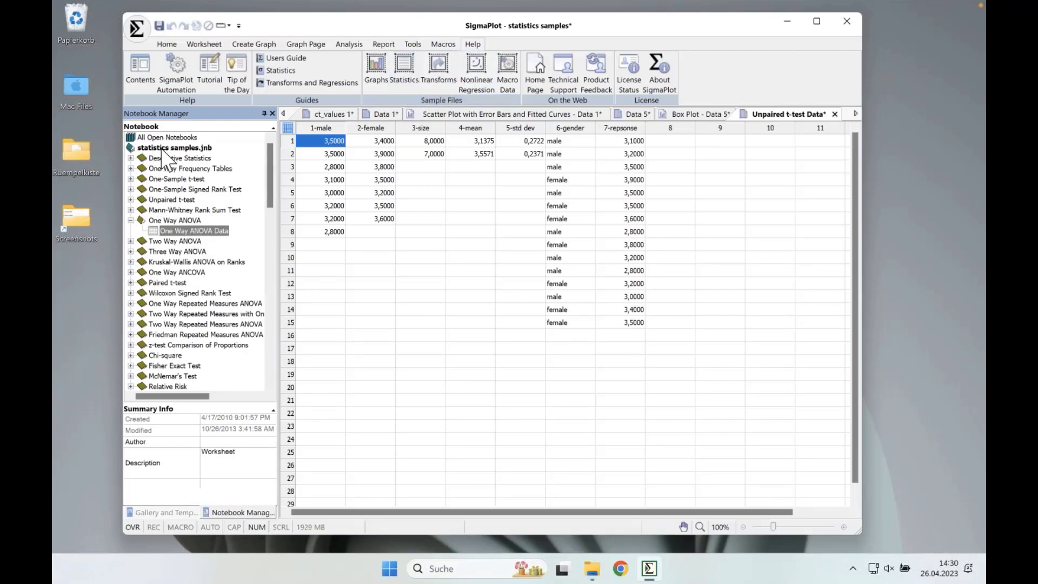
- Open the One Way ANOVA Data worksheet and highlight the raw data columns Species A to Species C
double_click(155, 232)
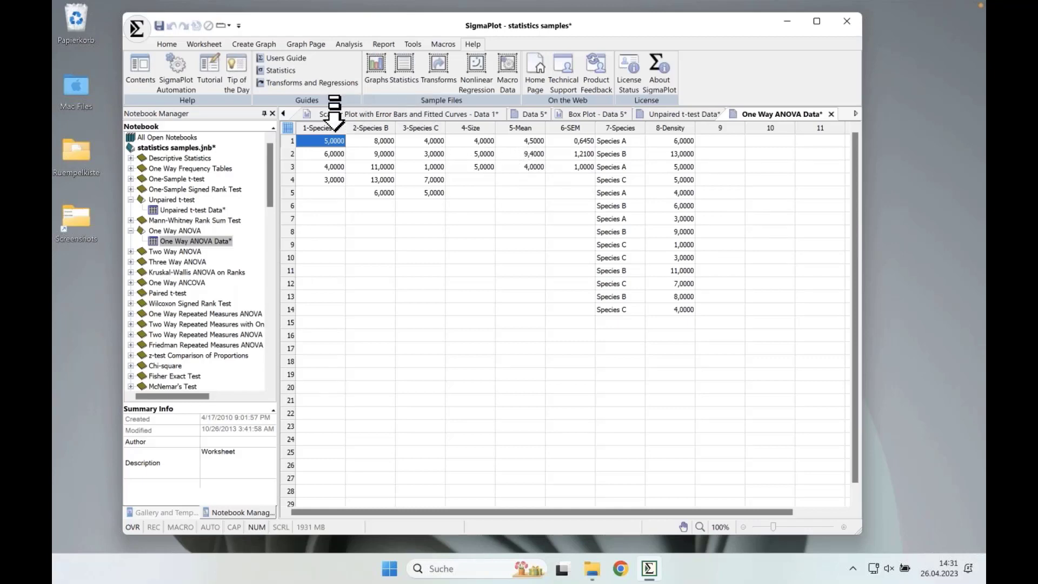
left_click_drag(332, 128, 424, 128)
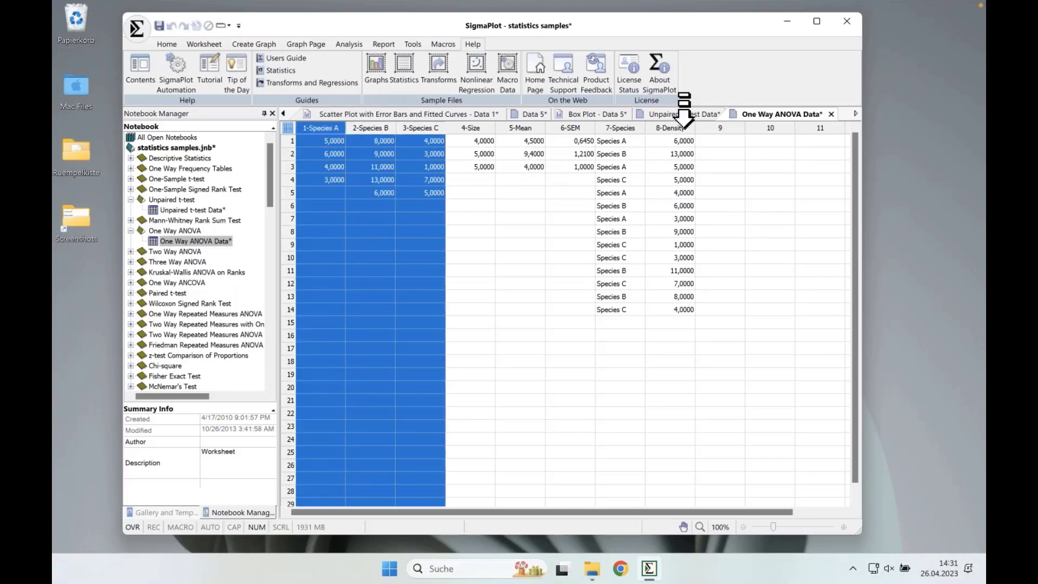
left_click_drag(680, 128, 324, 127)
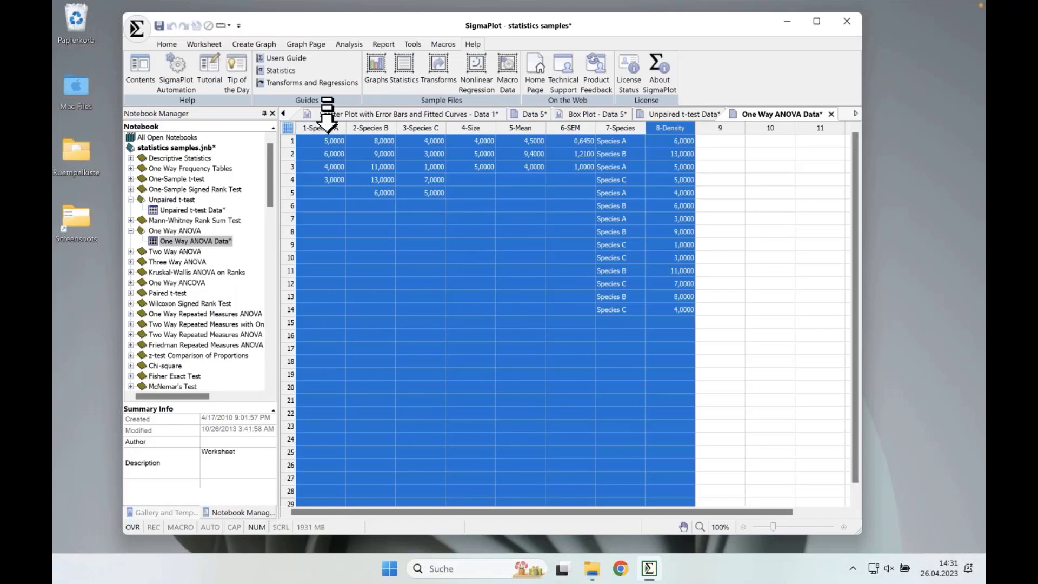
left_click(406, 142)
left_click_drag(329, 128, 414, 127)
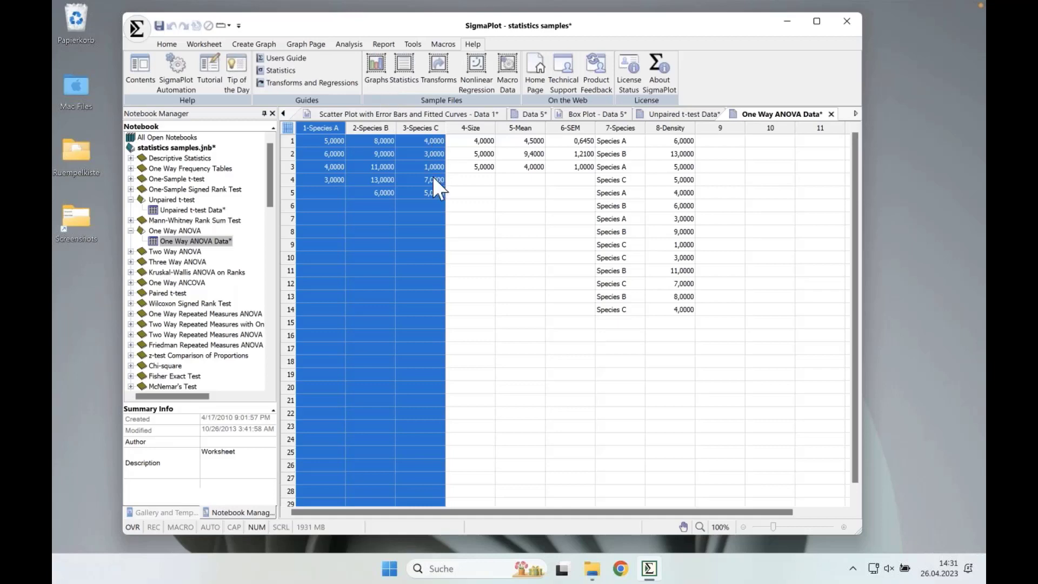
- Highlight the Size, Mean and SEM columns and examine the summary values of each of the three species row by row
left_click(487, 123)
left_click_drag(499, 129, 576, 129)
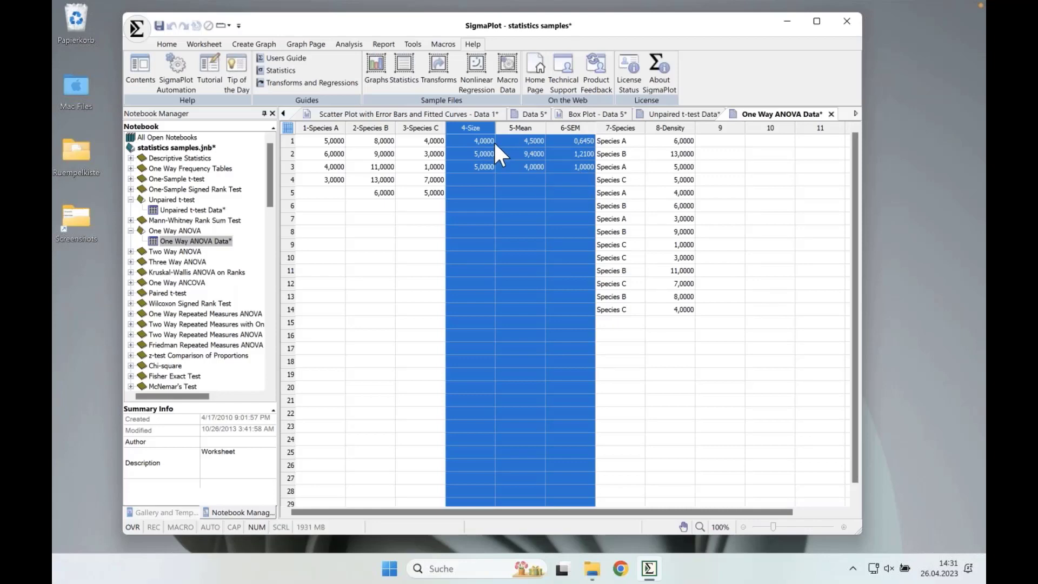
left_click_drag(489, 142, 581, 141)
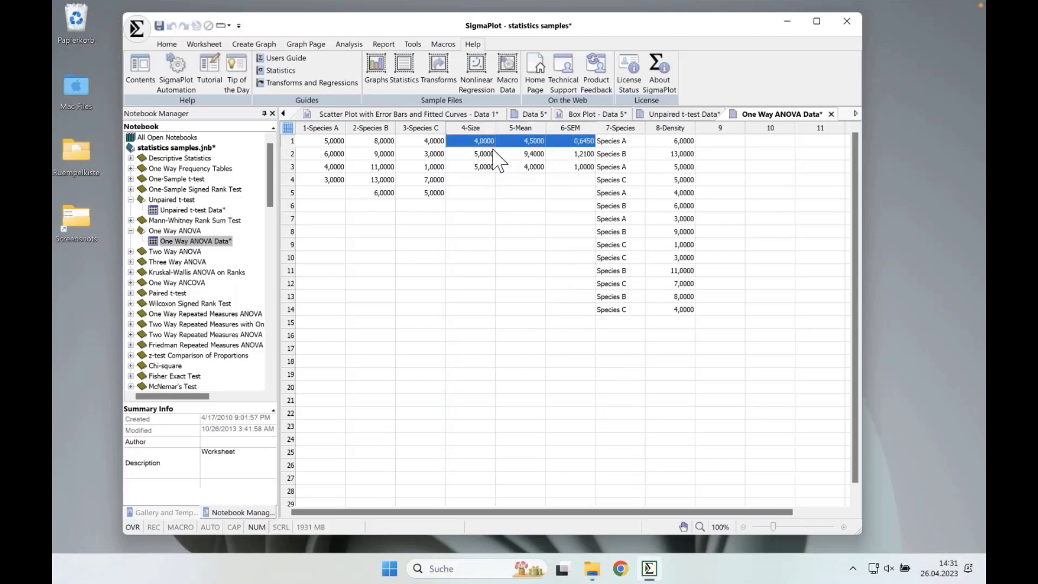
left_click_drag(478, 154, 557, 162)
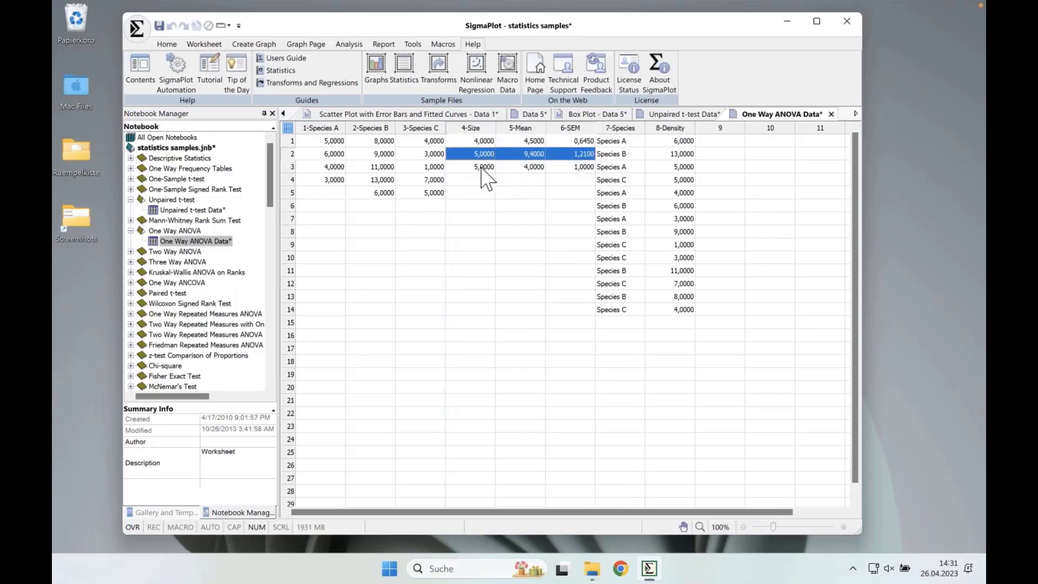
left_click_drag(480, 167, 555, 166)
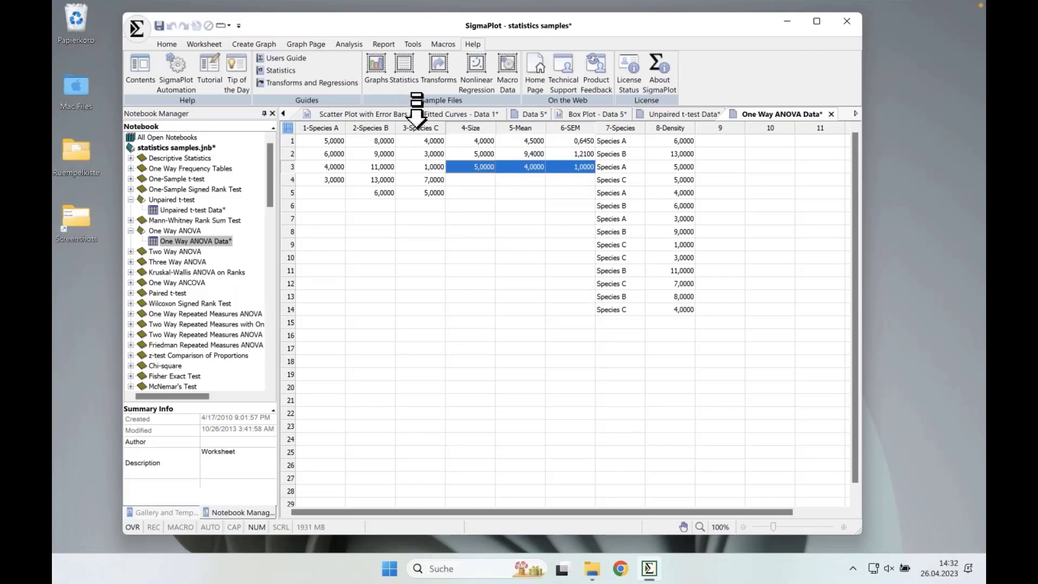
left_click_drag(419, 126, 554, 154)
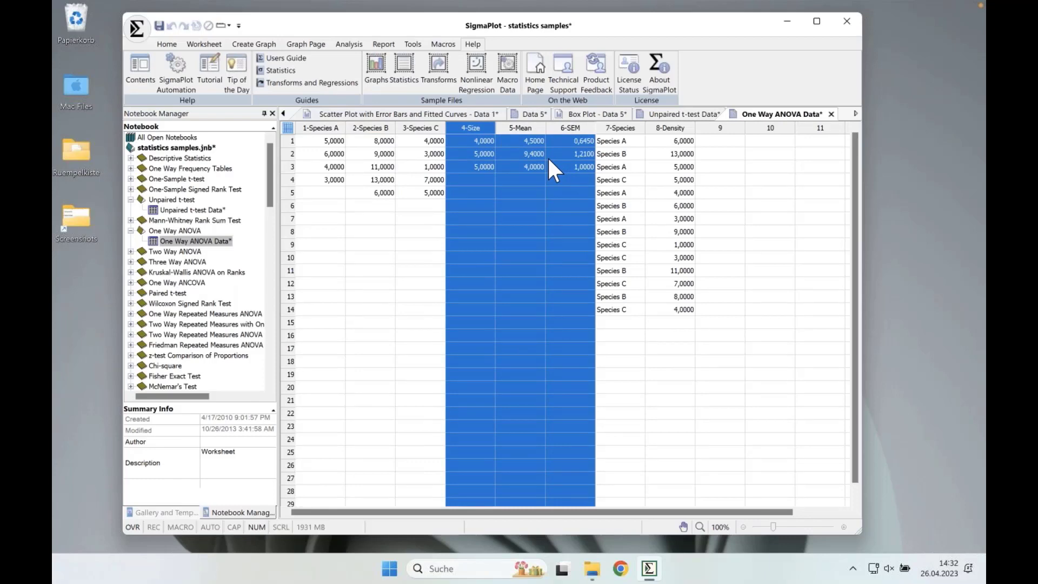
- Compare the indexed Species and Density columns with the raw species columns and the Size, Mean and SEM block
left_click_drag(548, 158, 669, 128)
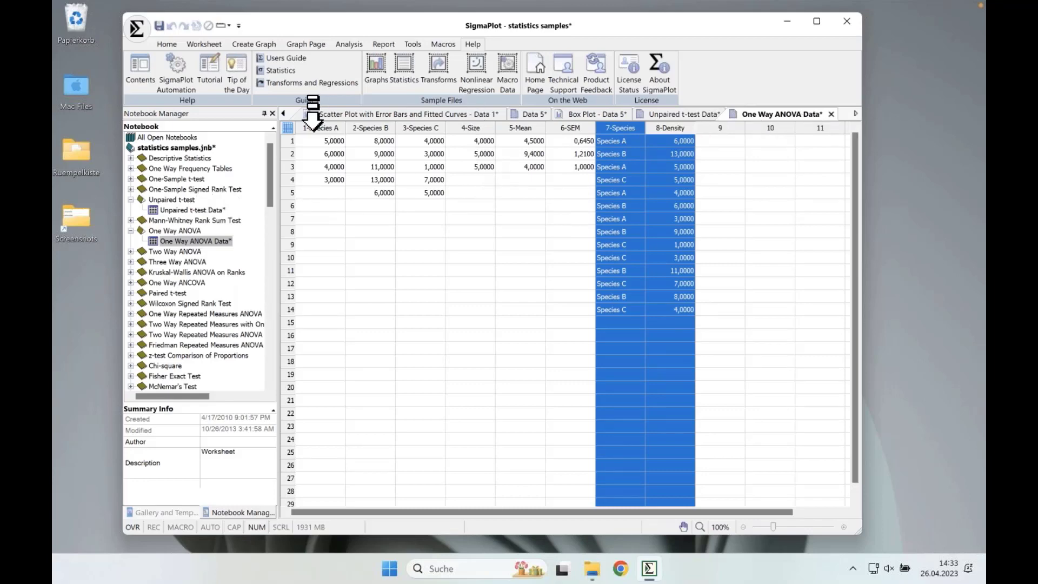
left_click_drag(313, 129, 670, 128)
left_click_drag(416, 128, 322, 128)
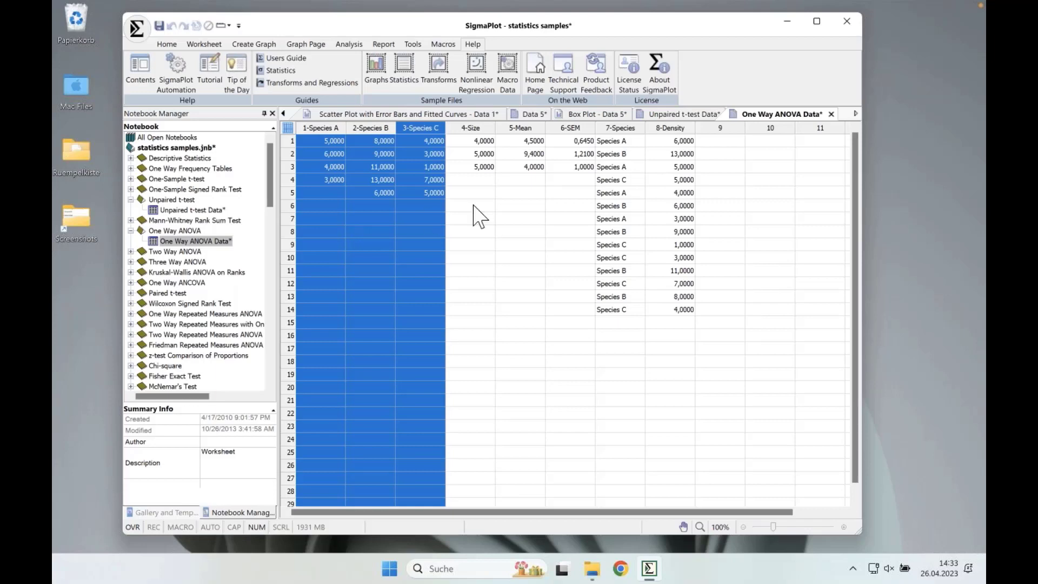
left_click_drag(473, 128, 540, 169)
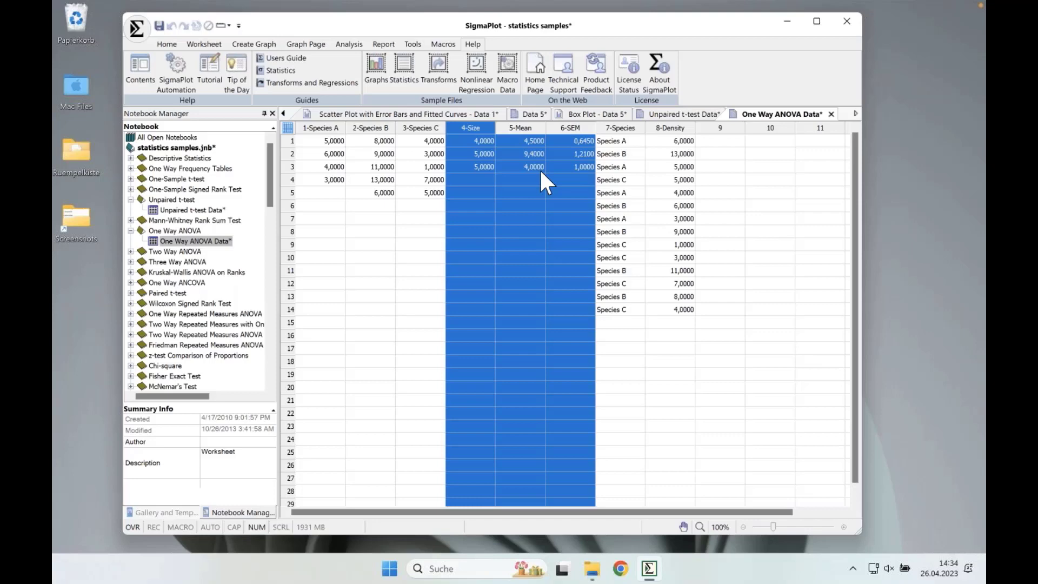
left_click_drag(470, 141, 563, 167)
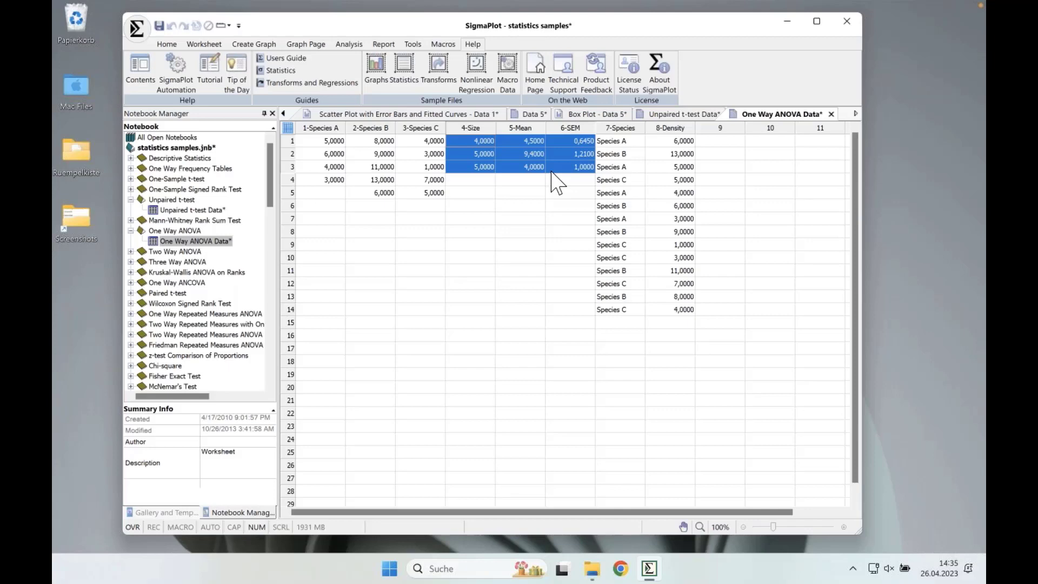
- Close the One Way ANOVA, Unpaired t-test, Box Plot, Data 5 and Scatter Plot windows and return to the statistics samples in the notebook list
left_click(831, 114)
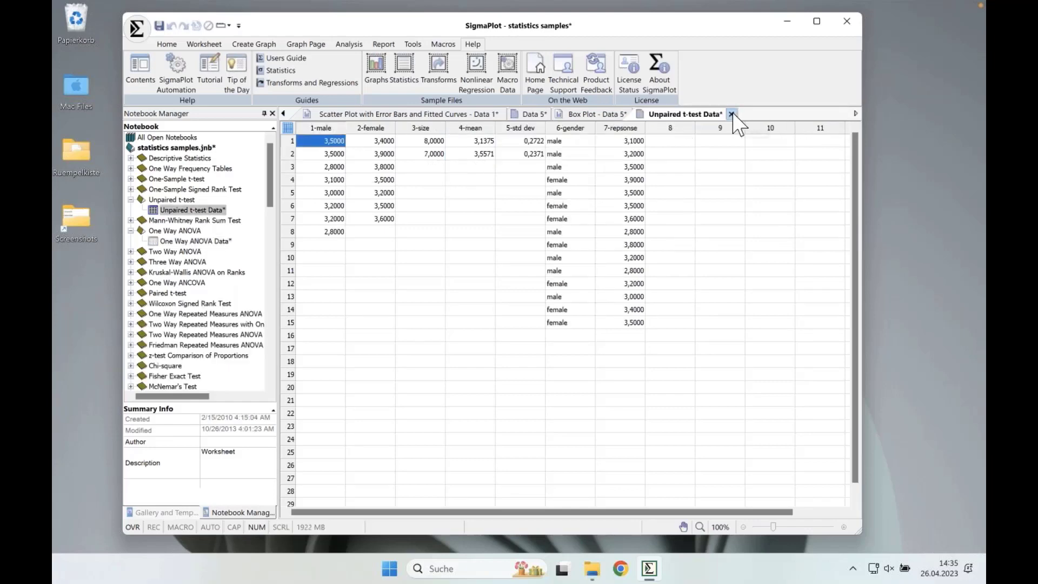
left_click_drag(669, 114, 724, 115)
left_click(733, 114)
left_click(640, 114)
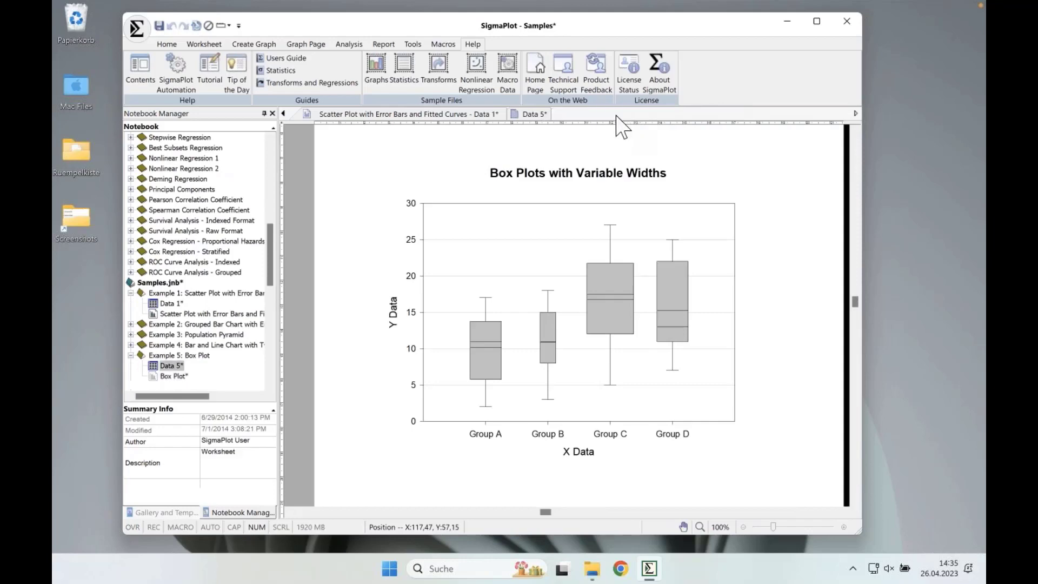
left_click(557, 114)
left_click(515, 114)
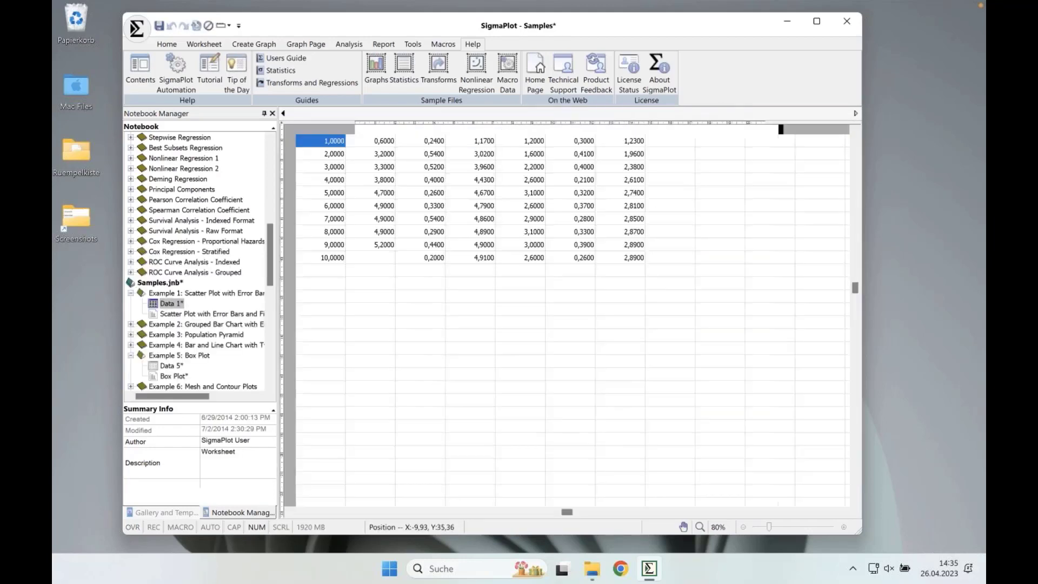
scroll(165, 195, "up", 5)
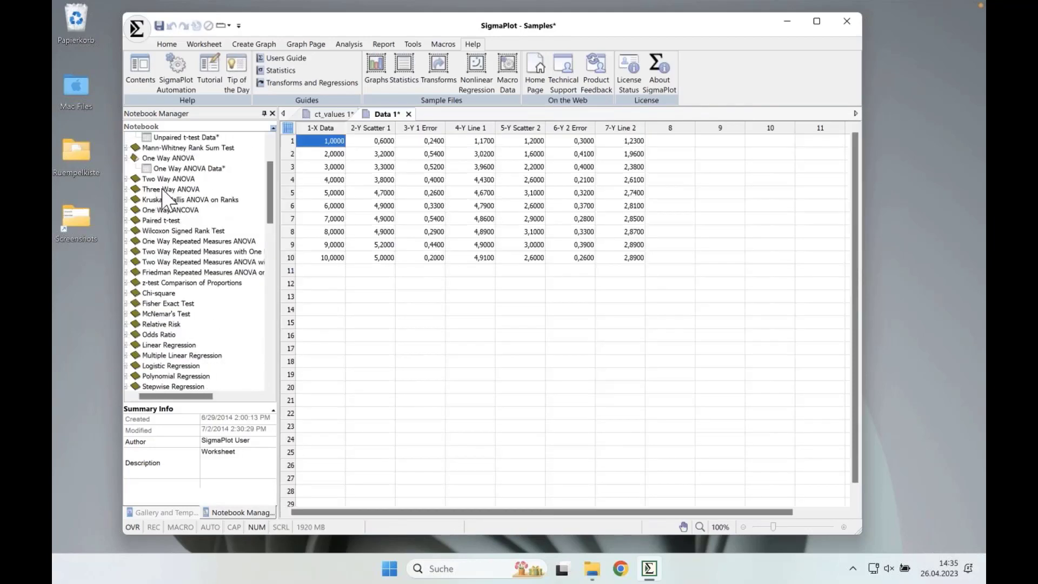
scroll(165, 194, "up", 3)
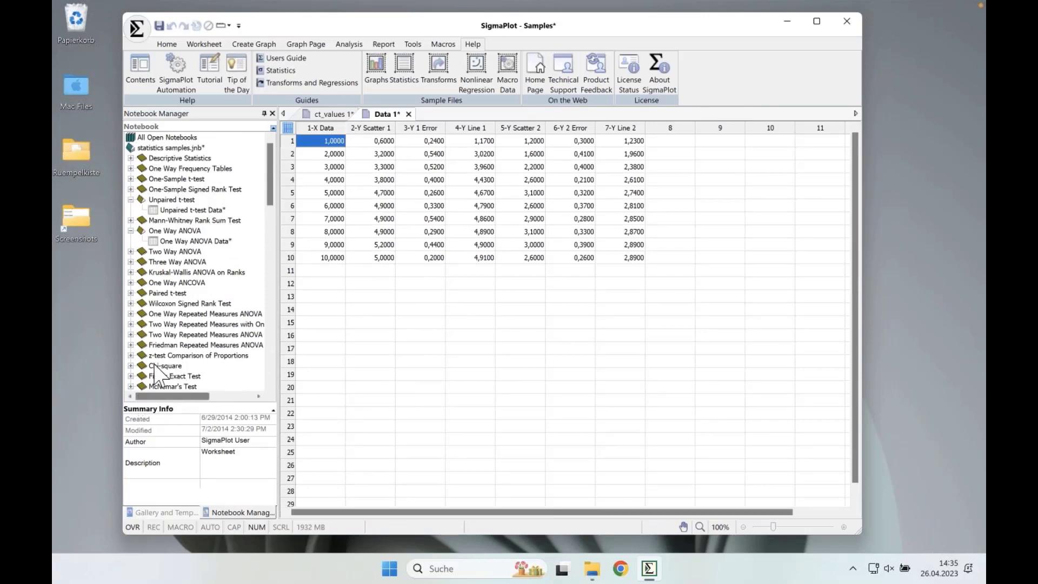
- Switch to the ct_values 1 worksheet in the demo section of the Virus notebook and close the Data 1 worksheet
double_click(133, 150)
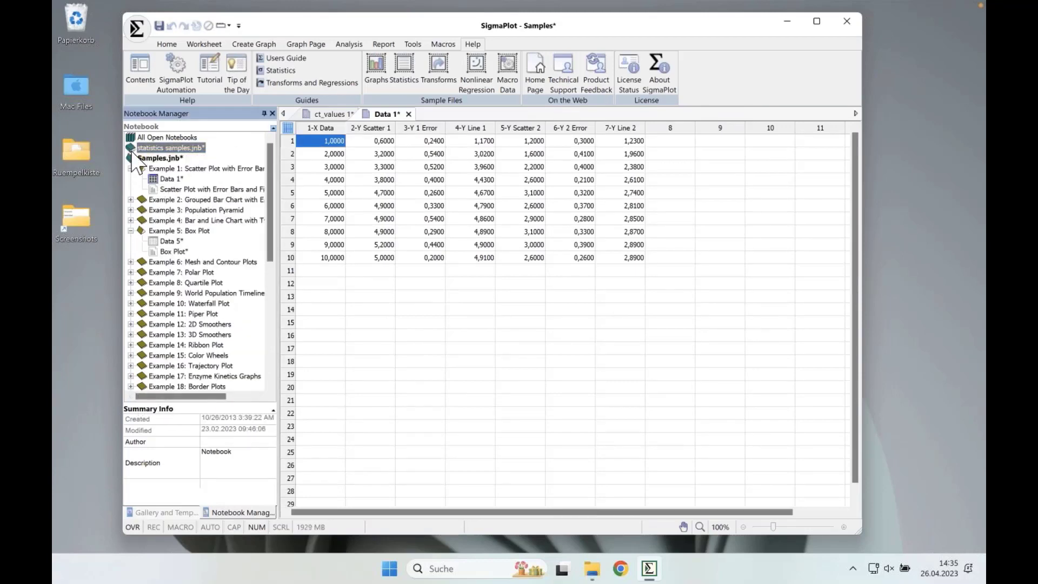
double_click(133, 158)
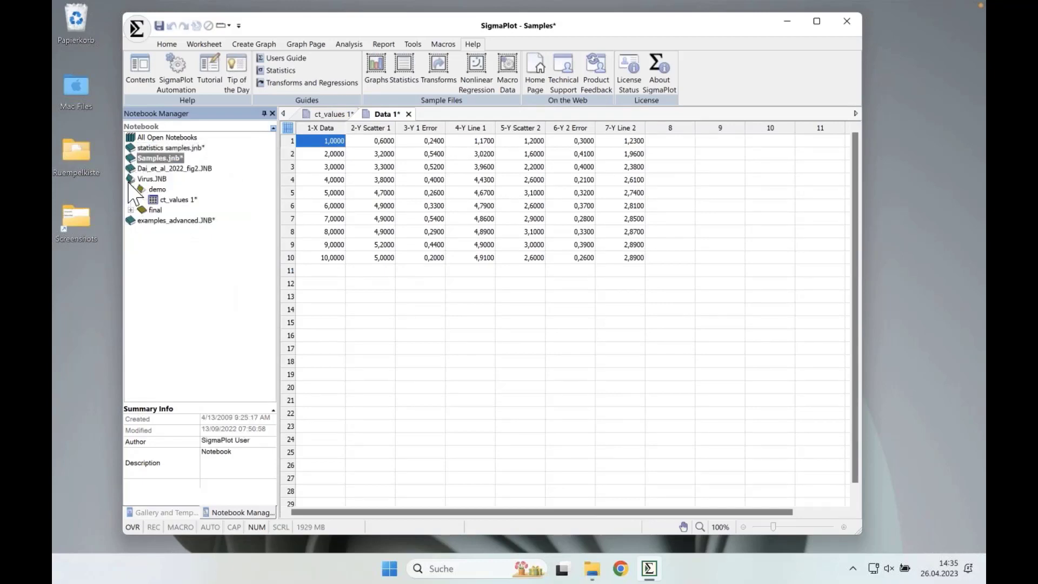
left_click(130, 180)
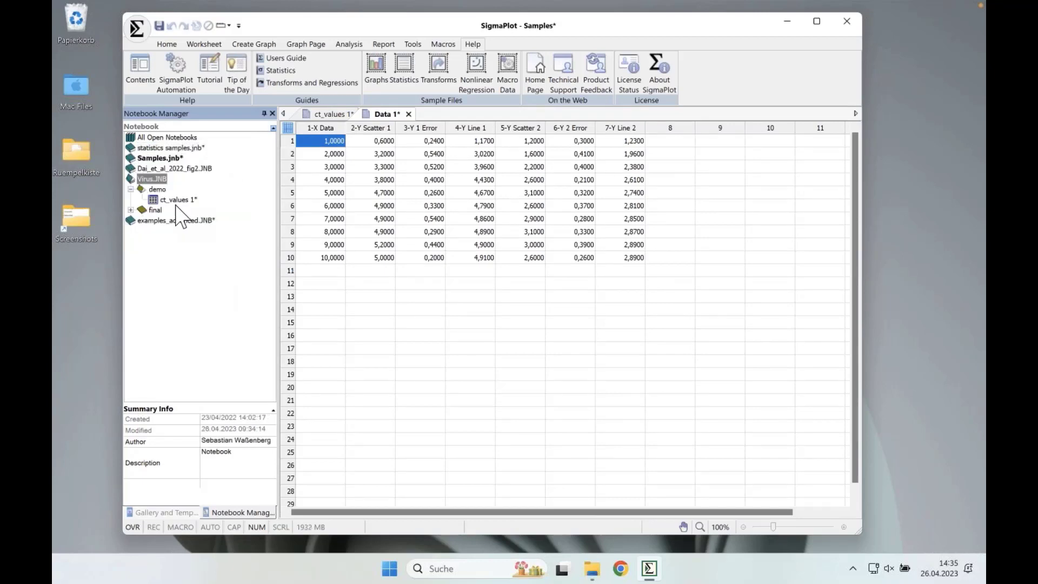
left_click(172, 200)
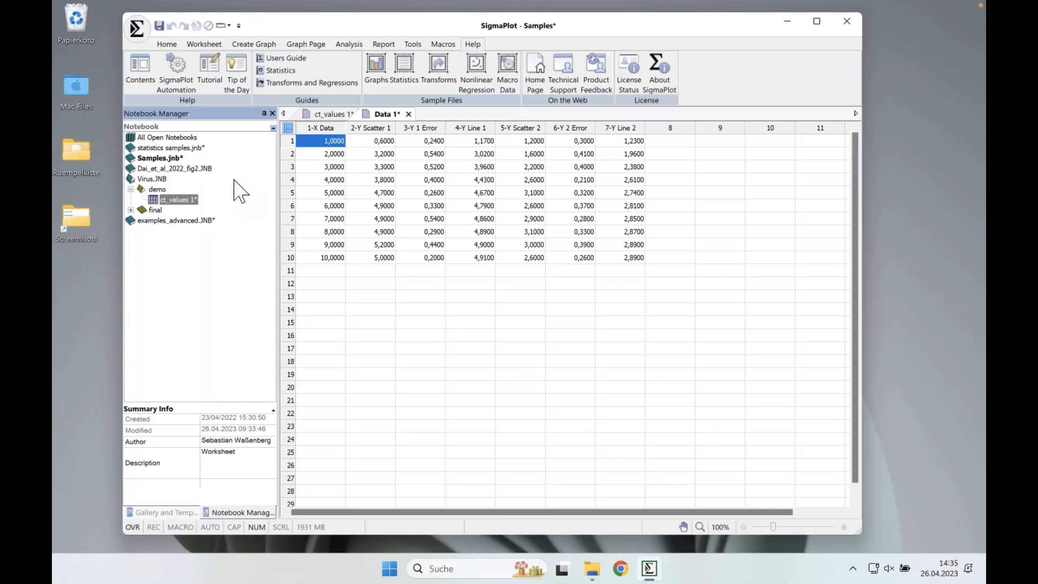
left_click(409, 113)
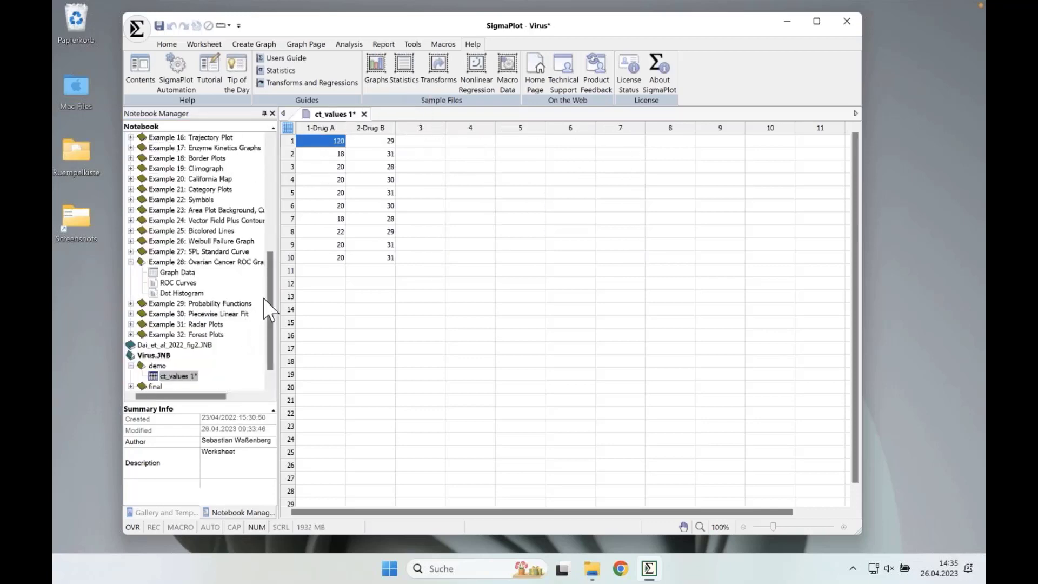
left_click_drag(264, 298, 265, 311)
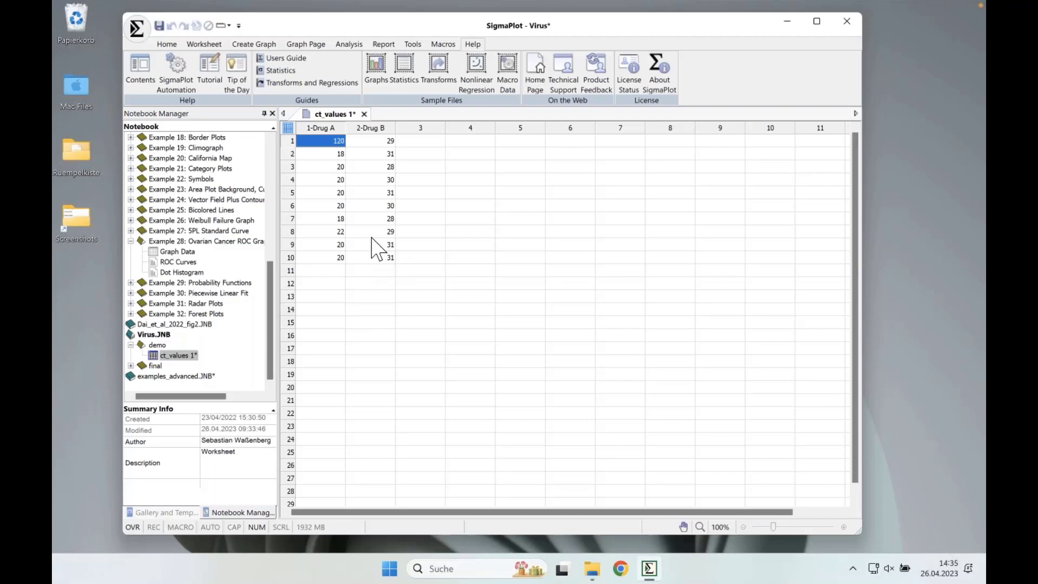
- Highlight the Drug A and Drug B values in rows 1 to 10 of the ct_values 1 worksheet
left_click_drag(364, 142, 368, 155)
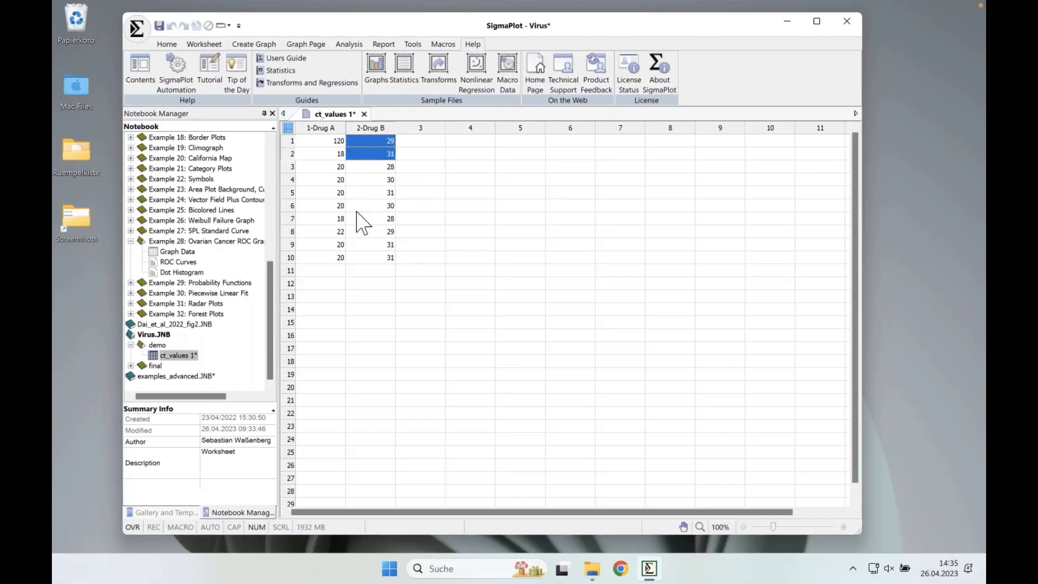
left_click_drag(361, 222, 352, 262)
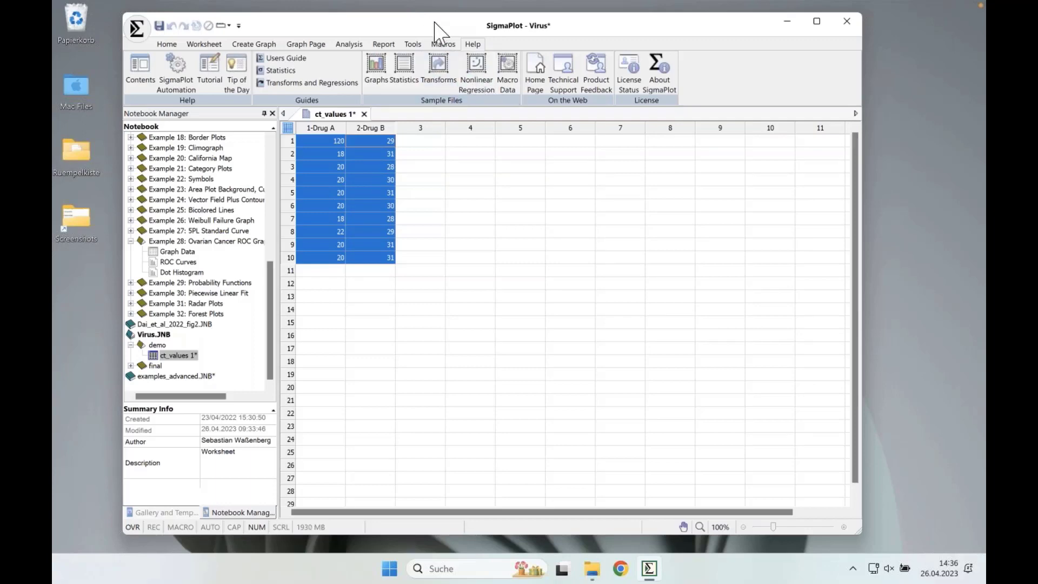
left_click_drag(409, 24, 383, 26)
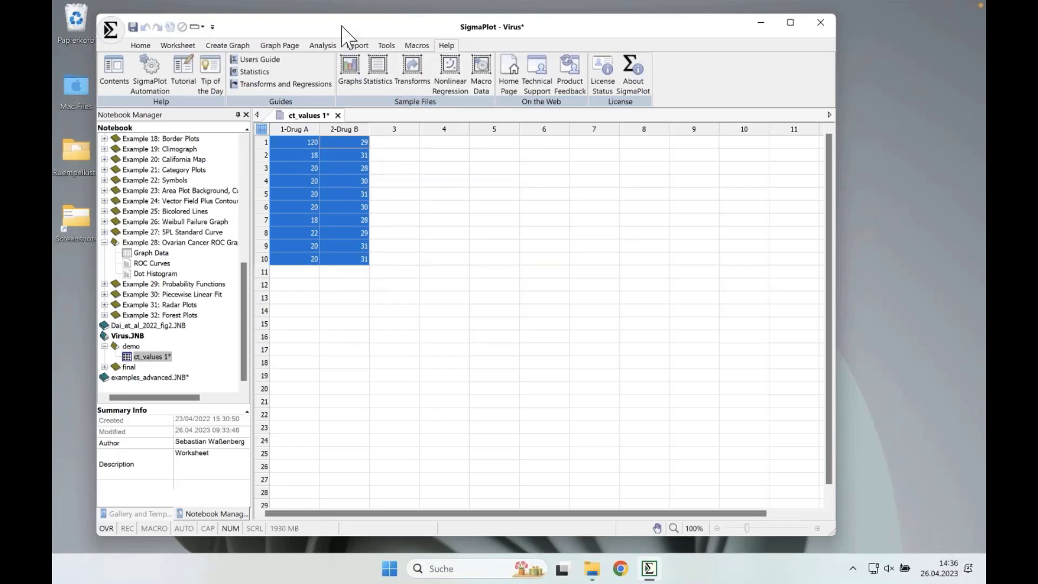
left_click_drag(335, 26, 324, 26)
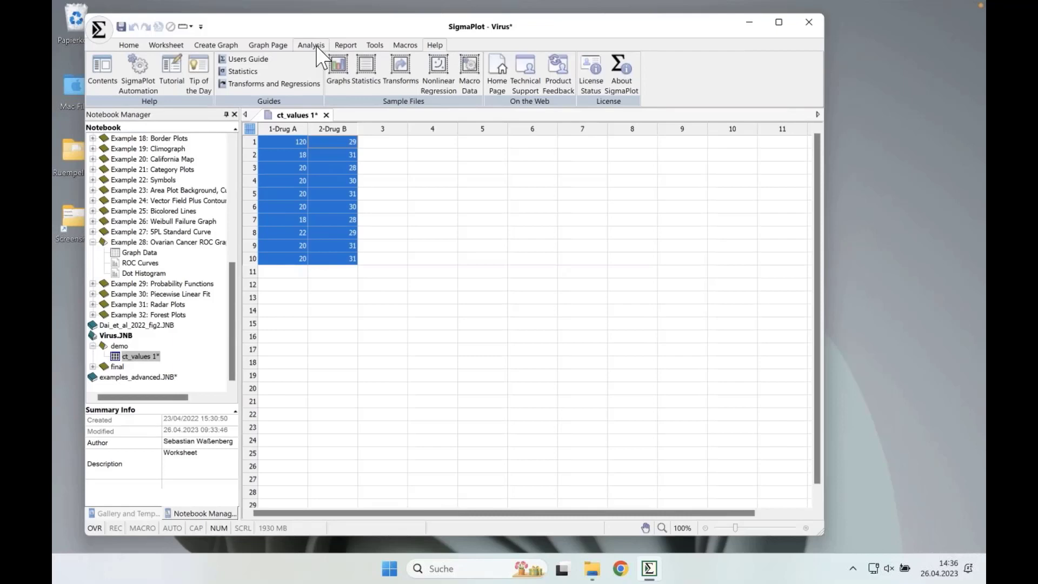
- Browse the list of available statistical tests up to Descriptive Statistics without choosing a different test
left_click(311, 45)
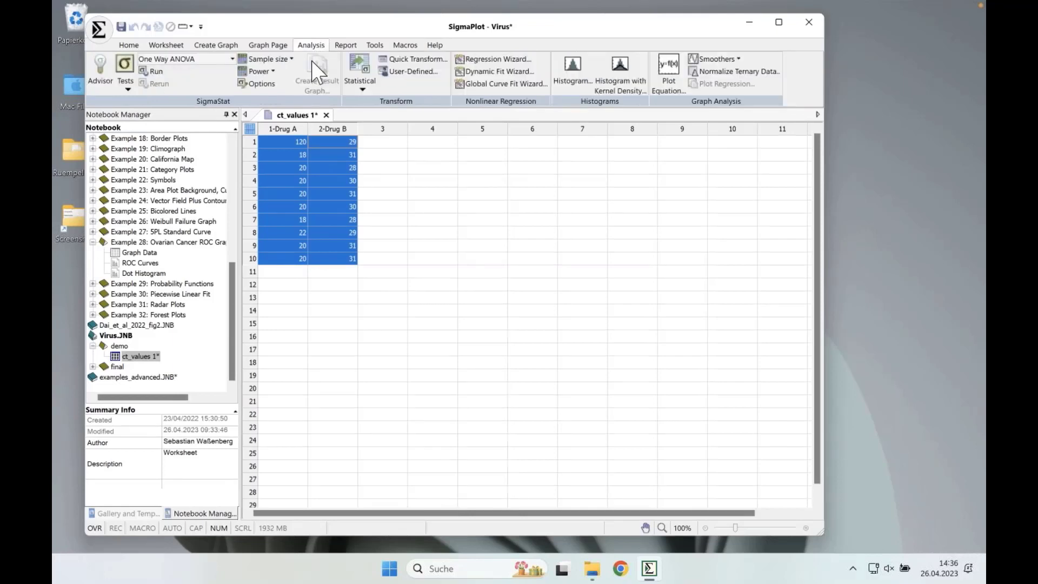
left_click(232, 58)
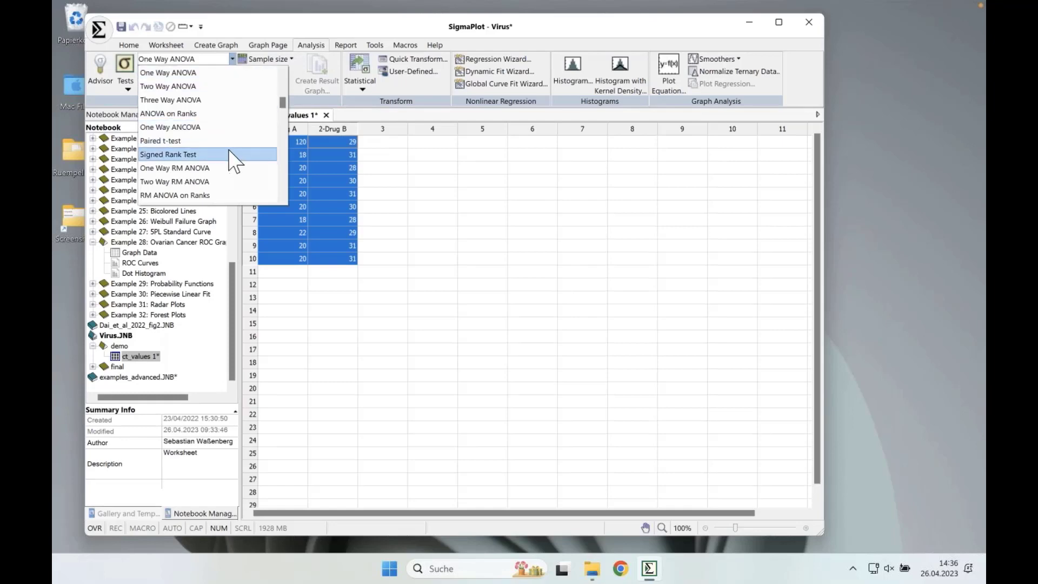
mouse_move(281, 97)
left_mouse_down()
mouse_move(281, 83)
mouse_move(280, 106)
mouse_move(285, 81)
left_mouse_up()
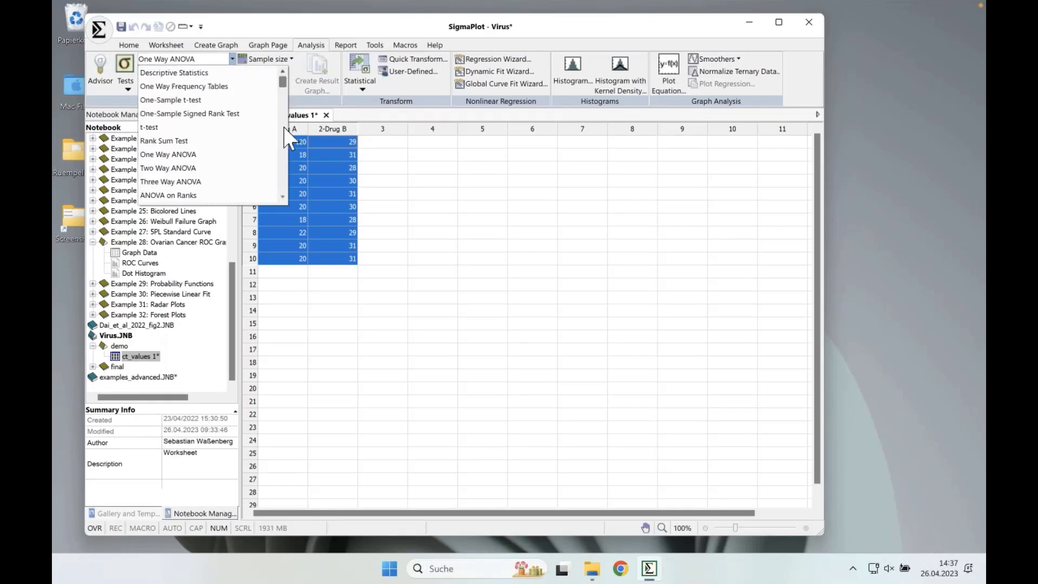
left_click(382, 157)
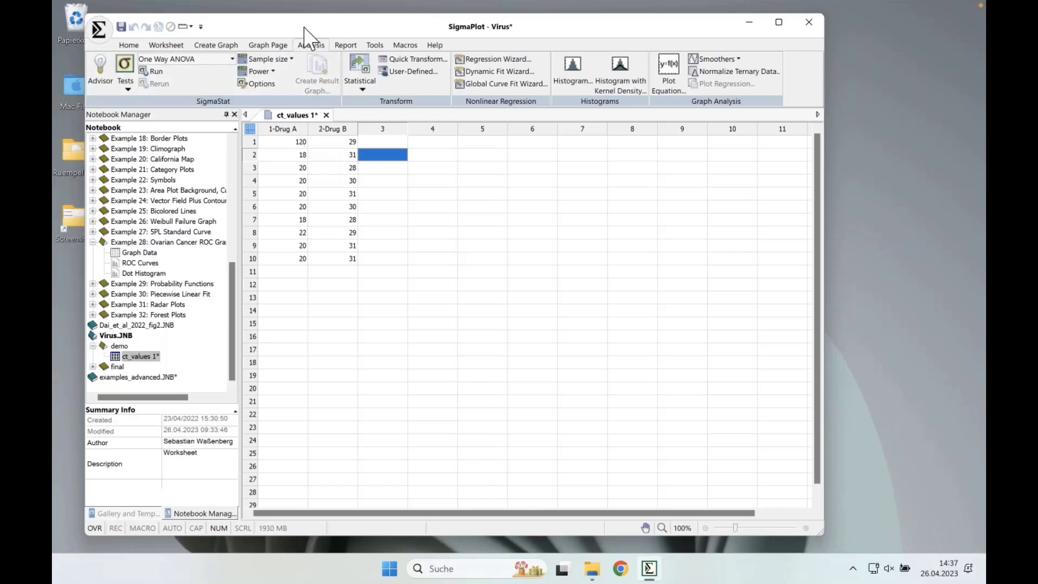
left_click_drag(303, 31, 321, 29)
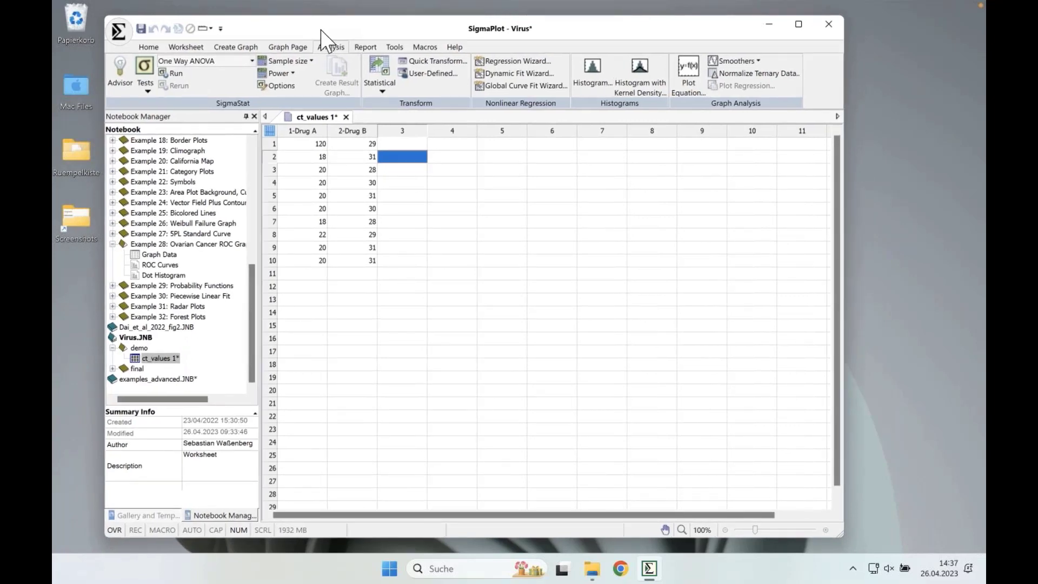
left_click_drag(325, 26, 332, 27)
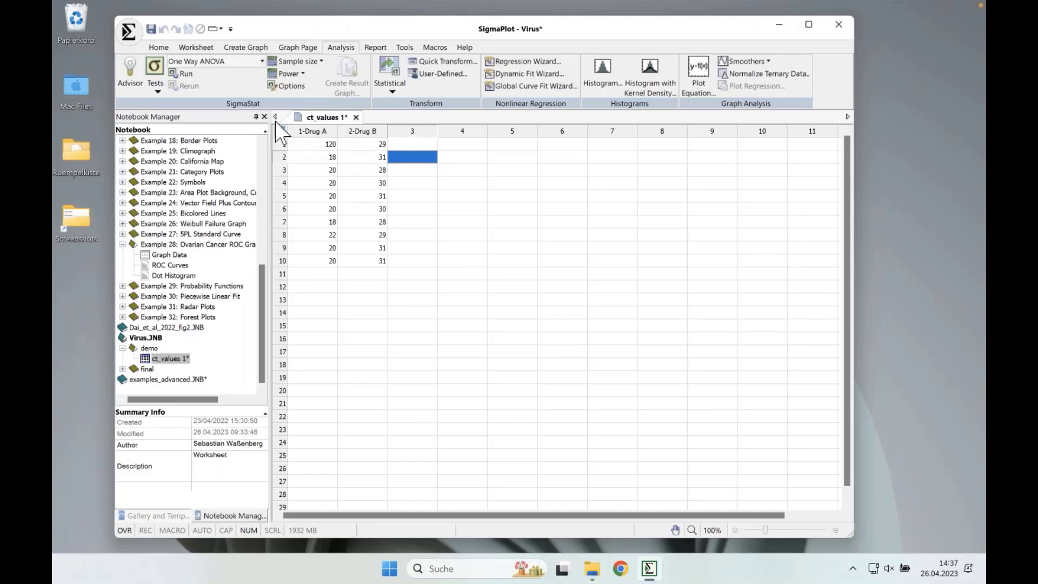
left_click(262, 62)
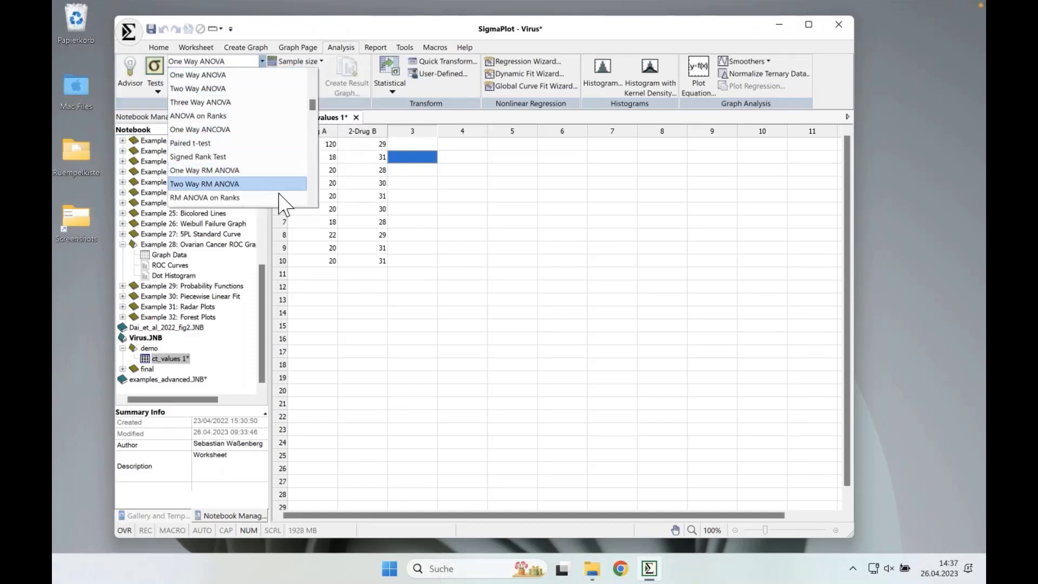
left_click_drag(313, 107, 314, 76)
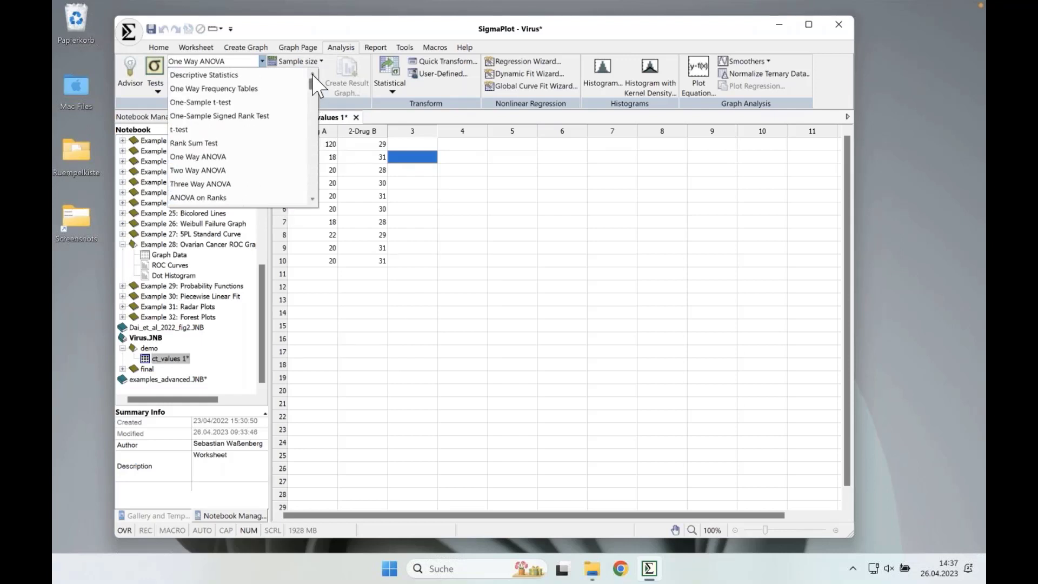
left_click(245, 31)
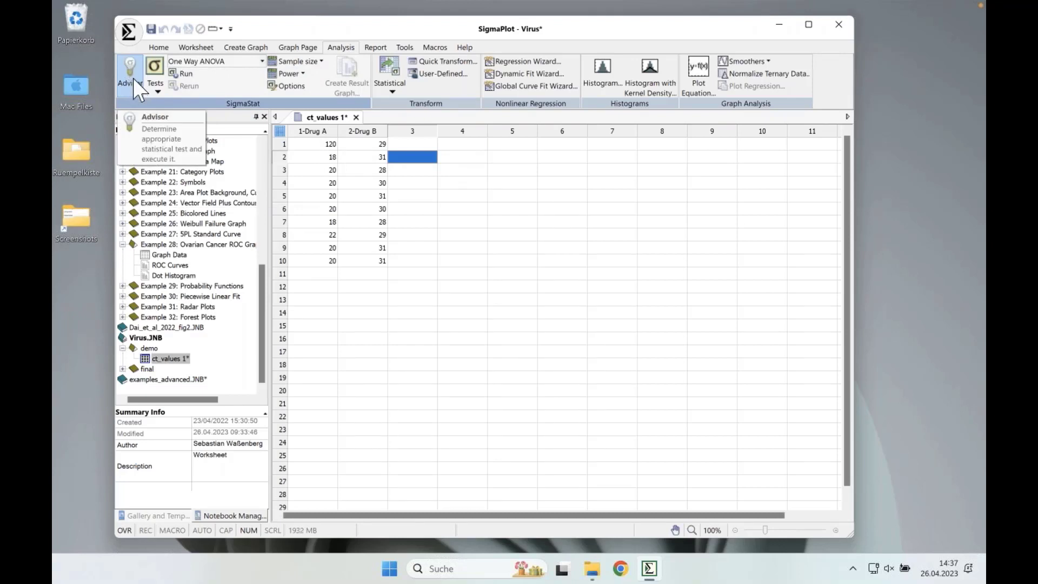
- Start the Advisor Wizard and choose to compare groups or treatments for significant differences
left_click(135, 76)
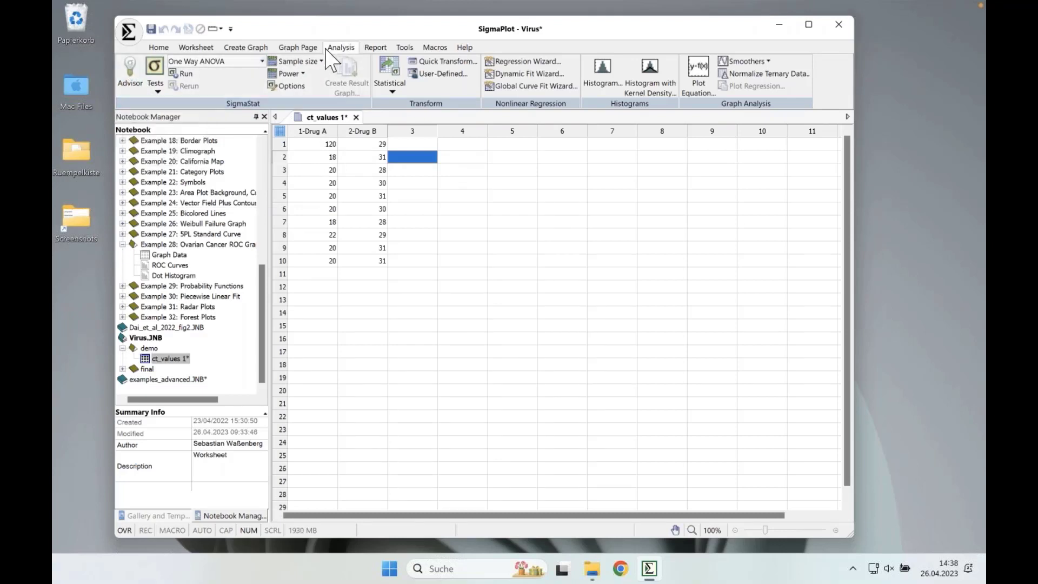
left_click(257, 47)
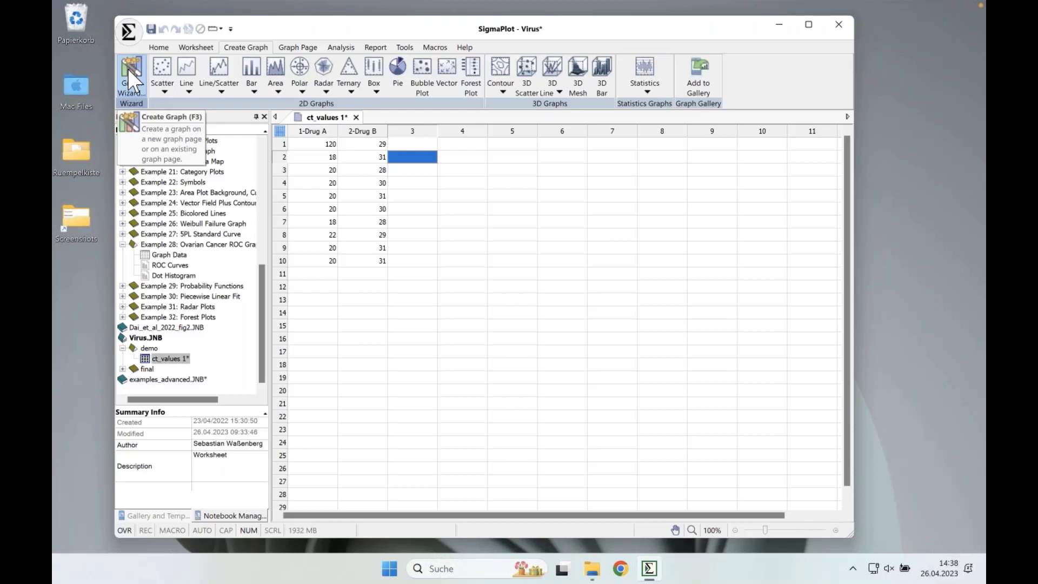
left_click(346, 51)
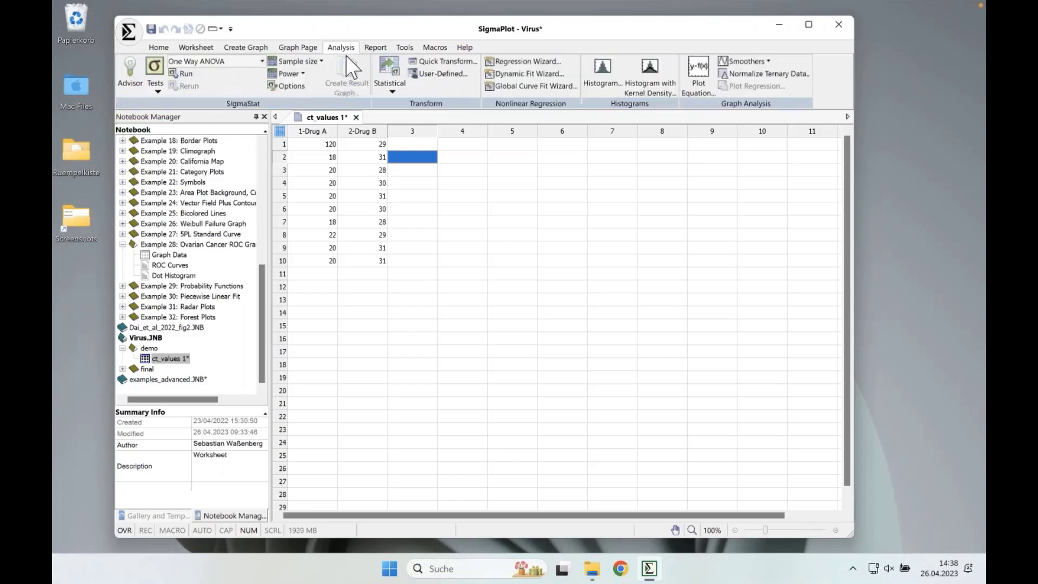
left_click(130, 67)
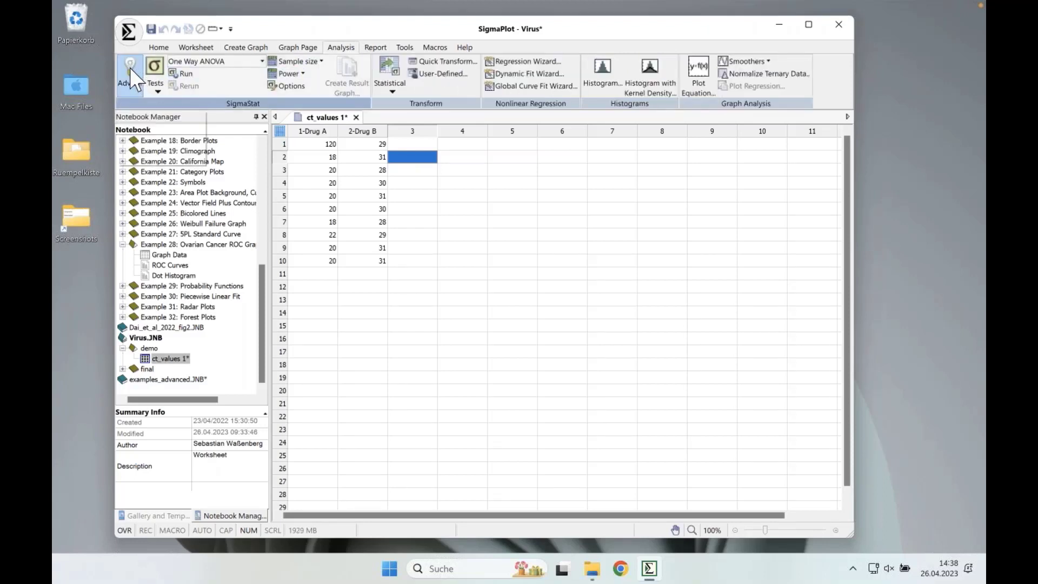
left_click_drag(492, 182, 472, 171)
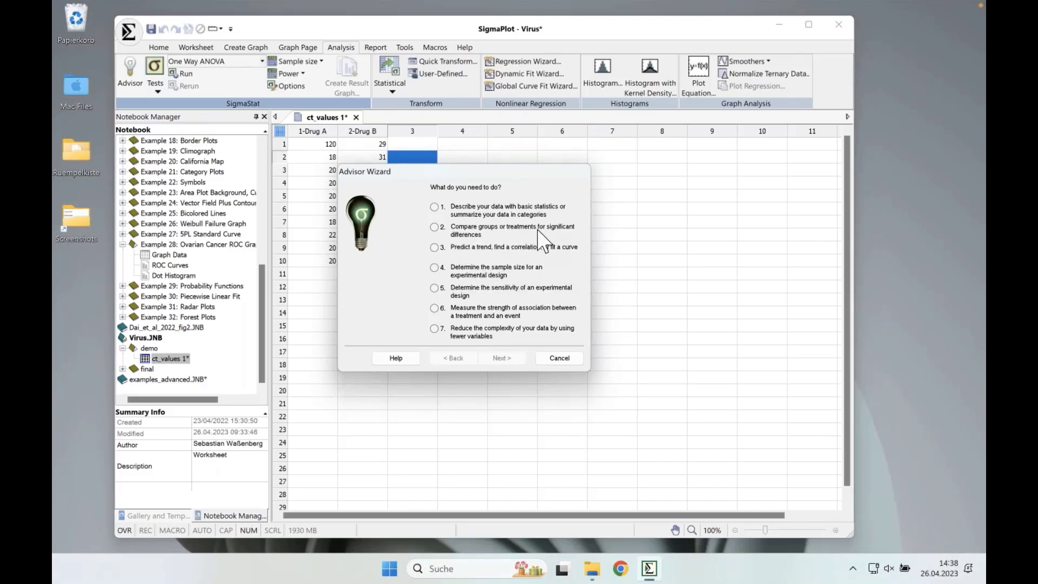
left_click(434, 227)
left_click(509, 359)
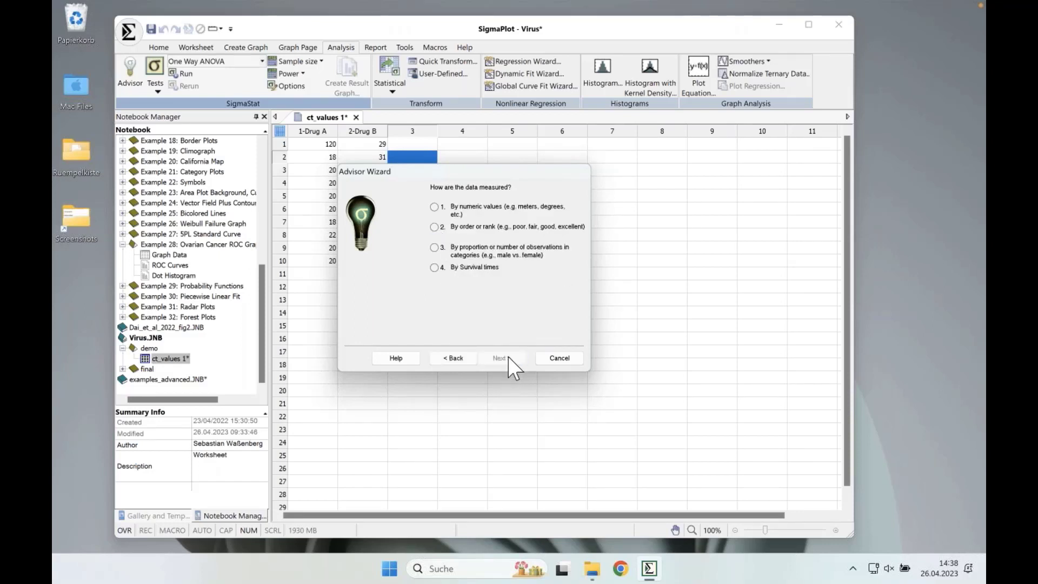
- Specify in the Advisor Wizard that the data are numeric values and that each subject received no more than one treatment
left_click_drag(507, 183, 577, 162)
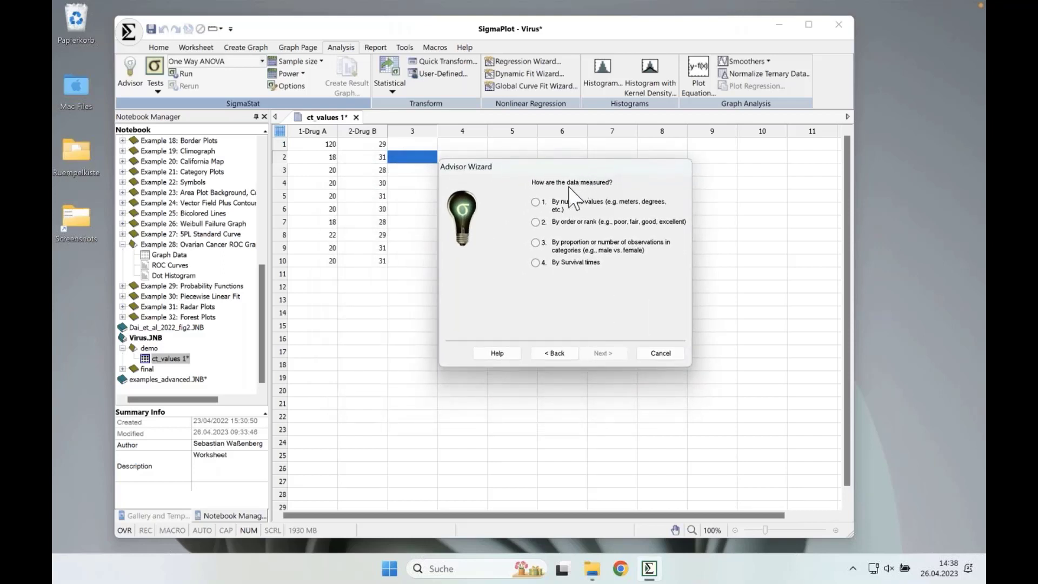
left_click(536, 203)
left_click(603, 352)
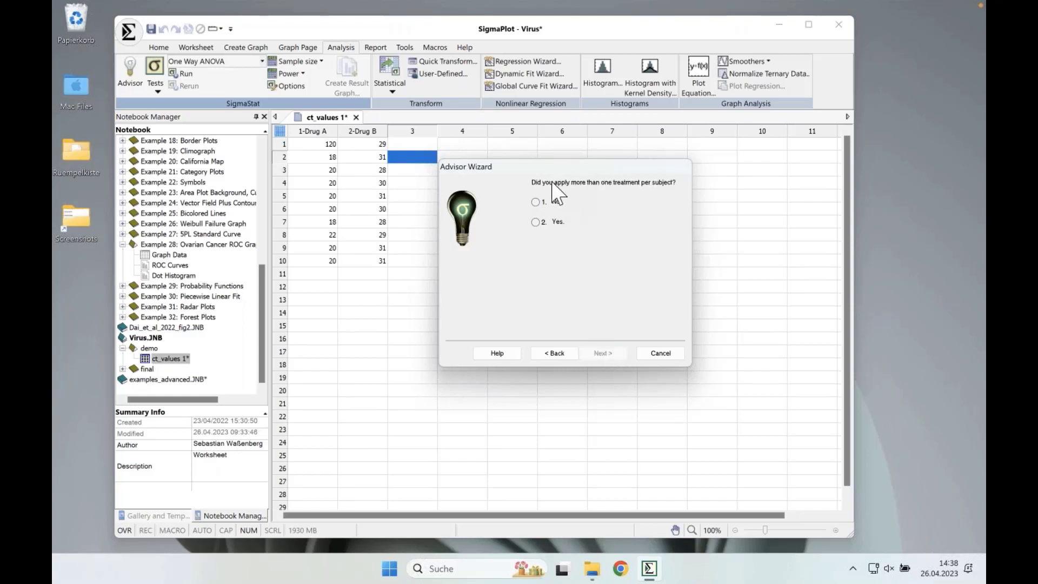
left_click_drag(559, 171, 547, 190)
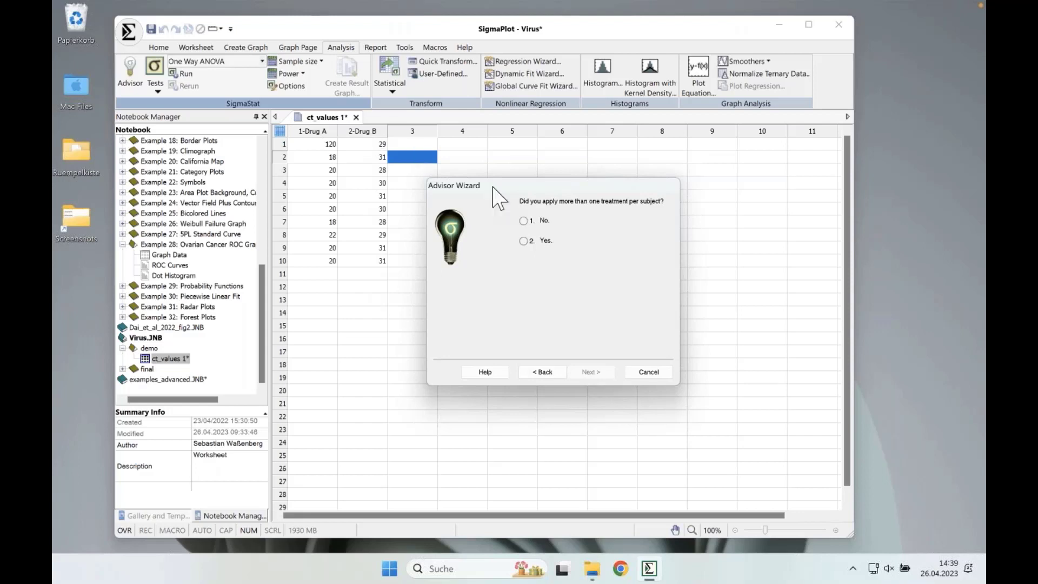
left_click(526, 221)
left_click(597, 372)
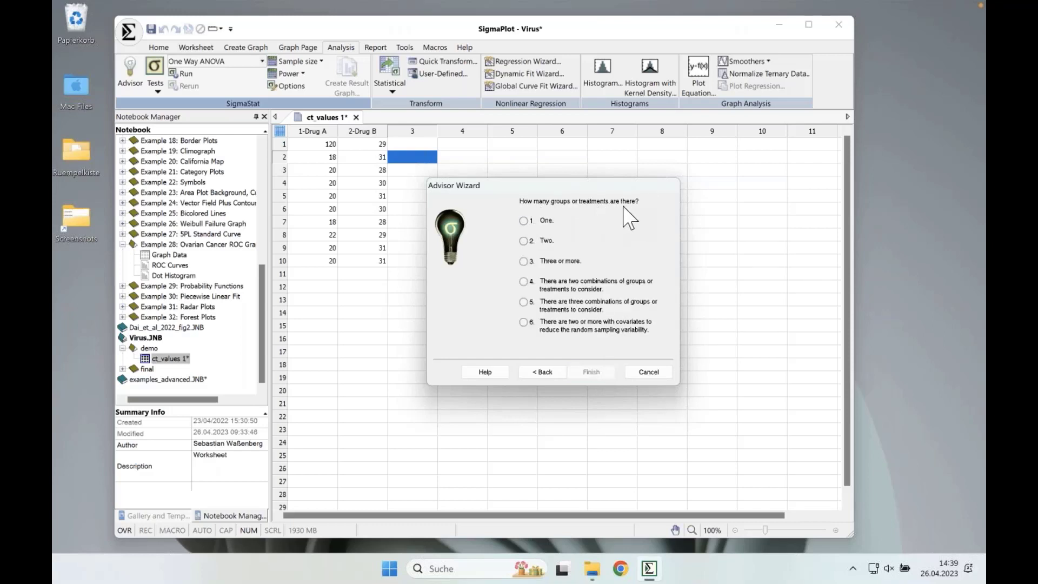
- Set the number of groups or treatments to two, finish the advisor and run the suggested t-test
left_click(535, 242)
left_click(605, 370)
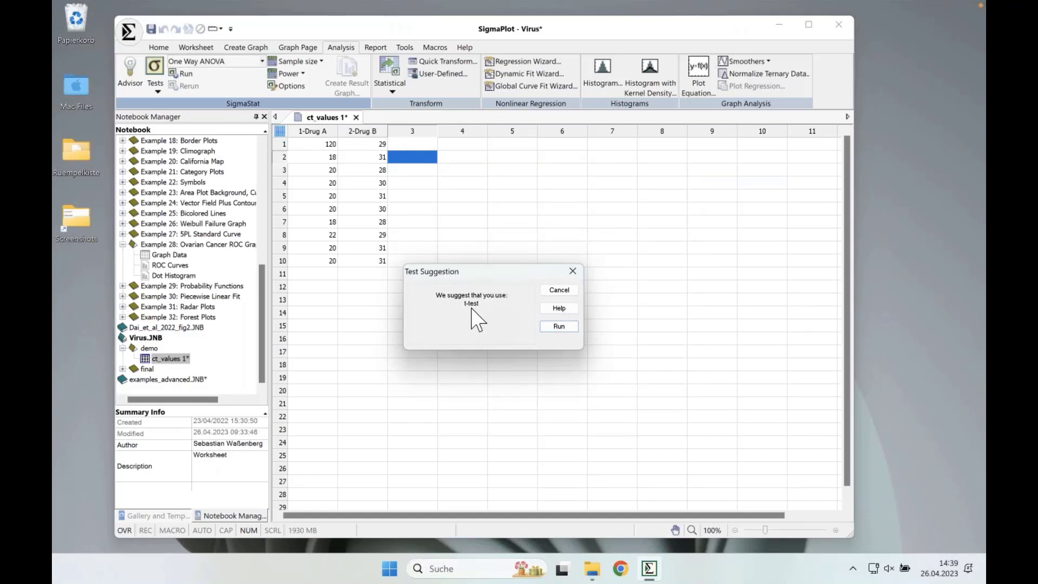
left_click(559, 327)
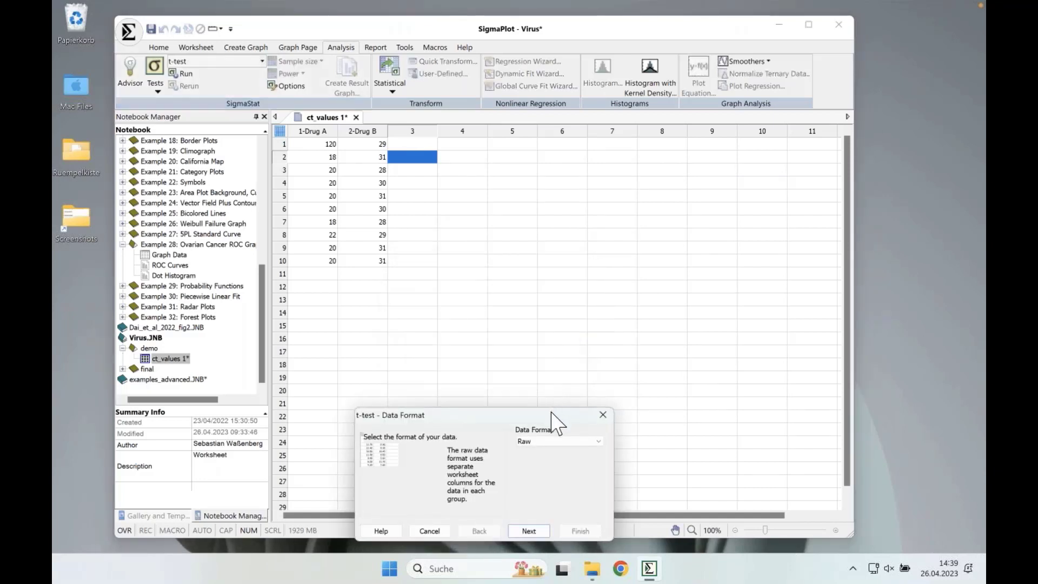
- Review the t-test data format options, choose Raw and continue to the data column selection
left_click_drag(556, 418, 640, 202)
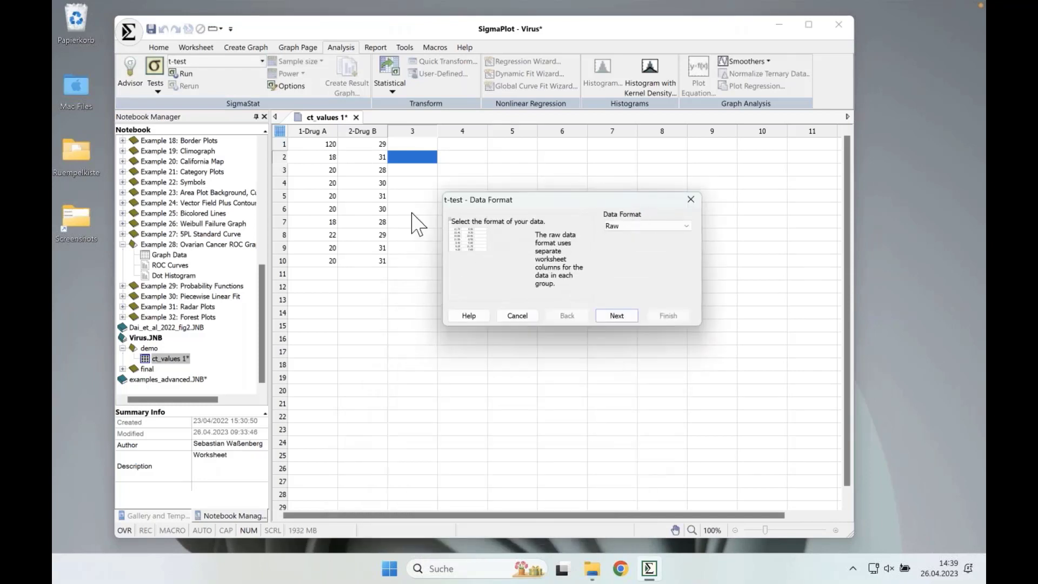
left_click(686, 229)
left_click(686, 230)
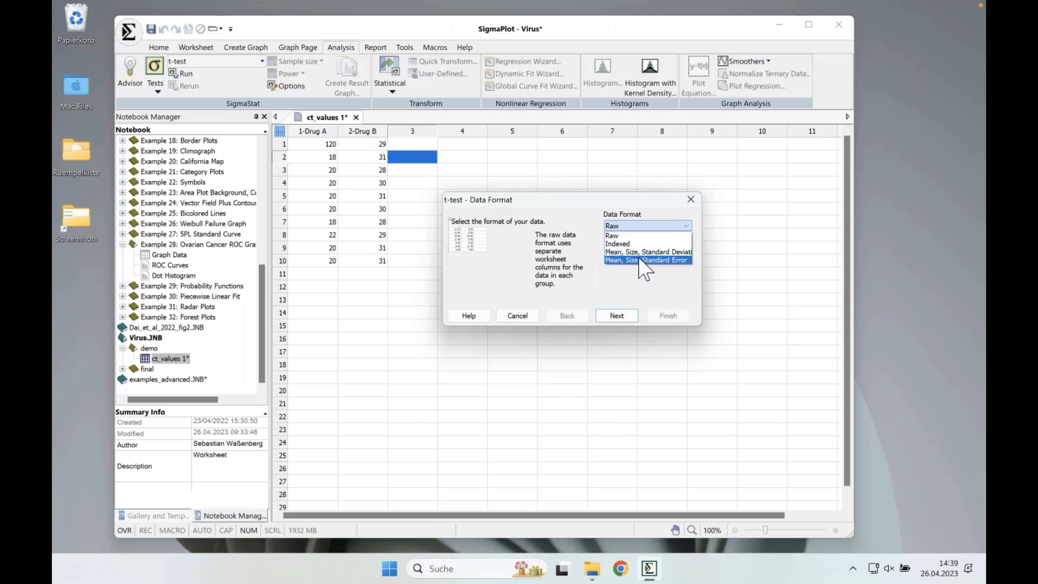
left_click(615, 210)
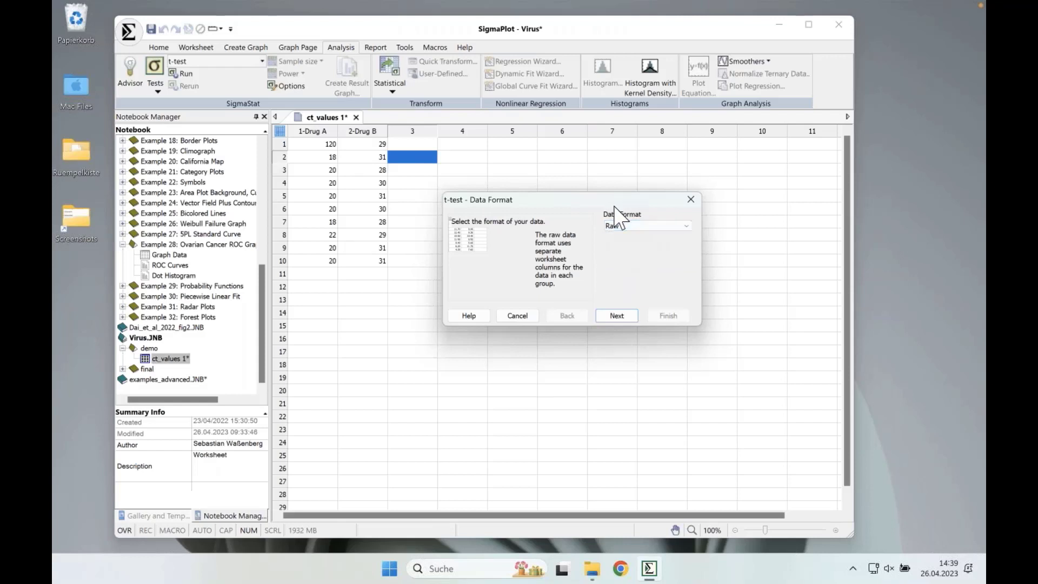
left_click(689, 226)
left_click(620, 235)
left_click(617, 316)
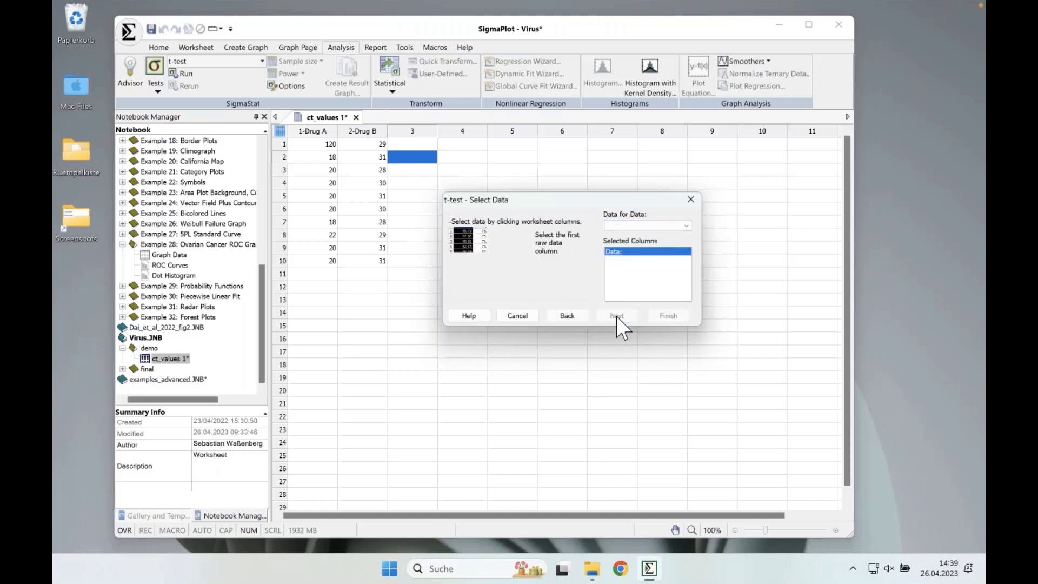
- Run the t-test on the Drug A and Drug B columns, declining the Mann-Whitney Rank Sum test
left_click(324, 129)
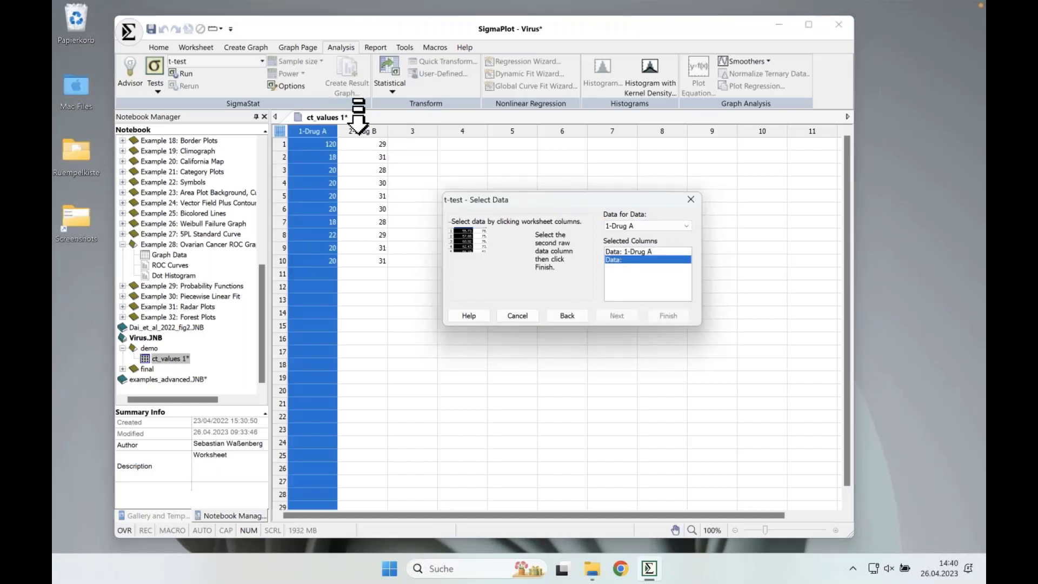
left_click(359, 130)
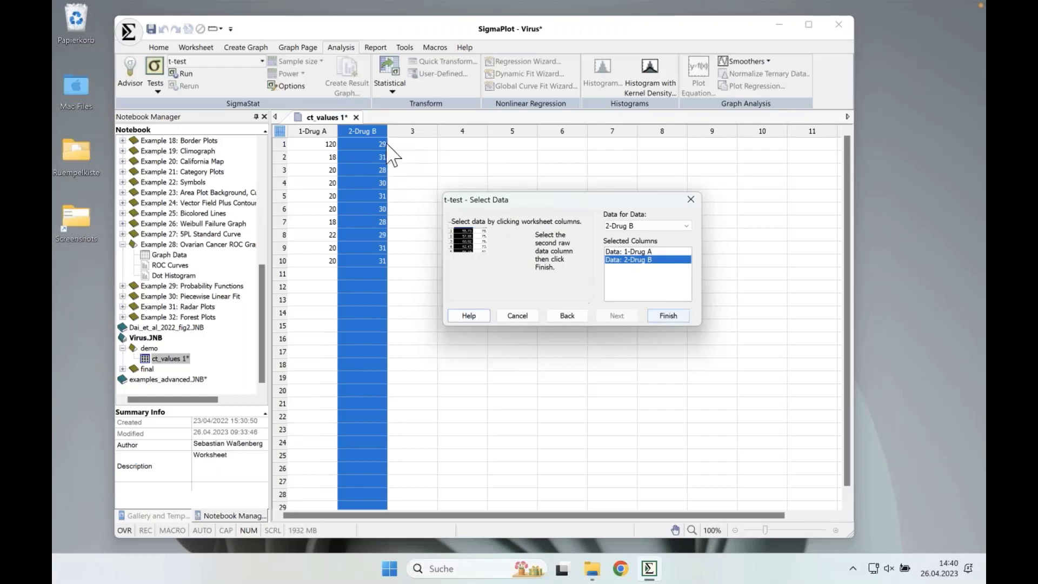
left_click(668, 316)
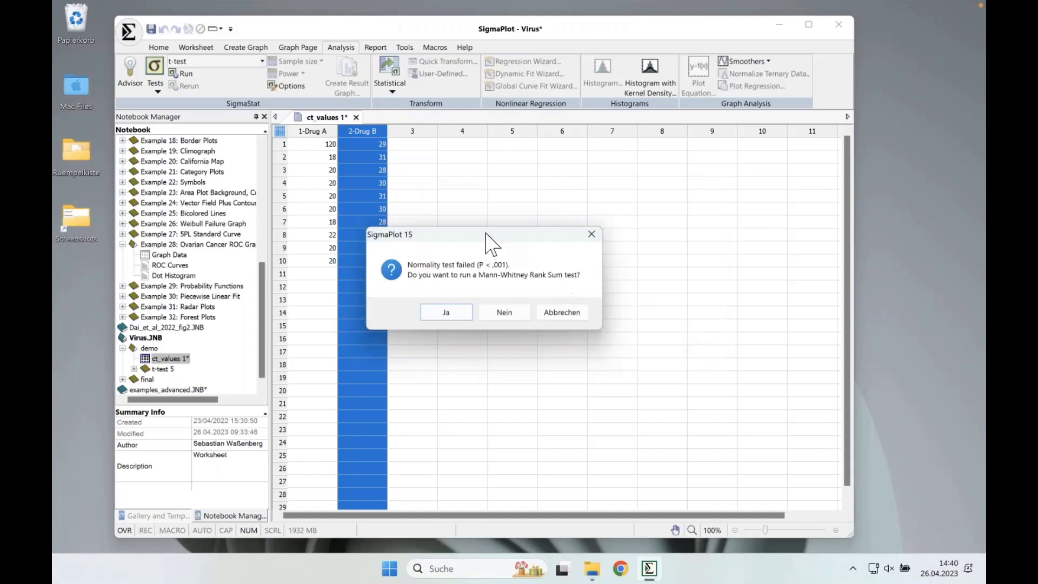
left_click_drag(514, 231, 511, 221)
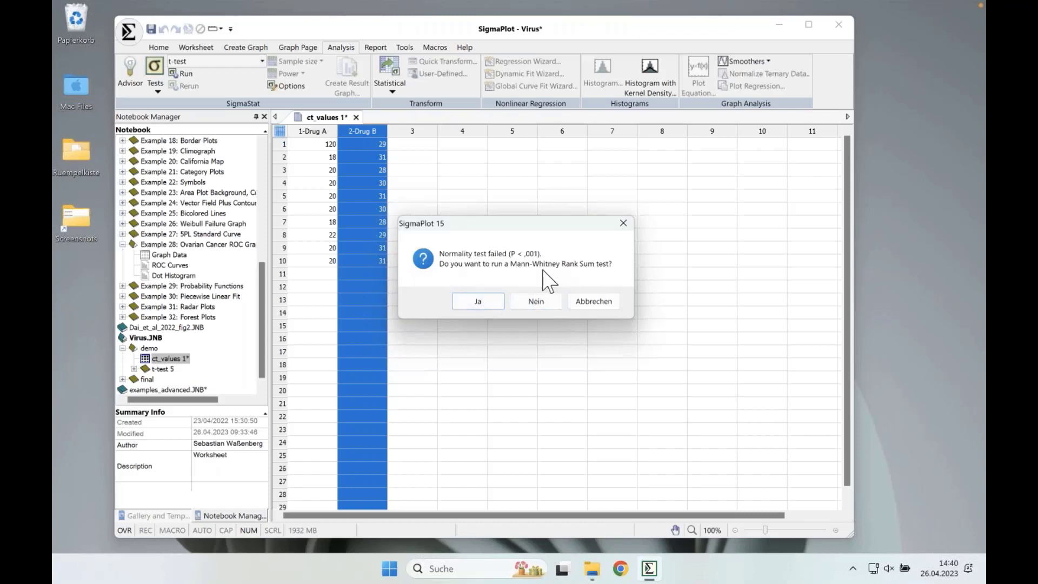
left_click(536, 301)
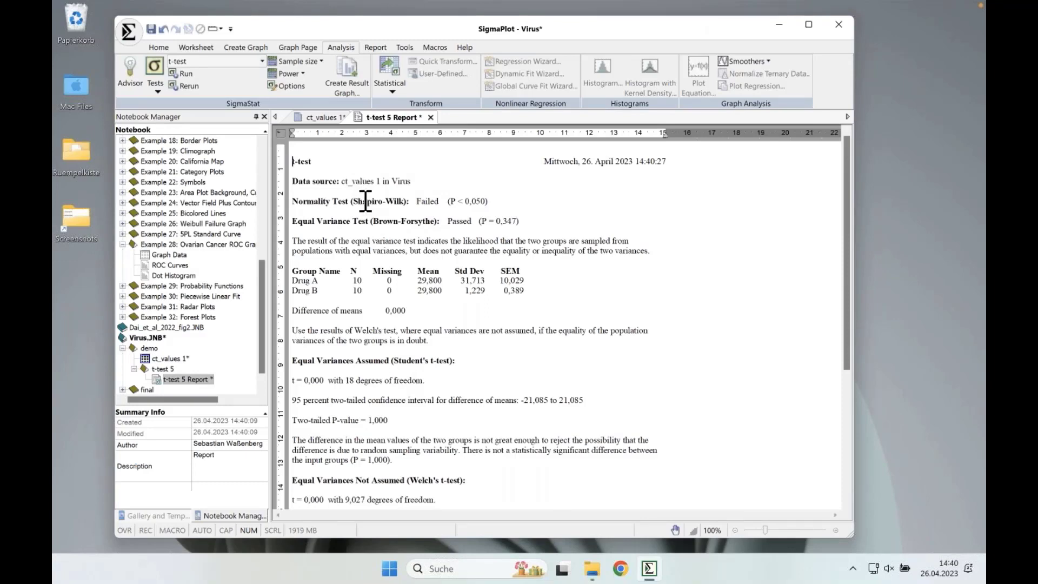
- Examine the Shapiro-Wilk normality test and Brown-Forsythe equal variance test results in the t-test report
left_click_drag(292, 201, 505, 200)
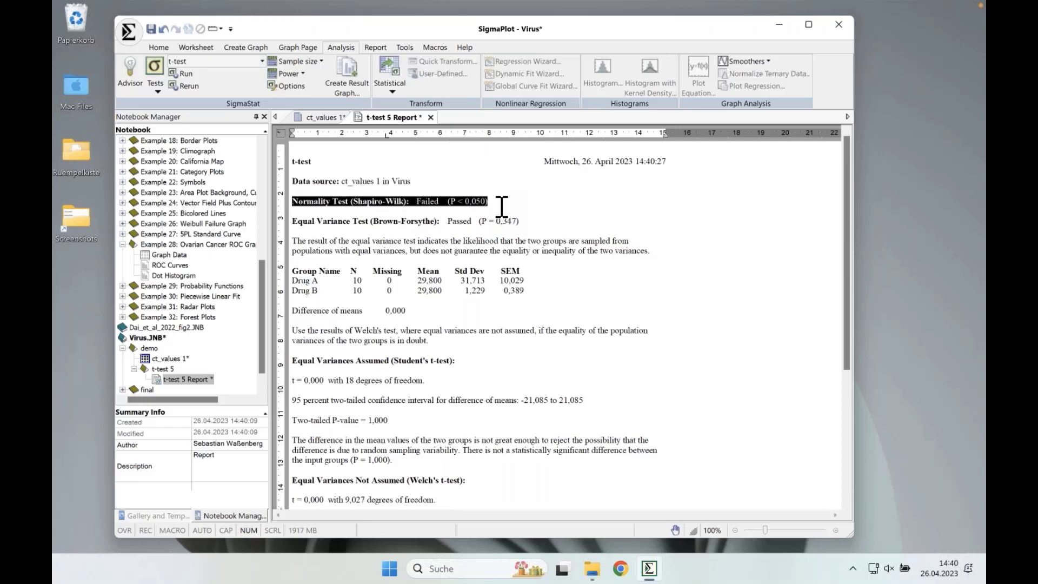
left_click(521, 222)
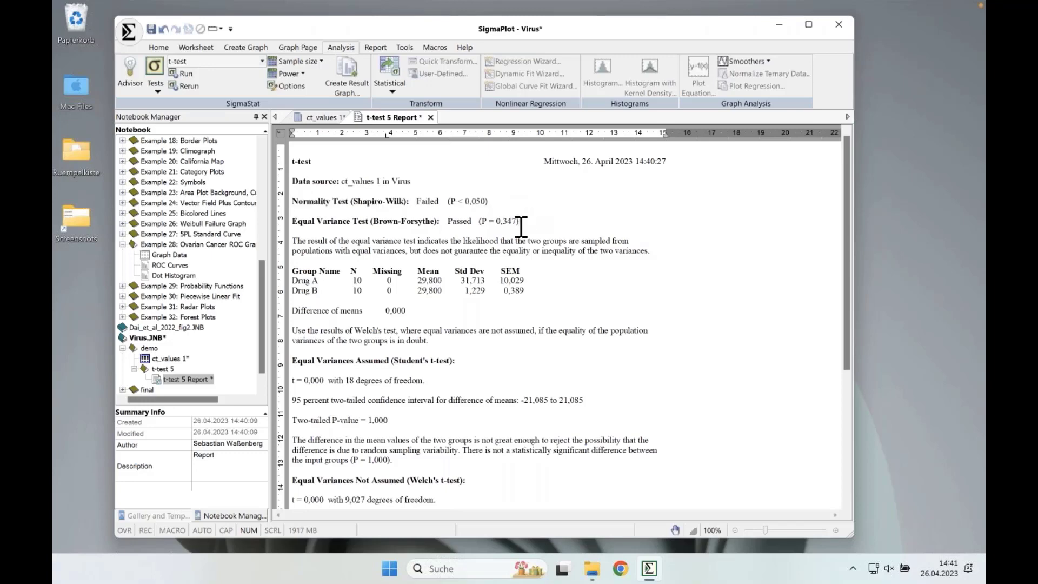
scroll(520, 227, "down", 4)
scroll(518, 222, "up", 4)
left_click_drag(522, 220, 290, 222)
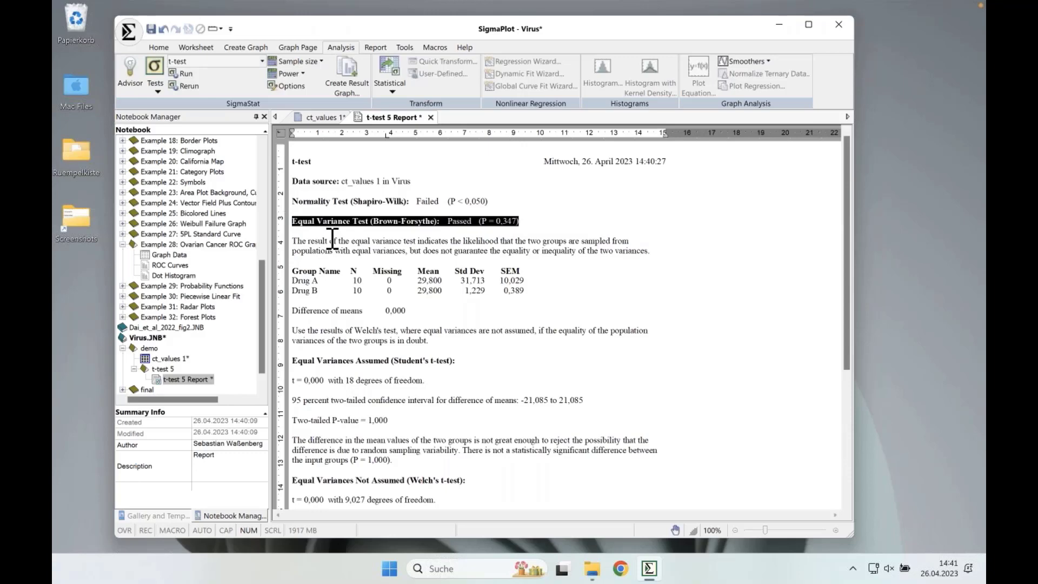
left_click(553, 223)
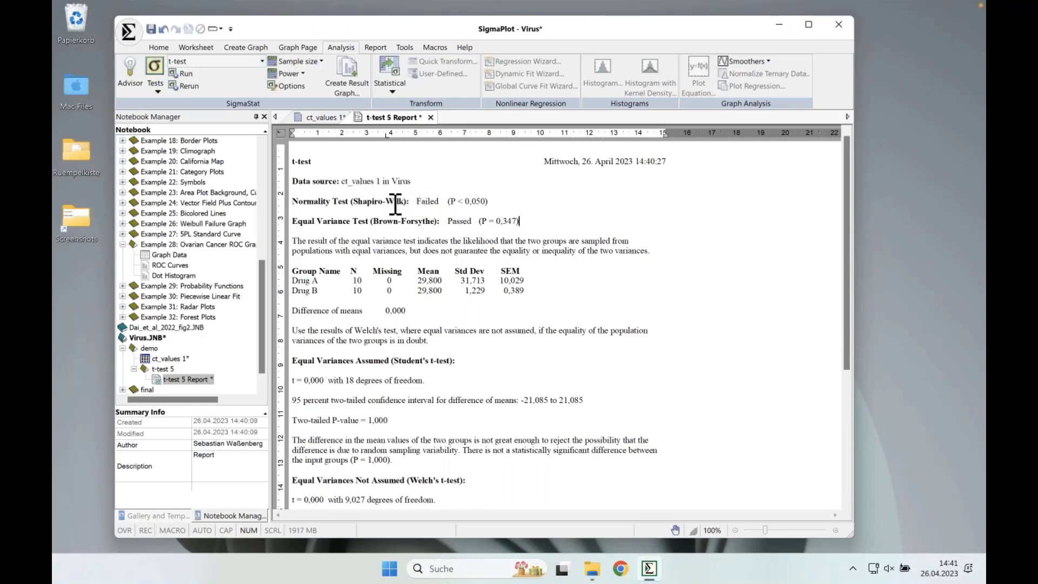
left_click_drag(486, 202, 416, 202)
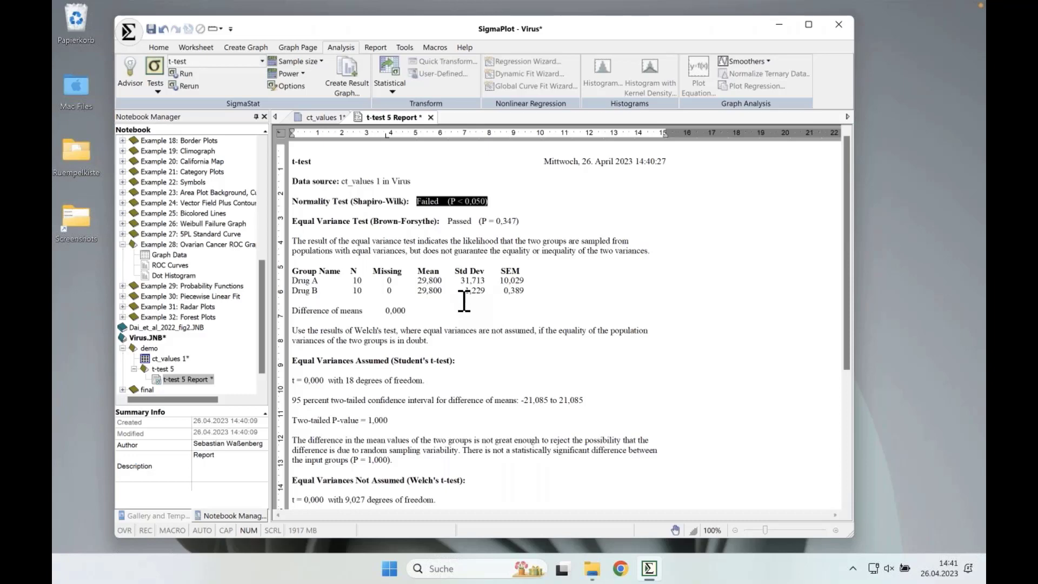
- Examine the Student's and Welch's t-test sections of the report, including t statistic, degrees of freedom, confidence interval, P-value and conclusion
scroll(464, 301, "down", 7)
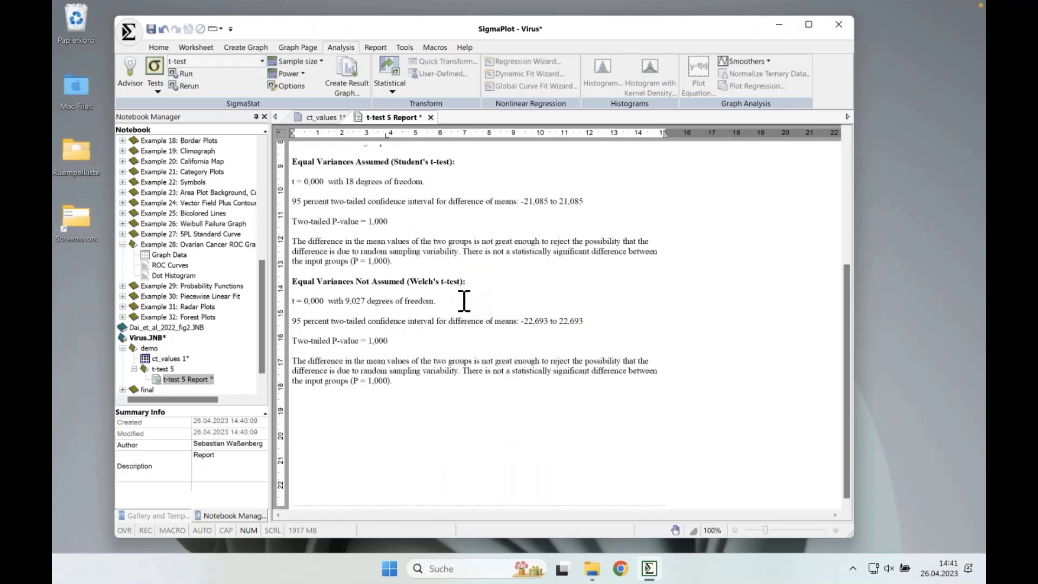
scroll(464, 301, "up", 5)
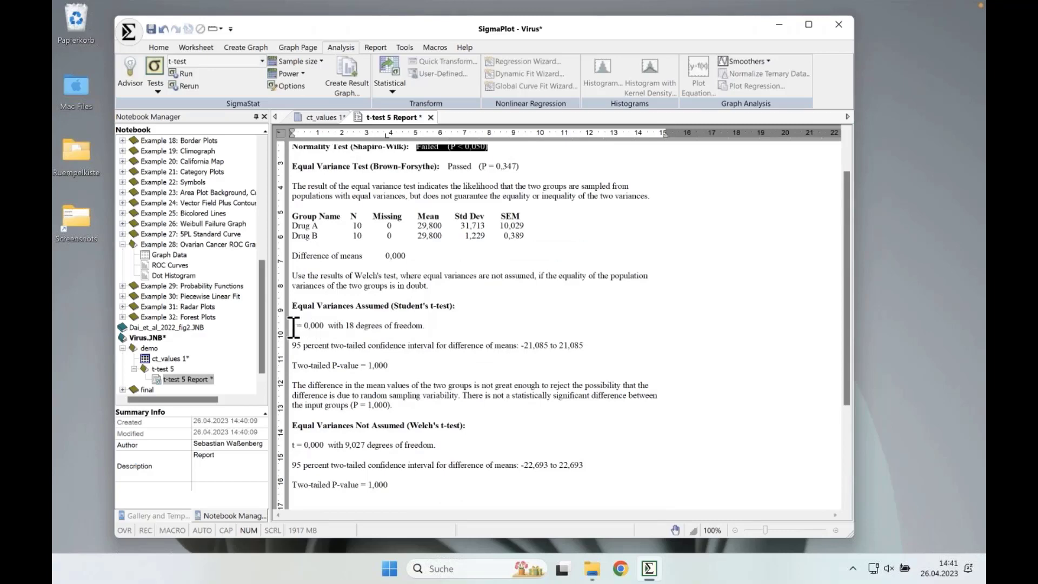
left_click_drag(293, 327, 324, 325)
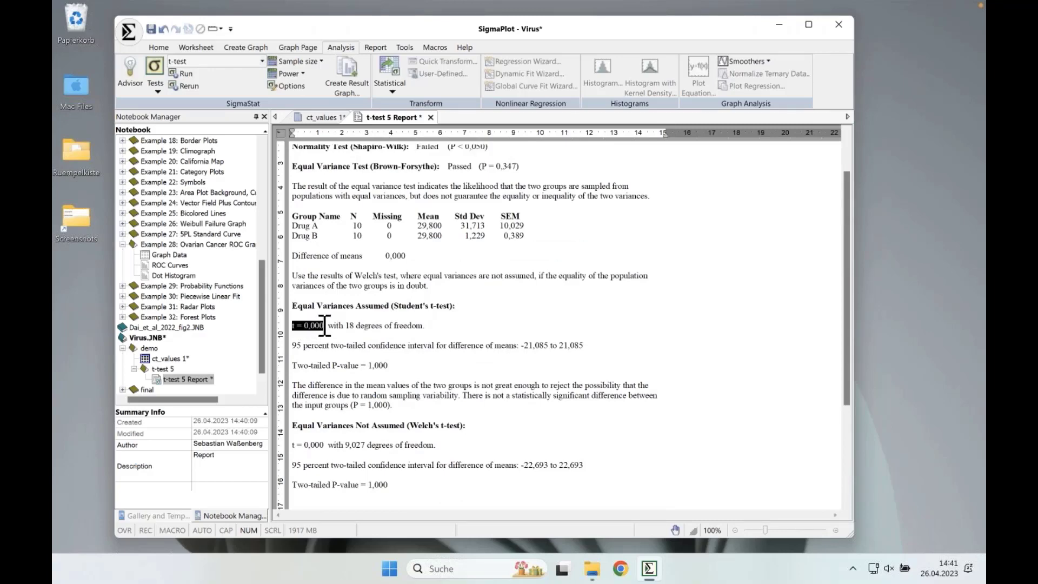
double_click(349, 326)
left_click_drag(350, 346, 515, 350)
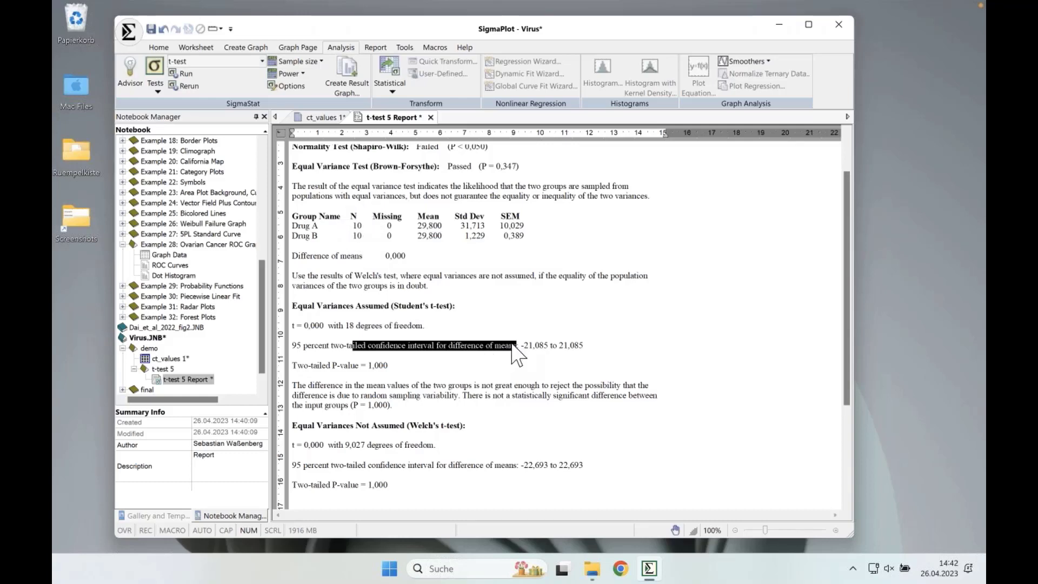
left_click_drag(584, 344, 523, 346)
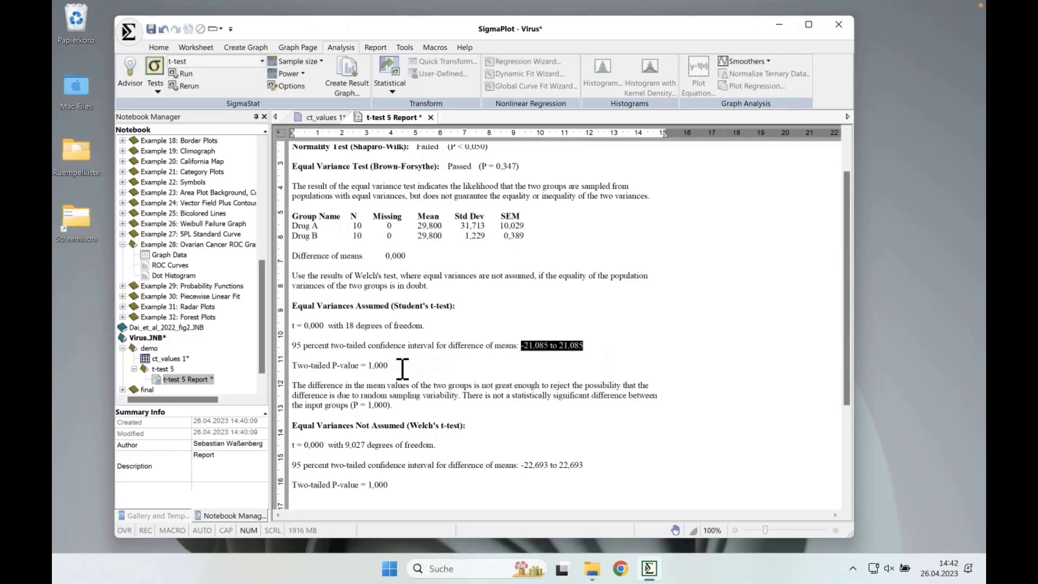
left_click_drag(400, 367, 334, 369)
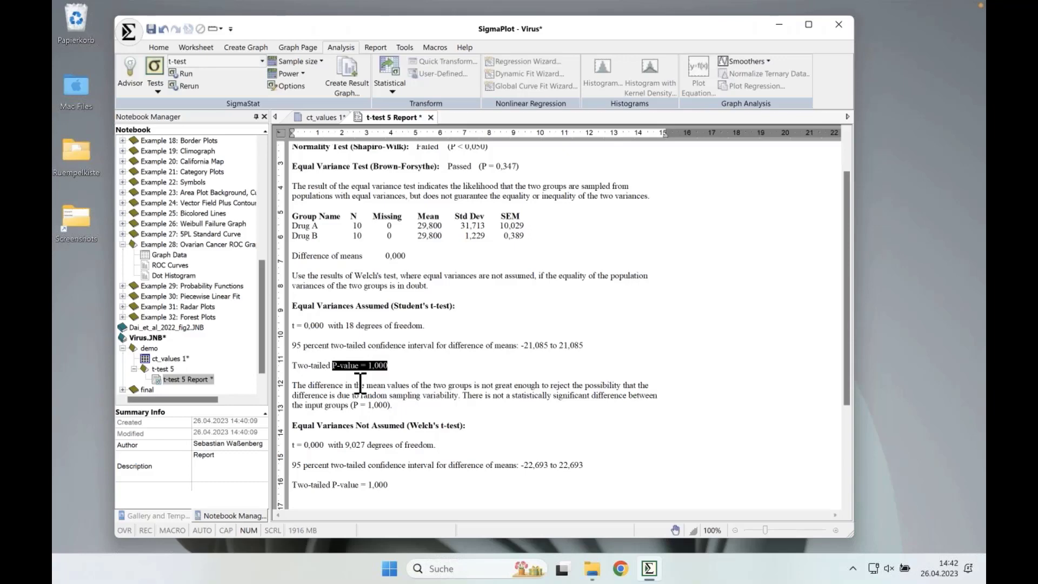
left_click_drag(292, 385, 411, 415)
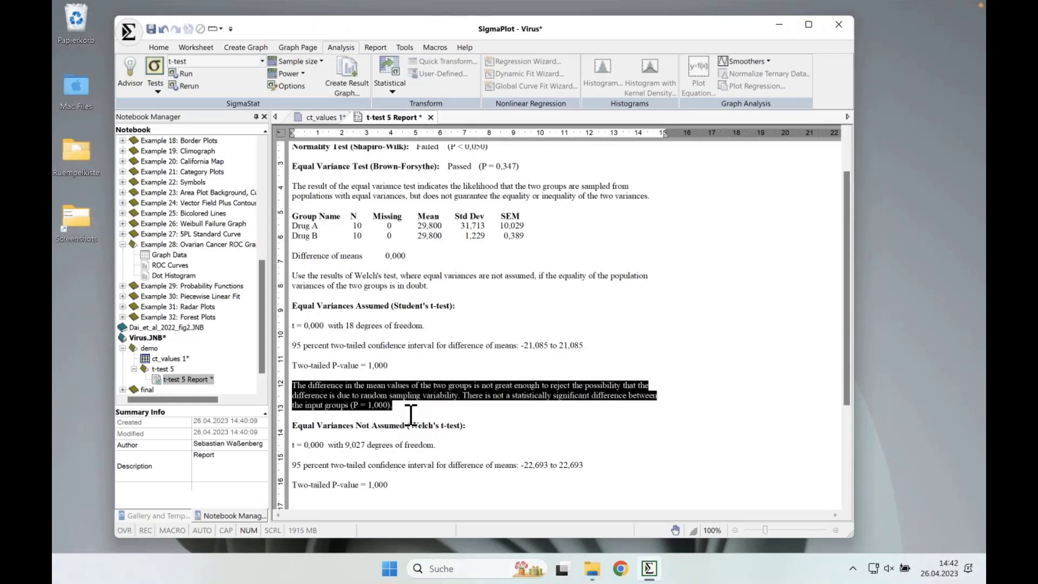
left_click(411, 415)
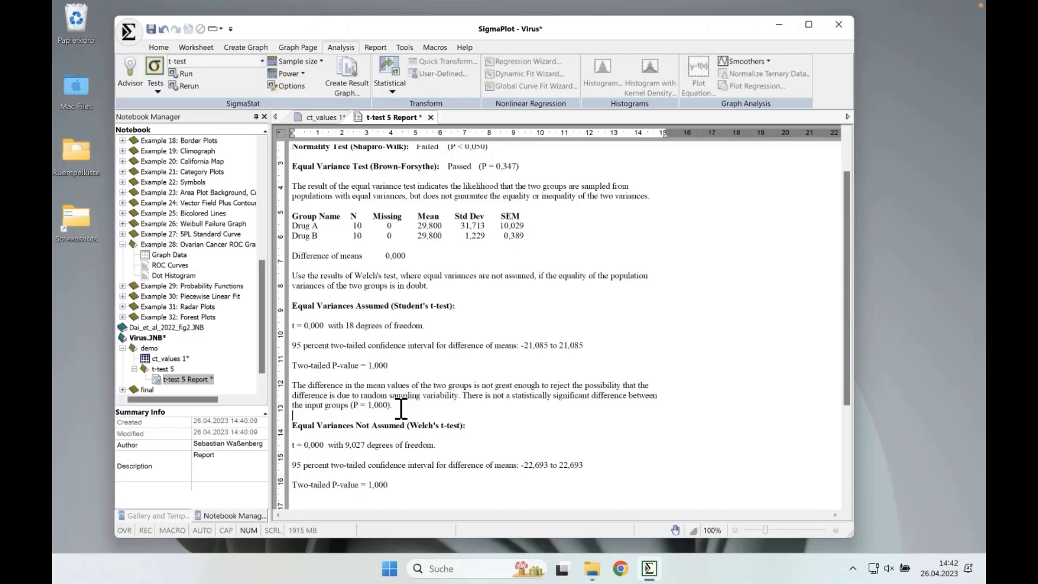
scroll(401, 410, "down", 3)
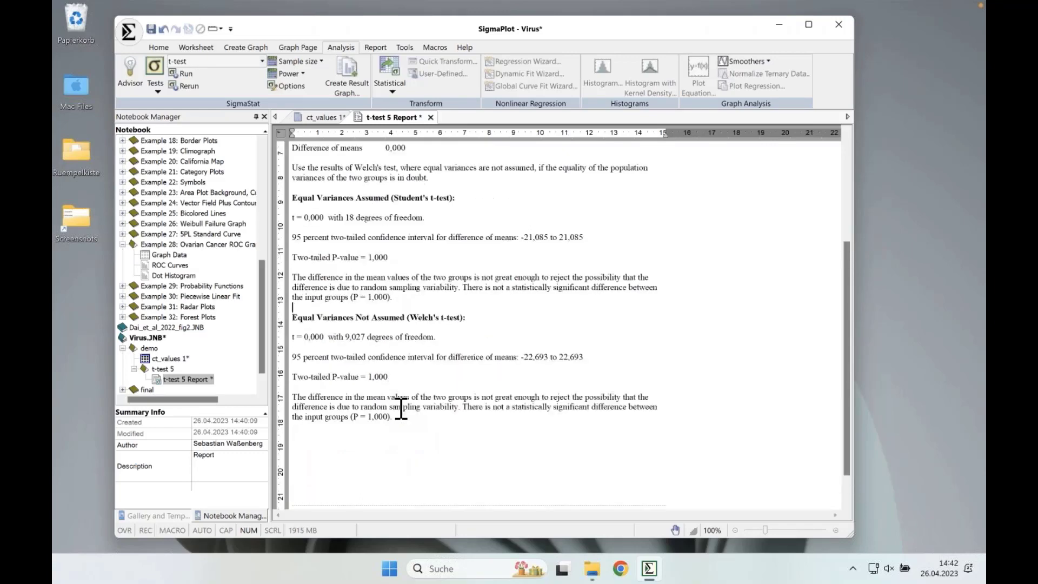
scroll(399, 413, "up", 5)
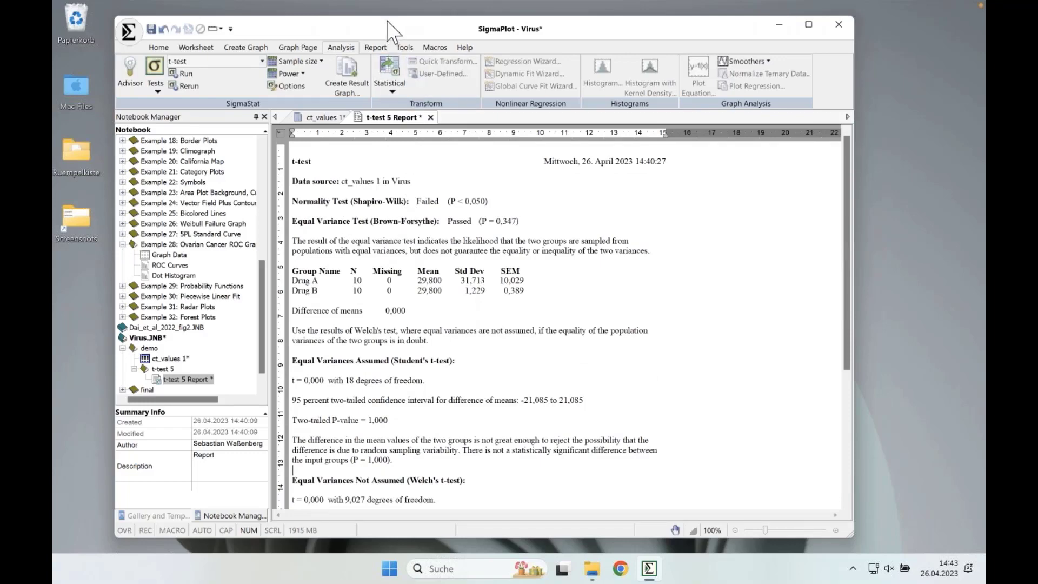
- Check which file types are available for exporting the t-test report, then leave without saving
left_click(163, 45)
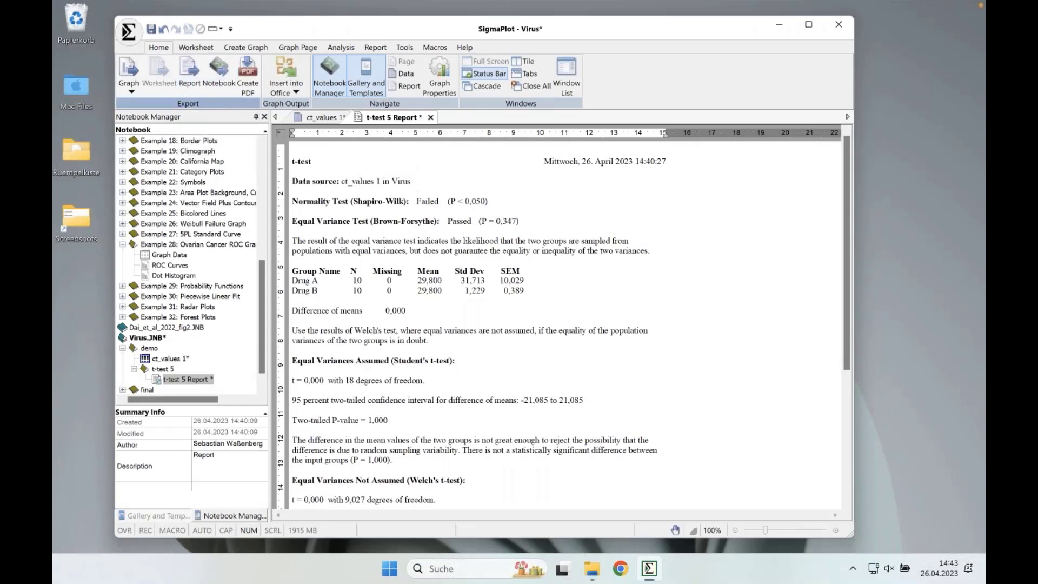
left_click(189, 70)
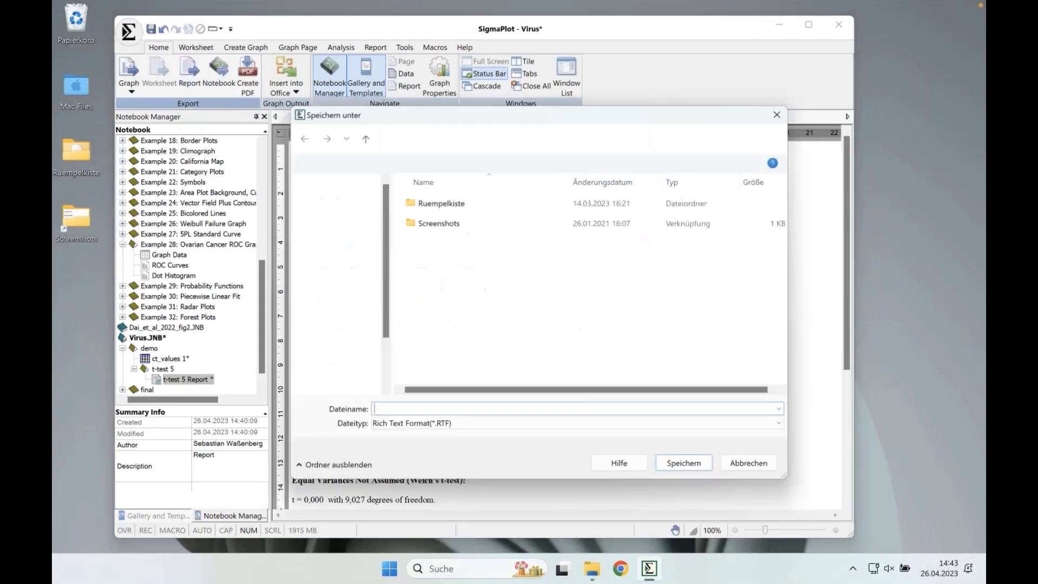
left_click(453, 425)
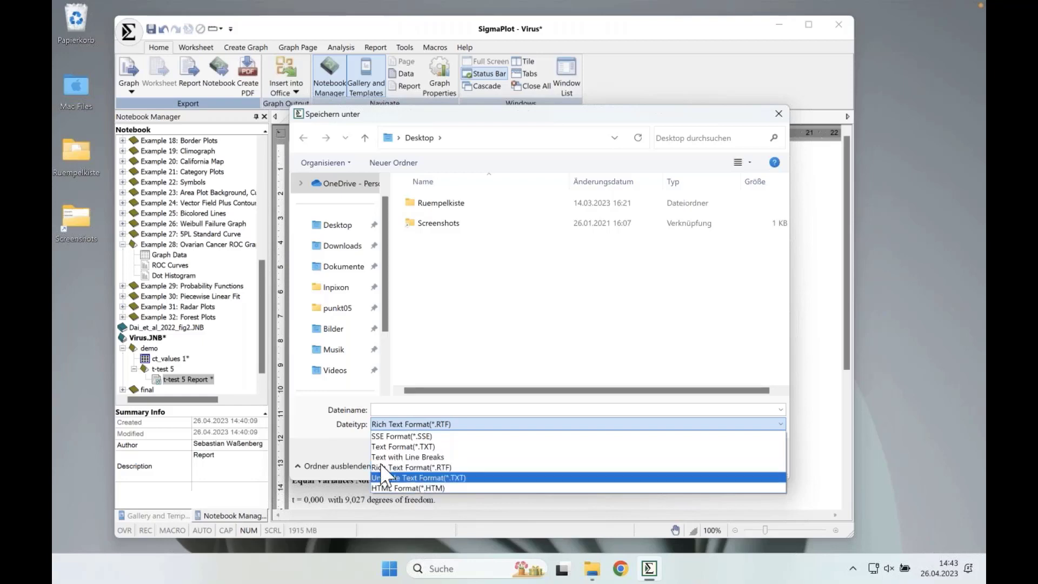
left_click(349, 445)
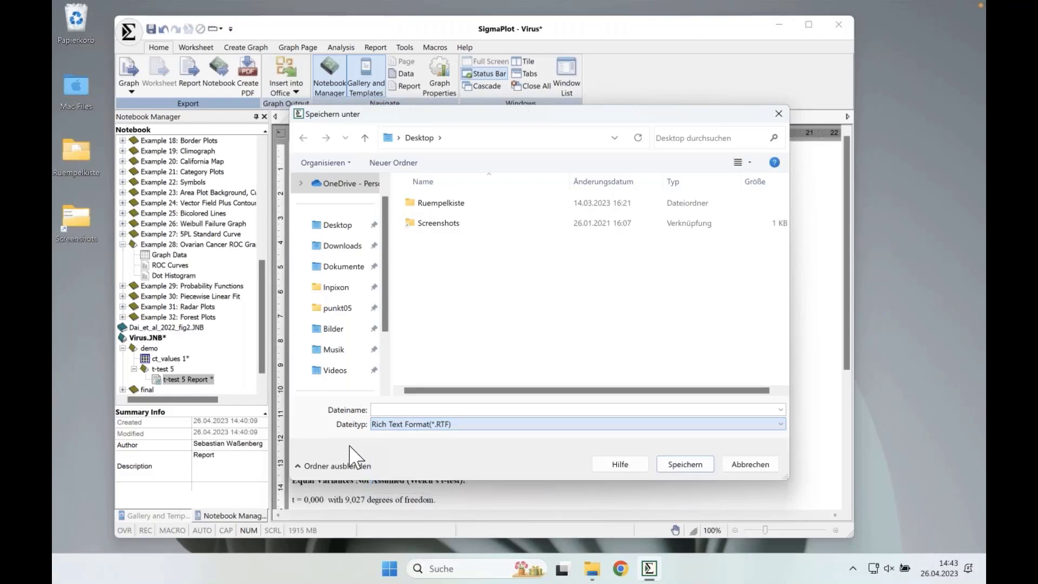
left_click(749, 464)
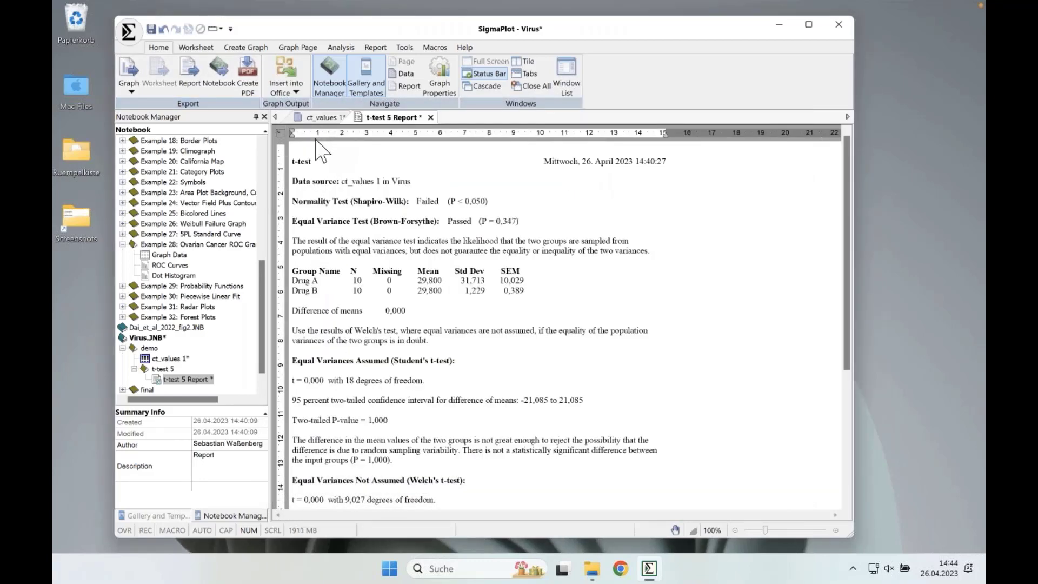
- Create a Bar Chart Column Means result graph from the t-test report
scroll(422, 316, "down", 1)
scroll(421, 378, "up", 5)
right_click(493, 272)
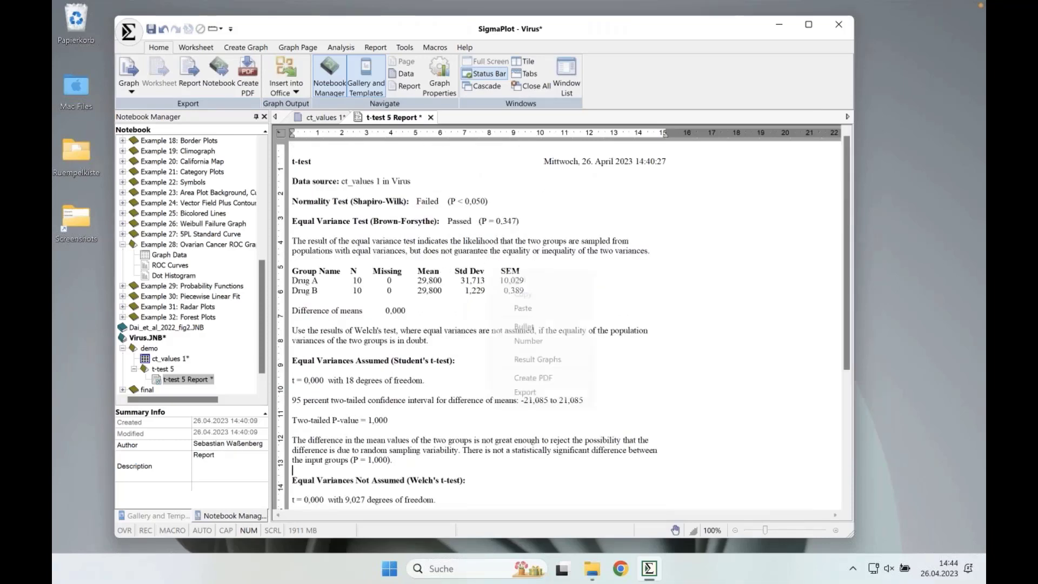
left_click(539, 360)
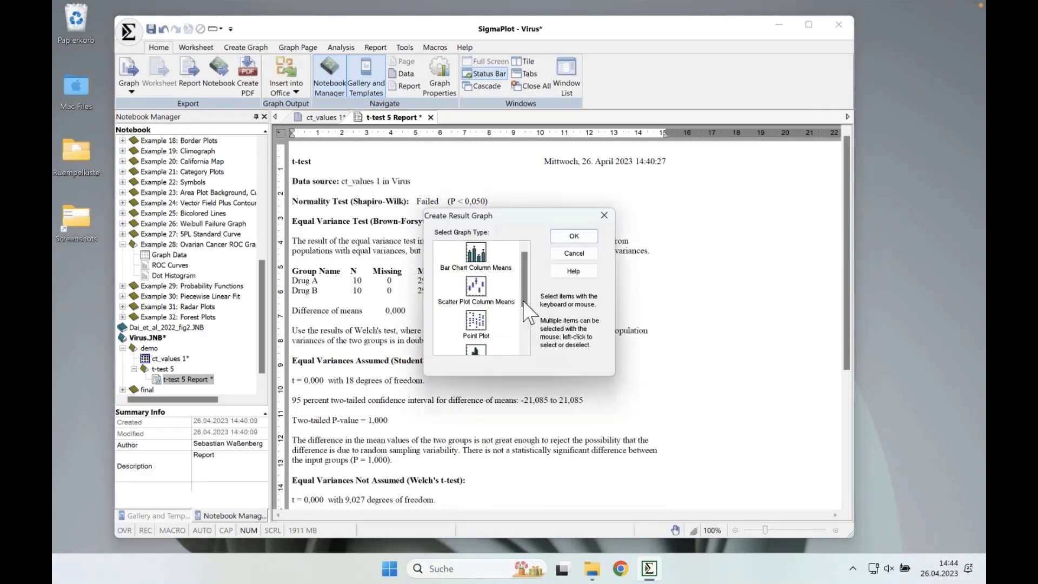
scroll(524, 323, "down", 3)
scroll(524, 324, "down", 2)
scroll(524, 276, "up", 6)
left_click(438, 267)
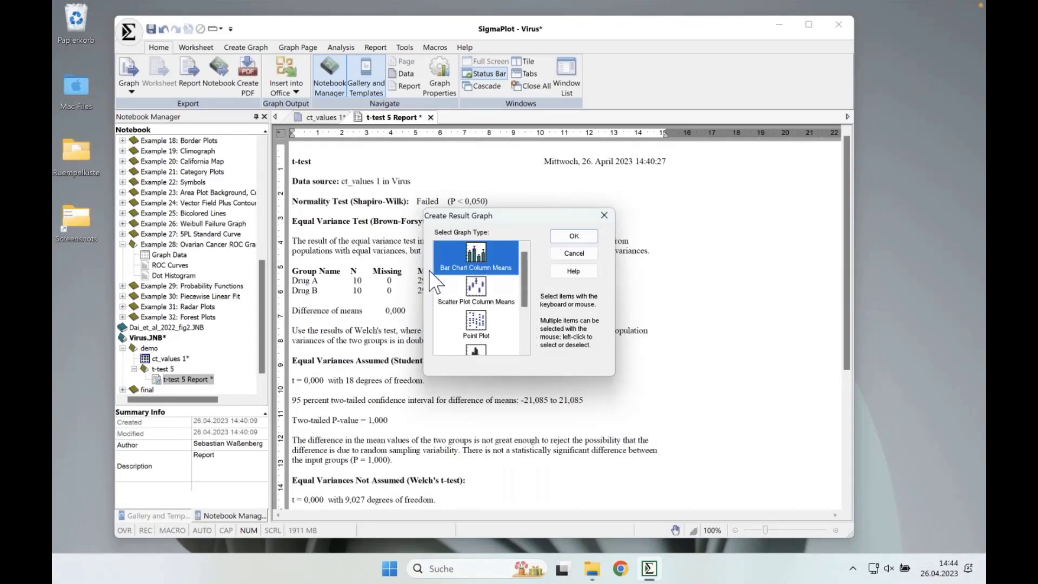
left_click(574, 236)
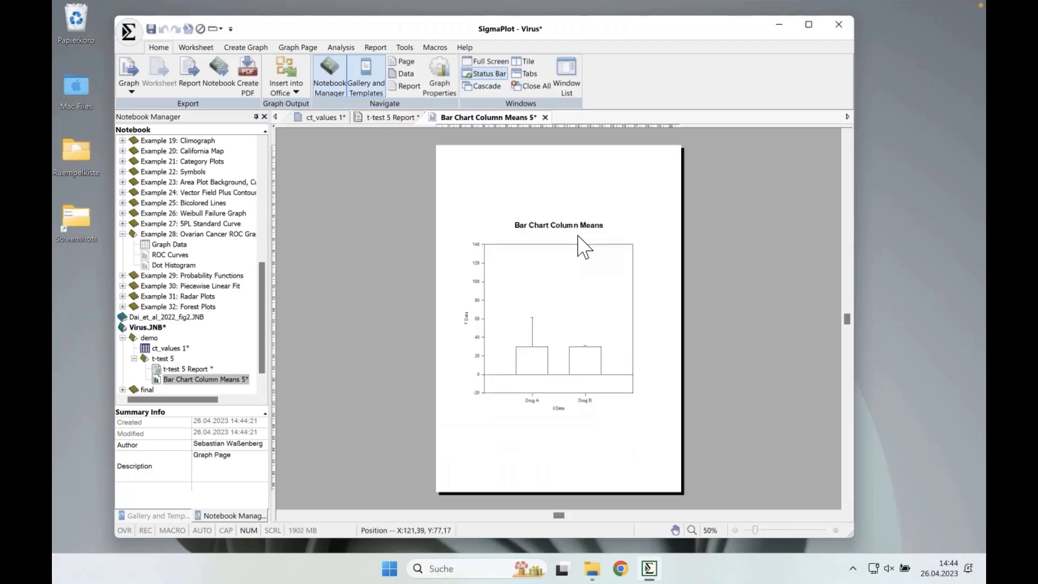
- Hide the top X-axis line of the Bar Chart Column Means graph in its graph properties
scroll(577, 236, "left", 2)
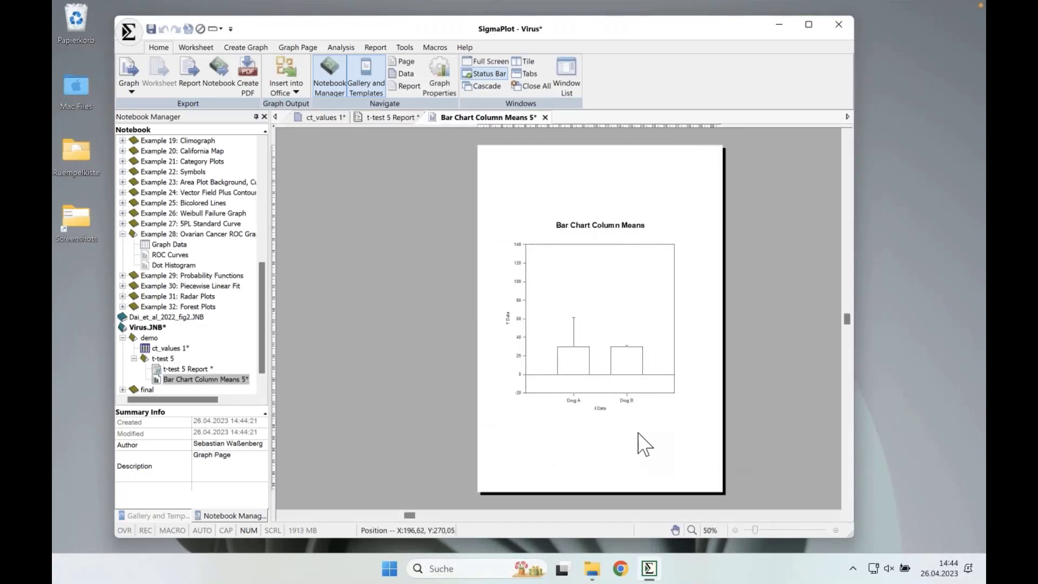
left_click(836, 530)
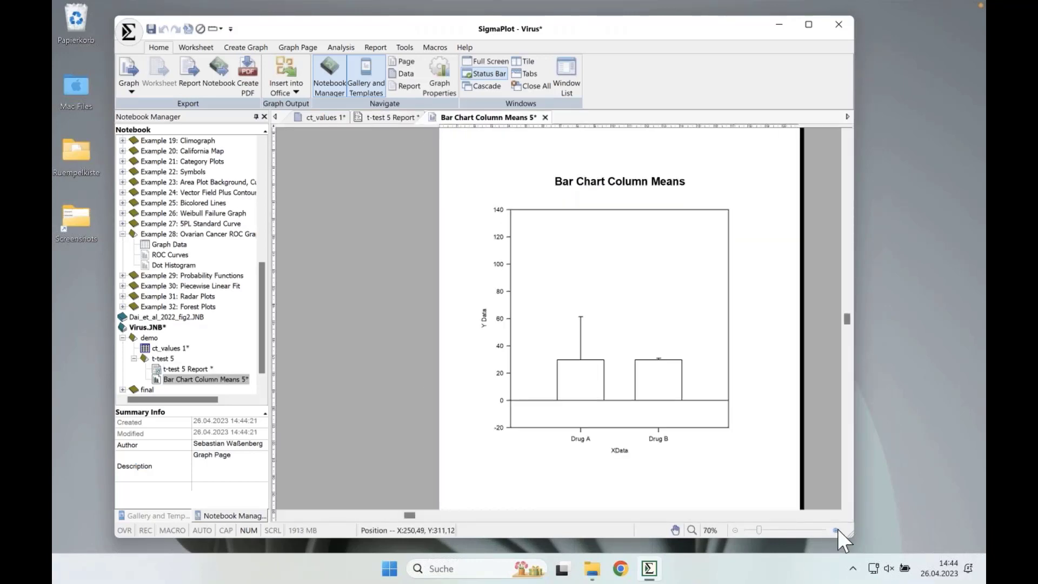
scroll(794, 499, "right", 2)
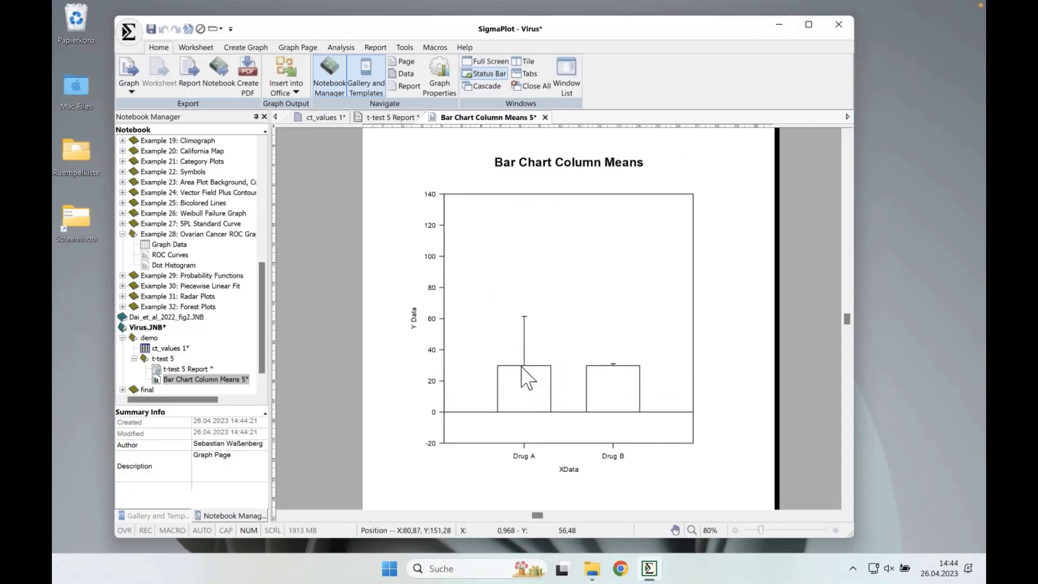
mouse_move(618, 363)
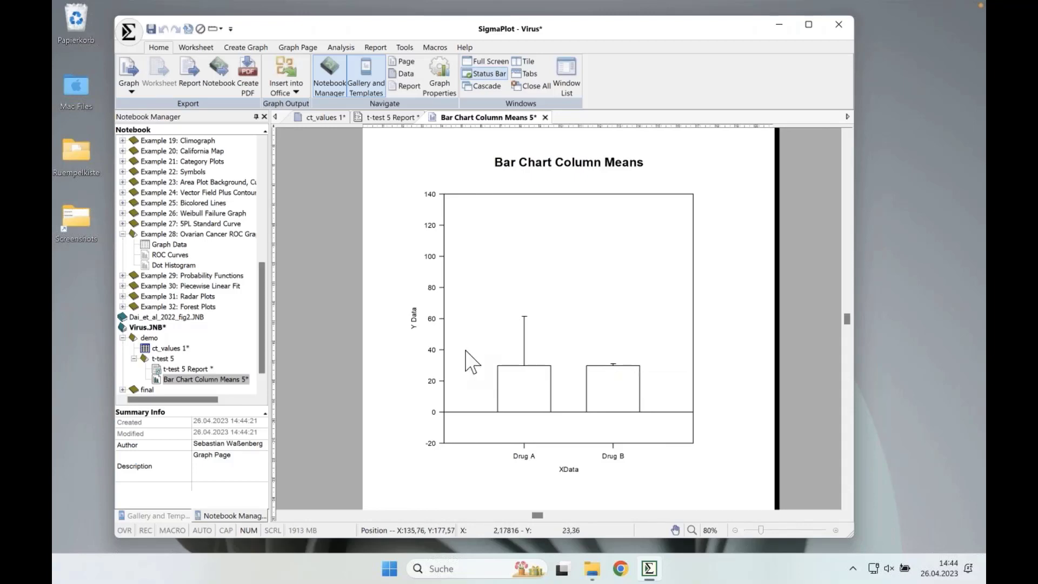
left_click(481, 340)
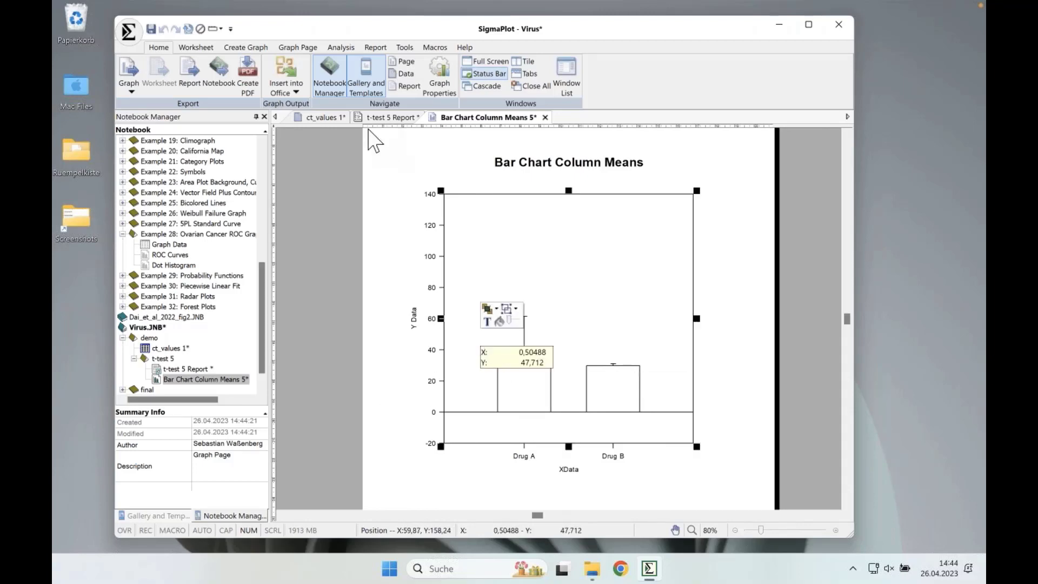
left_click(443, 73)
left_click_drag(384, 161, 298, 168)
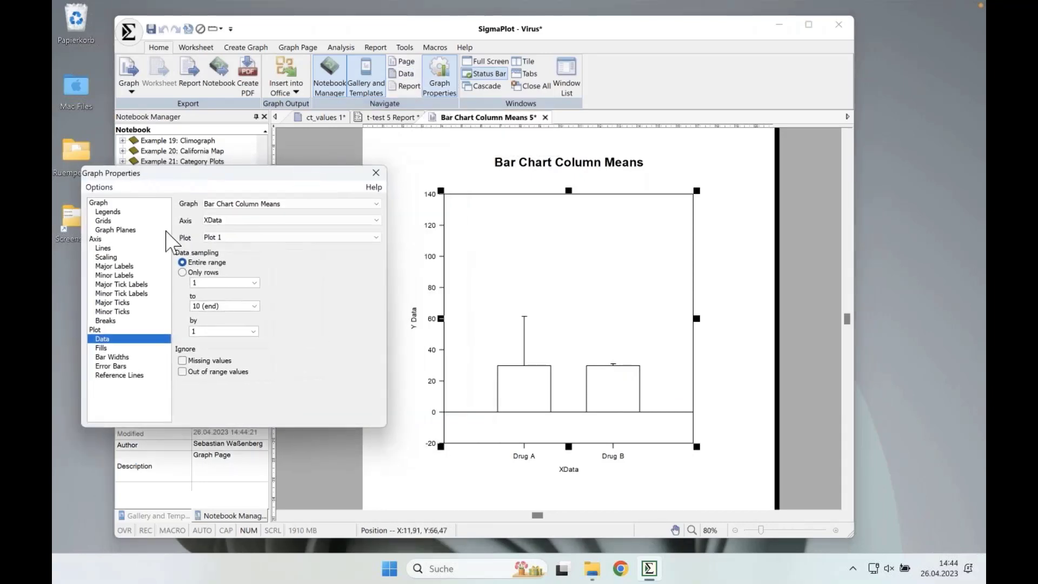
left_click(126, 229)
left_click(106, 248)
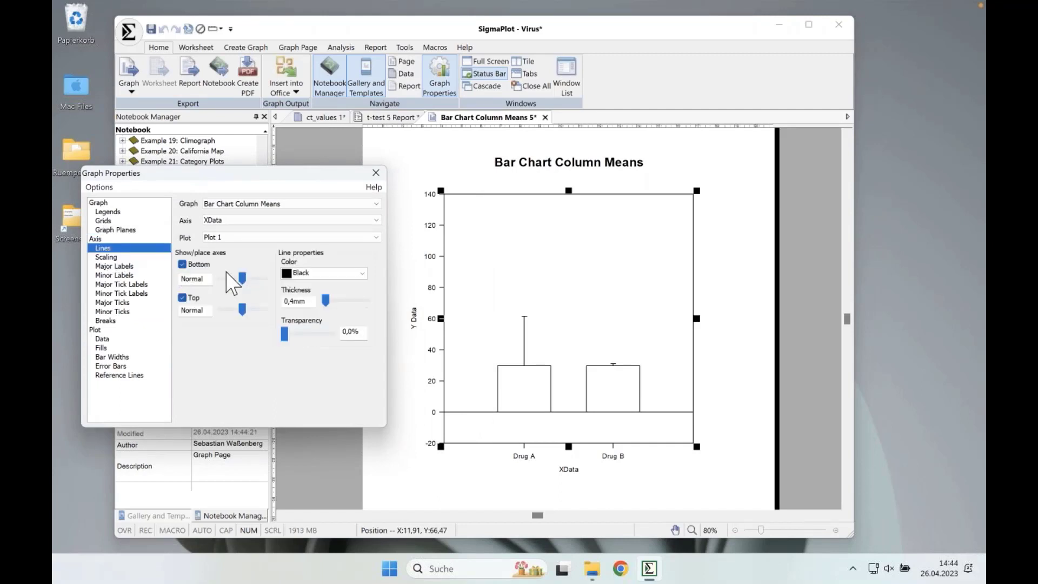
left_click(183, 298)
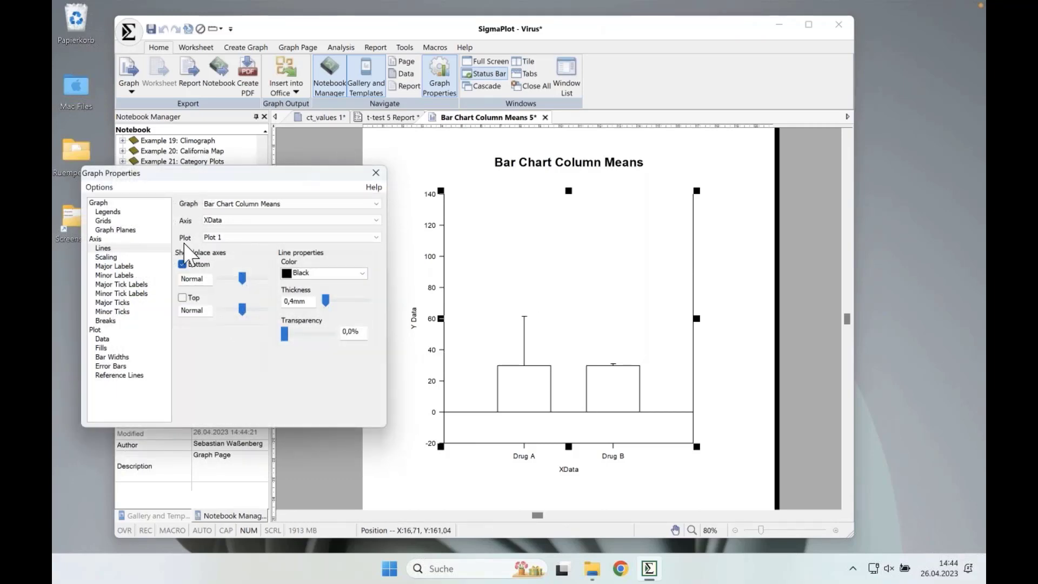
- Hide the right-hand Y Data axis line and set the Y-axis line color to (None)
left_click(237, 221)
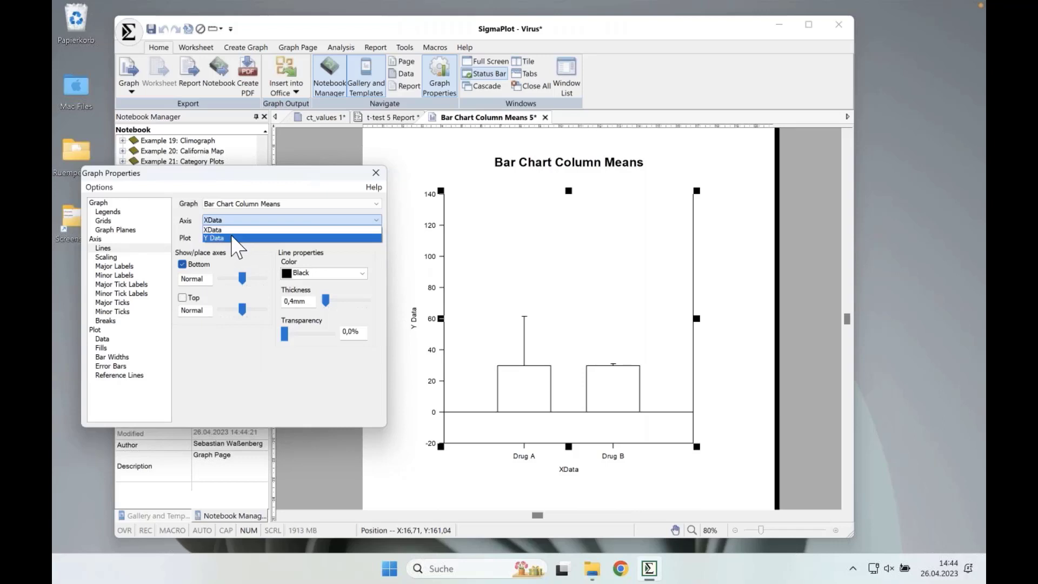
left_click(238, 238)
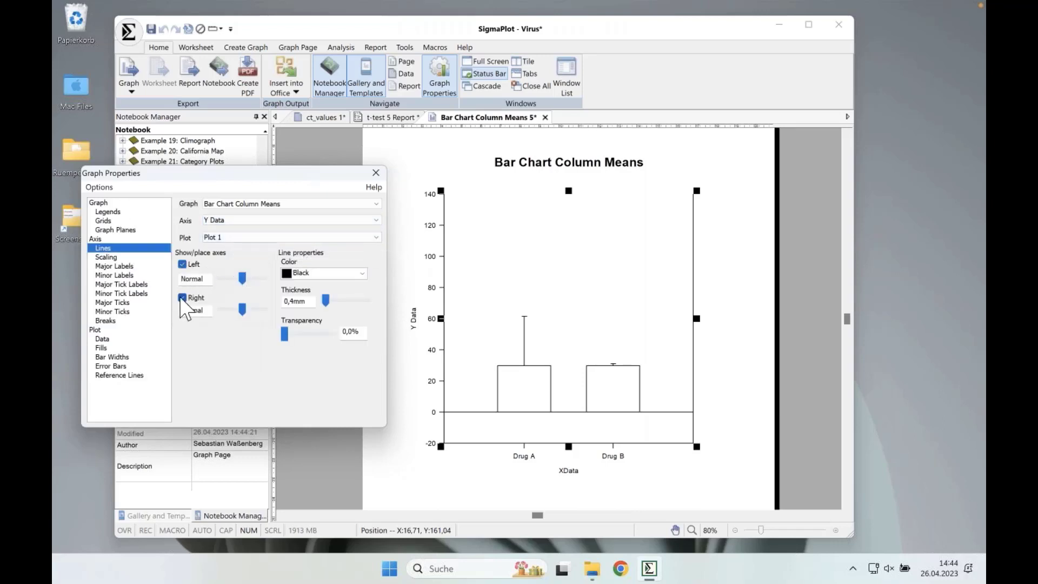
left_click(182, 298)
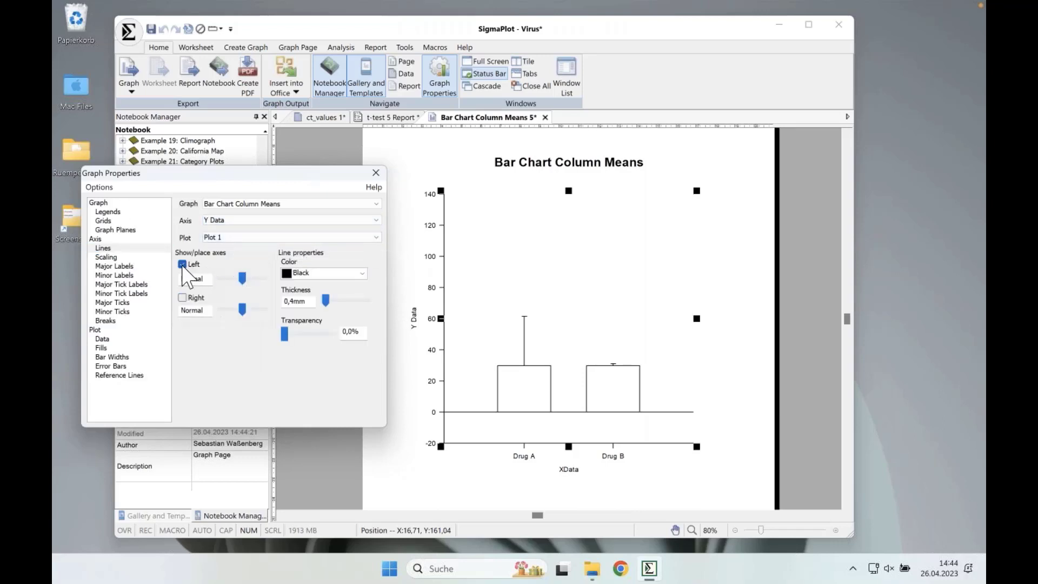
left_click(365, 275)
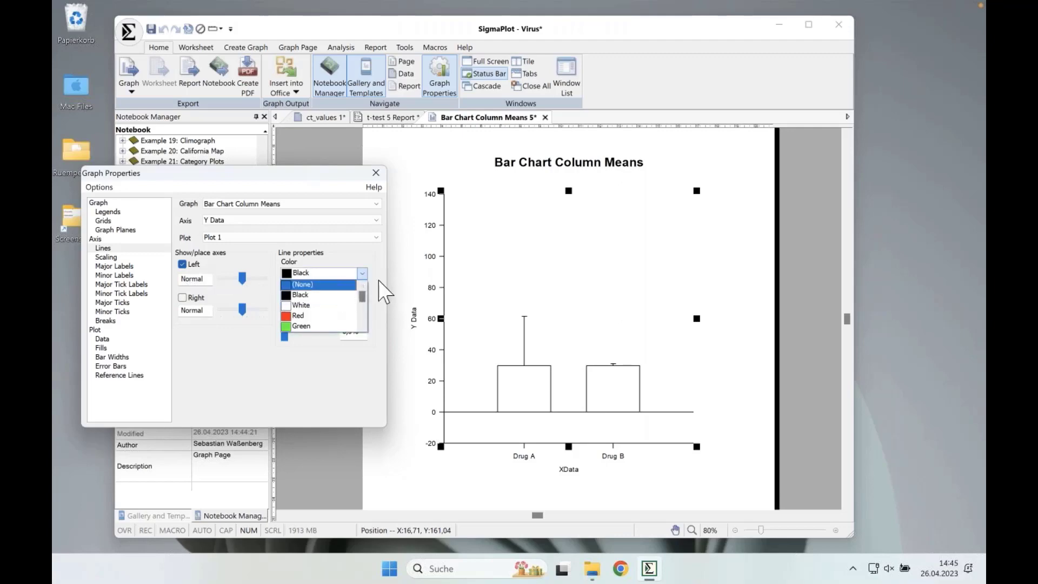
left_click(321, 283)
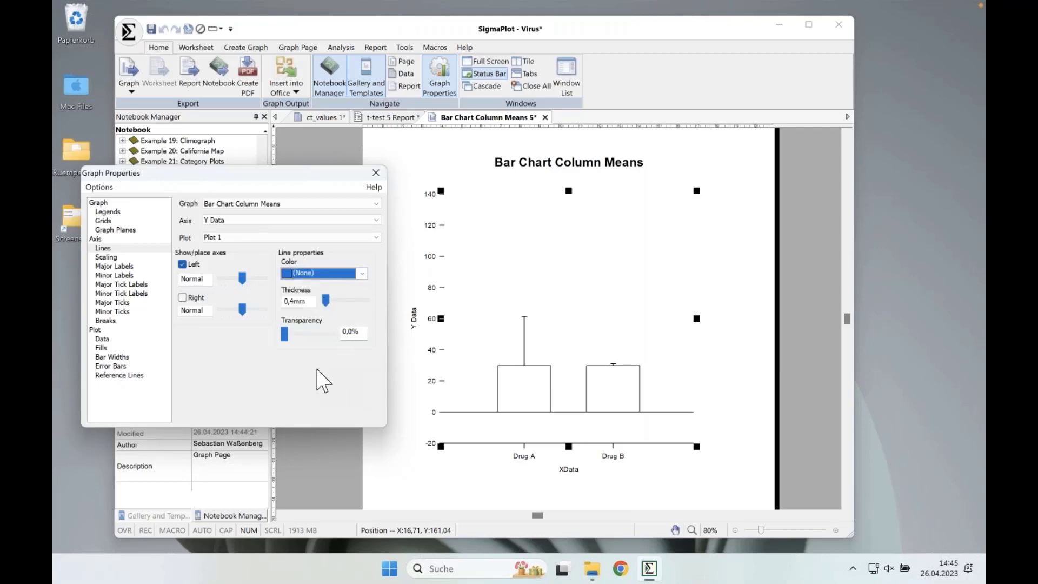
- Add solid Y major grid lines to the bar chart
left_click(108, 222)
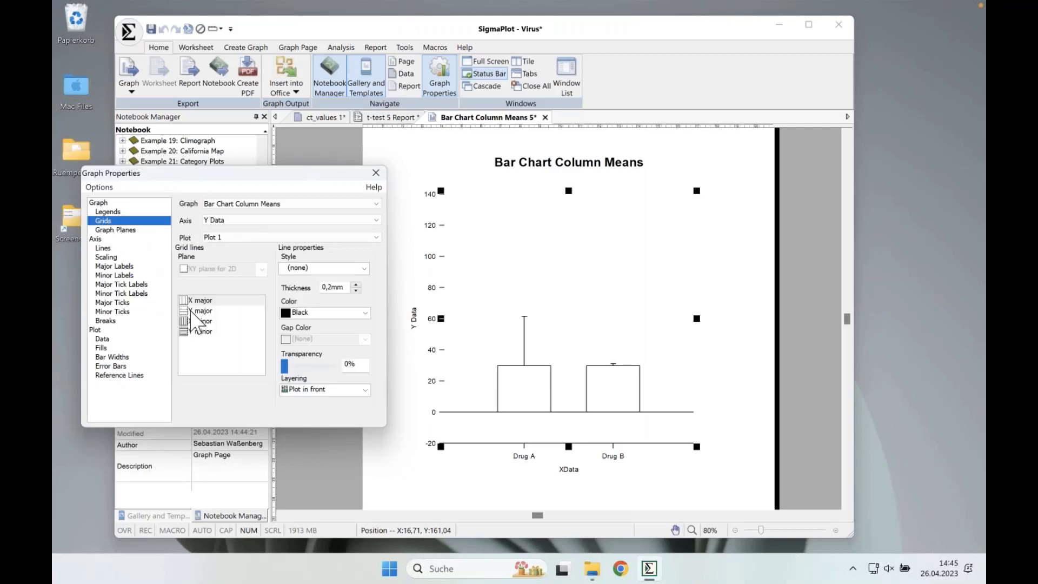
left_click(204, 312)
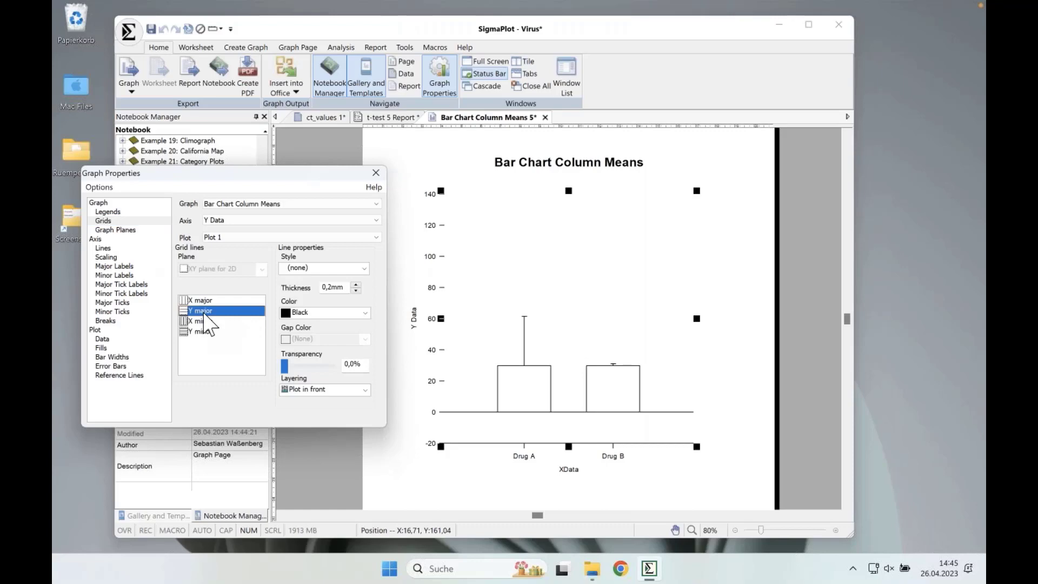
left_click(363, 269)
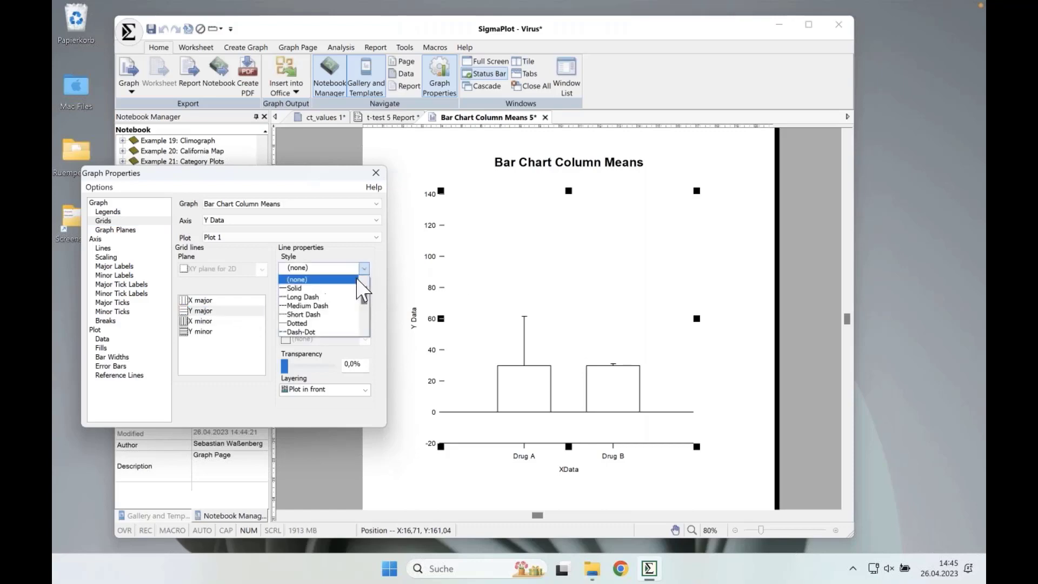
left_click(356, 288)
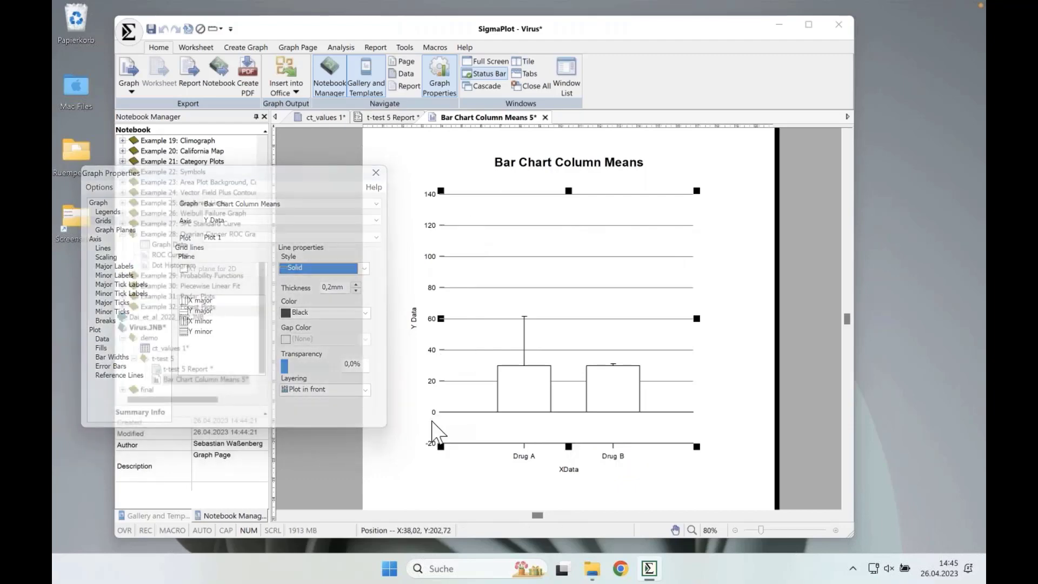
- Set the Y Data axis range to start at 0 and end at 80, and close the graph properties
left_click(107, 257)
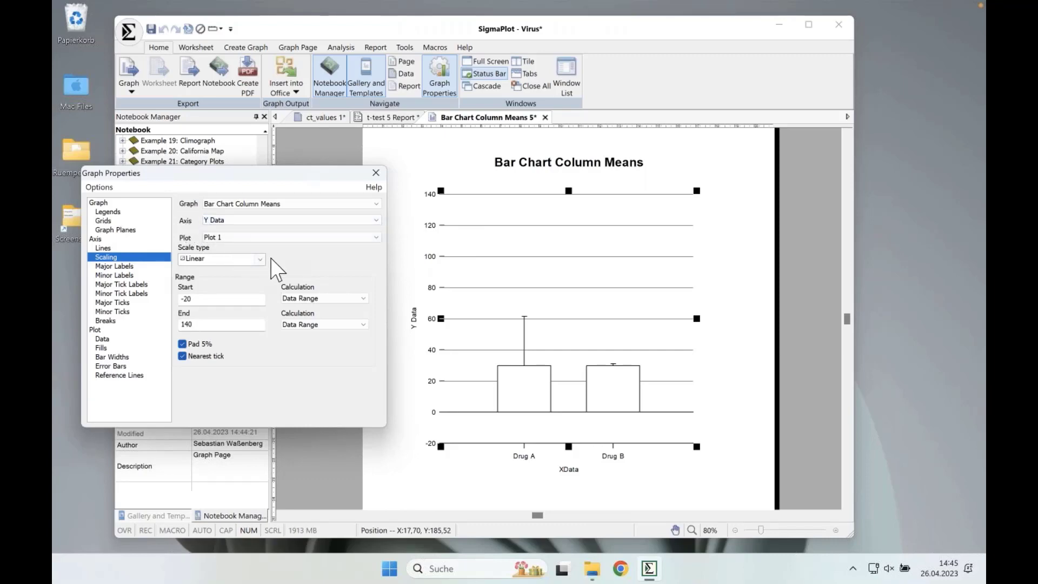
left_click(201, 298)
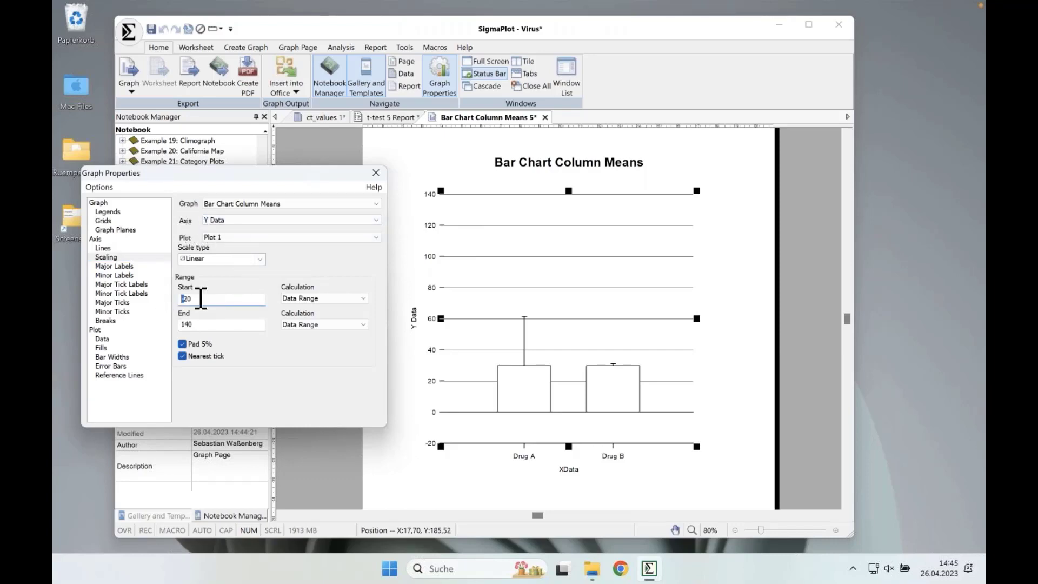
left_click_drag(201, 298, 156, 297)
type("0")
key("Return")
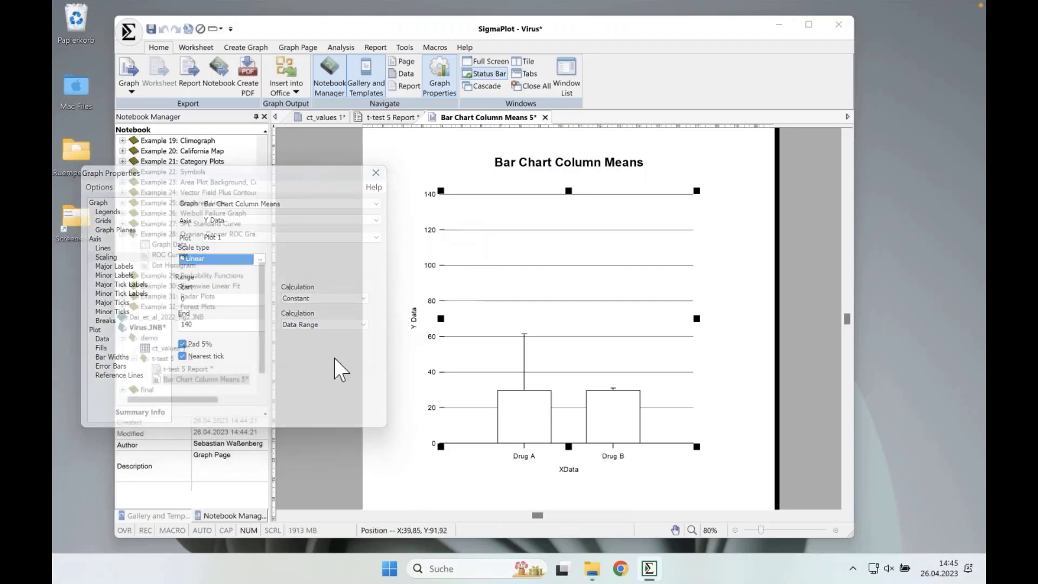
double_click(186, 324)
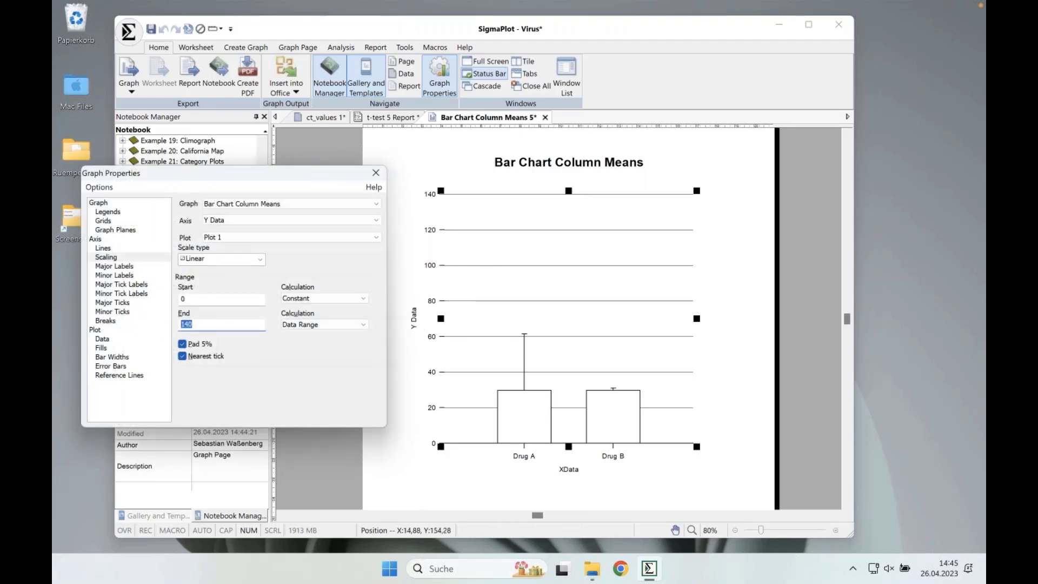
type("80")
key("Return")
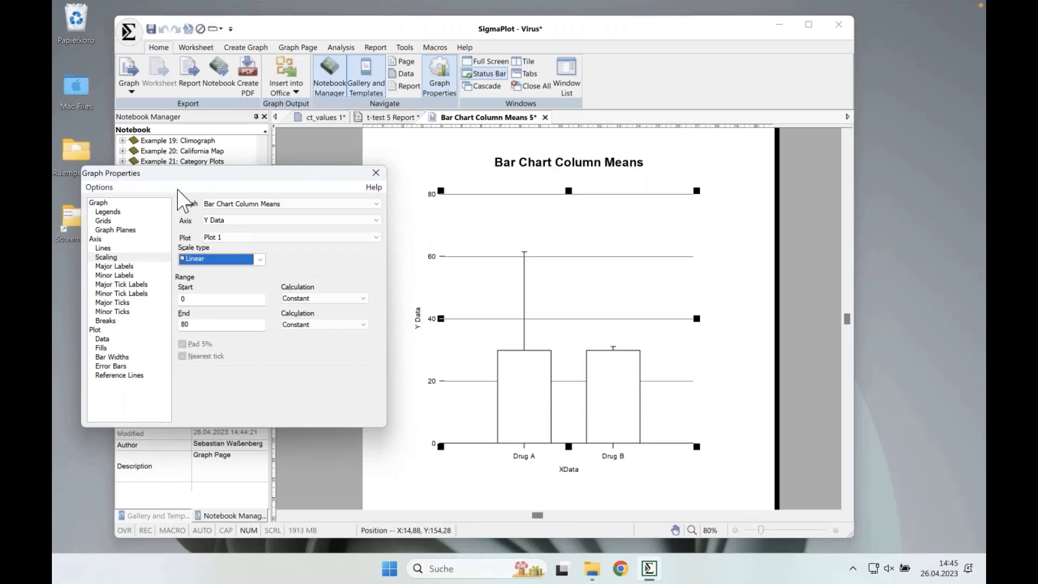
left_click(374, 169)
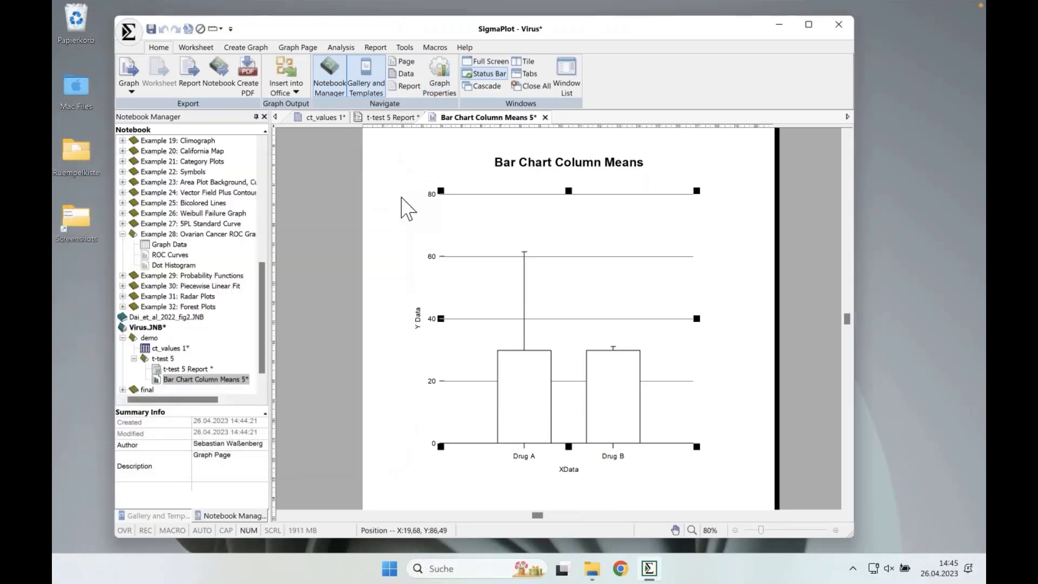
- Check the normality test result in the t-test 5 report against the bar chart of column means
left_click(387, 120)
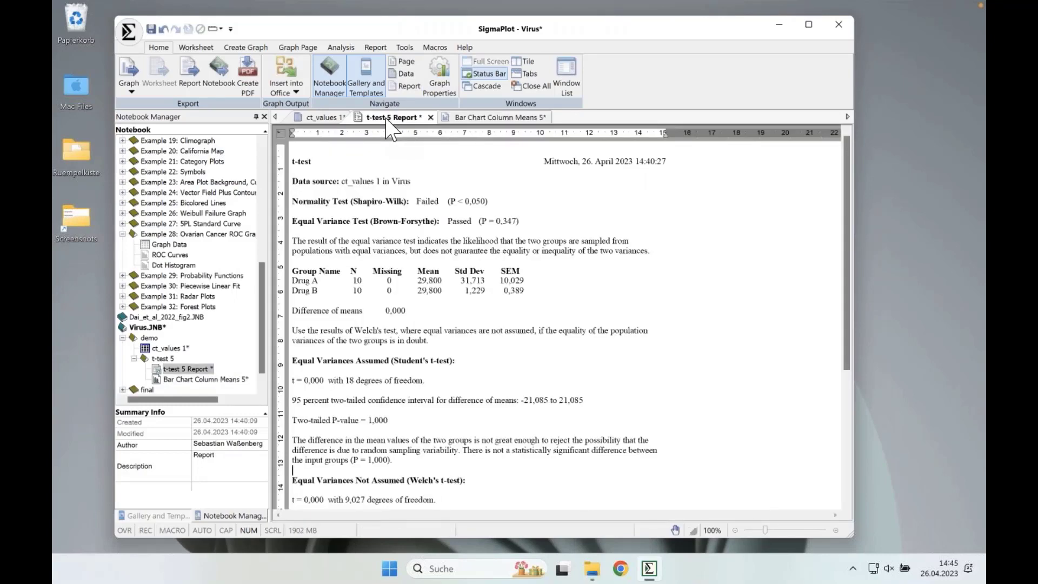
left_click_drag(292, 201, 350, 202)
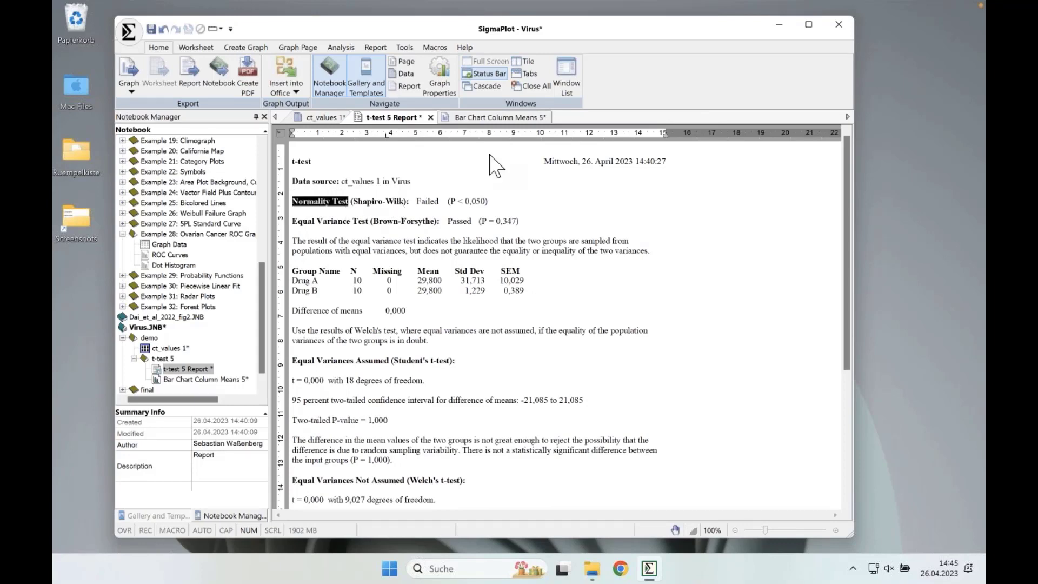
left_click(498, 118)
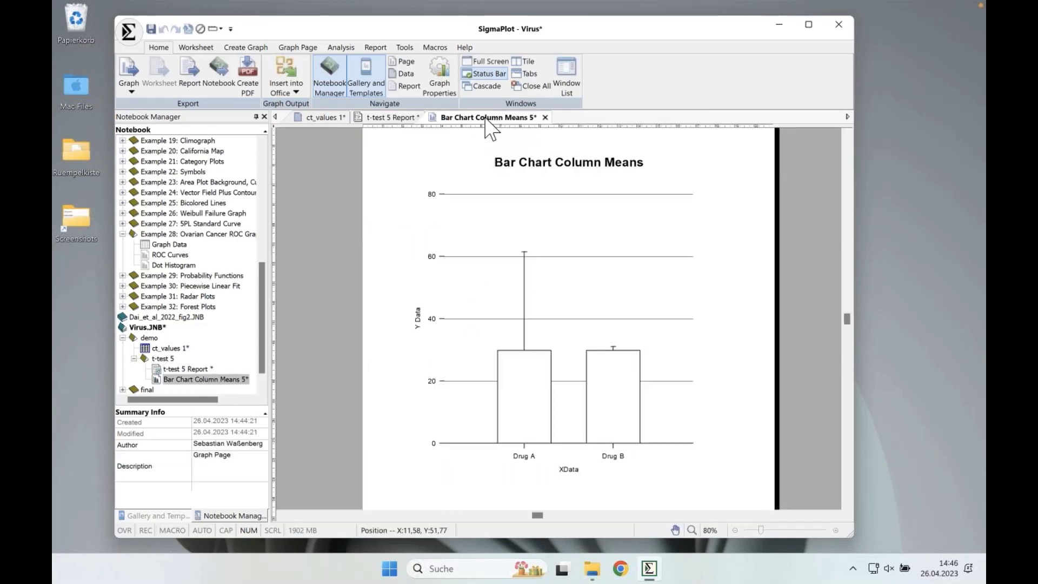
- Rerun the t-test on the Drug A and Drug B columns, agreeing to run a Mann-Whitney Rank Sum test instead
left_click(387, 119)
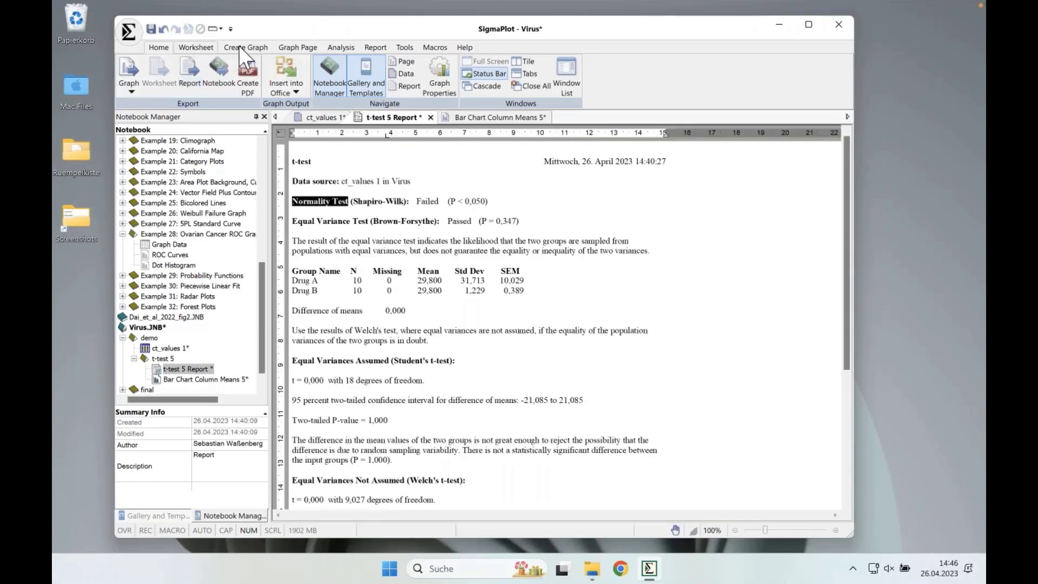
left_click(341, 45)
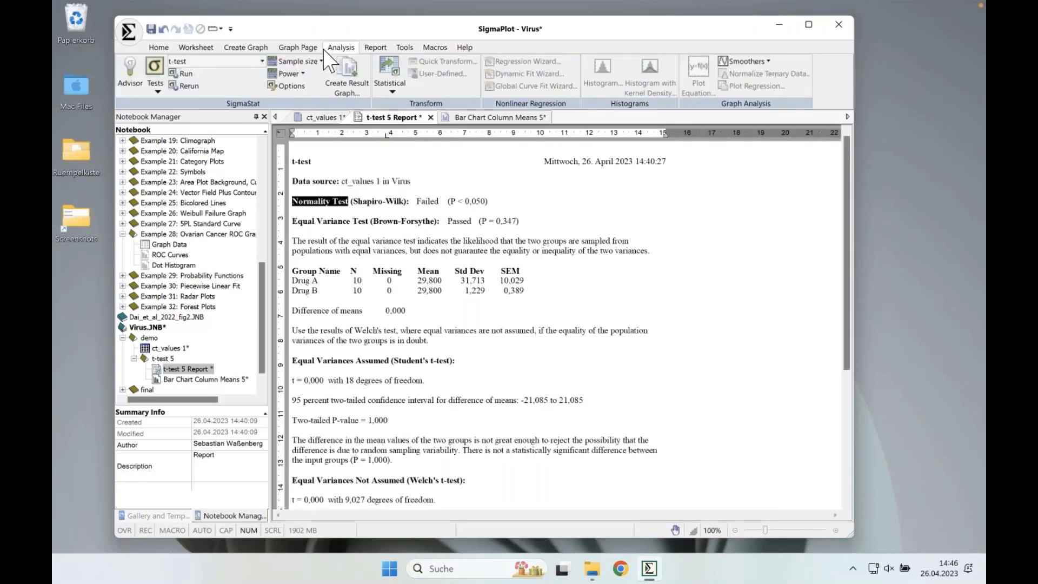
left_click(176, 86)
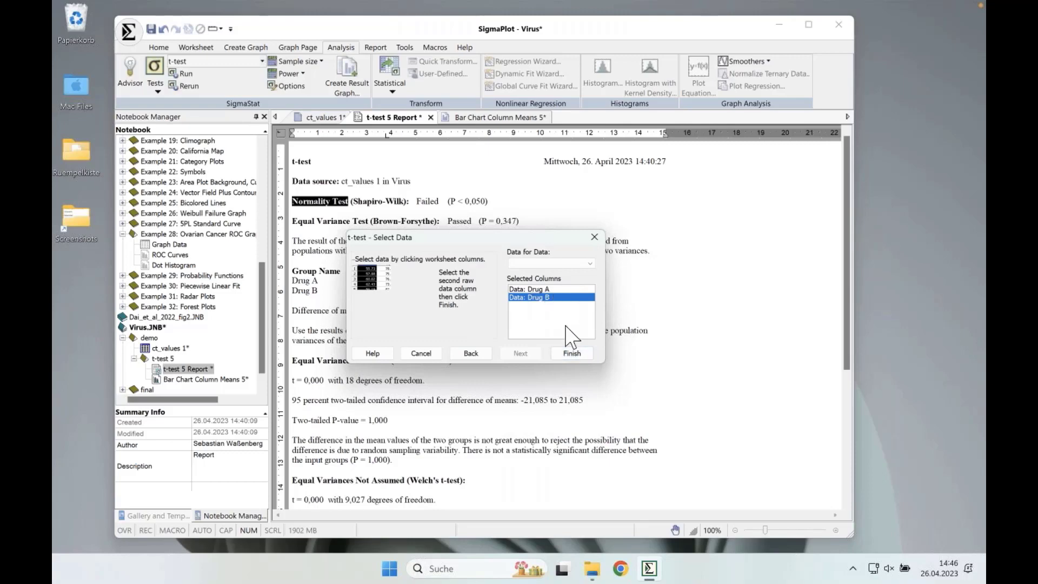
left_click(571, 353)
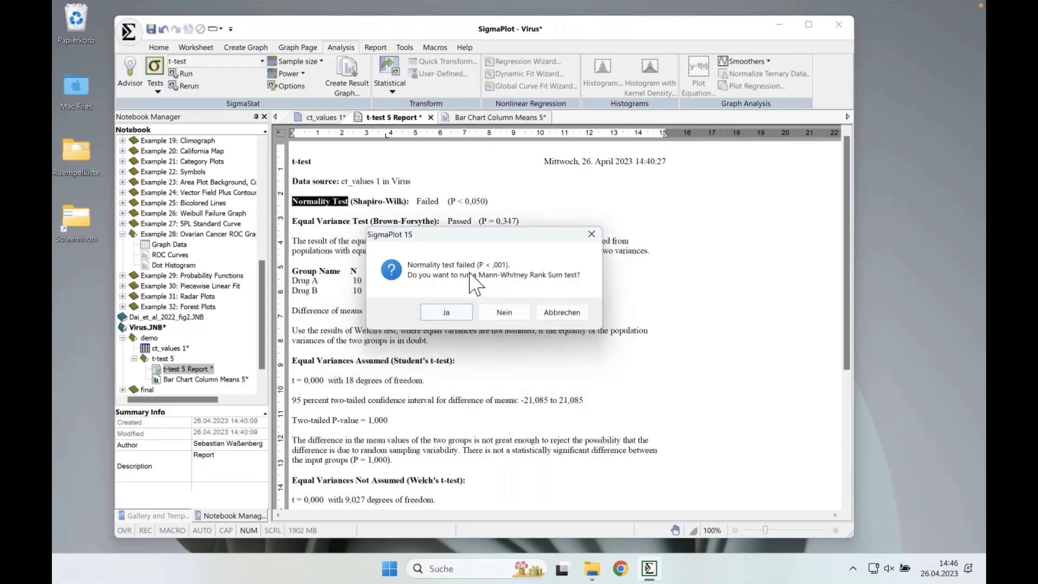
left_click(447, 313)
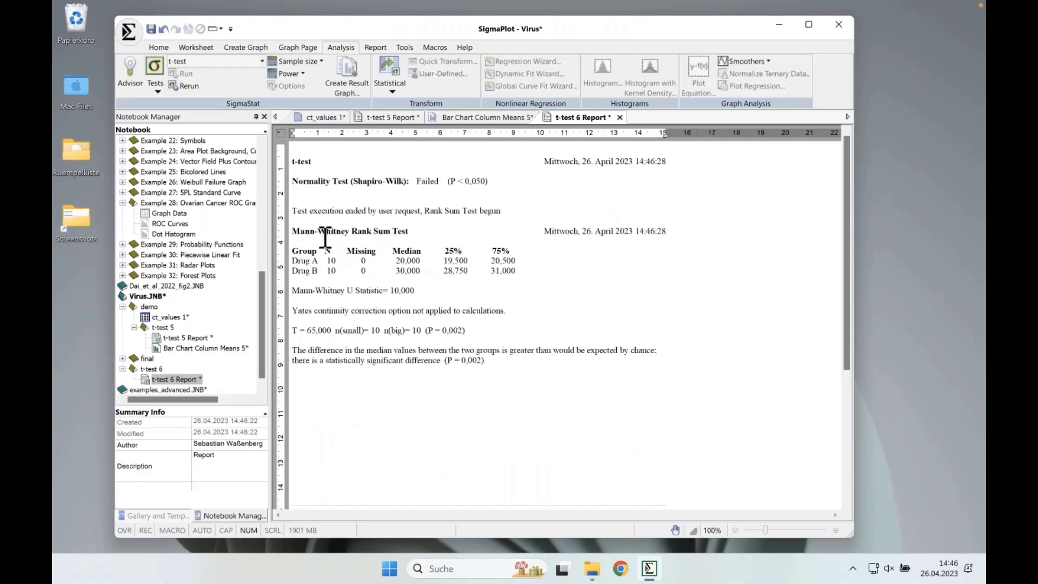
- Examine the Mann-Whitney Rank Sum Test section and its concluding statement in the t-test 6 report
left_click_drag(293, 231, 409, 232)
left_click(427, 232)
left_click_drag(486, 361, 292, 354)
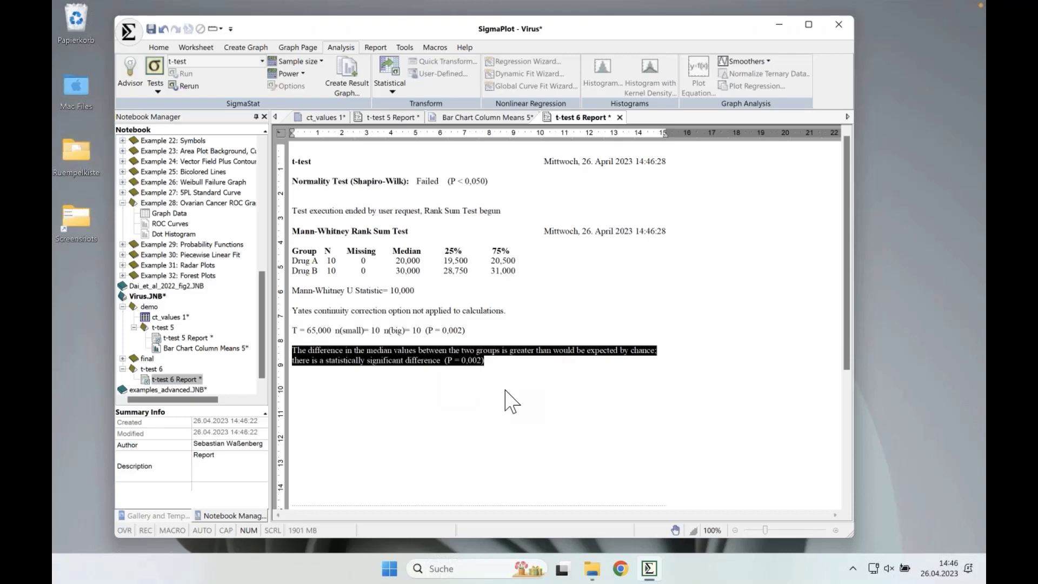
- Return to the t-test 5 report and check the two-tailed P-value of Welch's t-test for comparison
left_click(390, 118)
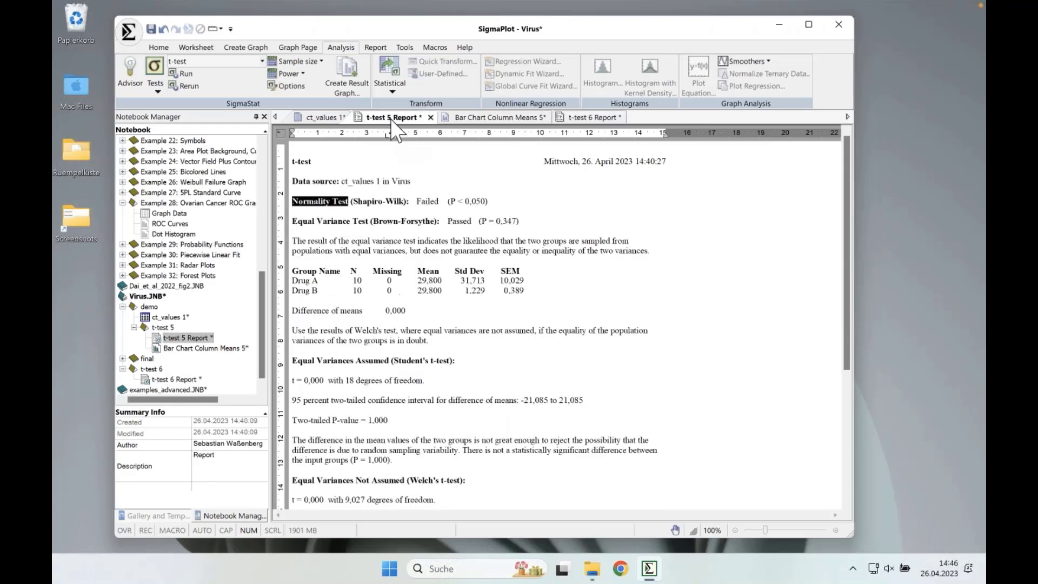
scroll(394, 411, "down", 3)
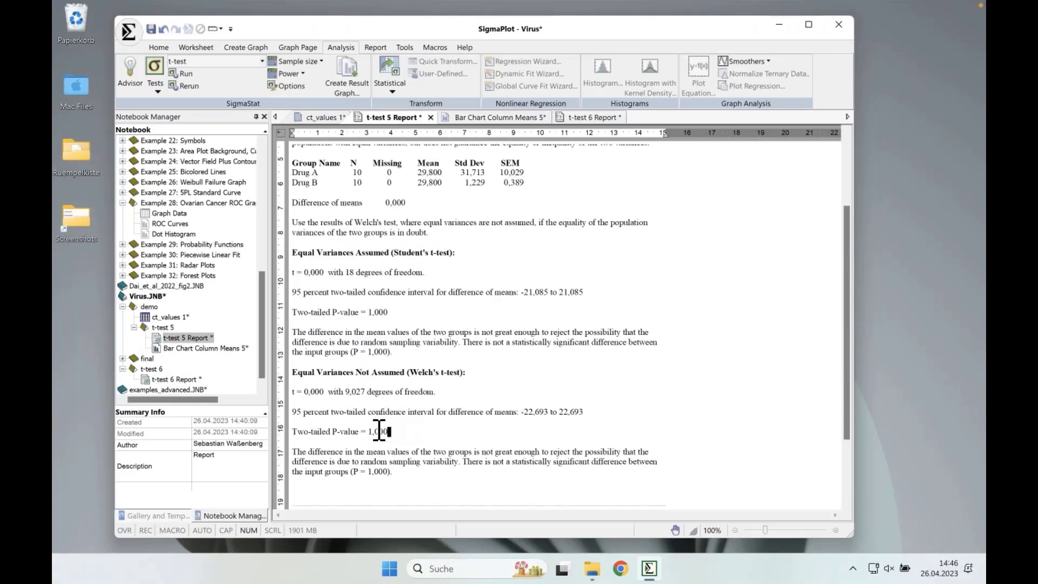
double_click(378, 431)
left_click_drag(559, 20, 567, 19)
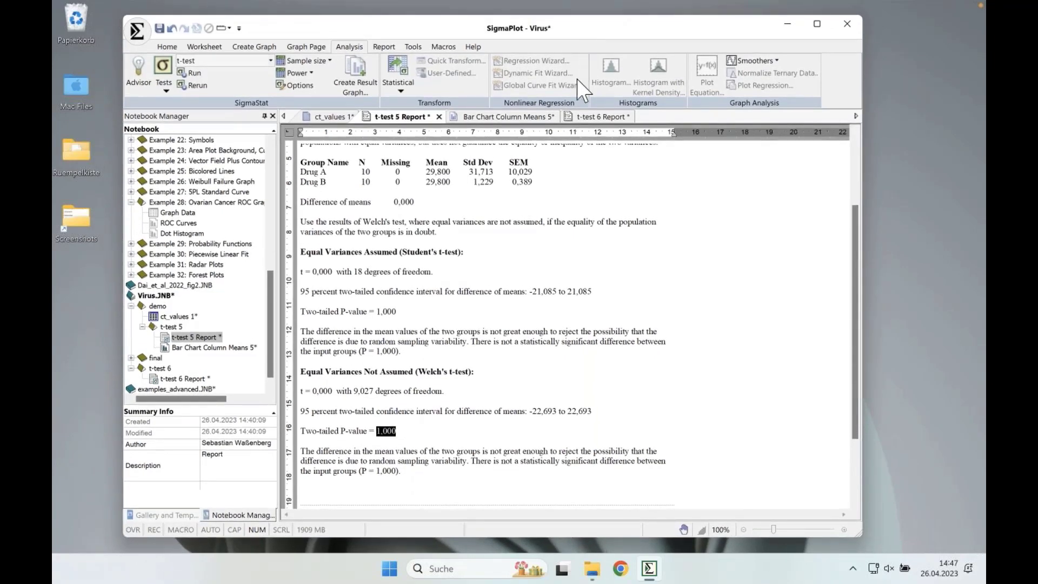
- Check the P-value of the Mann-Whitney Rank Sum Test and its concluding statement in the t-test 6 report
left_click(578, 118)
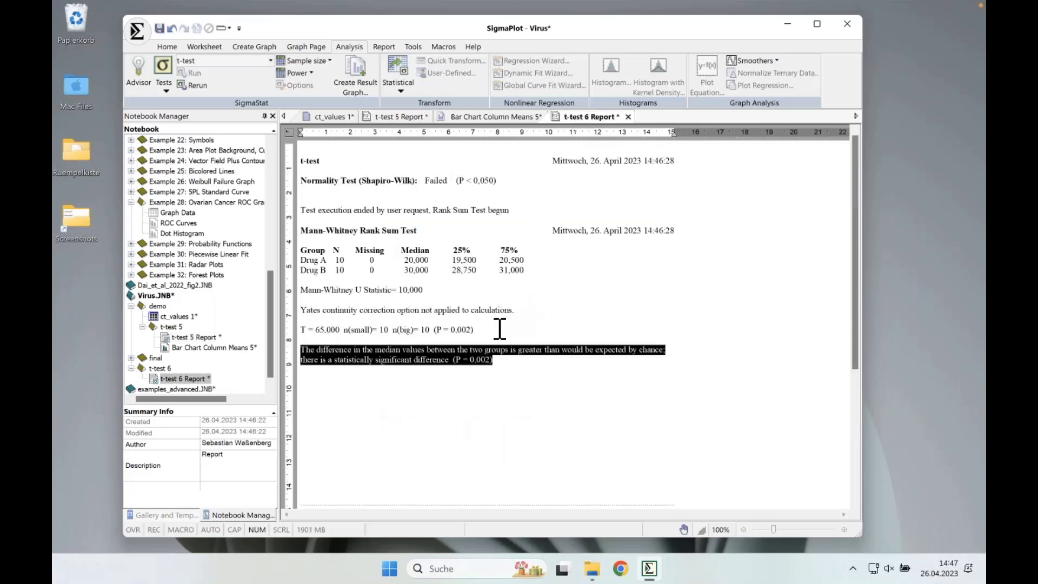
key("Left")
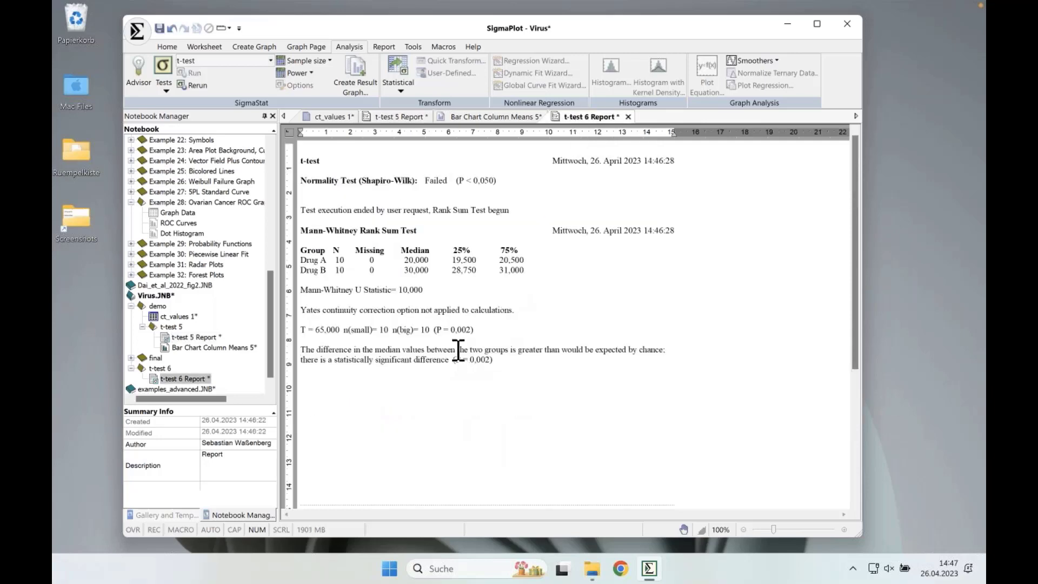
double_click(456, 329)
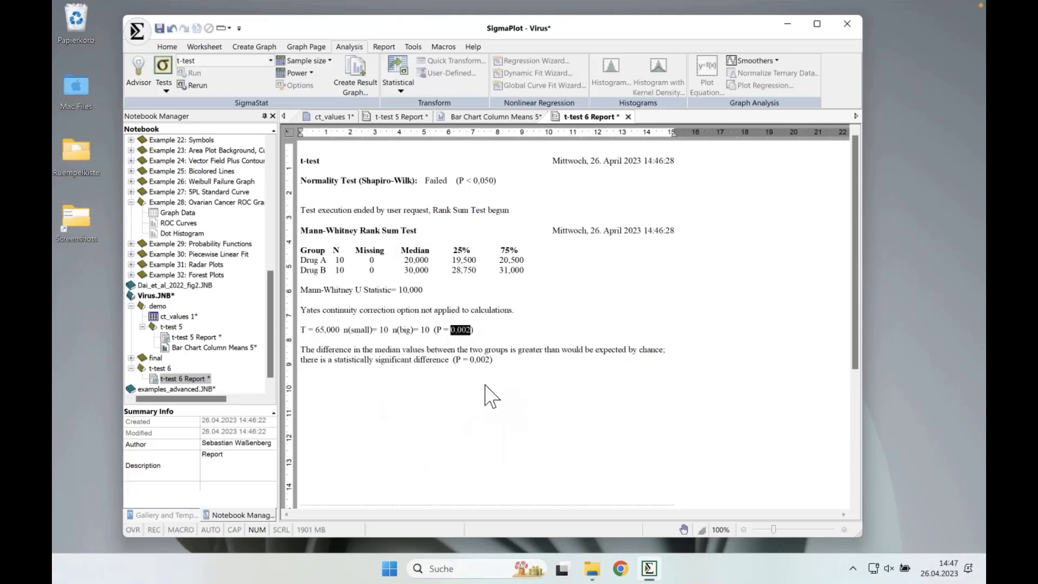
left_click_drag(458, 364, 492, 363)
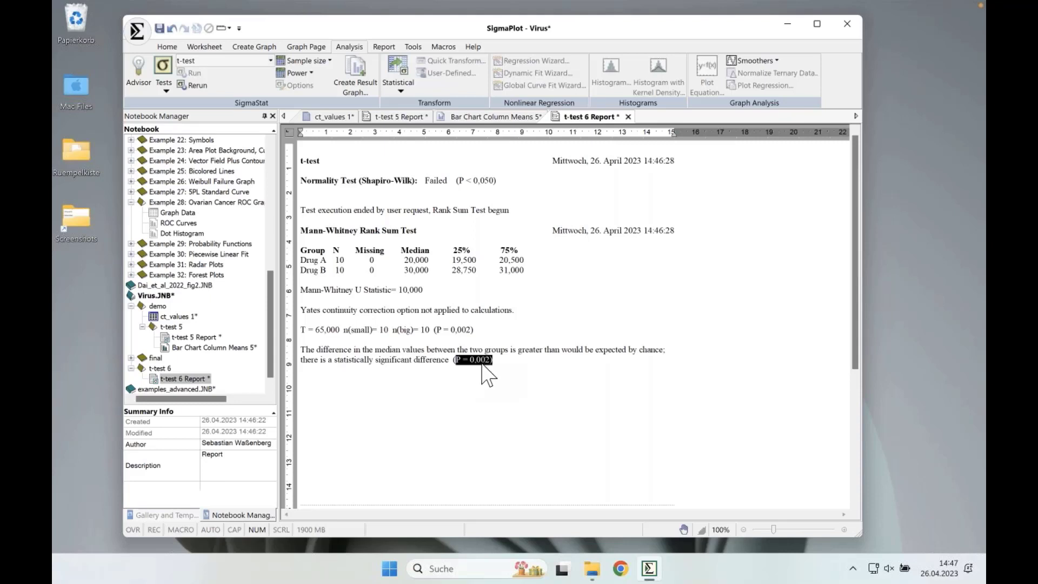
left_click(495, 360)
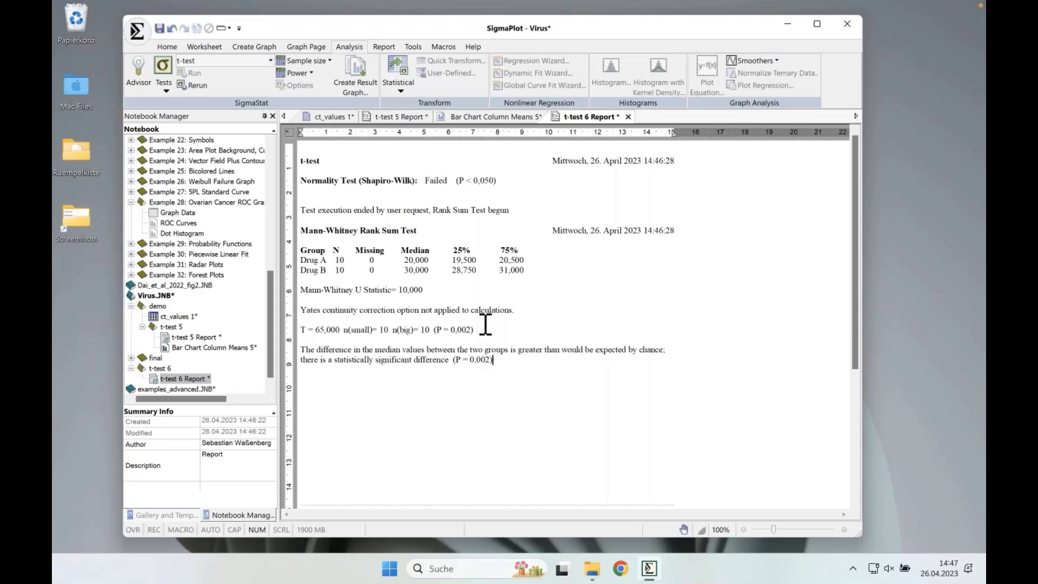
- Create a Box Plot result graph from the t-test 6 report and enlarge it to 90%
right_click(495, 266)
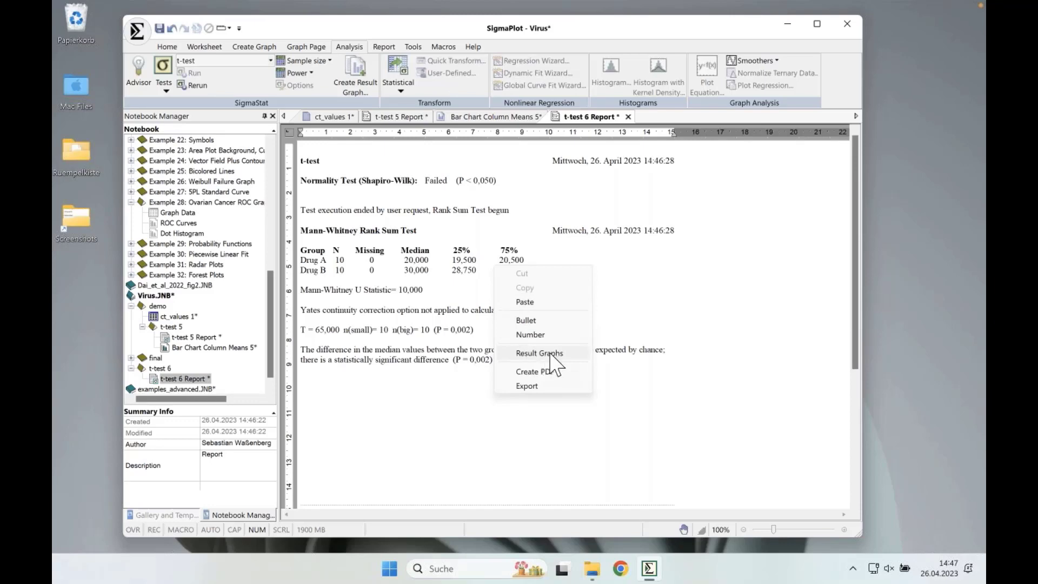
left_click(549, 353)
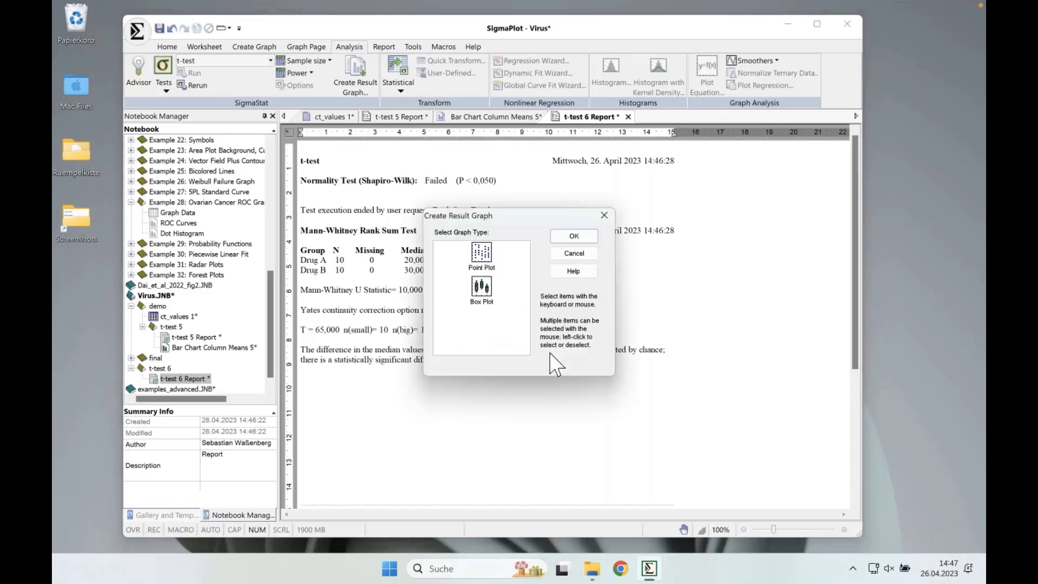
left_click(486, 285)
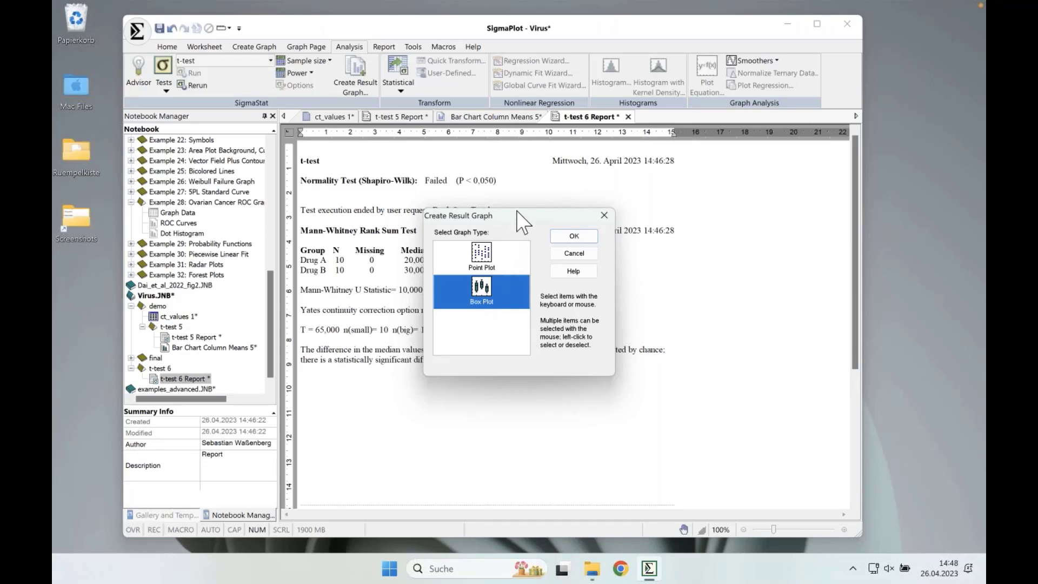
left_click_drag(521, 221, 555, 291)
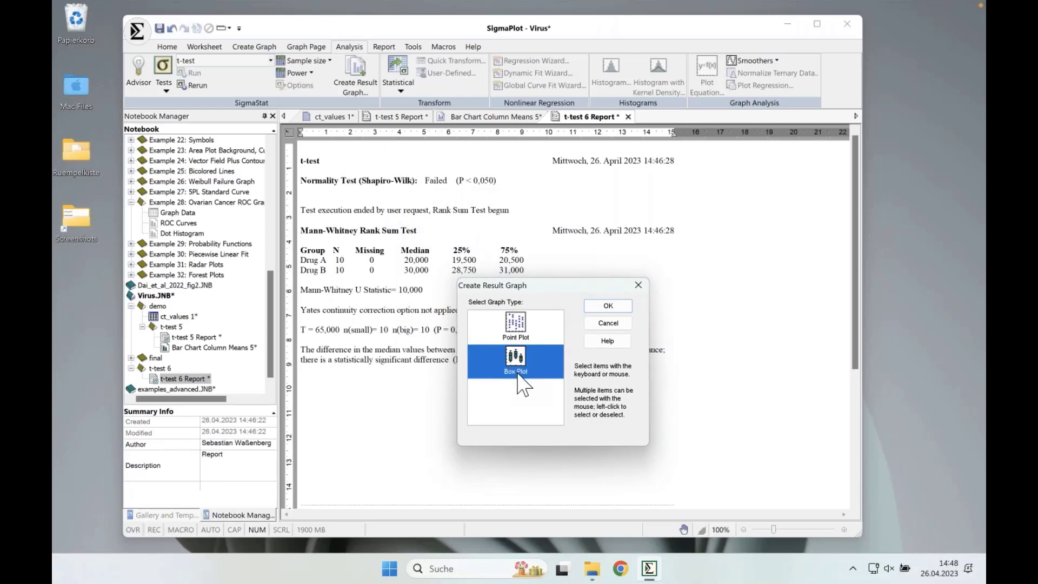
left_click(606, 305)
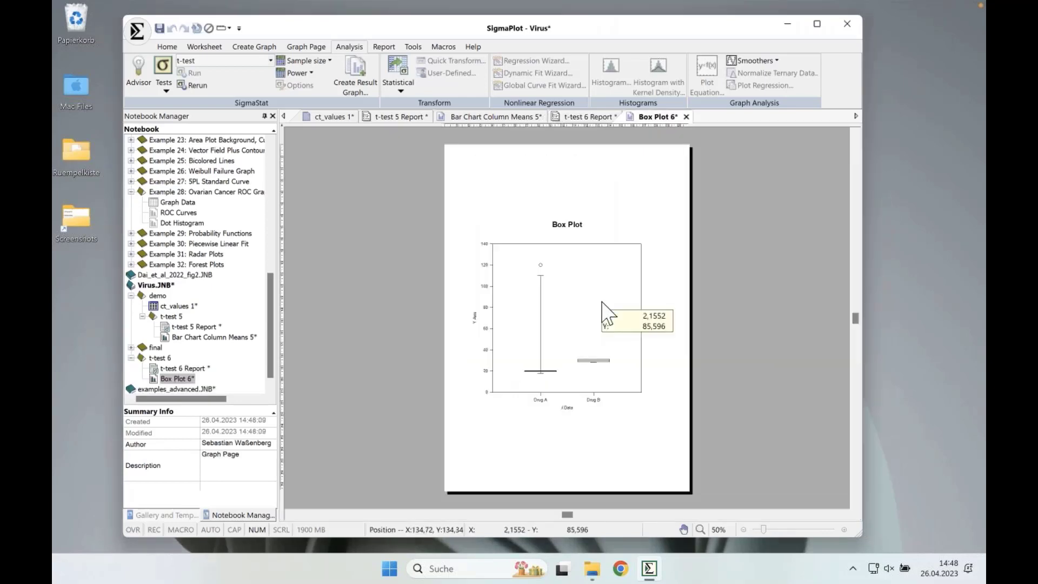
left_click(845, 528)
left_click(845, 528)
left_click(845, 529)
left_click(844, 528)
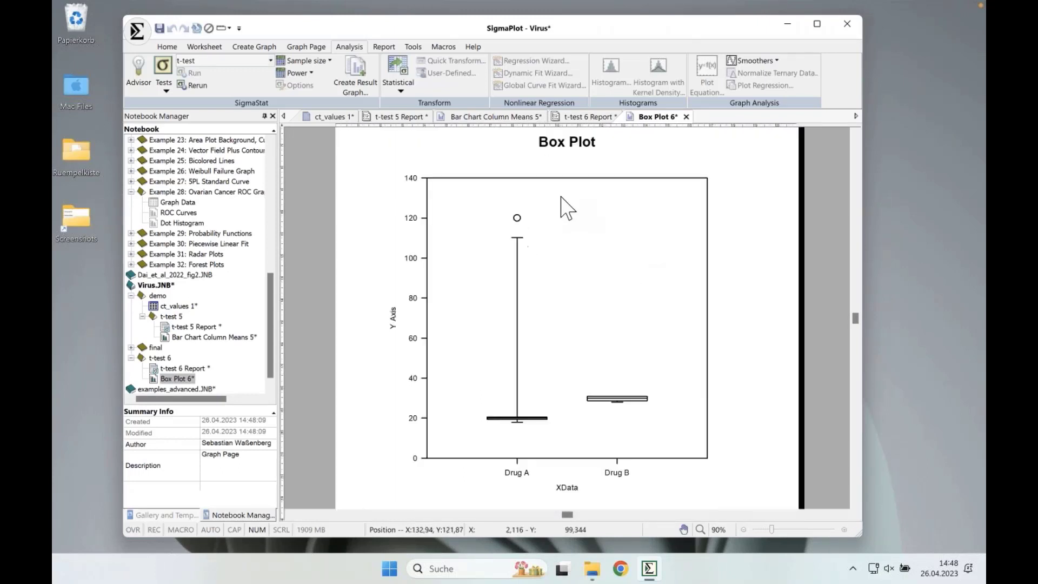
- Compare the error bars in the Bar Chart Column Means graph with the new box plot
left_click(489, 117)
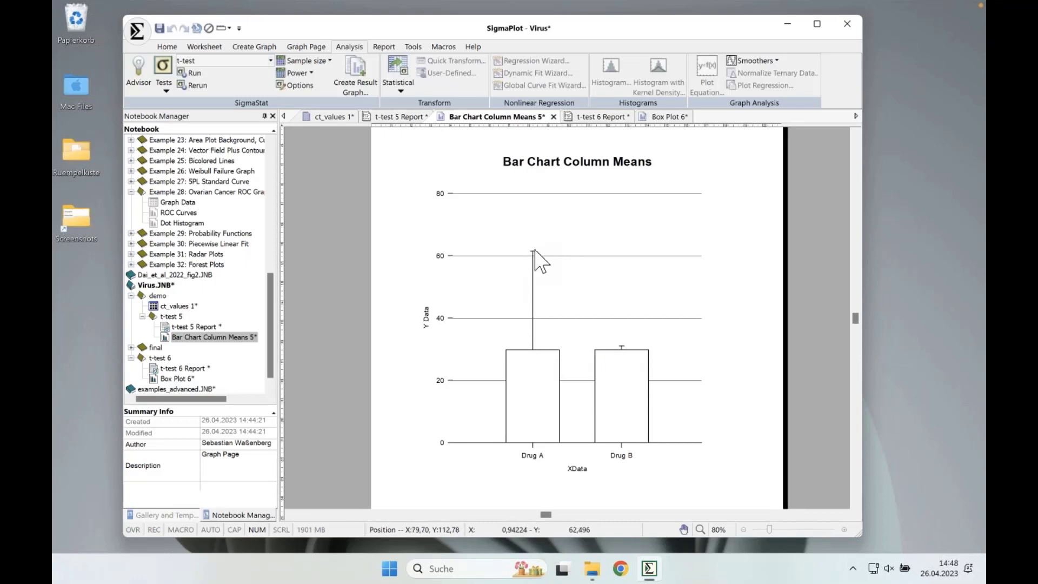
mouse_move(622, 352)
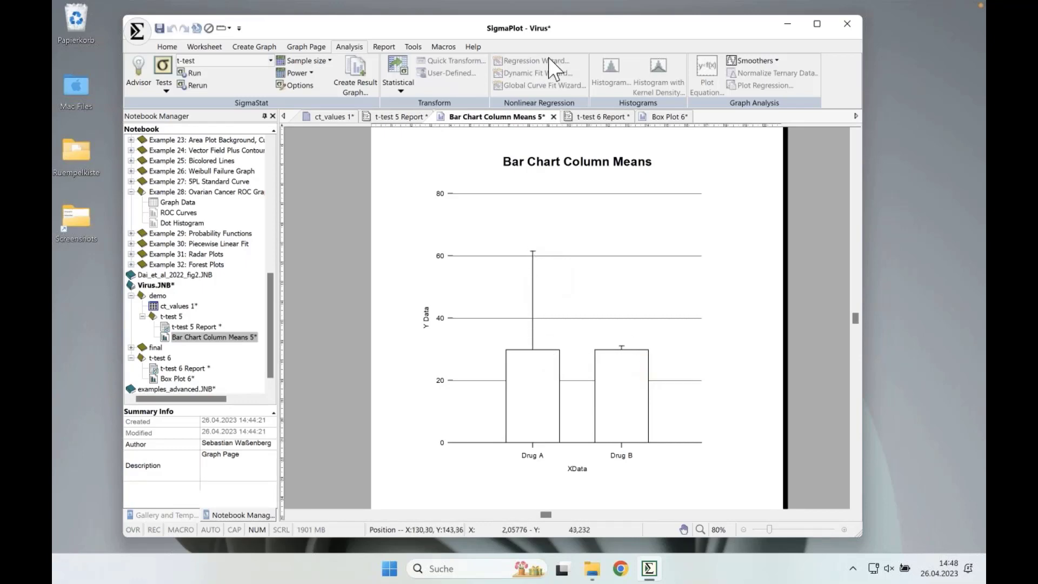
left_click_drag(568, 23, 563, 17)
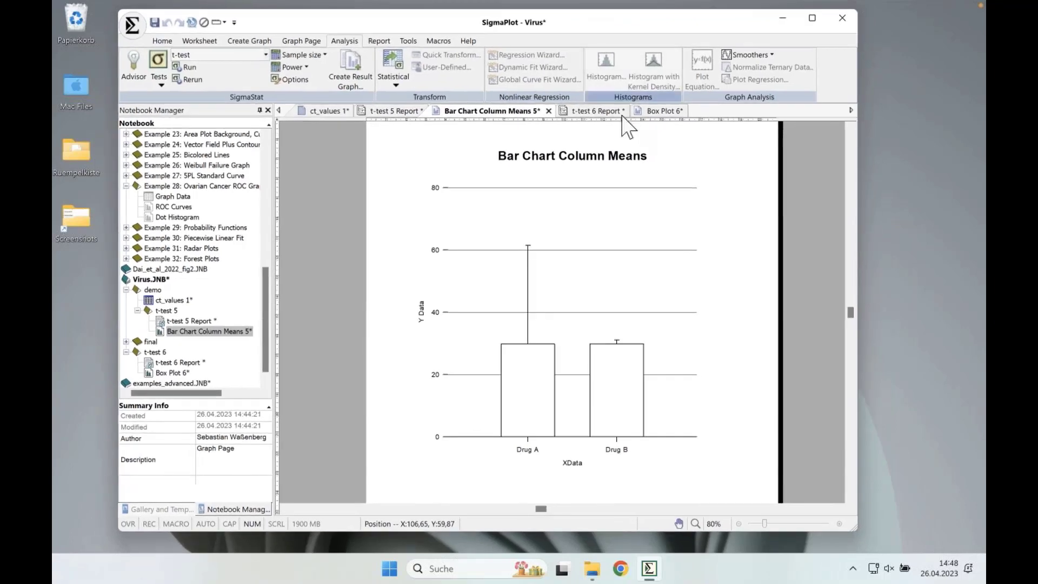
left_click(655, 112)
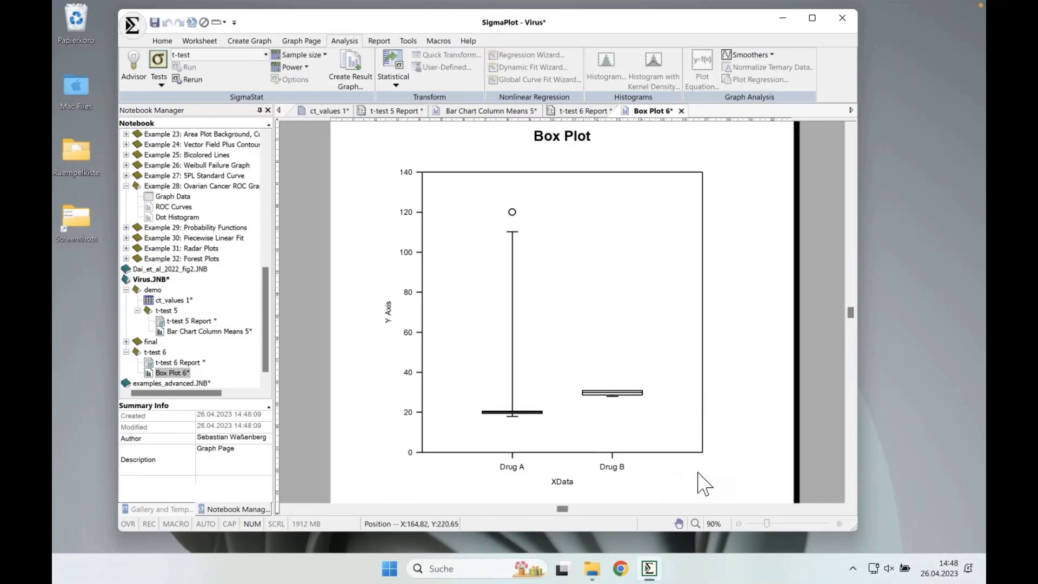
- Show the mean line in the box plot and colour it red
left_click(566, 307)
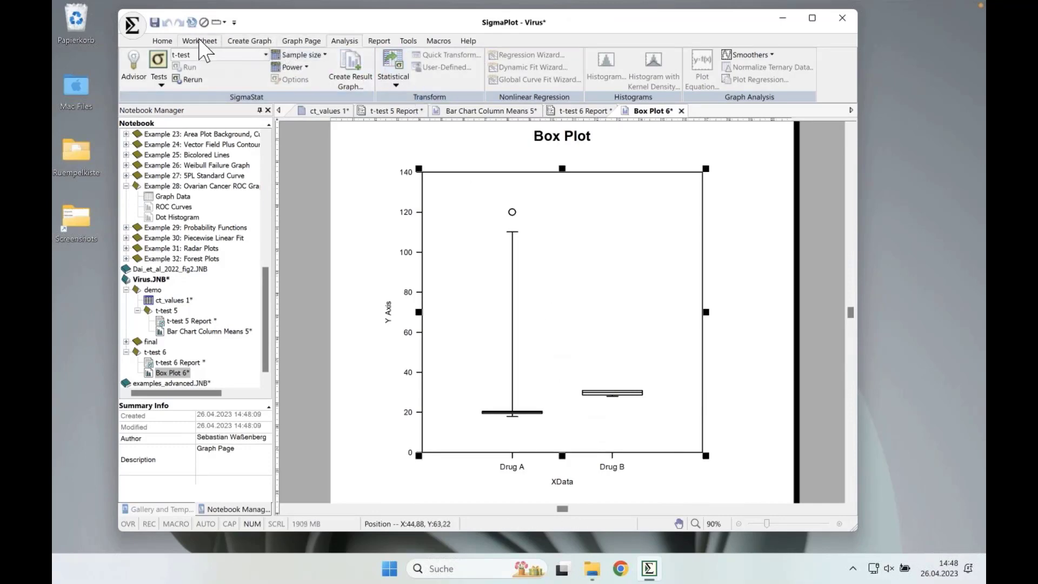
left_click(162, 40)
left_click(444, 66)
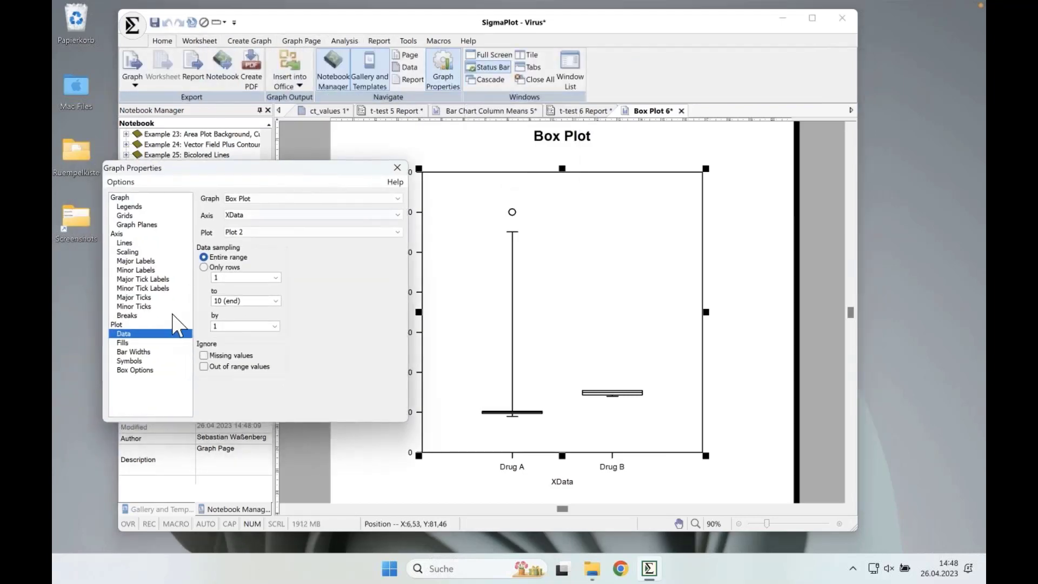
left_click(163, 371)
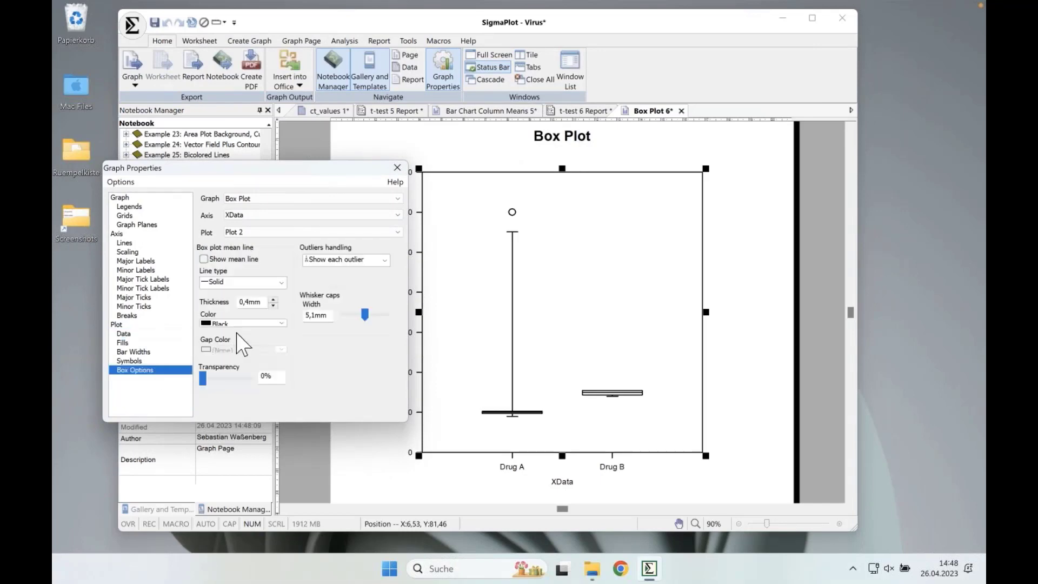
left_click(204, 259)
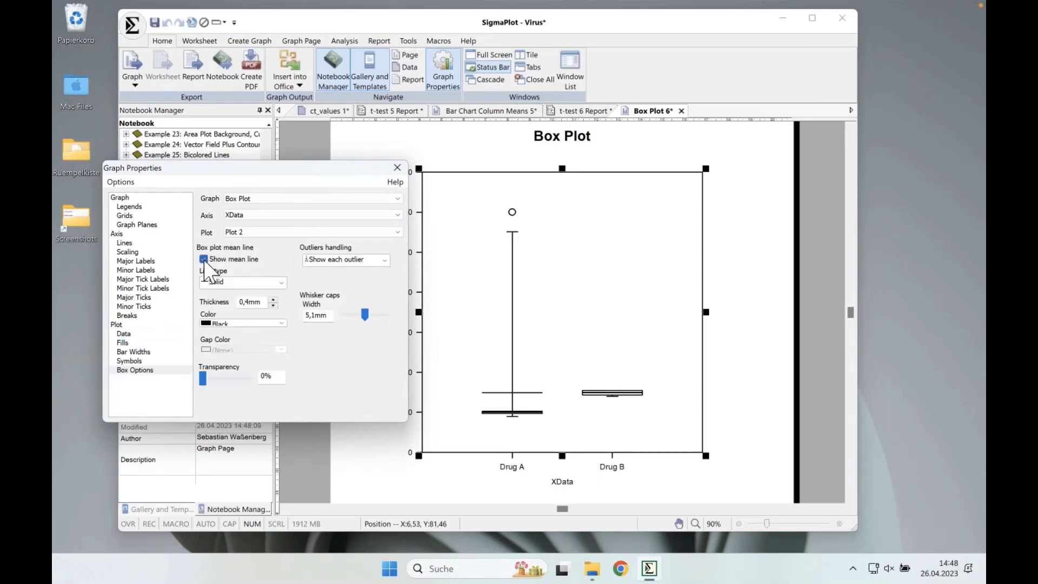
left_click(281, 323)
left_click(258, 355)
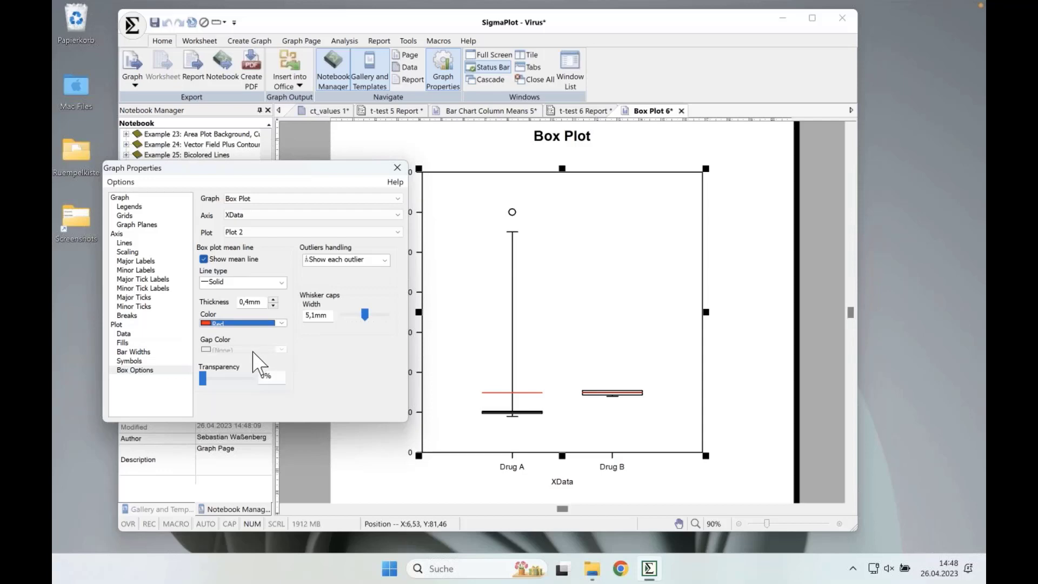
left_click(397, 169)
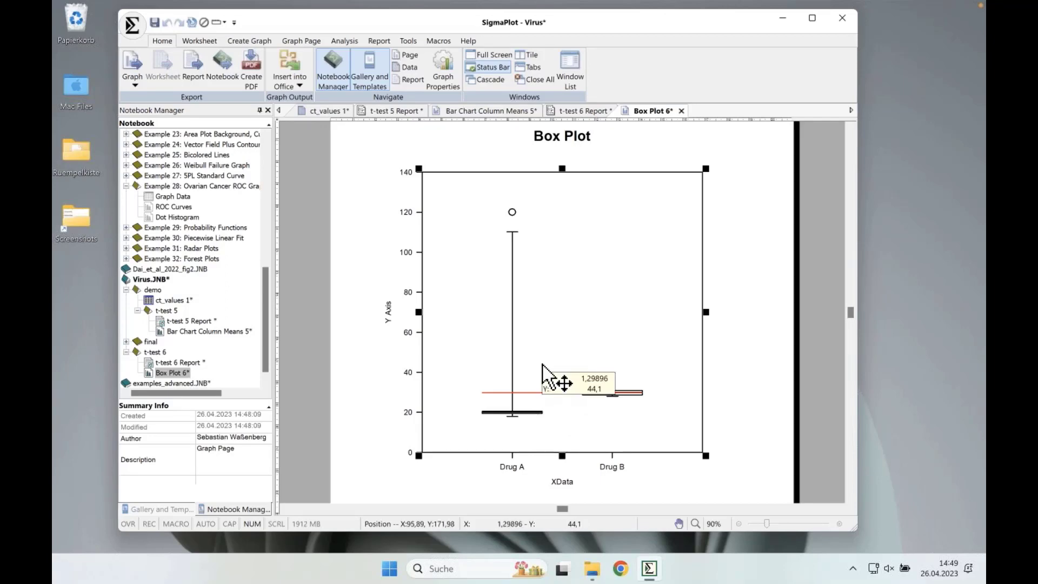
left_click(722, 401)
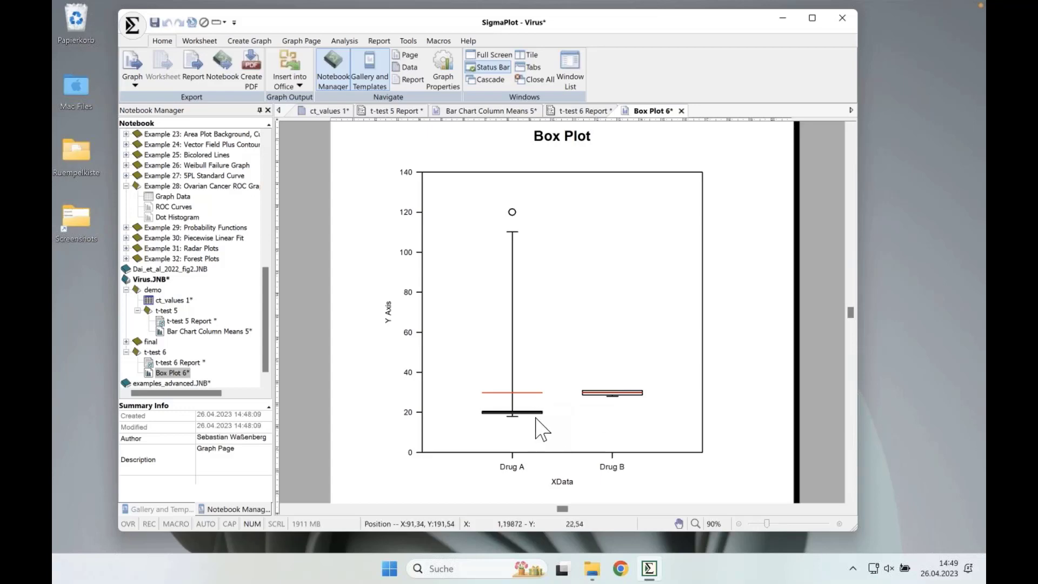
- Examine the boxes, mean lines and outlier of Drug A and Drug B in the box plot
mouse_move(535, 415)
mouse_move(513, 215)
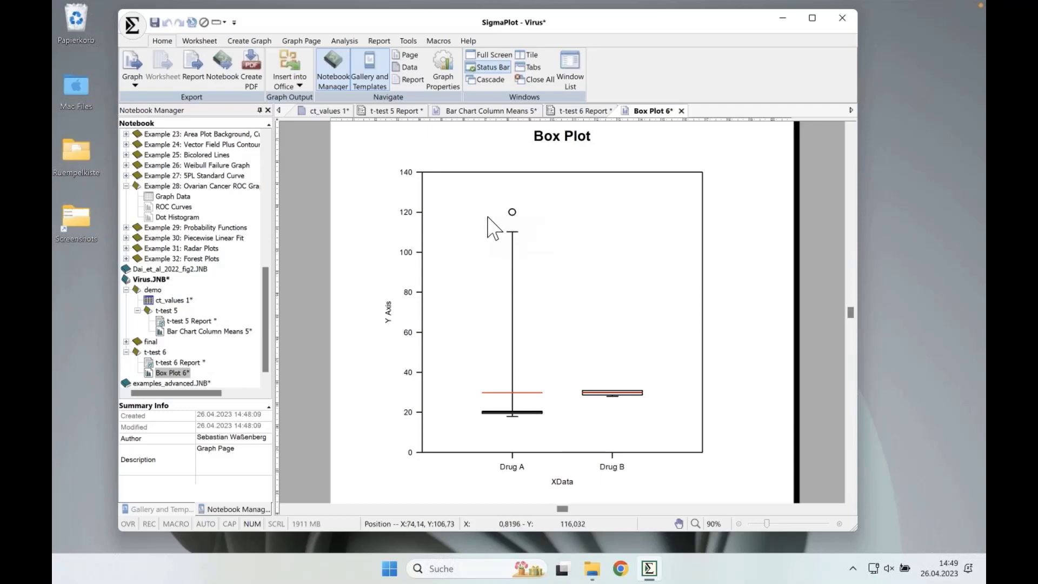
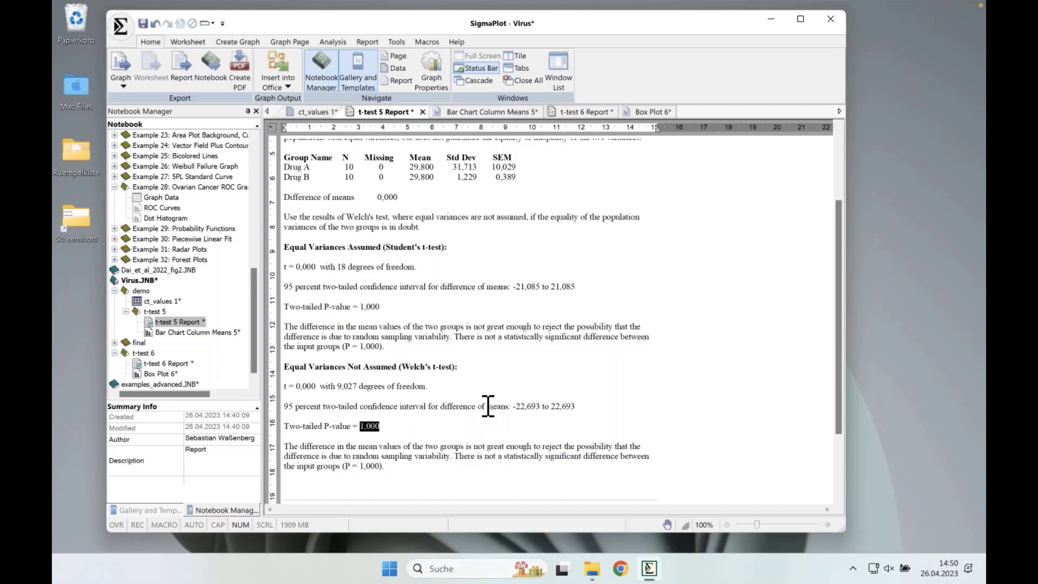
left_click(640, 111)
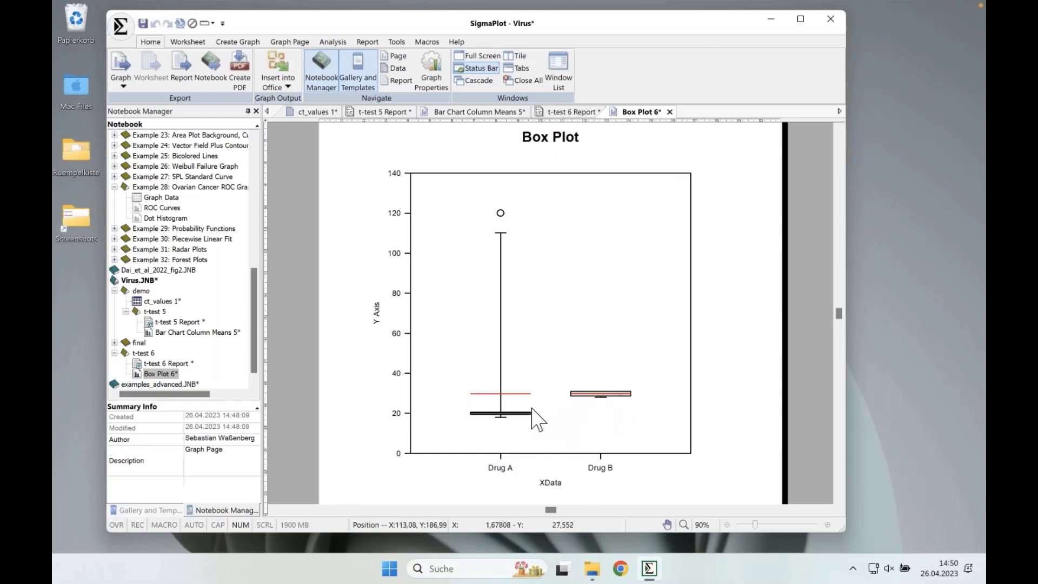
mouse_move(531, 409)
mouse_move(582, 399)
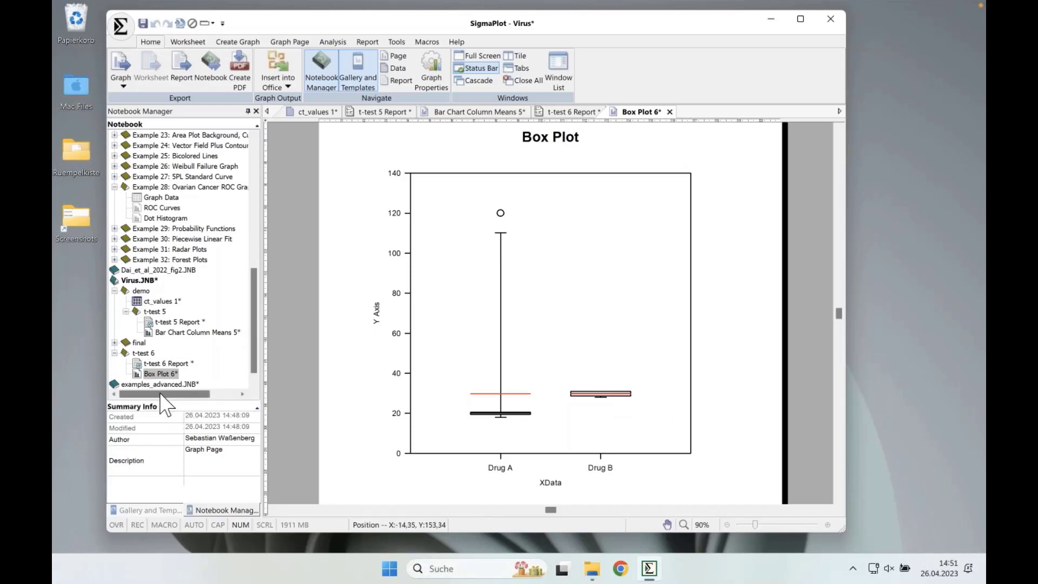
- Open the Data 0 worksheet and Graph Page 0 from the demo section of the Dai_et_al_2022_fig2 notebook
left_click(116, 281)
double_click(116, 281)
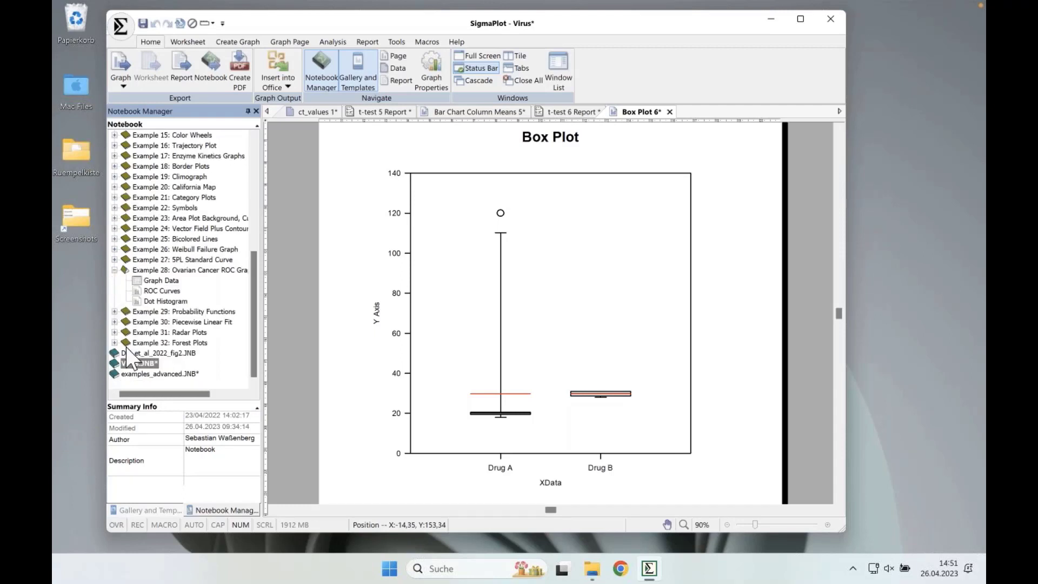
left_click(115, 355)
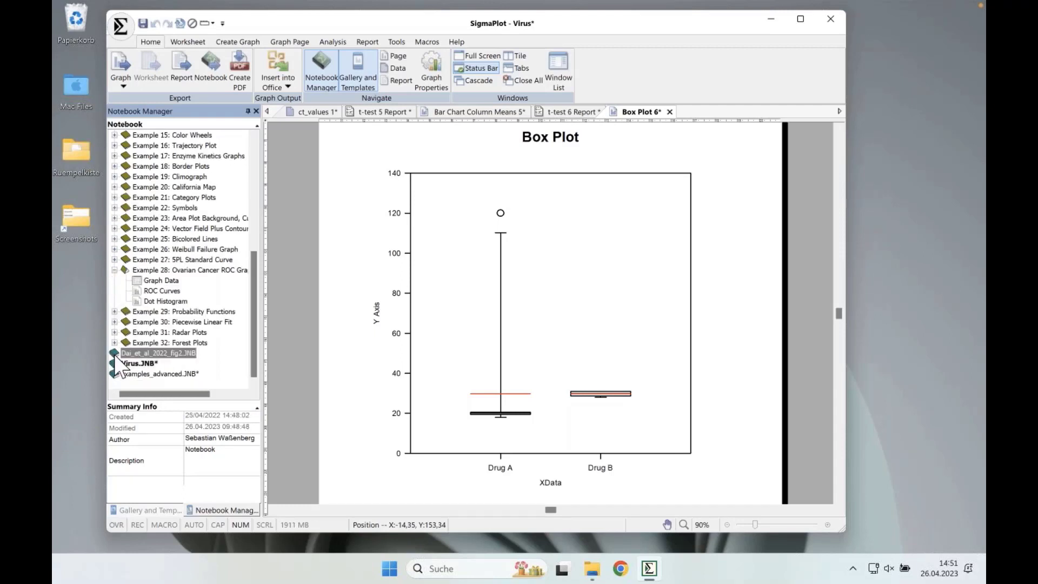
double_click(115, 354)
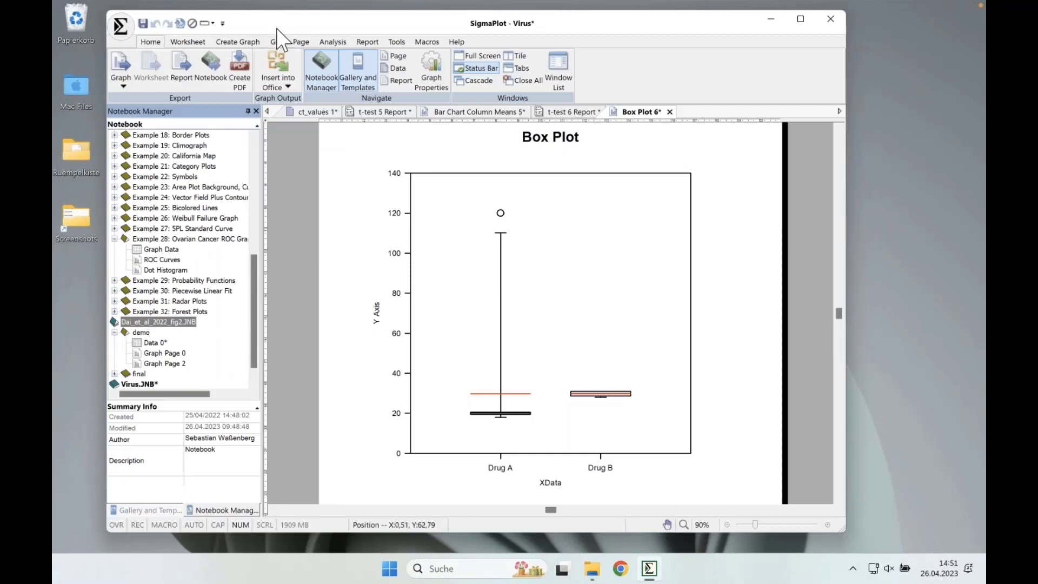
left_click_drag(278, 23, 300, 20)
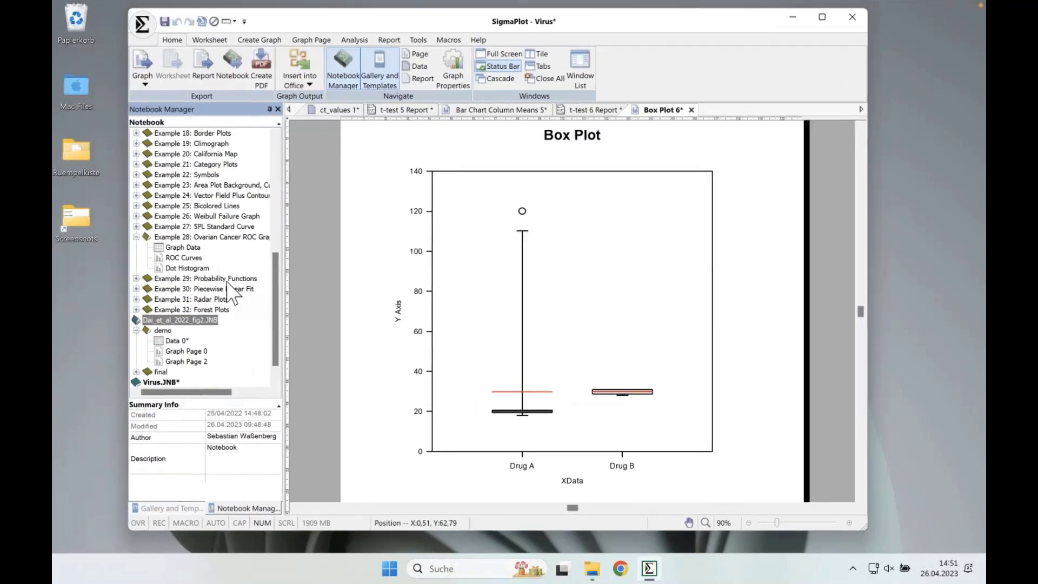
left_click(136, 372)
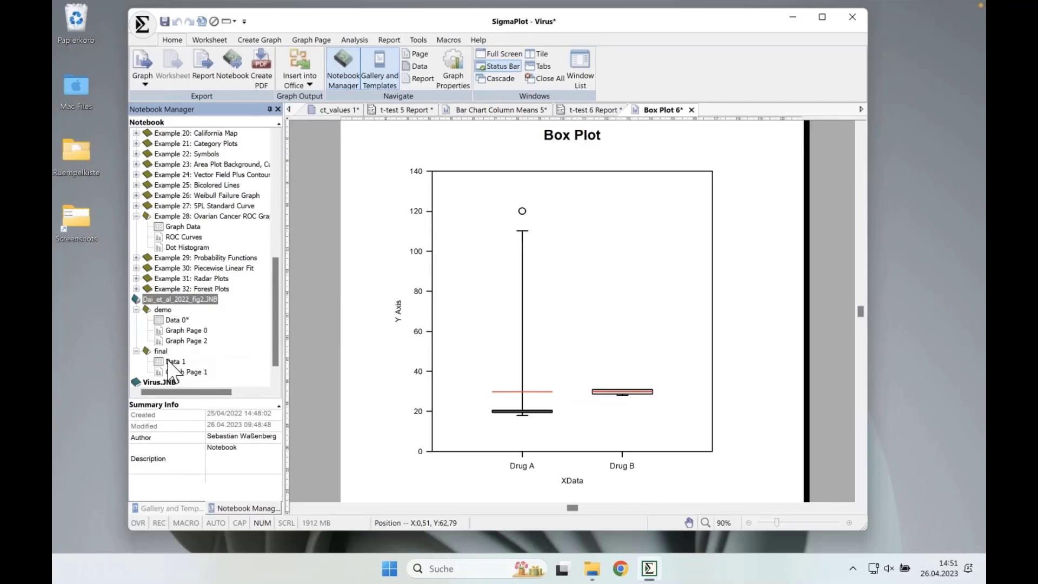
left_click(159, 329)
double_click(174, 320)
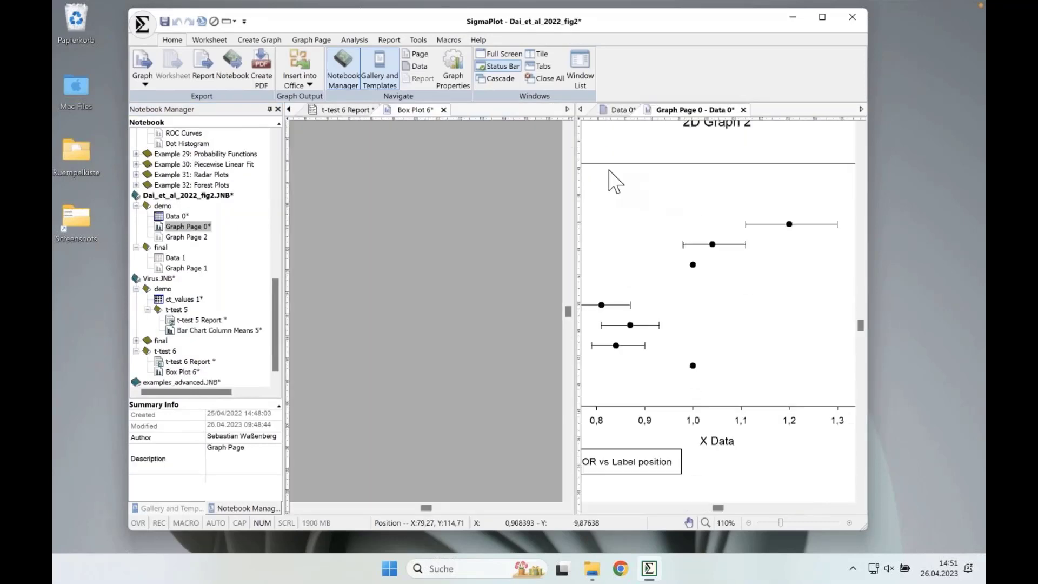
- Close all open Virus notebook windows: the box plot, both t-test reports, the bar chart and the ct_values worksheet
left_click(444, 110)
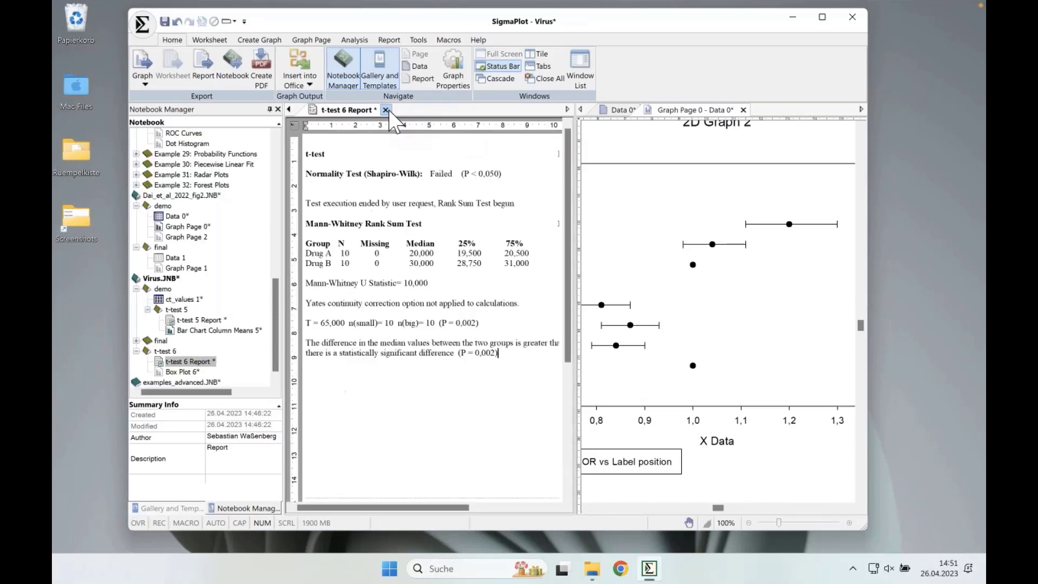
left_click(386, 110)
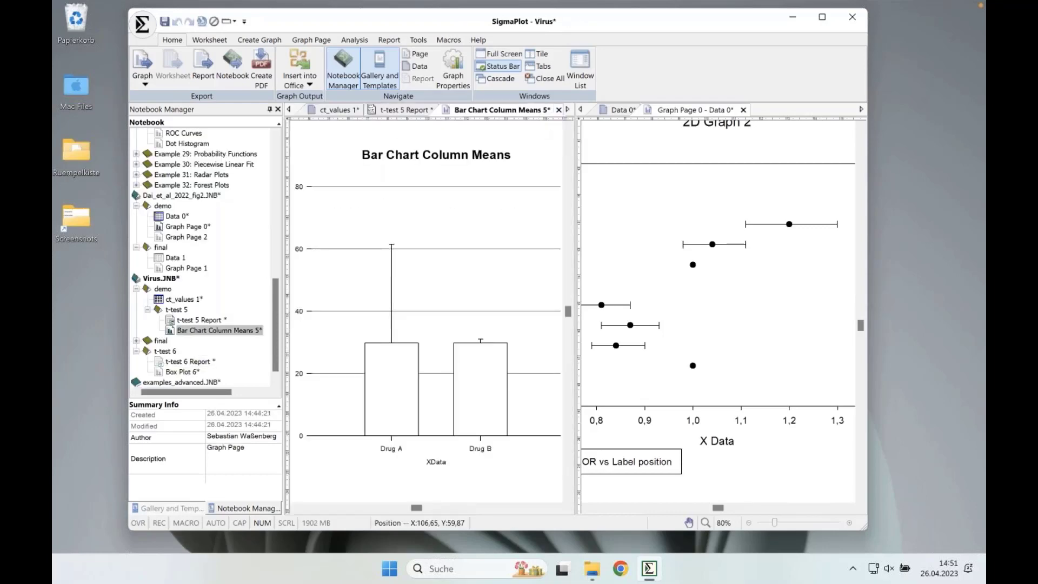
left_click(559, 110)
left_click(444, 109)
left_click(373, 110)
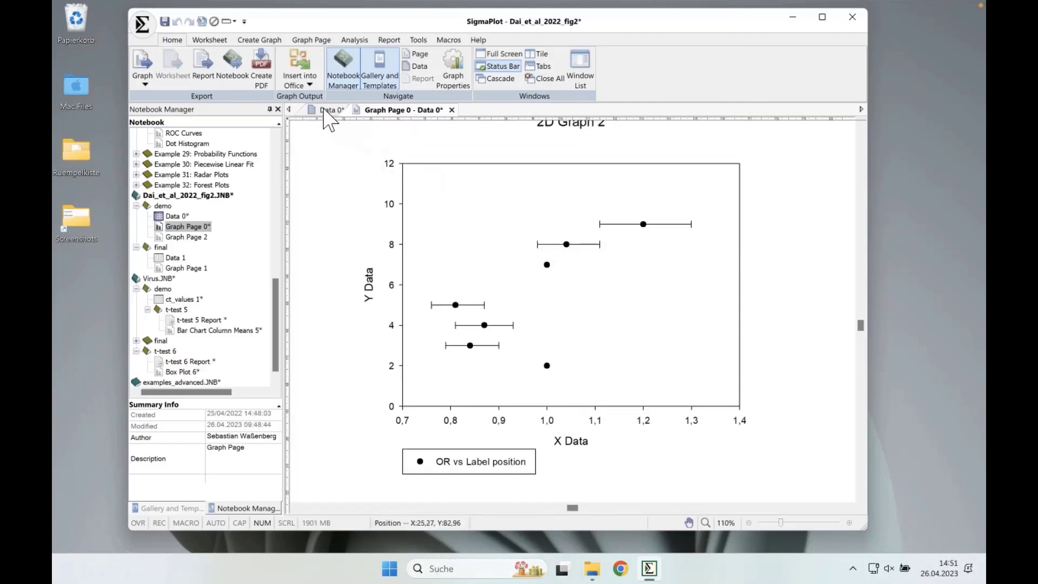
- Open the Dai_et_al_2022_COVID-19 paper PDF from the 20230426_ODD folder and bring it up in Preview on the Mac desktop
left_click_drag(616, 25, 599, 28)
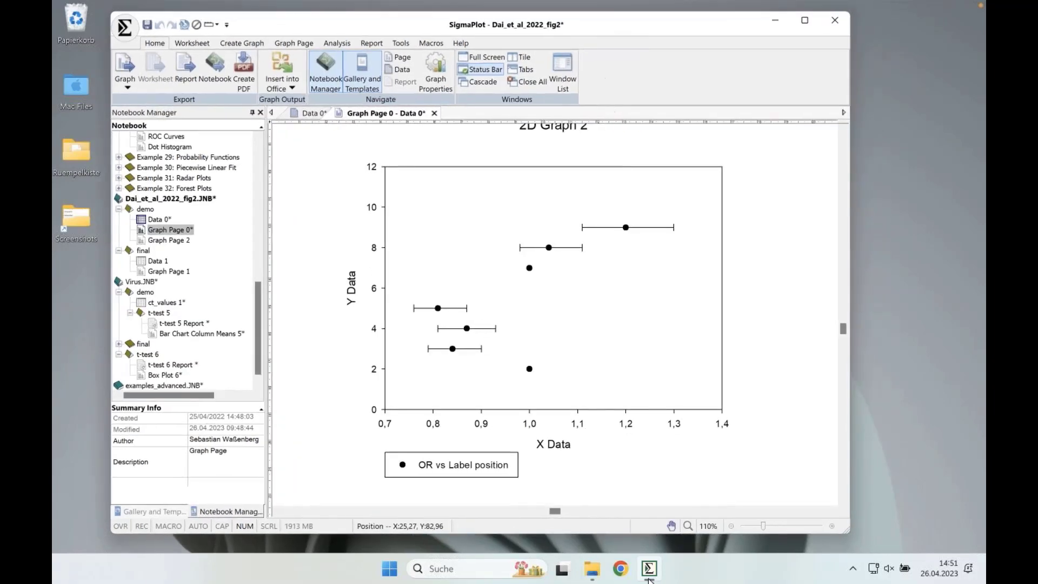
left_click(593, 568)
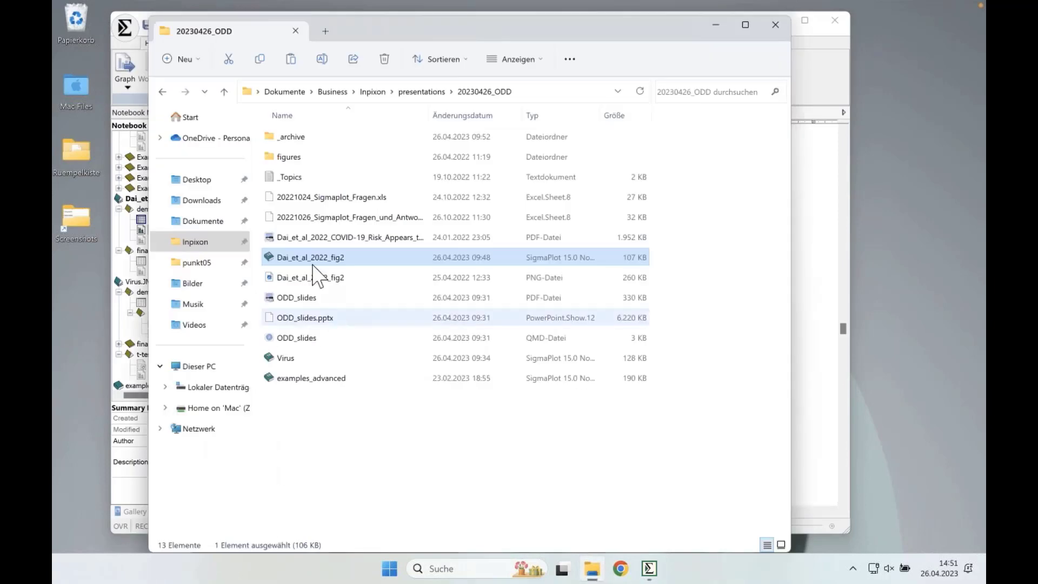
left_click(270, 237)
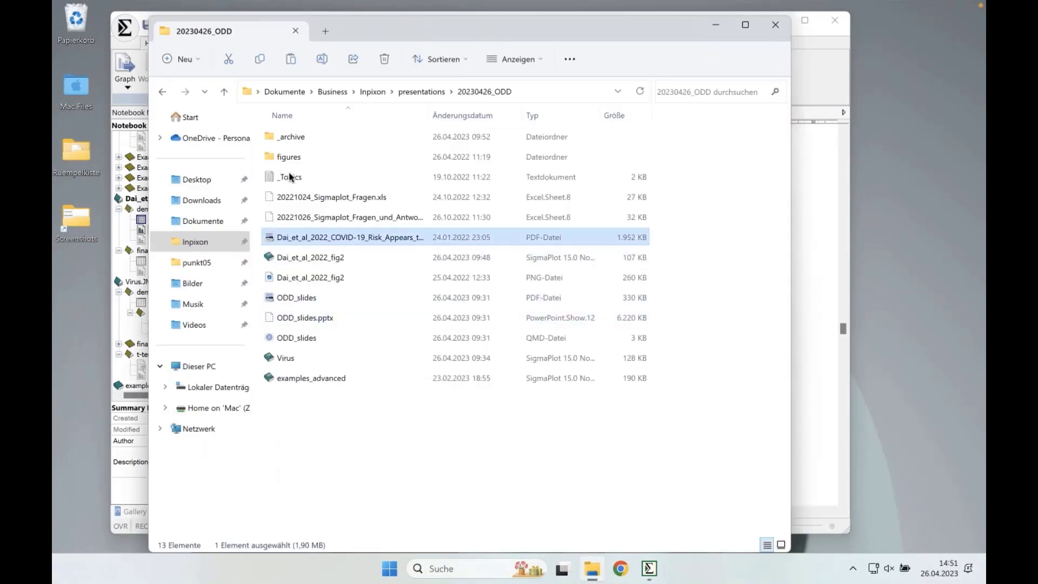
left_click(713, 27)
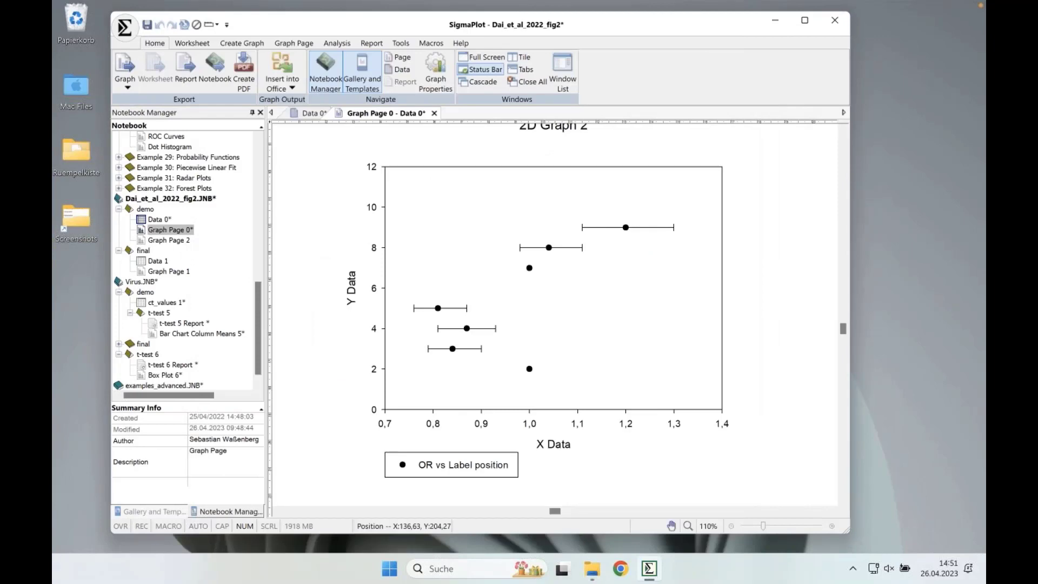
key("ctrl+Left")
key("ctrl+Left")
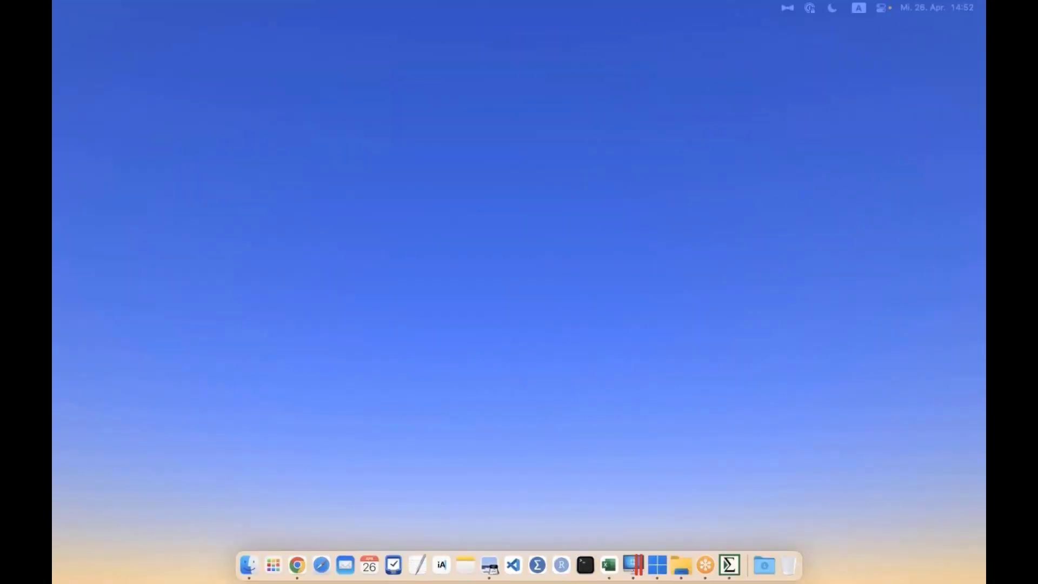
left_click_drag(476, 0, 370, 29)
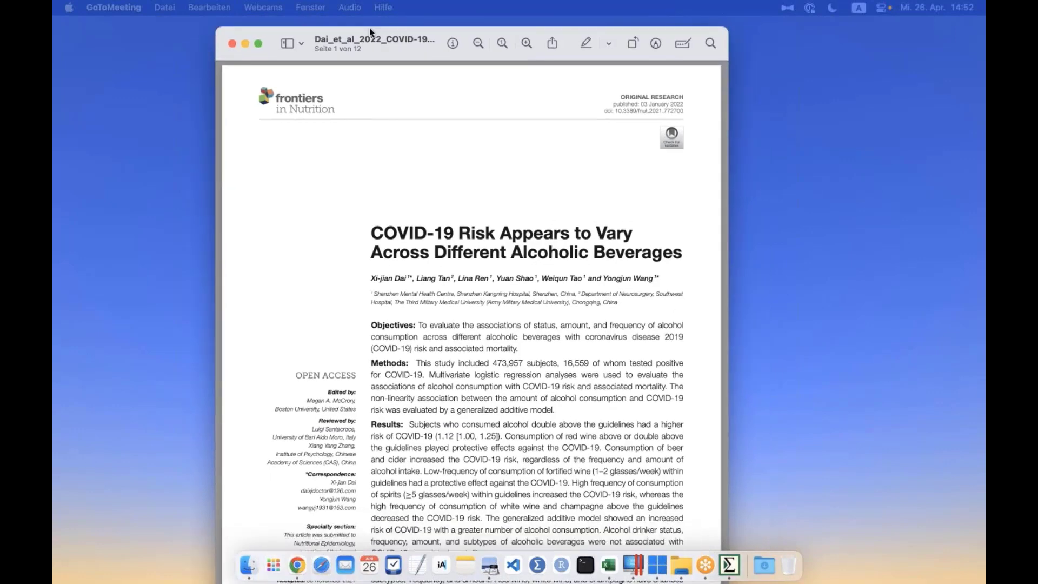
- Highlight the second line of the paper's title and go to the odds ratio forest plot in Figure 1 on page 5
scroll(518, 157, "down", 5)
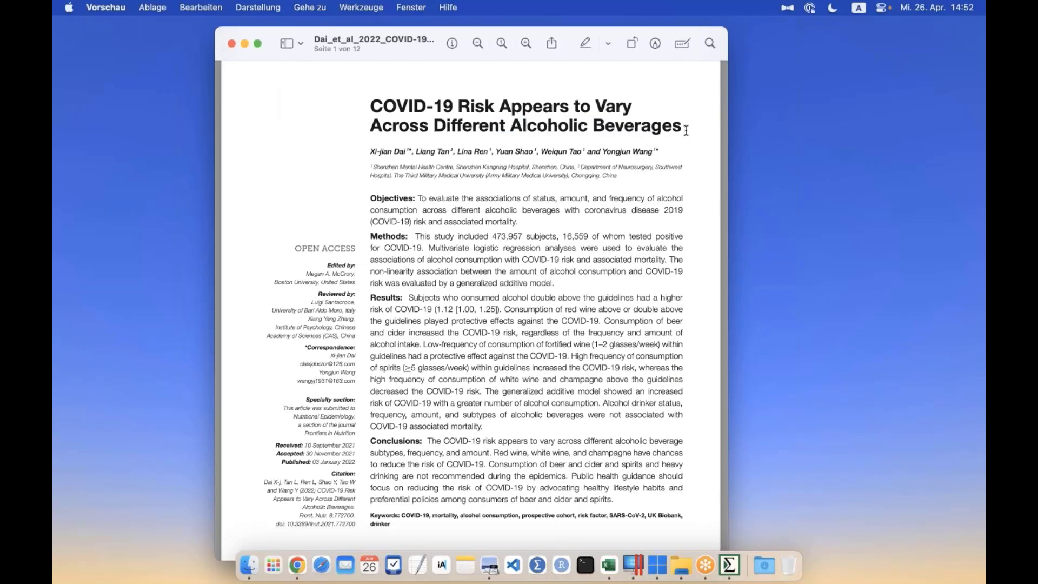
left_click_drag(684, 128, 367, 130)
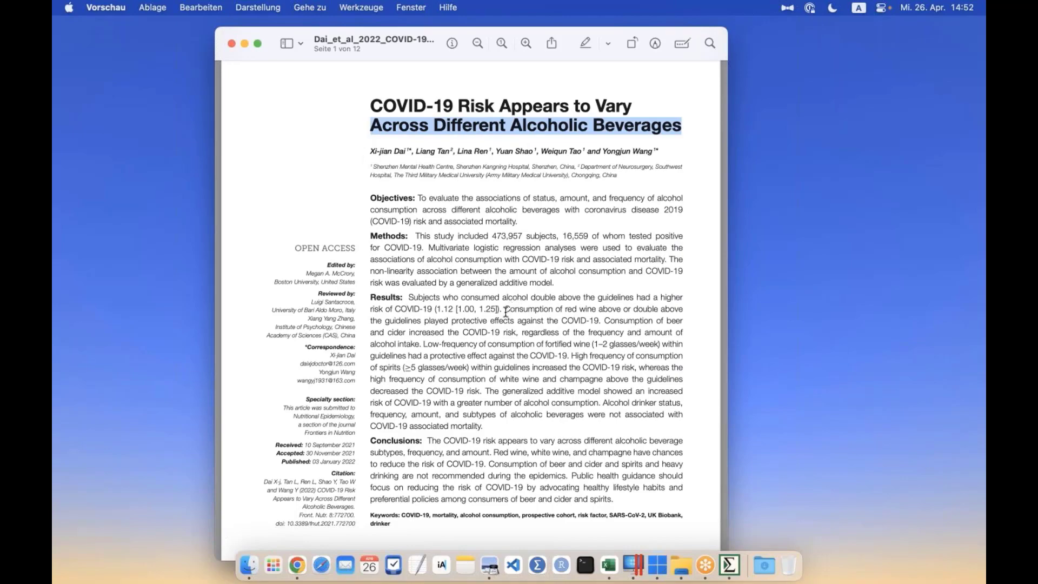
scroll(506, 312, "down", 20)
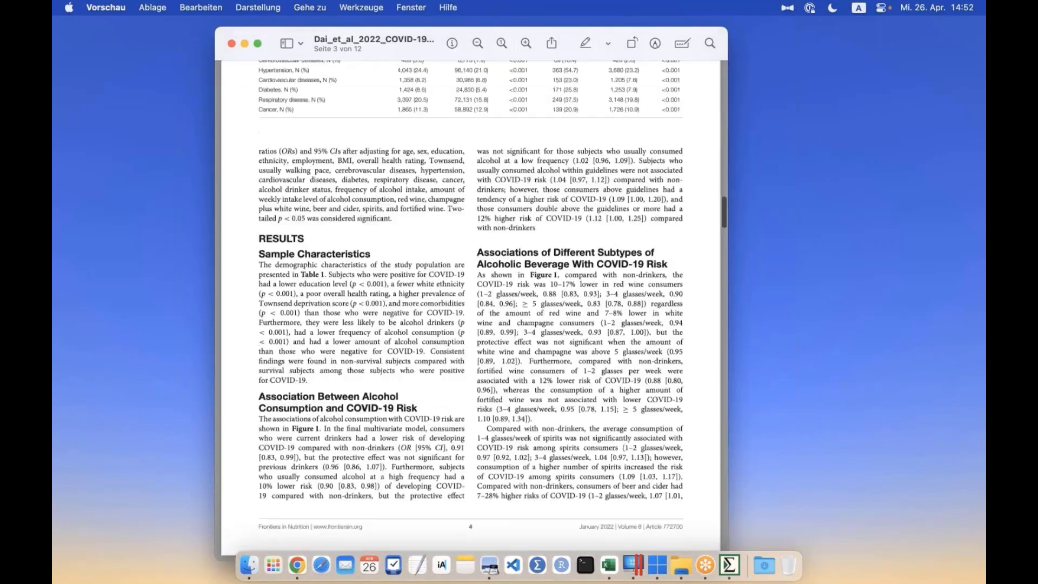
scroll(557, 141, "down", 20)
scroll(557, 142, "up", 5)
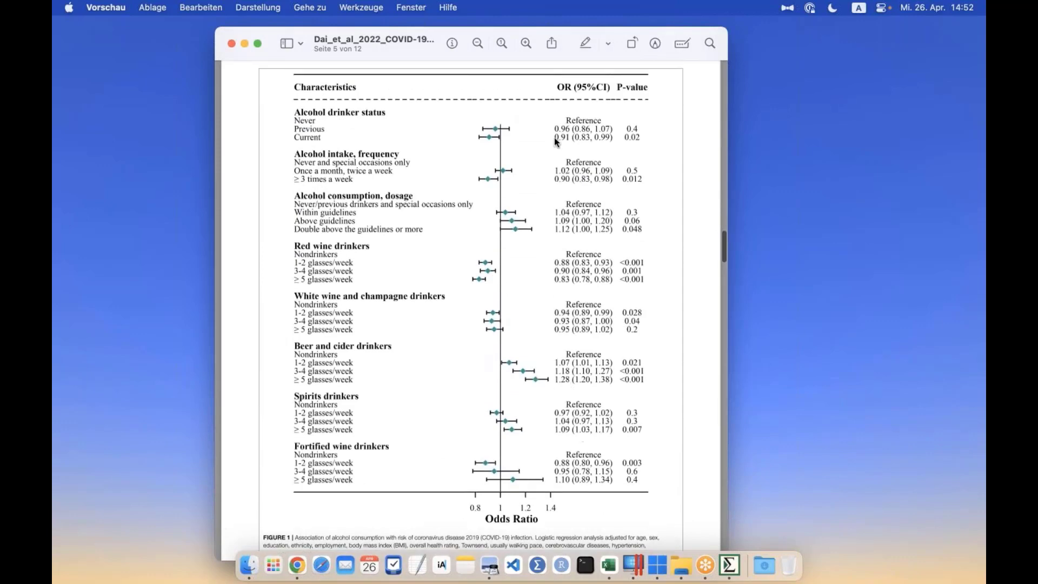
- Enlarge Figure 1 and widen the PDF window so that row labels, error bars, odds ratios and P-values fit side by side
left_click(526, 44)
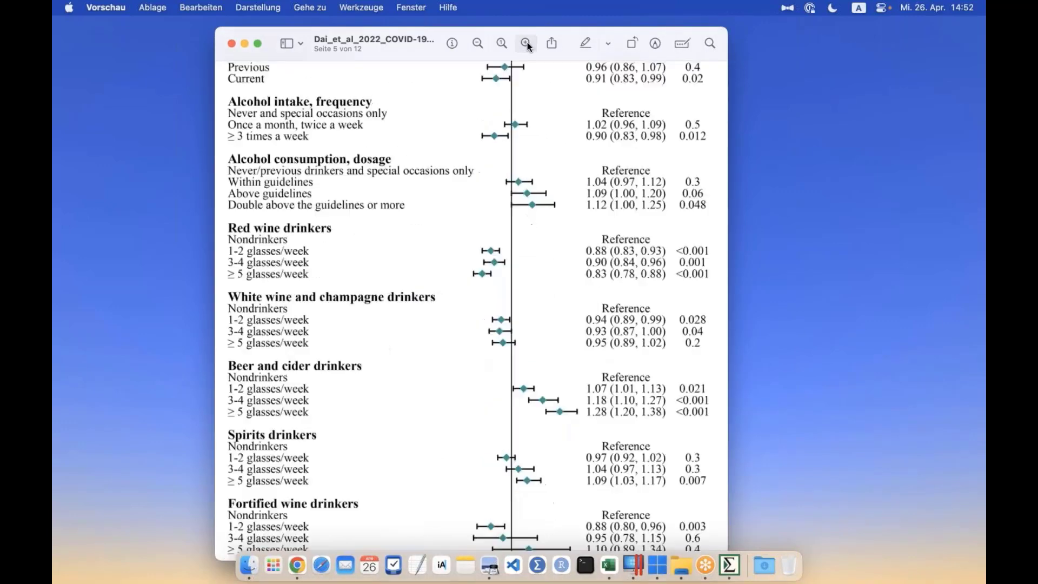
left_click(527, 43)
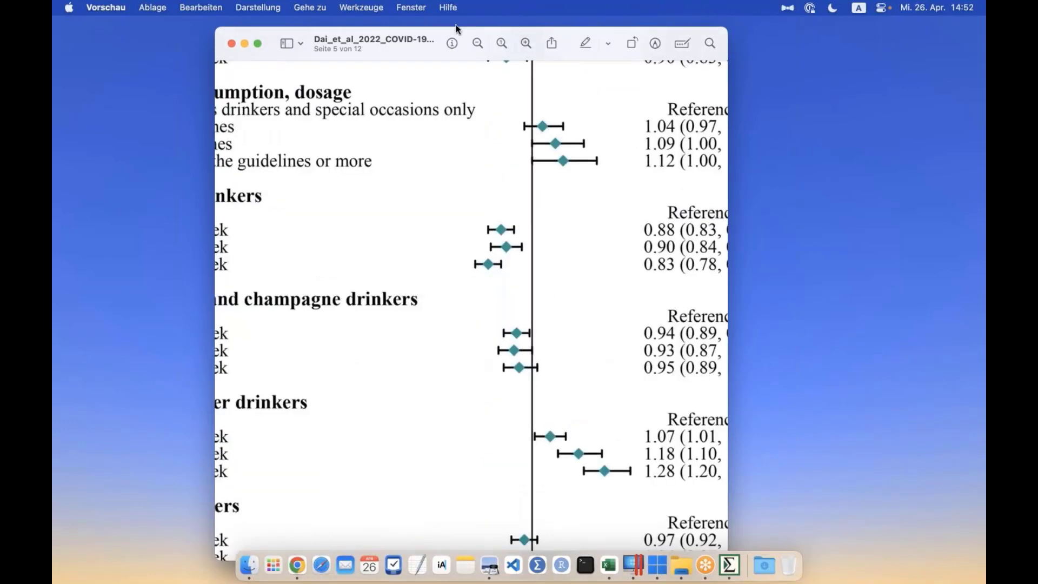
left_click_drag(455, 24, 383, 19)
left_click_drag(656, 23, 941, 40)
scroll(484, 231, "left", 4)
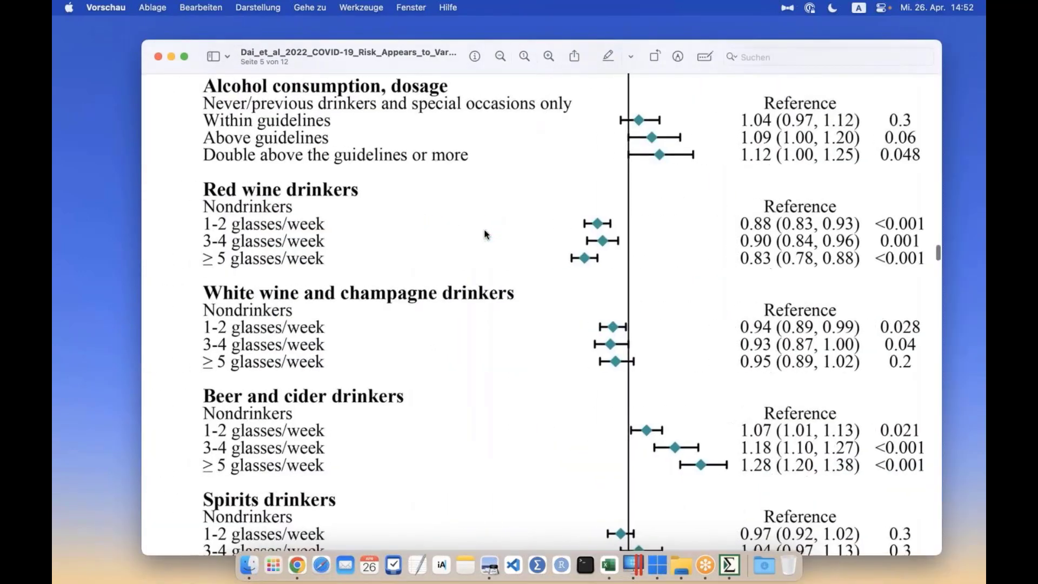
scroll(484, 229, "up", 2)
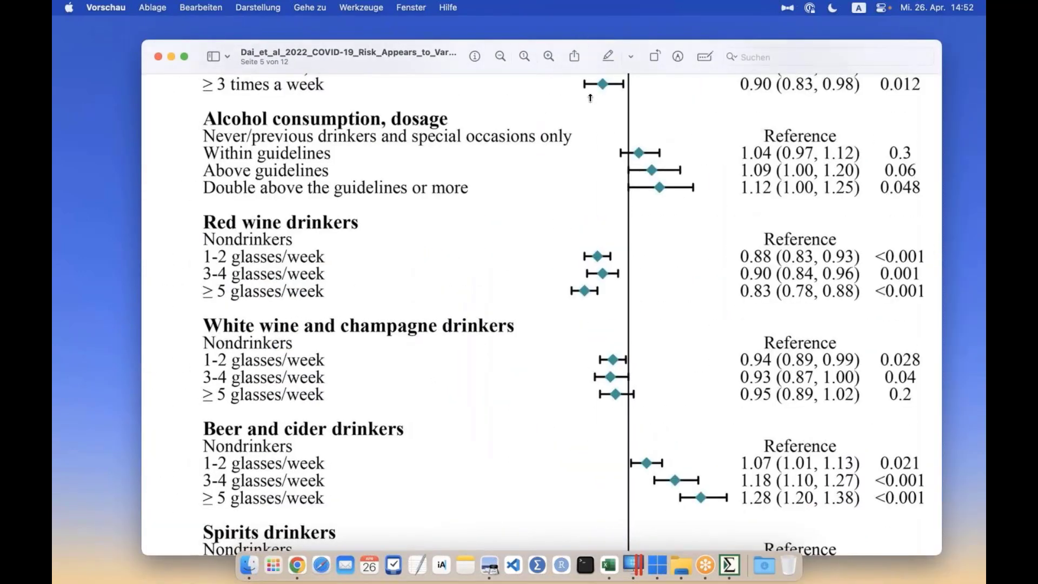
- Examine the red wine drinkers' odds ratios, confidence intervals and P-values against the reference line and the Odds Ratio axis in Figure 1
left_click_drag(590, 40, 568, 270)
scroll(564, 359, "up", 6)
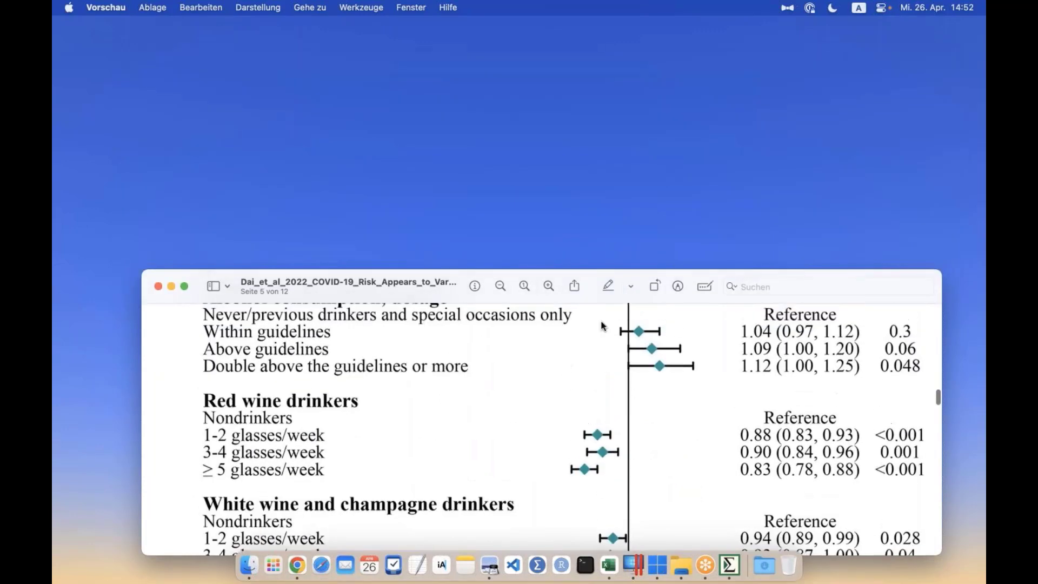
left_click_drag(783, 275, 722, 105)
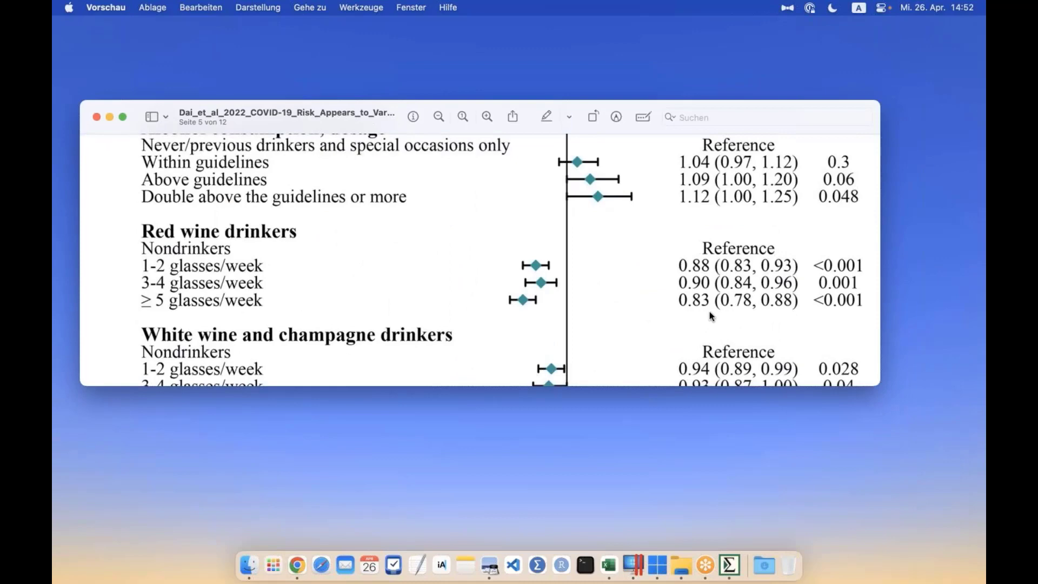
scroll(699, 295, "up", 1)
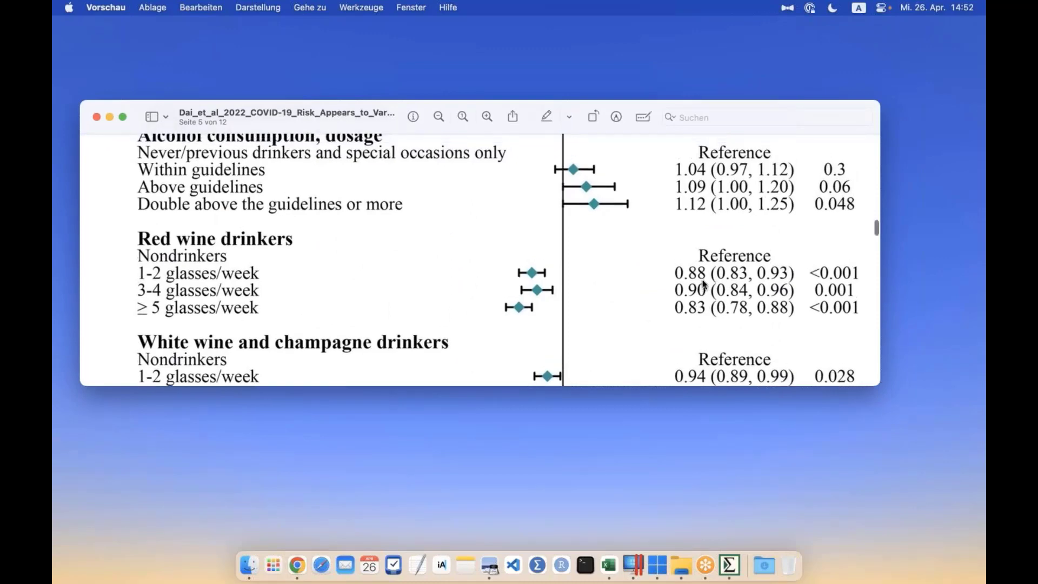
scroll(697, 282, "left", 3)
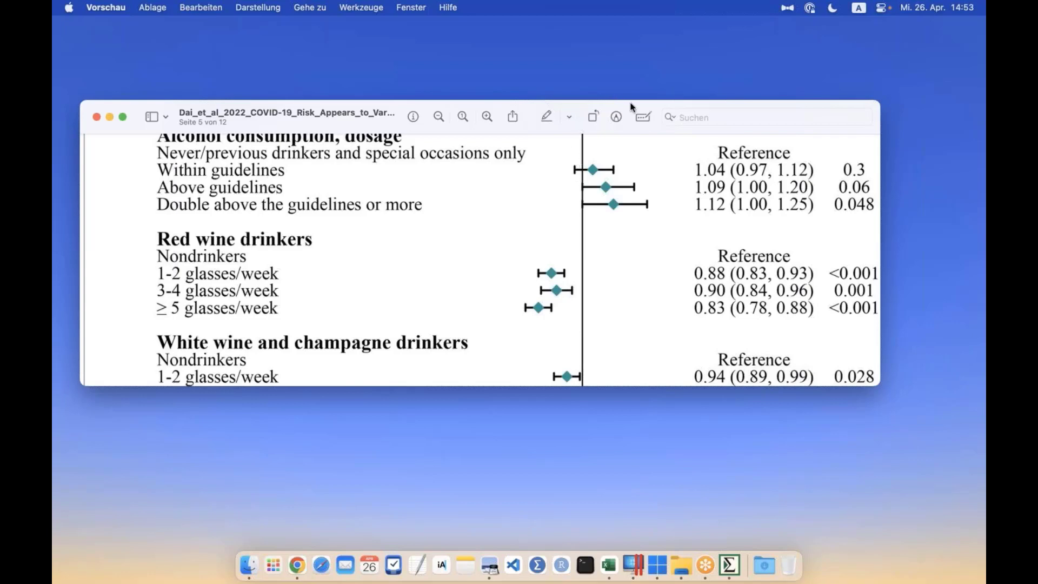
left_click_drag(631, 107, 640, 99)
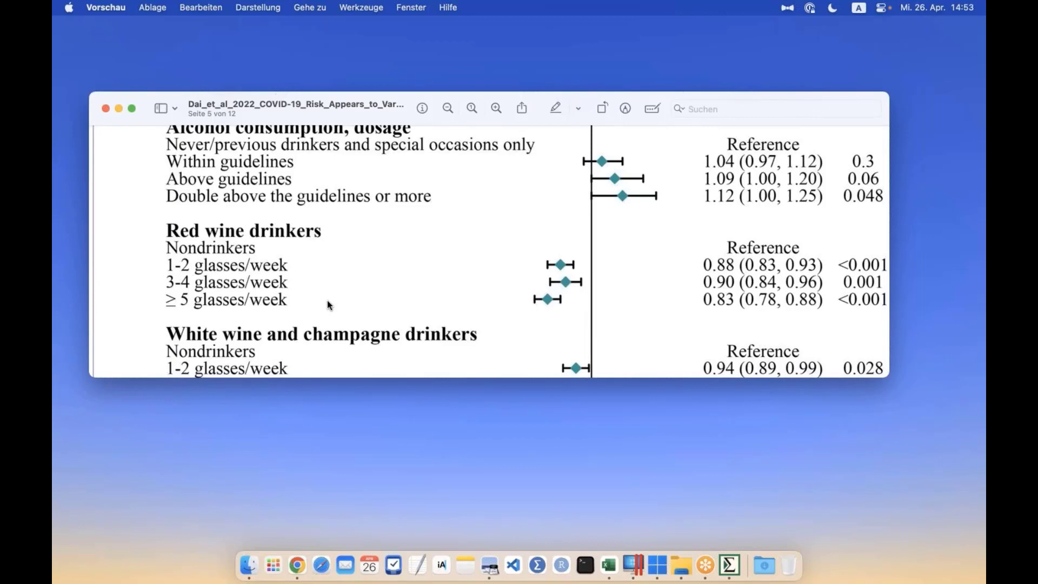
left_click_drag(411, 93, 415, 71)
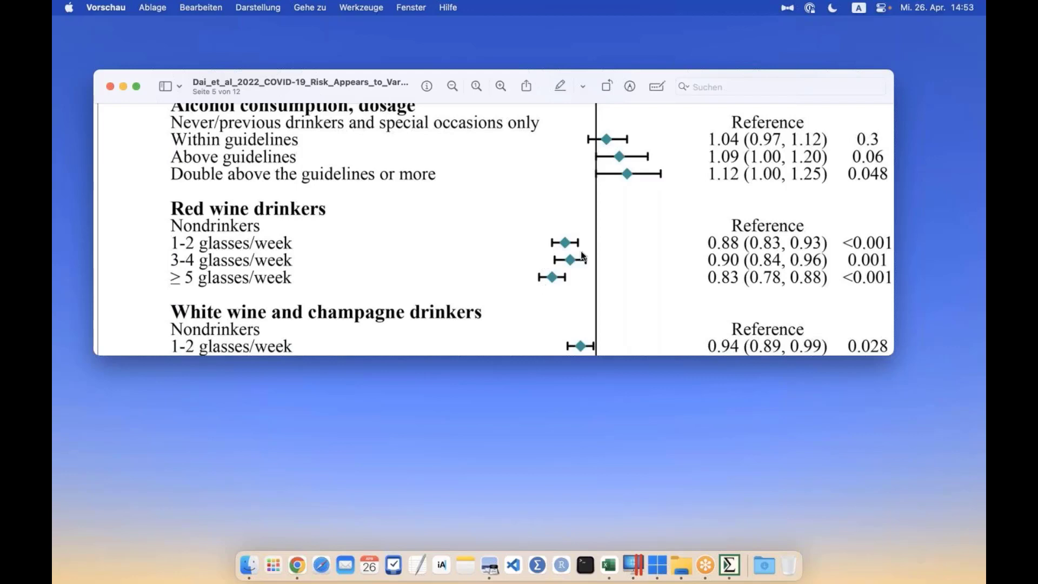
scroll(585, 279, "right", 3)
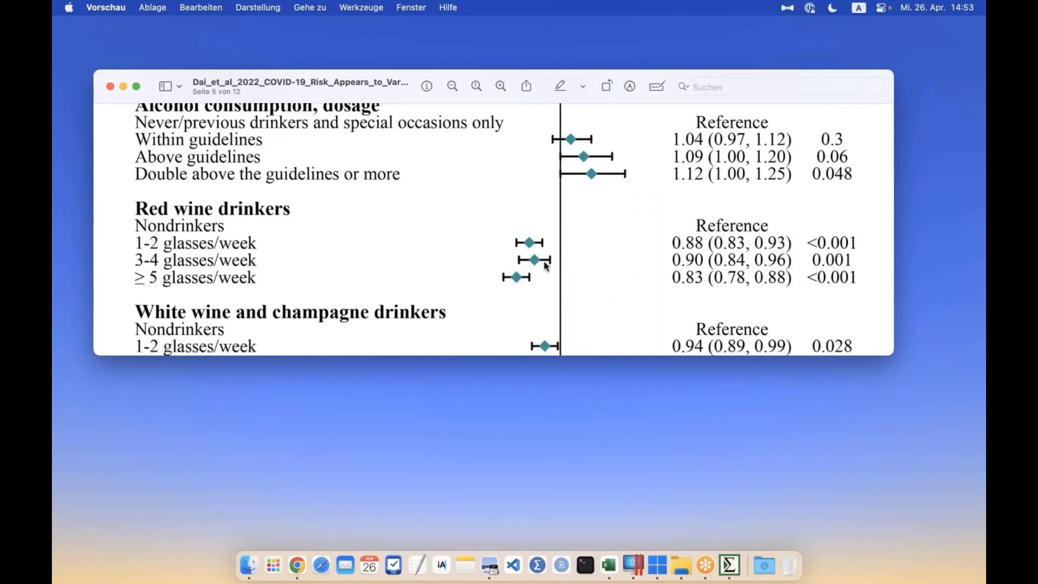
scroll(546, 265, "down", 10)
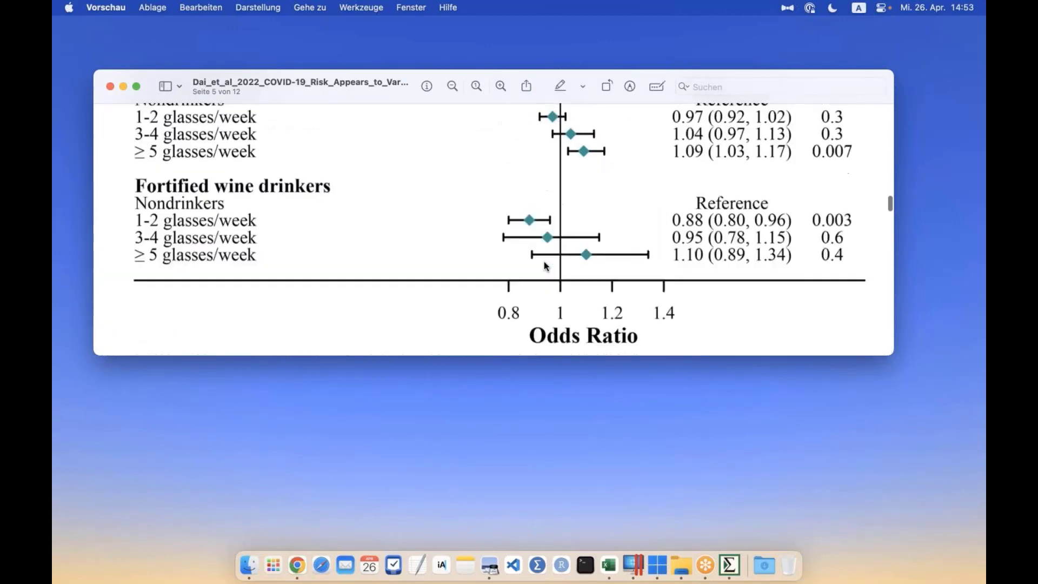
scroll(546, 266, "up", 3)
scroll(545, 265, "up", 10)
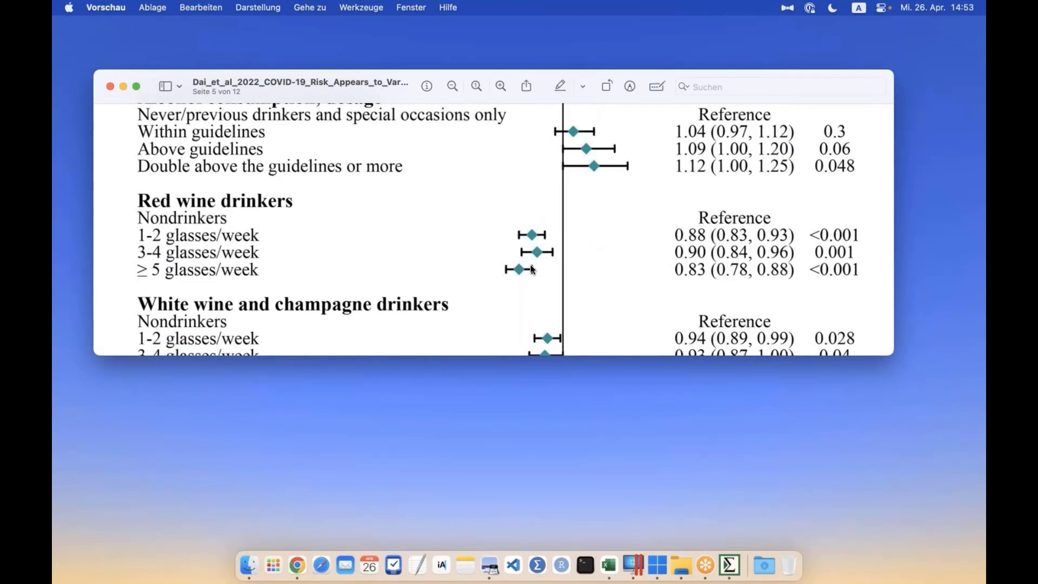
- Switch back to SigmaPlot, collapse the Virus notebook and return to Graph Page 0 of the Dai_et_al_2022_fig2 notebook
key("ctrl+Right")
key("ctrl+Right")
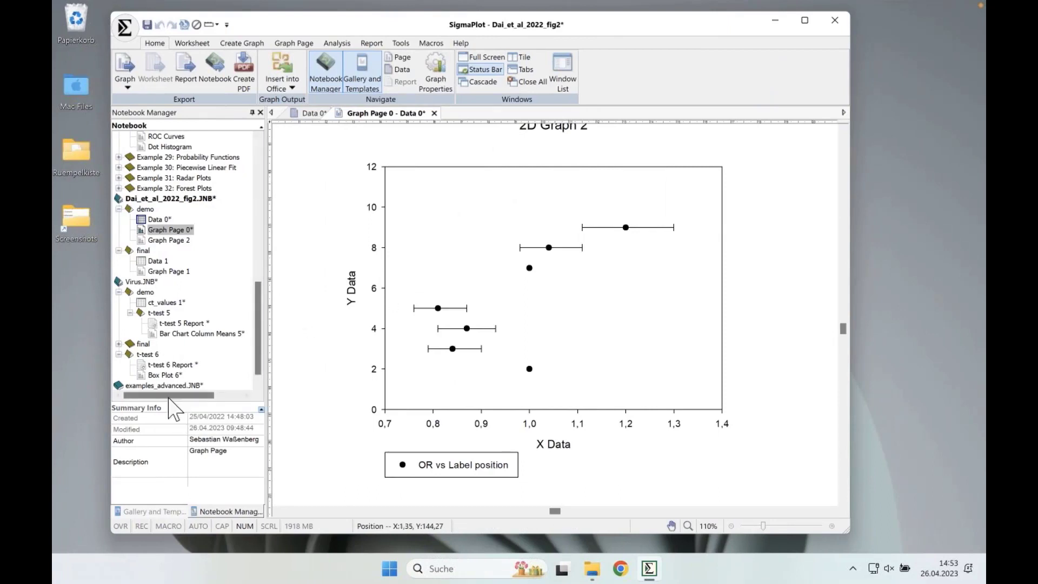
double_click(119, 281)
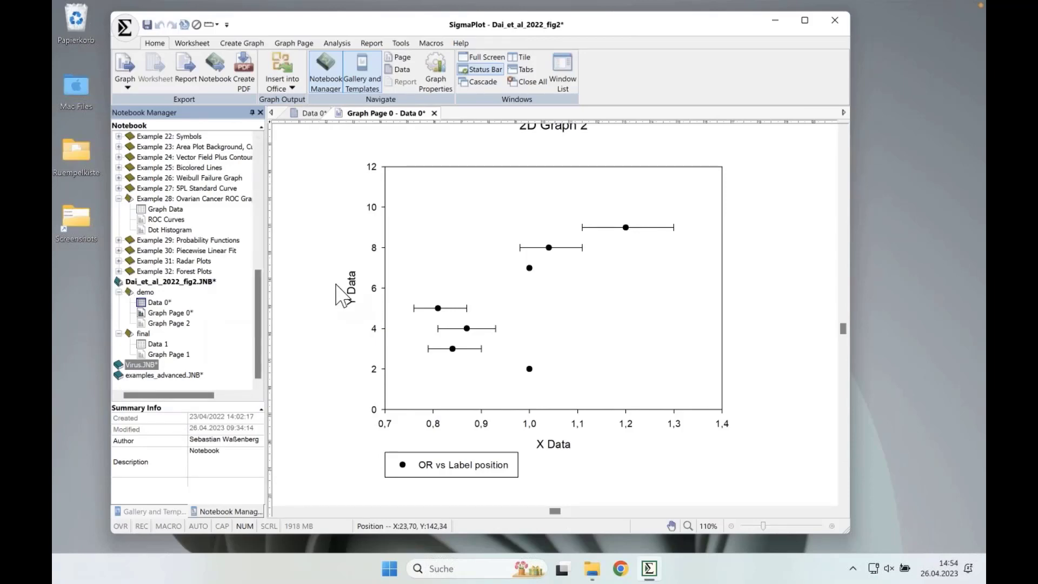
left_click(145, 282)
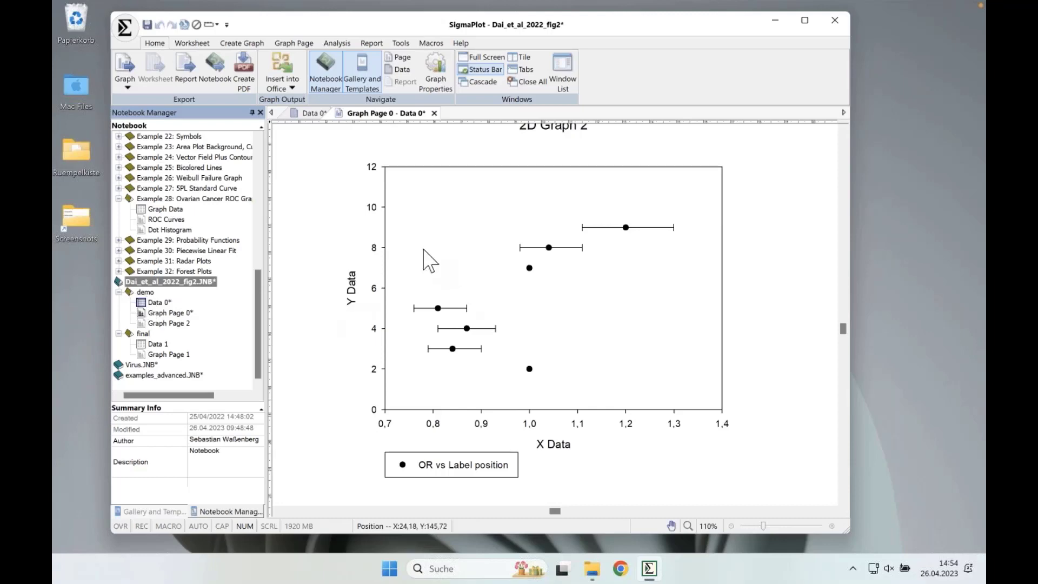
left_click(316, 114)
left_click(382, 114)
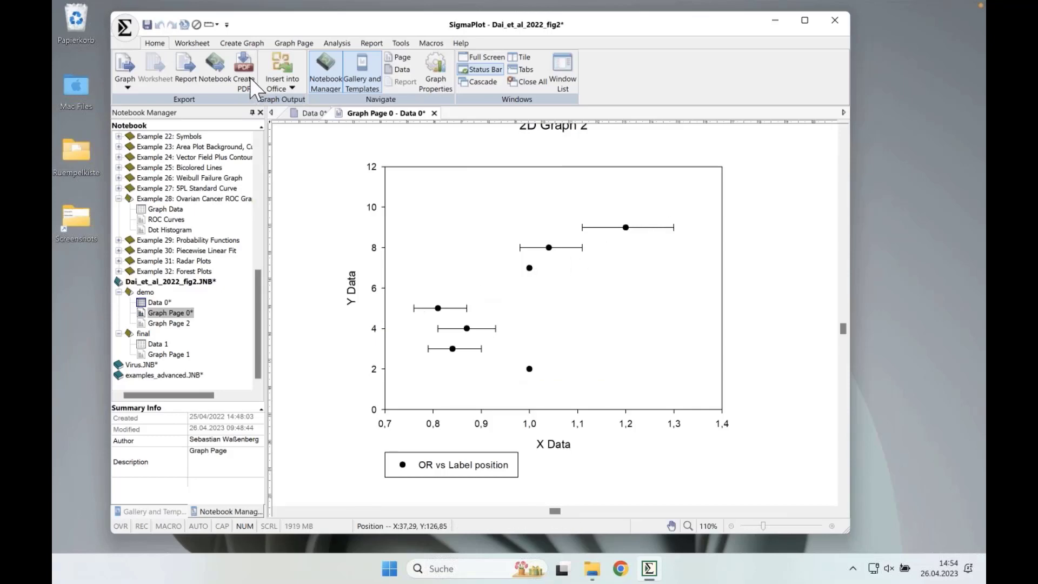
- Look through the Scatter and Line graph types available for creating a new graph, including the scatter plots with error bars
left_click(294, 43)
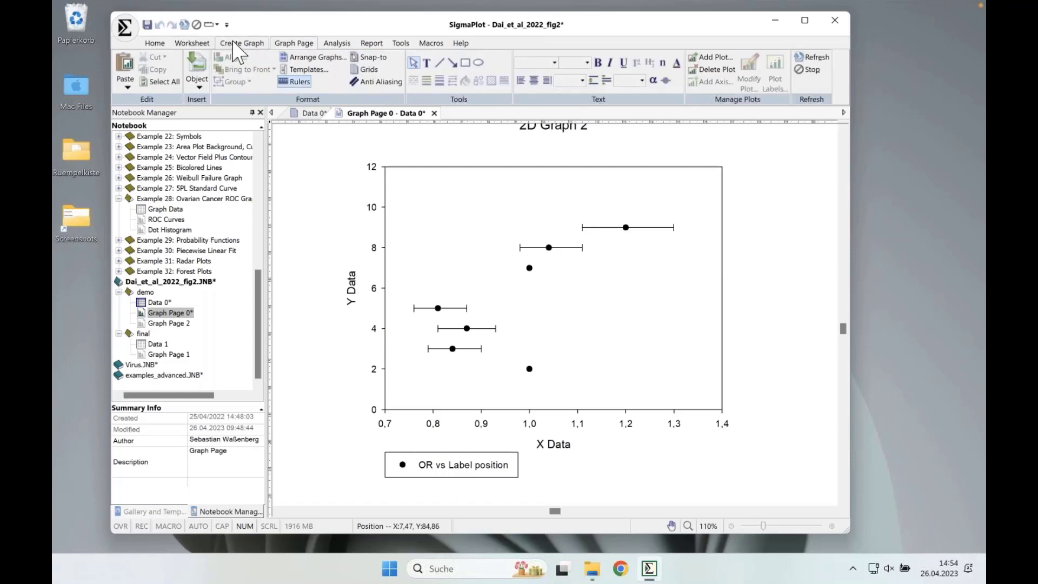
left_click(233, 45)
left_click(162, 84)
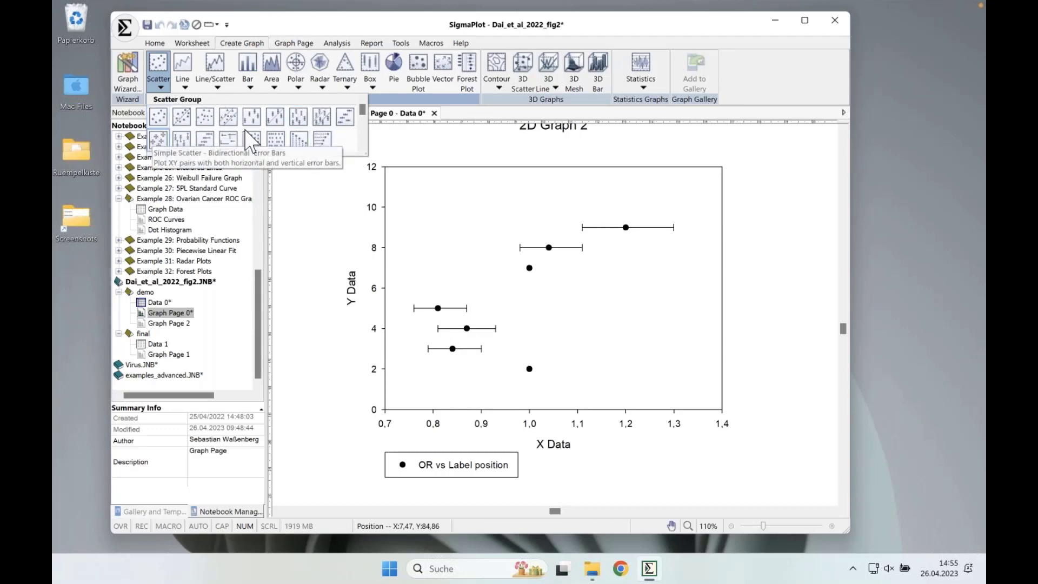
mouse_move(362, 110)
left_mouse_down()
mouse_move(366, 152)
mouse_move(363, 126)
left_mouse_up()
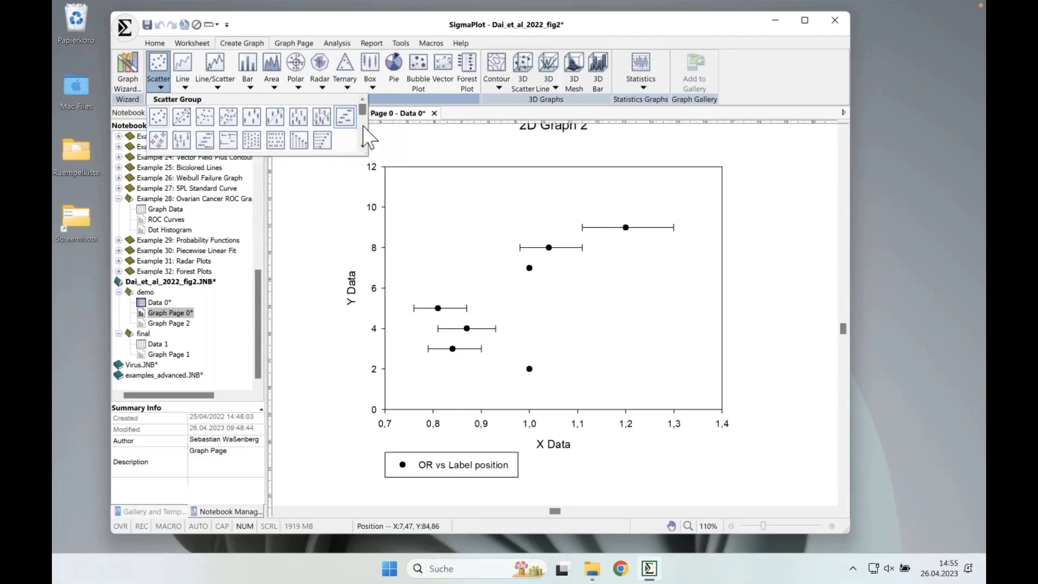
left_click(186, 81)
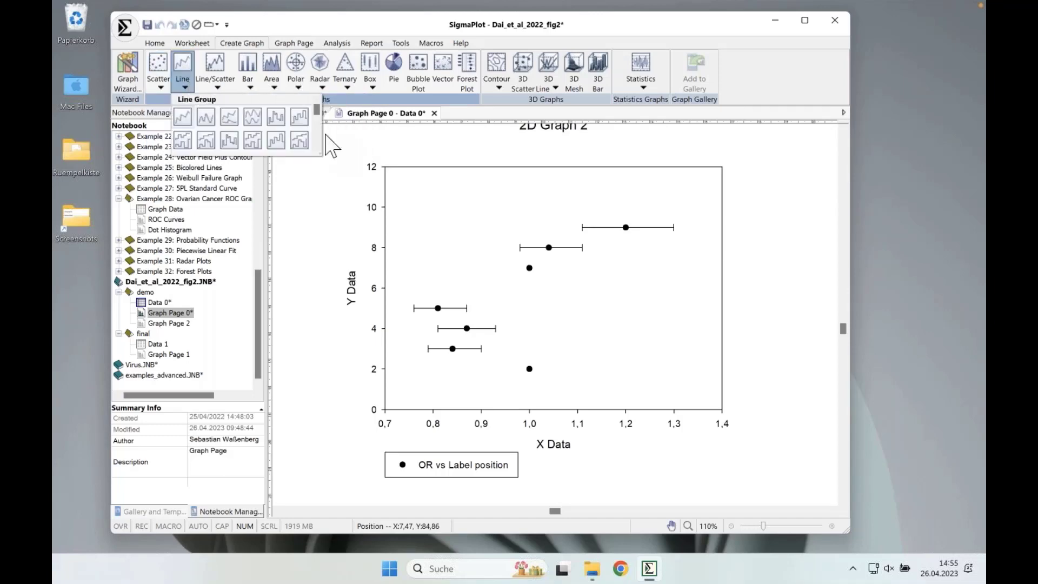
left_click(334, 186)
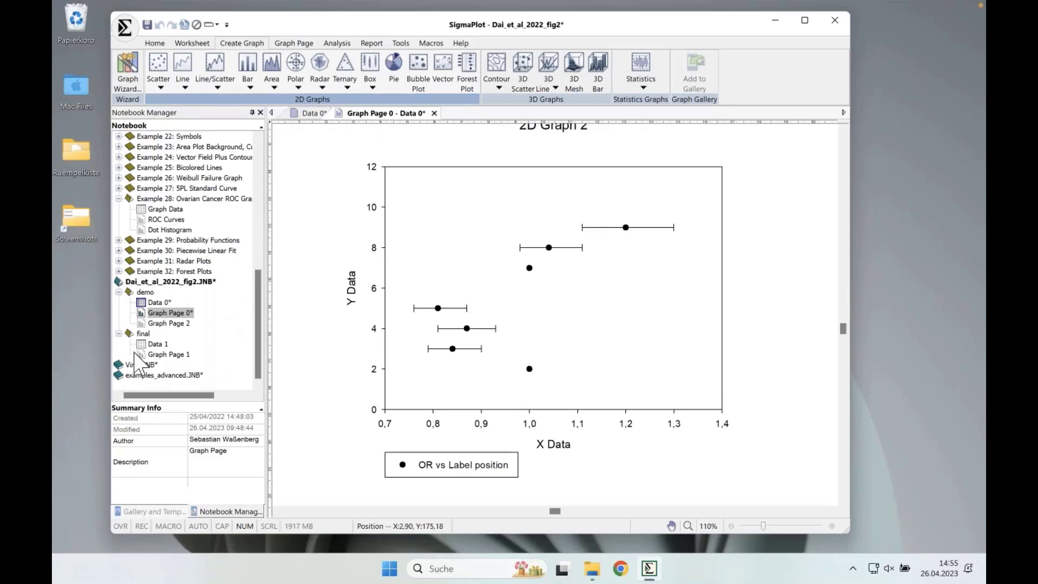
- Open Data 1 and Graph Page 1 from the final section of Dai_et_al_2022_fig2 and close the demo section's Graph Page 0
double_click(156, 344)
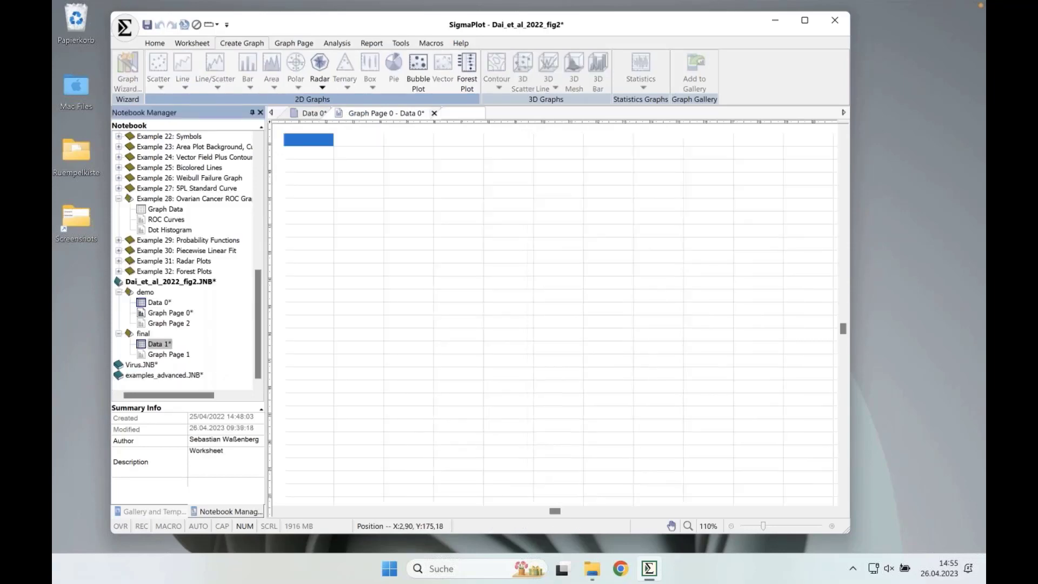
double_click(168, 354)
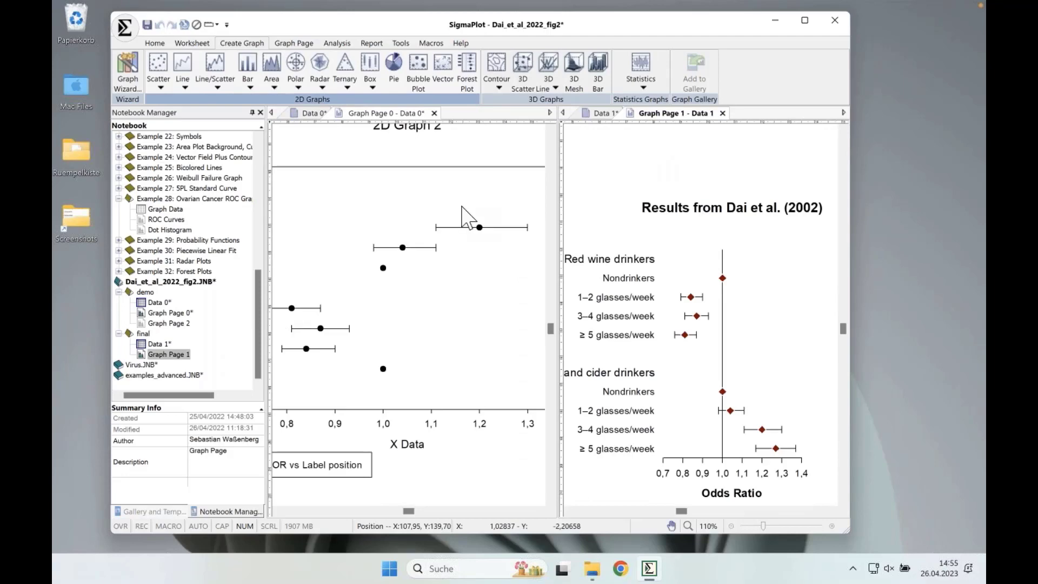
left_click(434, 113)
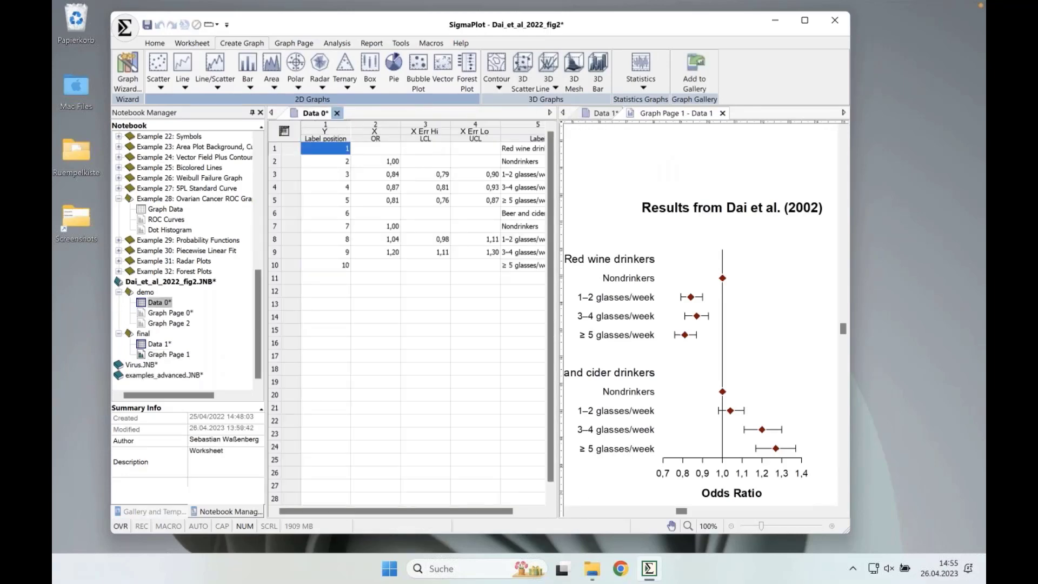
- Close the demo section's Data 0 worksheet and compare the Label column of Data 1 with the labels on Graph Page 1
left_click(337, 113)
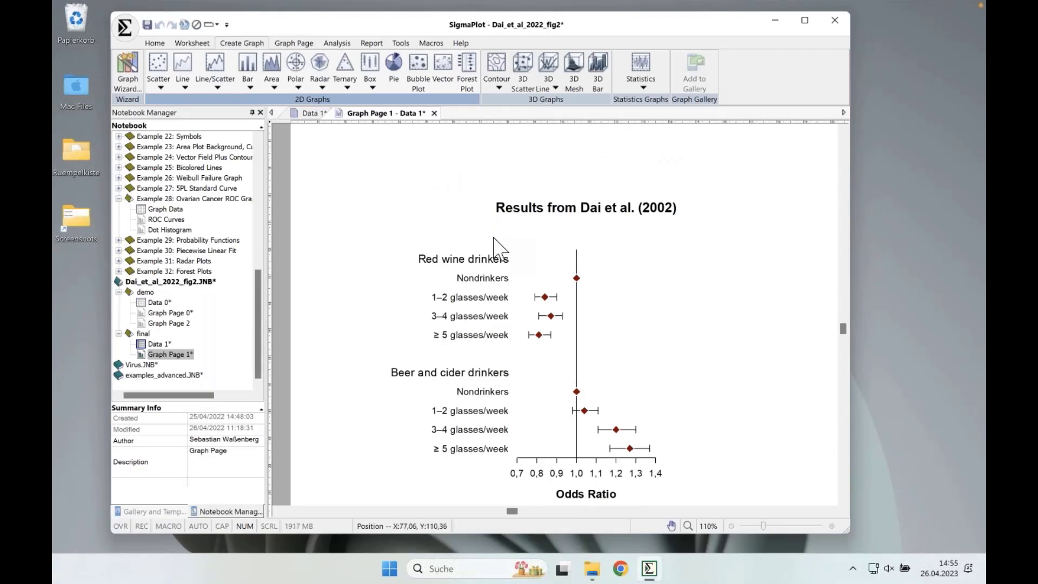
left_click(316, 114)
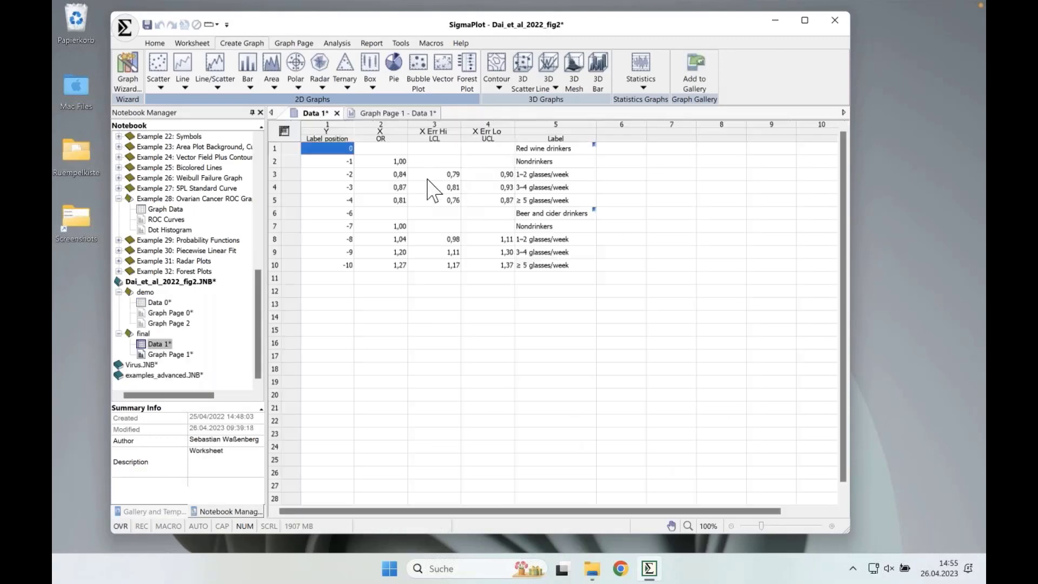
left_click(393, 112)
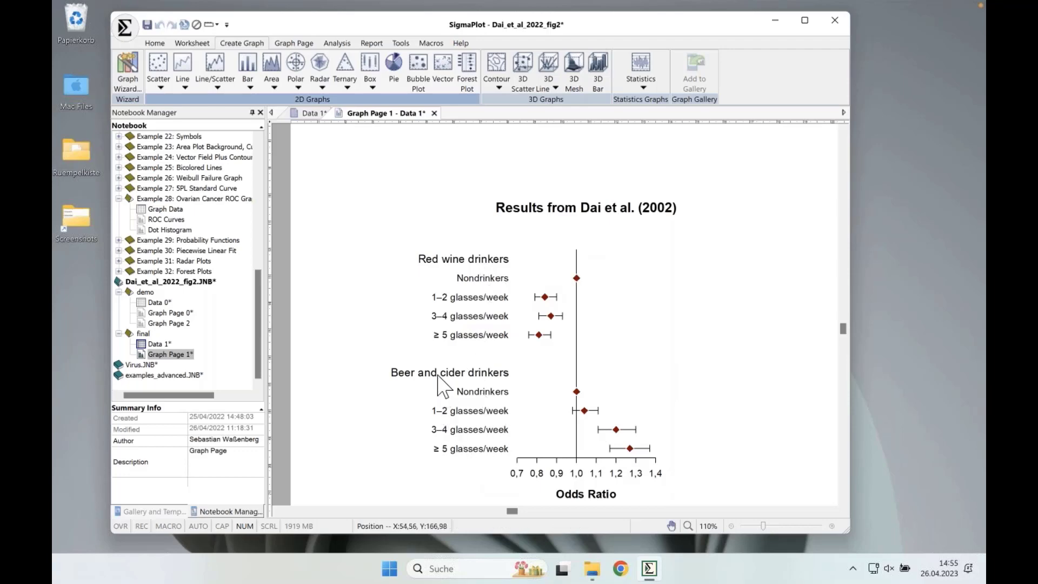
left_click(483, 392)
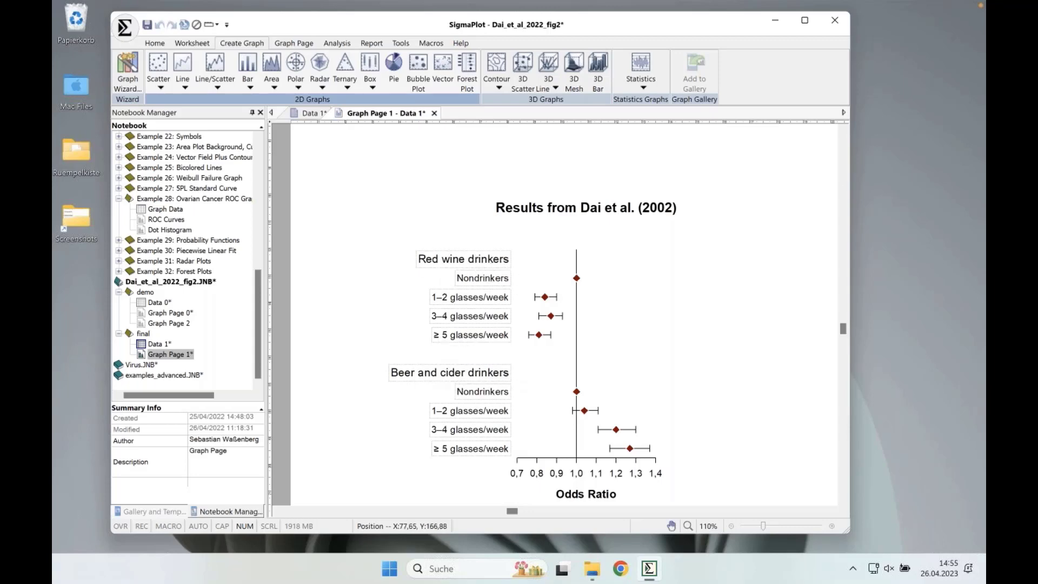
left_click(312, 114)
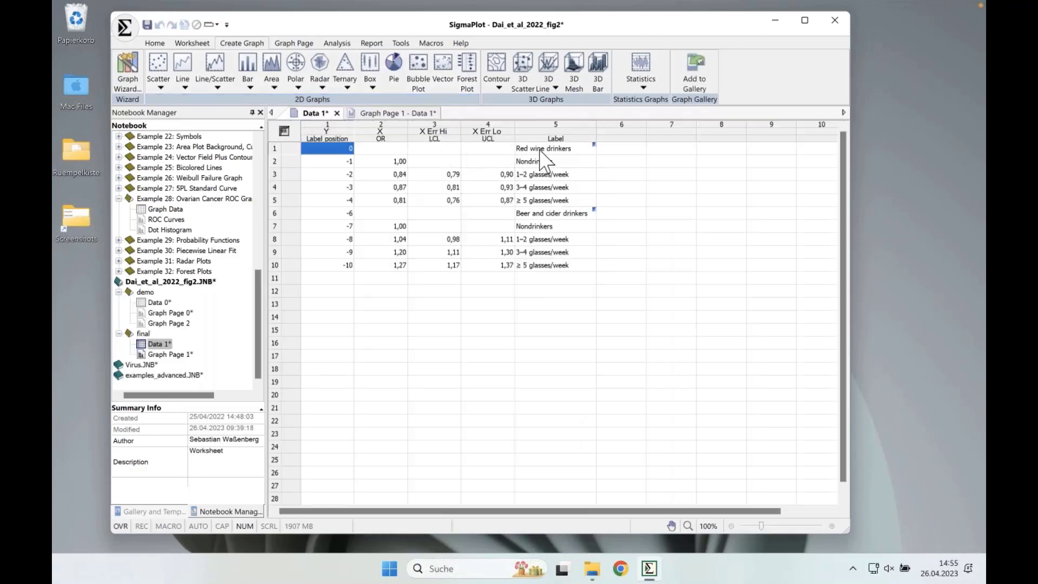
left_click_drag(541, 151, 547, 268)
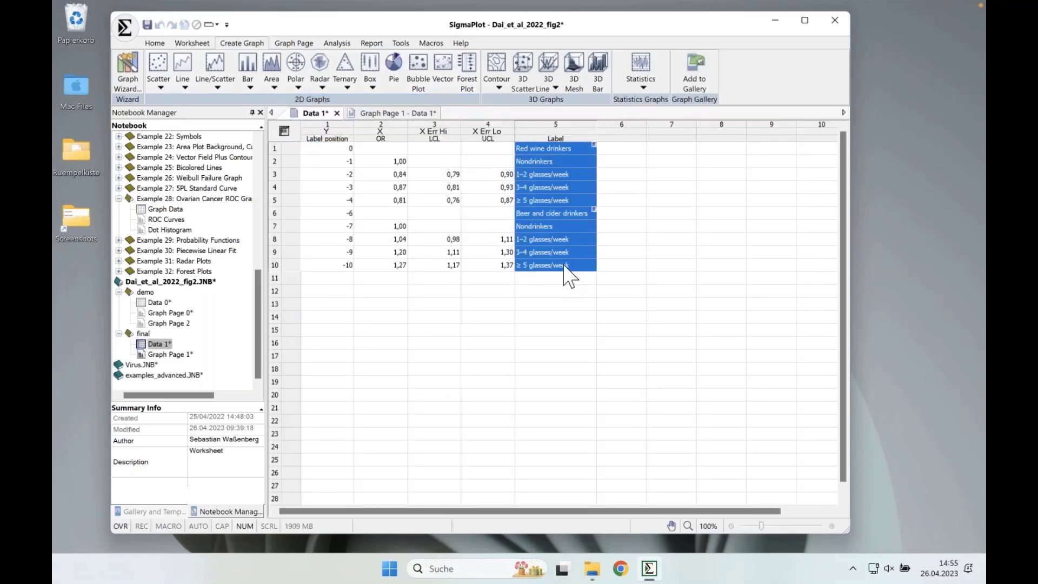
left_click(622, 201)
- Format the "Red wine drinkers" label in the Label column of Data 1 with font size 20
left_click(527, 150)
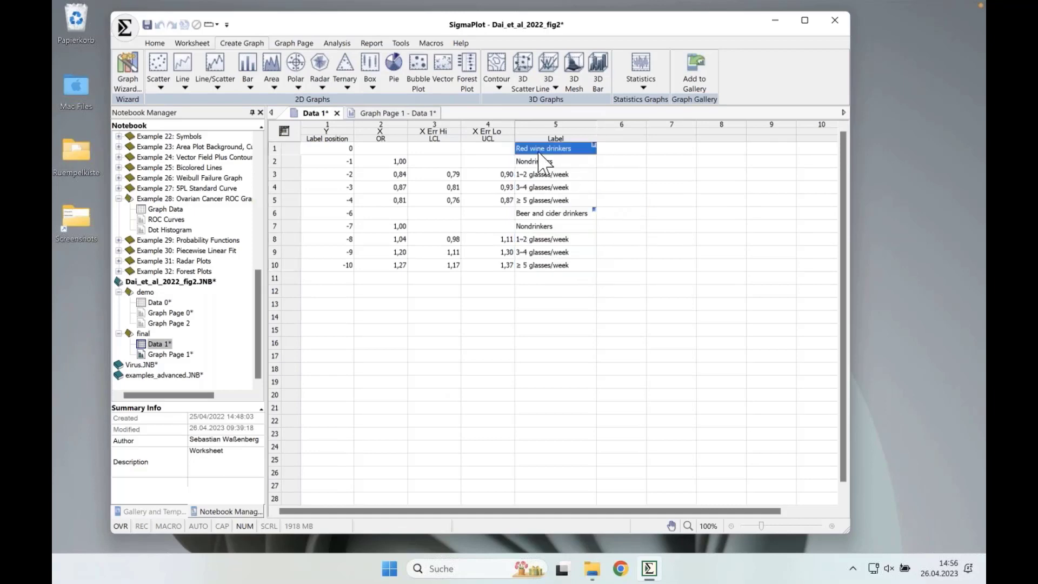
right_click(528, 153)
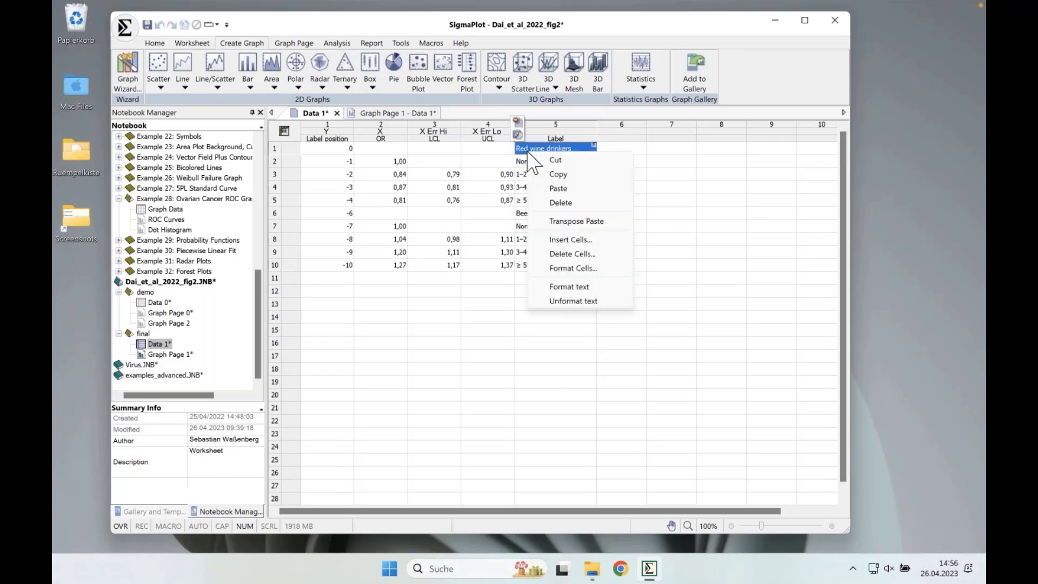
left_click(578, 290)
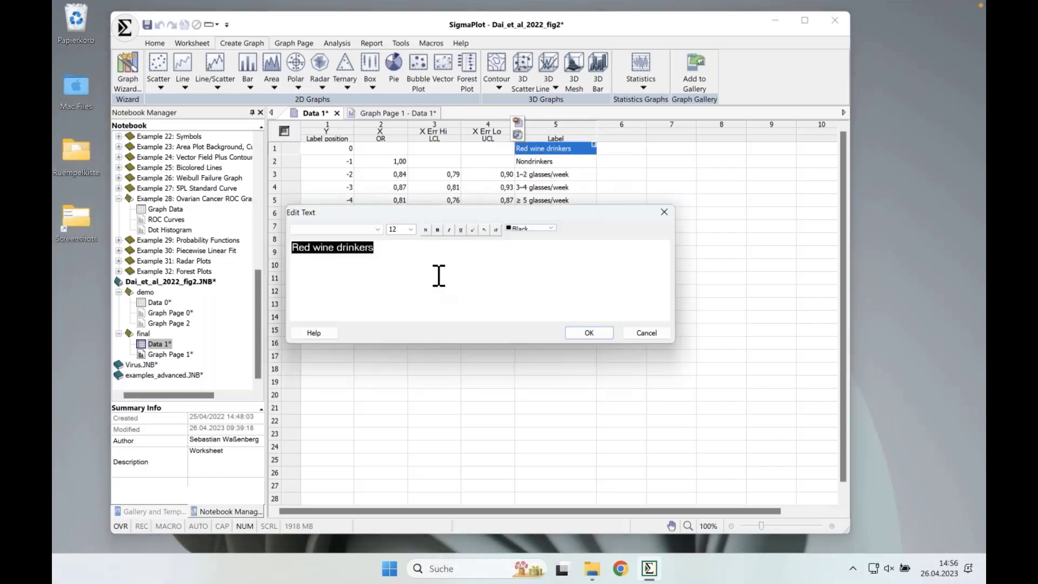
left_click_drag(404, 253, 272, 250)
left_click(411, 230)
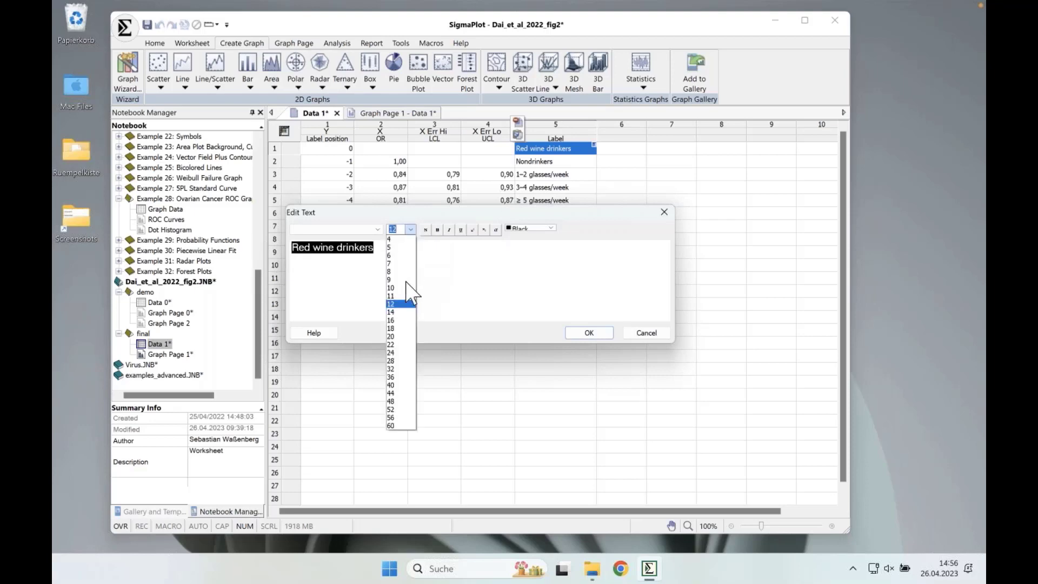
left_click(391, 336)
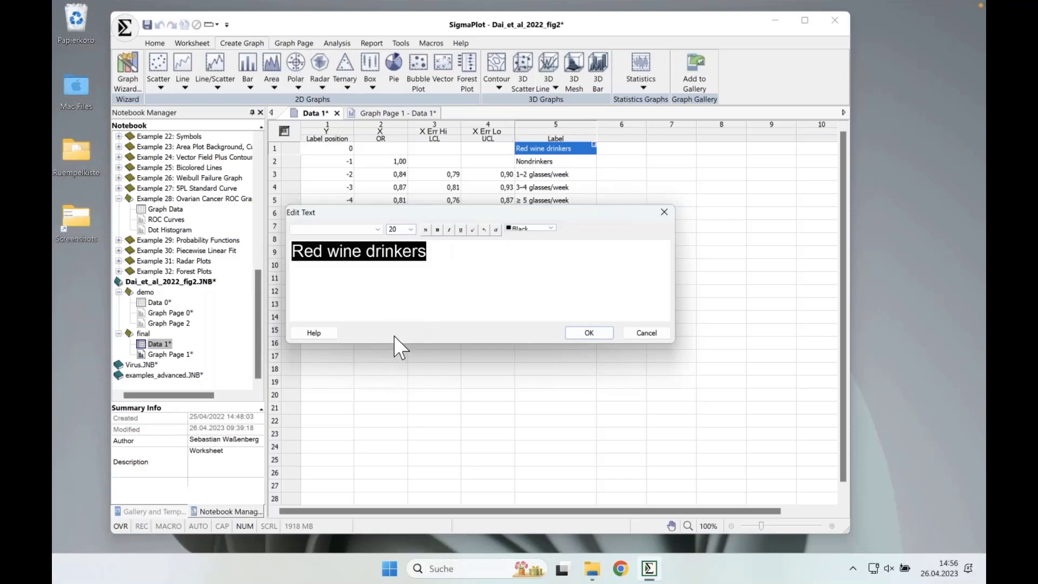
left_click(594, 332)
left_click(632, 204)
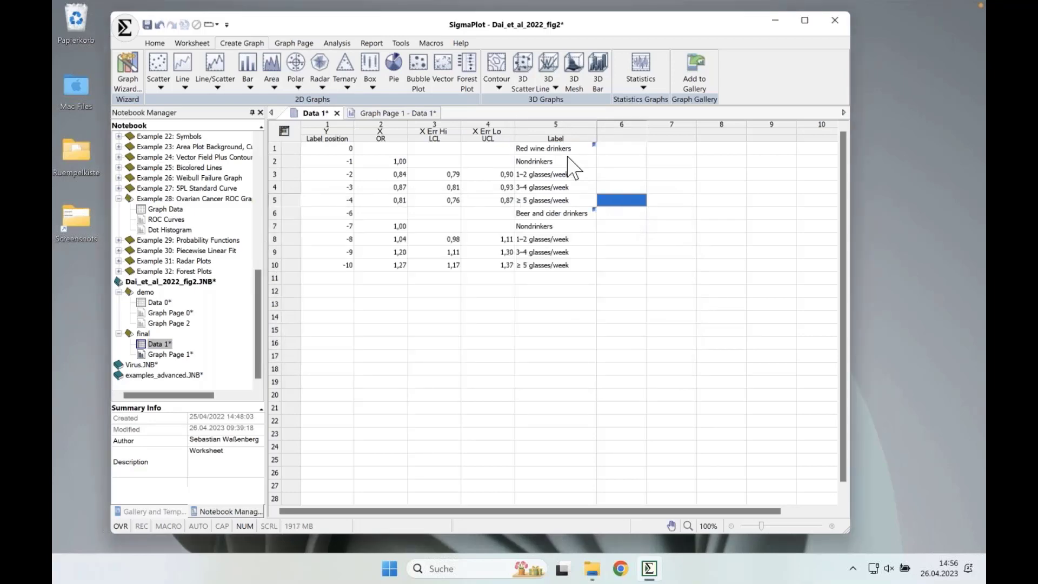
- Check the enlarged "Red wine drinkers" label in its worksheet cell preview and on Graph Page 1
mouse_move(556, 152)
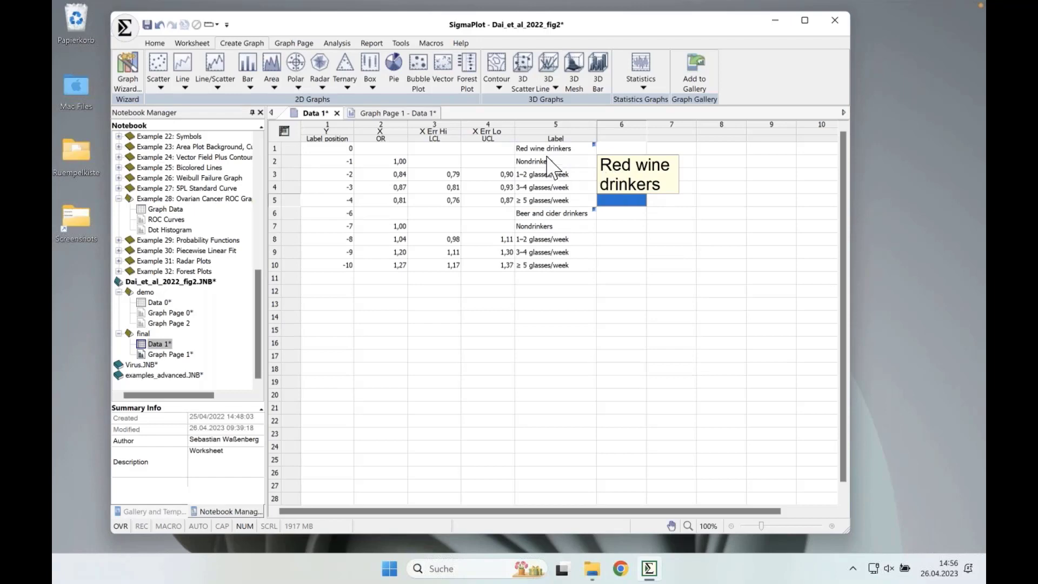
left_click(414, 115)
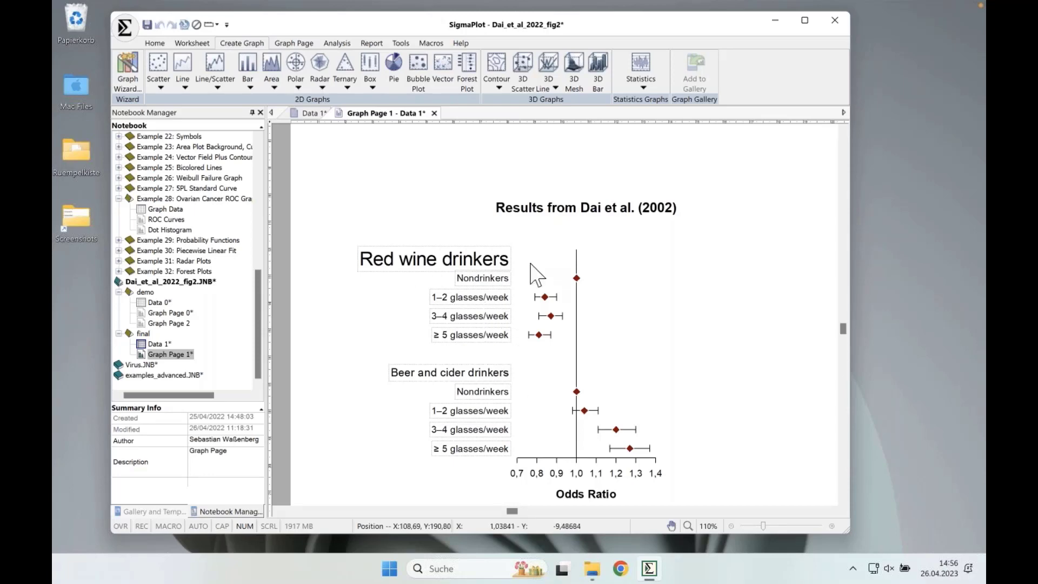
left_click(314, 113)
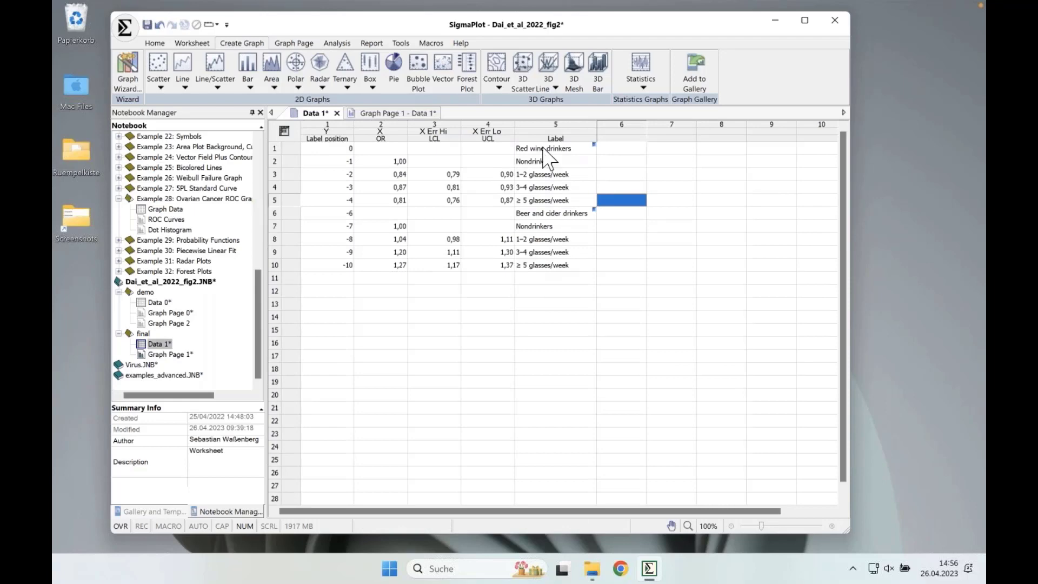
left_click(385, 113)
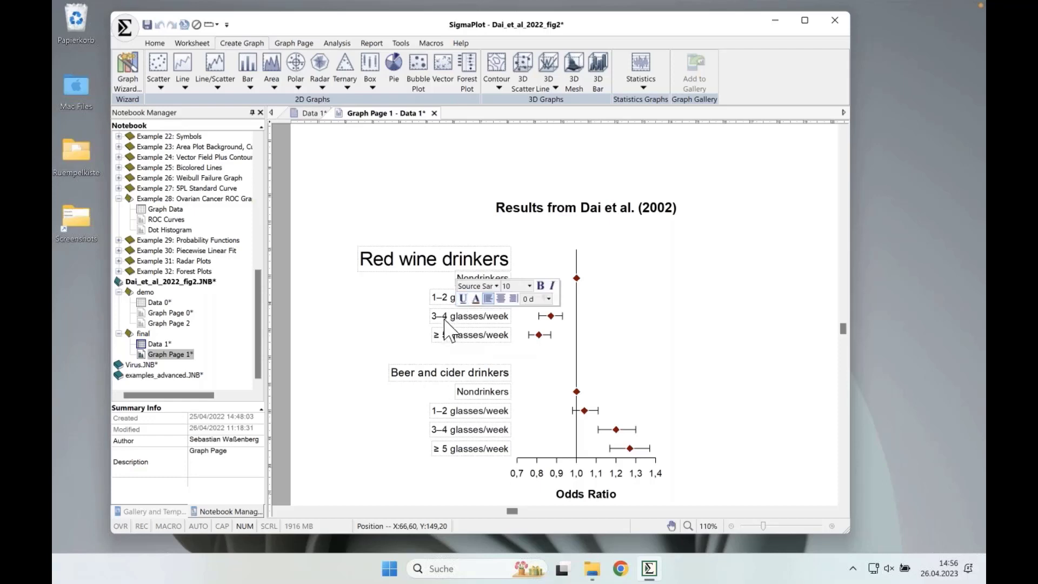
- Inspect the text formatting options for the "1–2 glasses/week" label in row 3 of Data 1 and close them without changes
left_click(311, 114)
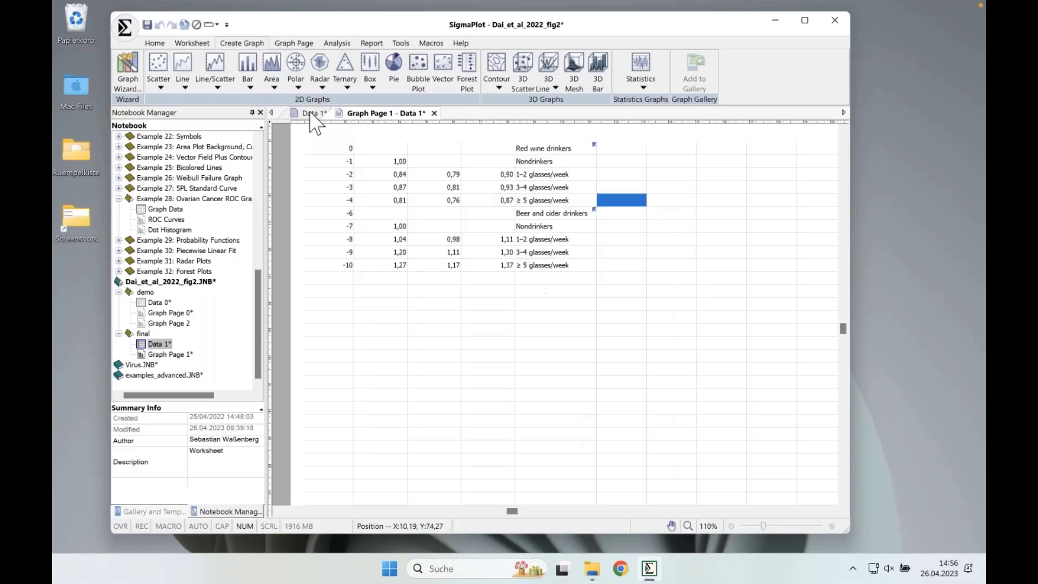
left_click(547, 175)
right_click(542, 185)
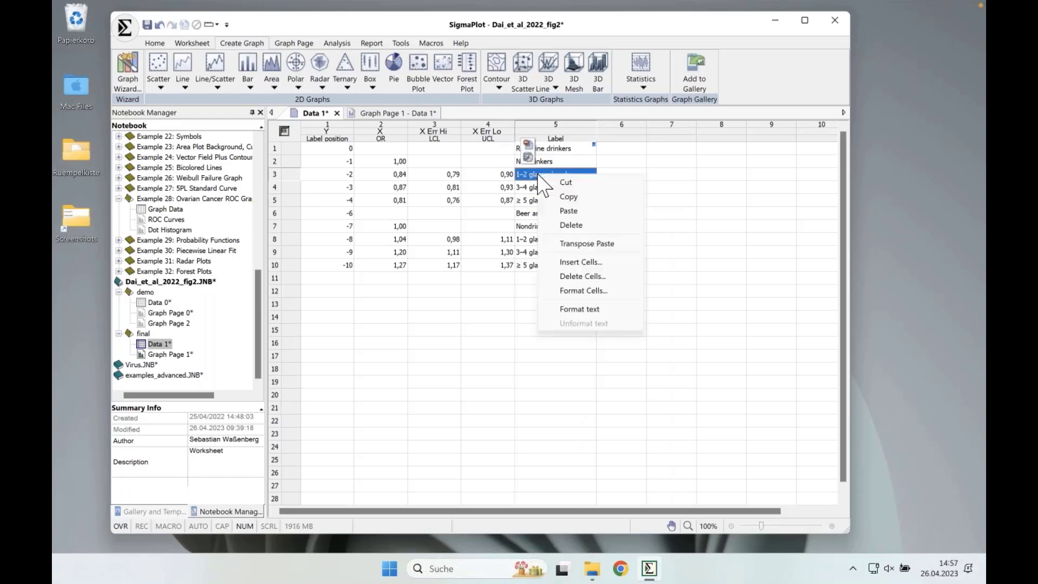
left_click(569, 309)
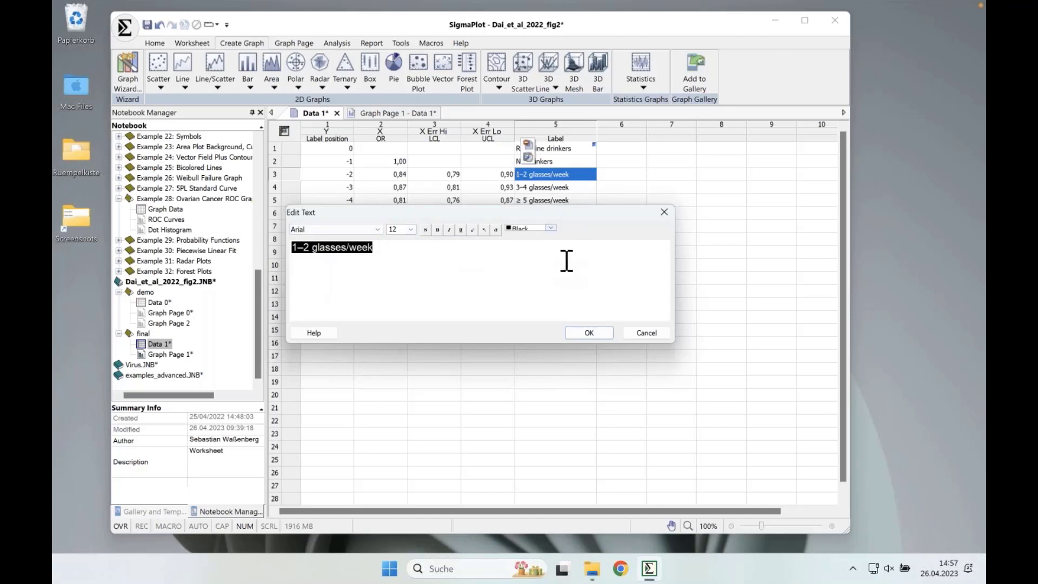
left_click(476, 249)
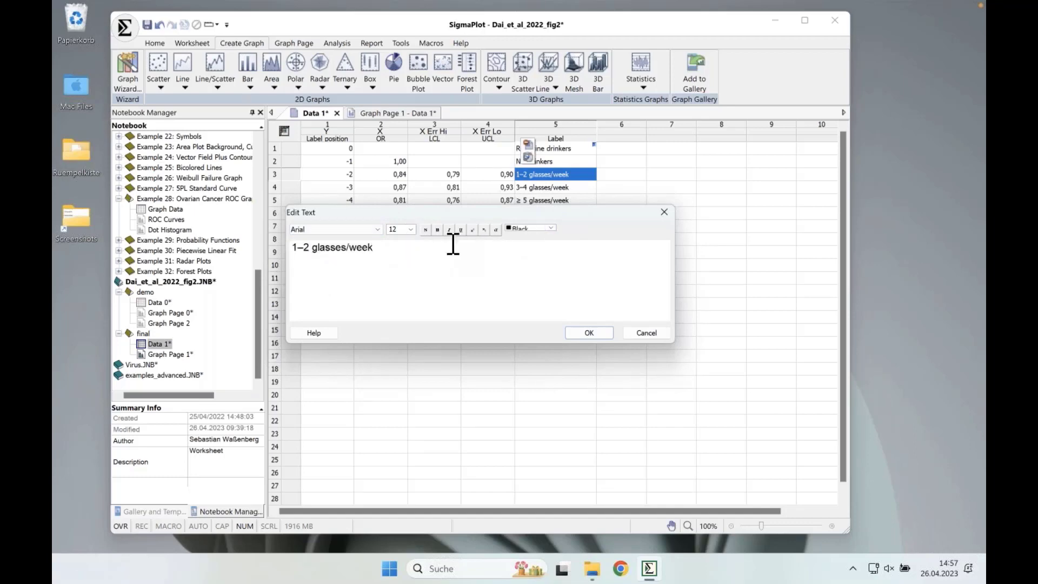
left_click(645, 333)
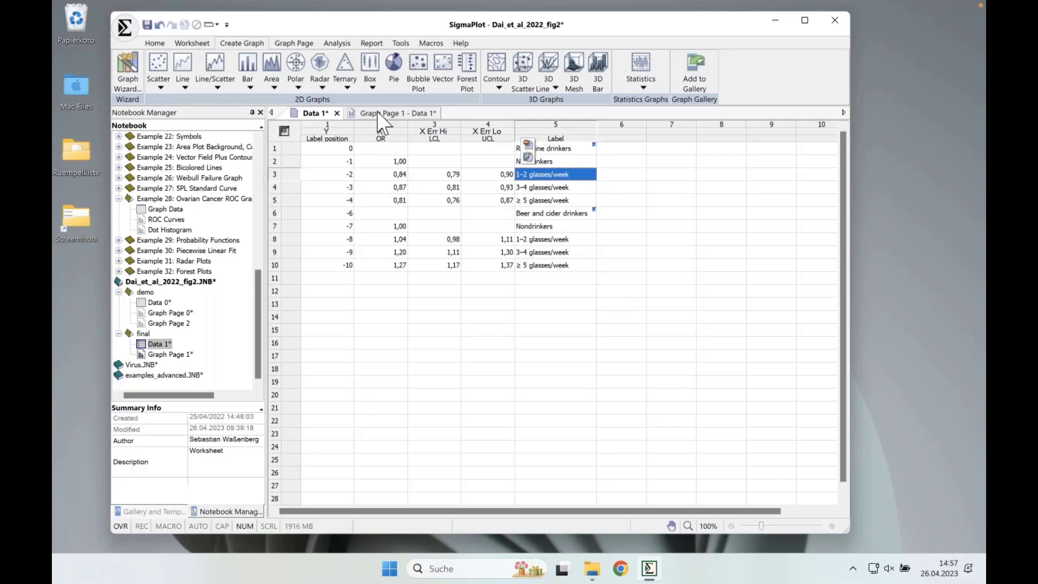
- Return to Graph Page 1 and start exporting the forest plot to a file
left_click(378, 112)
left_click(630, 300)
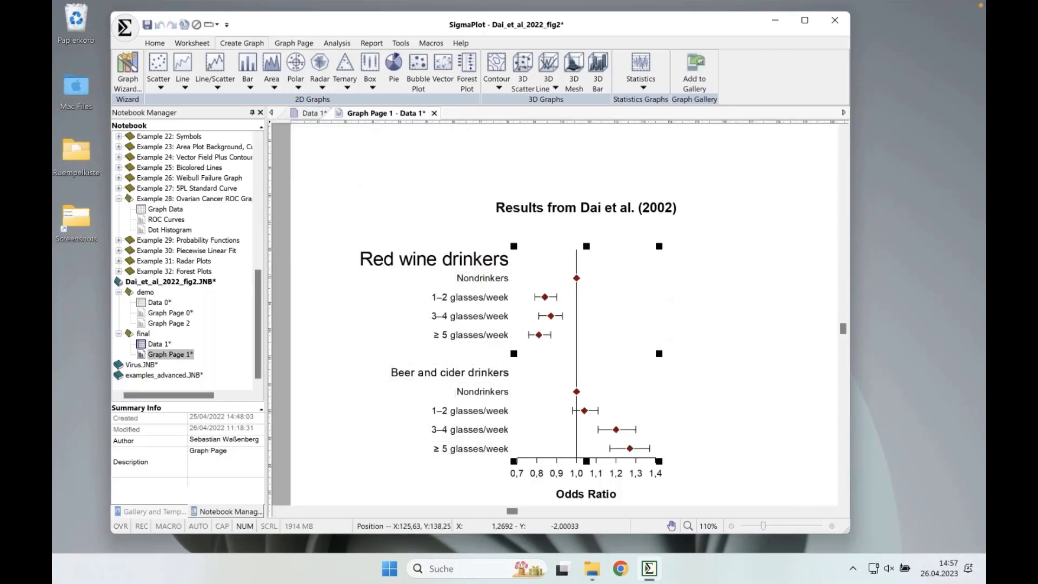
left_click(158, 43)
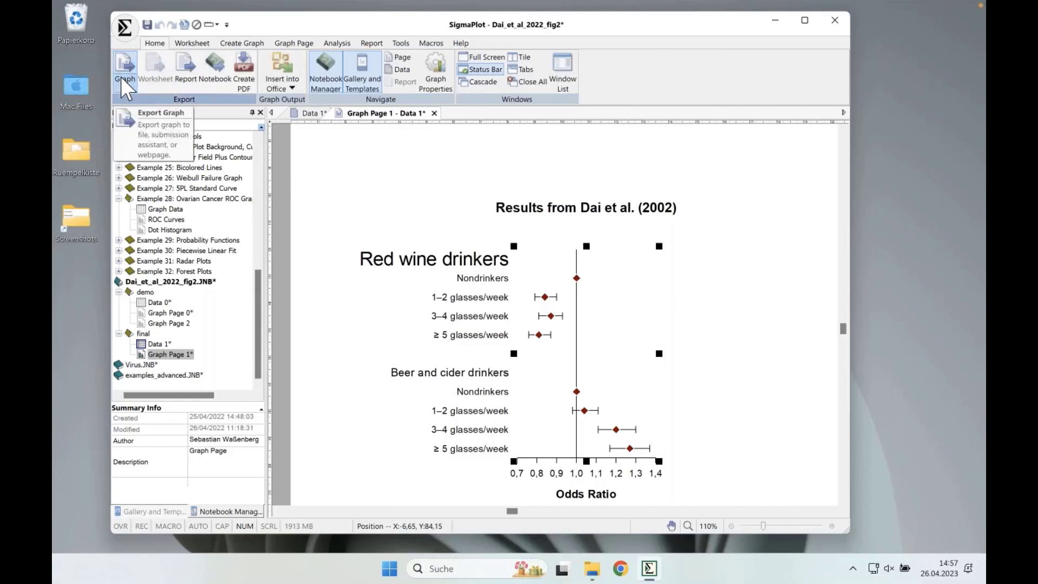
left_click(121, 77)
left_click(121, 63)
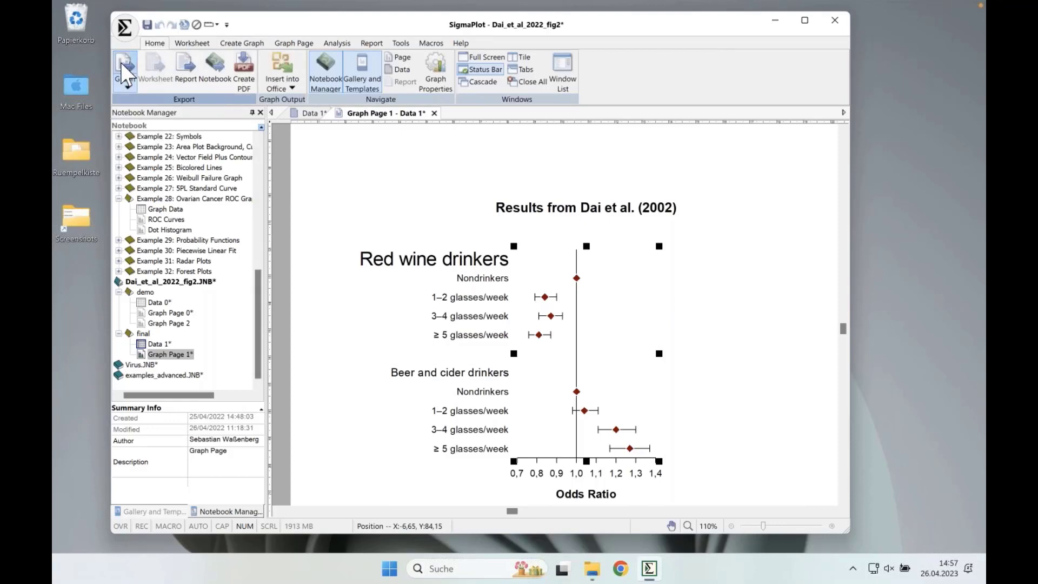
left_click(125, 60)
left_click_drag(268, 20, 285, 48)
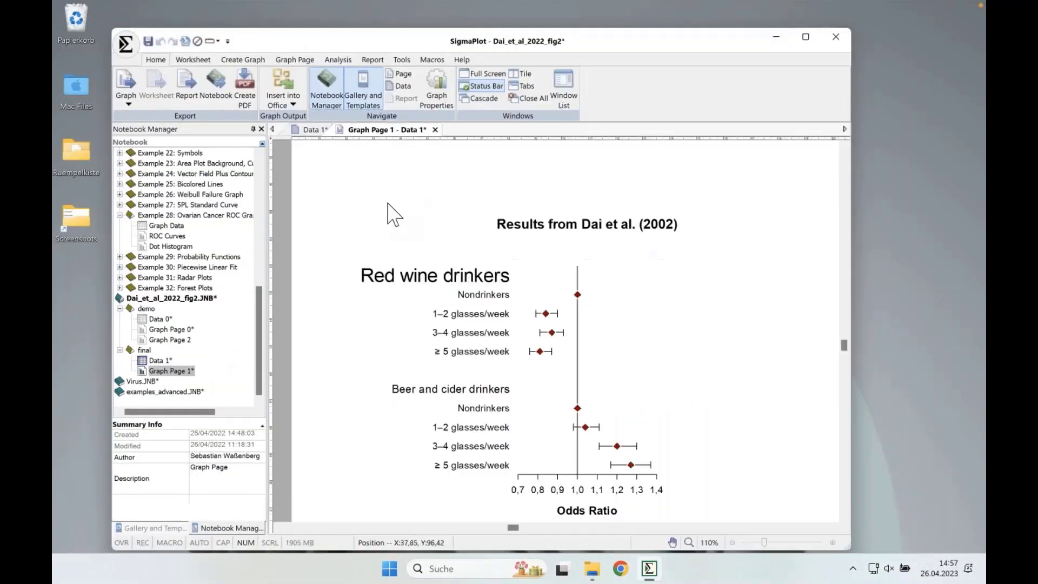
left_click(125, 93)
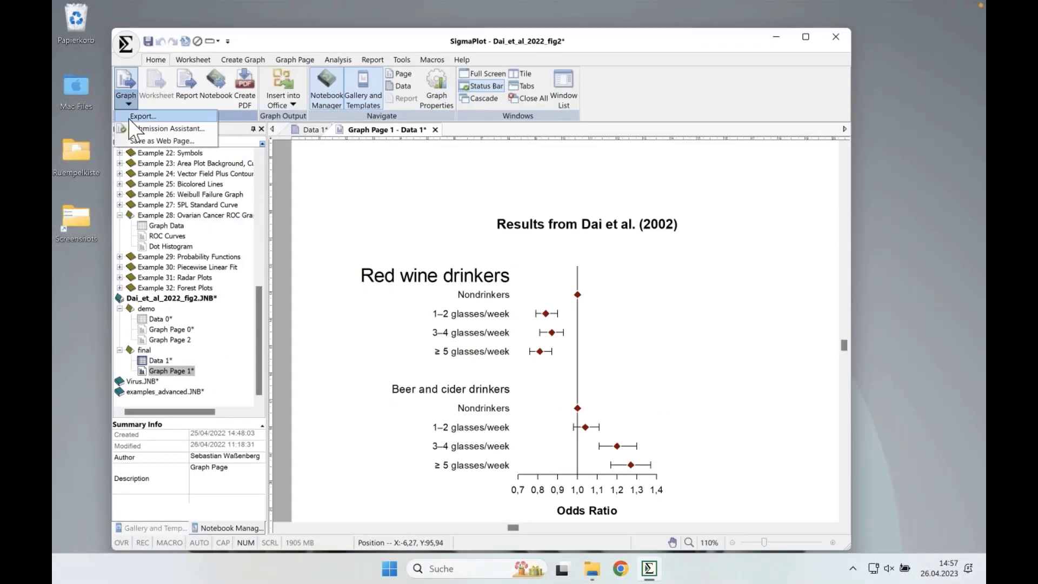
left_click(129, 117)
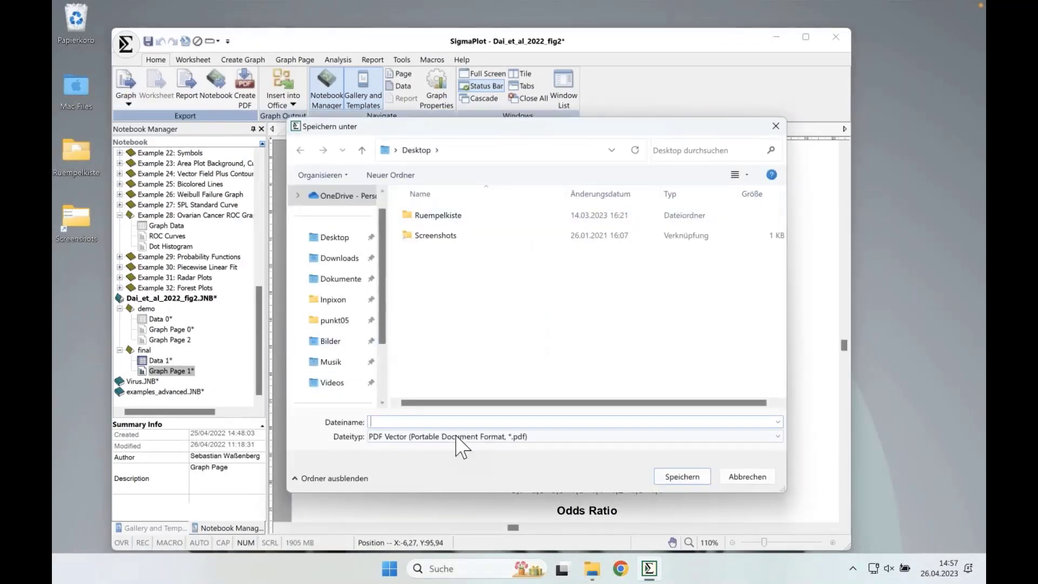
- Save the export to the Desktop as a PDF Vector file named test, with a final figure resolution of 300 dpi
left_click(457, 437)
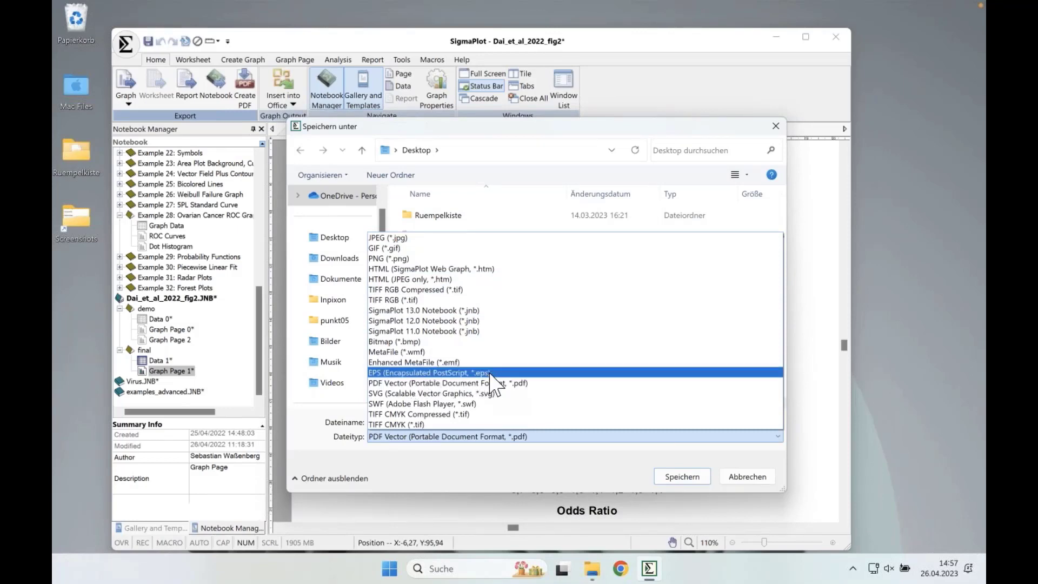
left_click(409, 382)
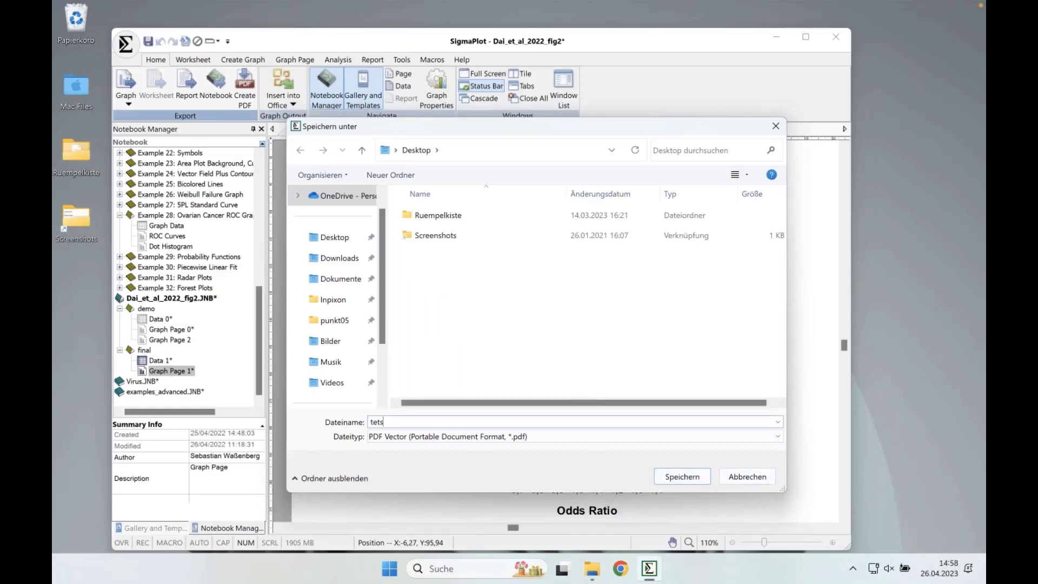
key("Return")
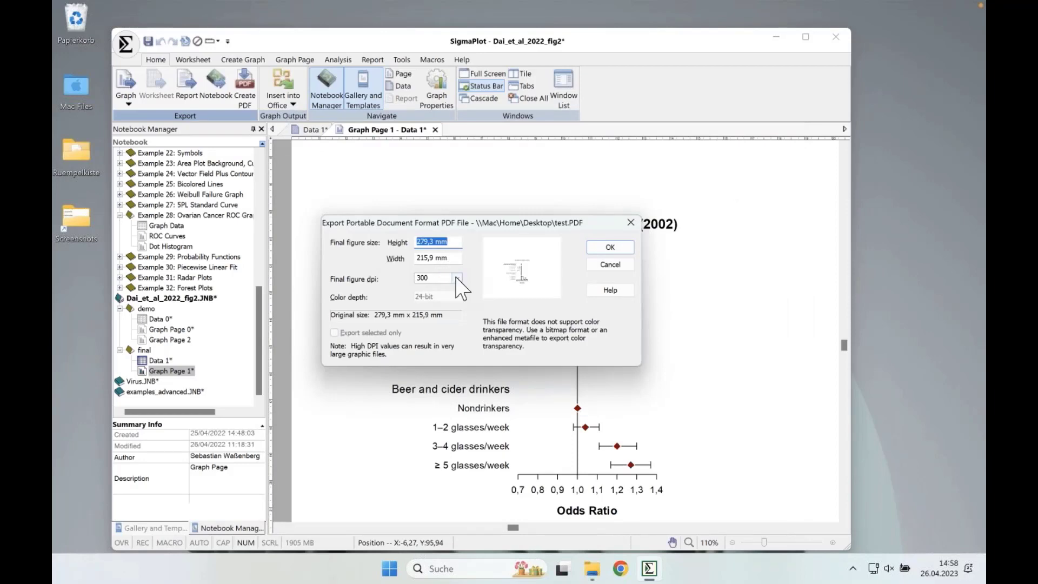
left_click(457, 278)
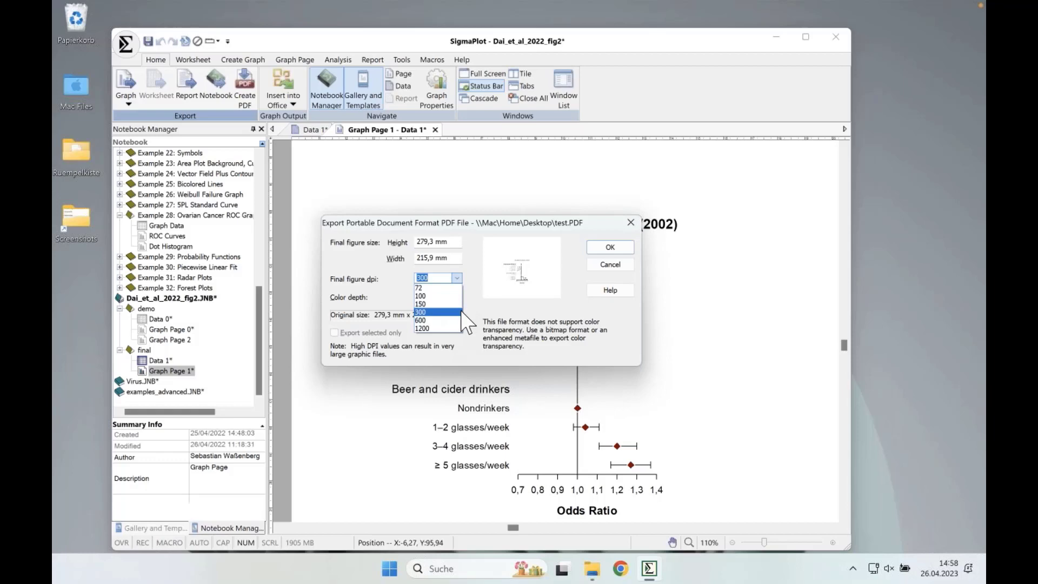
left_click(462, 312)
left_click(594, 247)
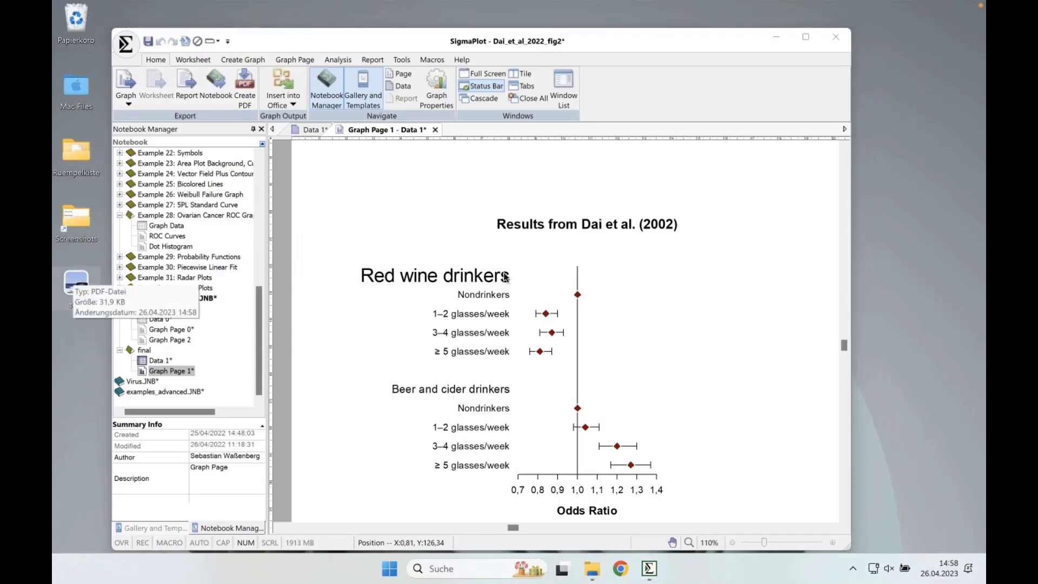
- Switch to the macOS desktop, view the exported test.PDF in Preview and enlarge the forest plot
key("ctrl+Left")
key("ctrl+Left")
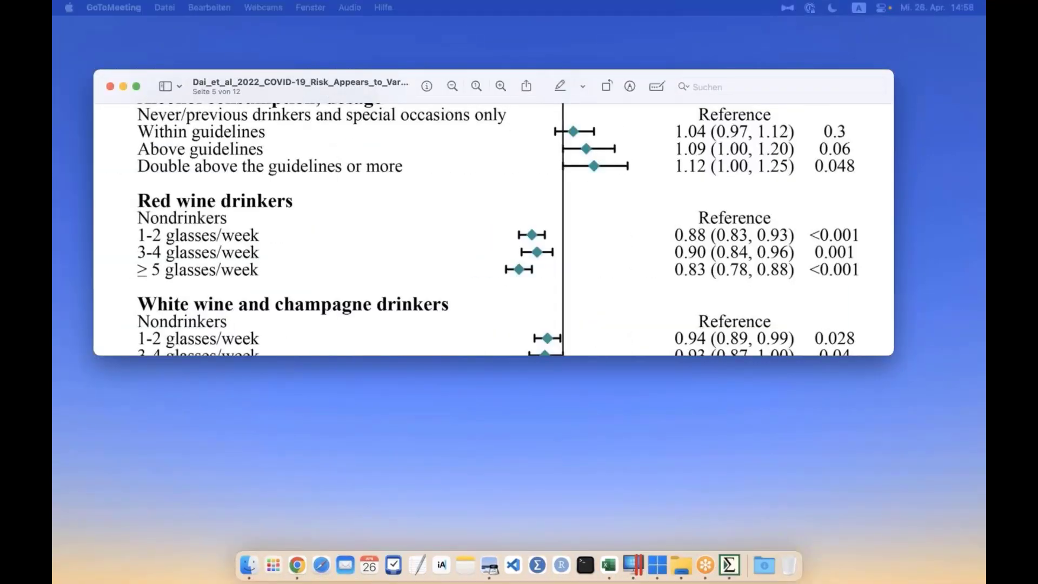
left_click_drag(441, 0, 425, 87)
scroll(478, 183, "up", 4)
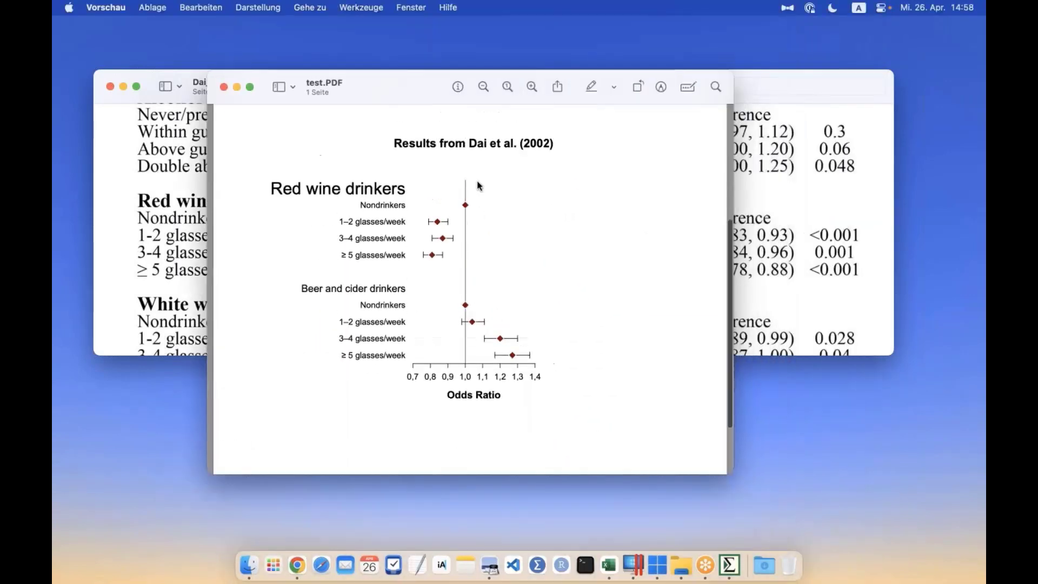
left_click(532, 86)
left_click(532, 86)
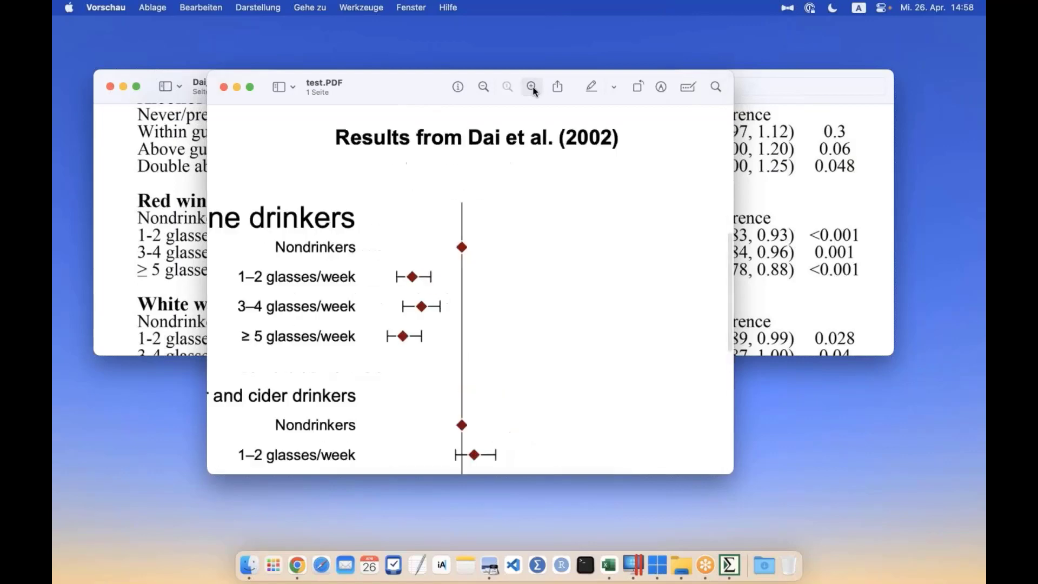
- Examine the exported test.PDF at high magnification, checking the diamonds, error bars and labels, and return to a view of the whole plot
left_click(532, 86)
scroll(438, 269, "left", 15)
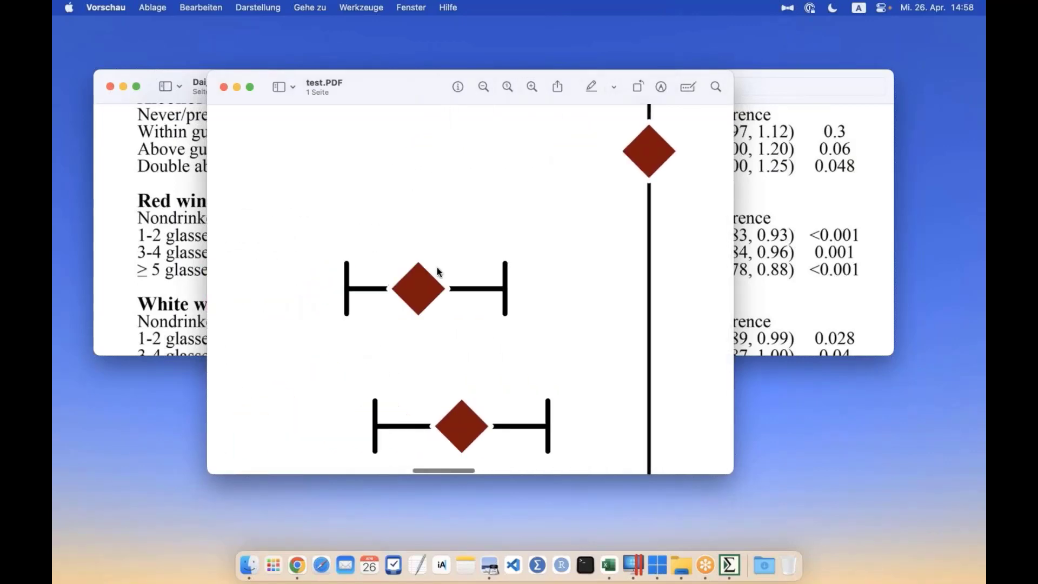
scroll(437, 268, "left", 6)
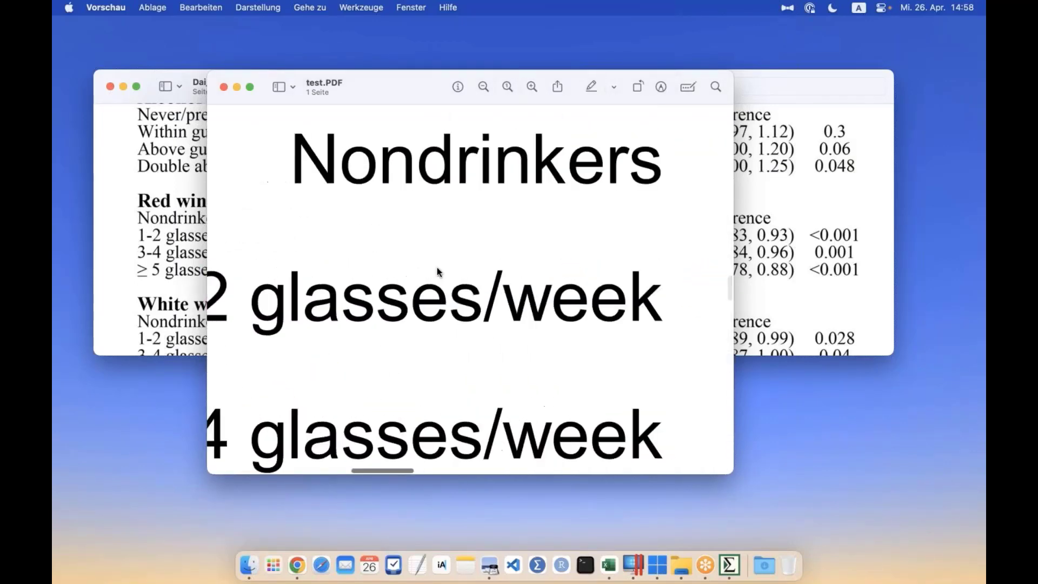
left_click(533, 86)
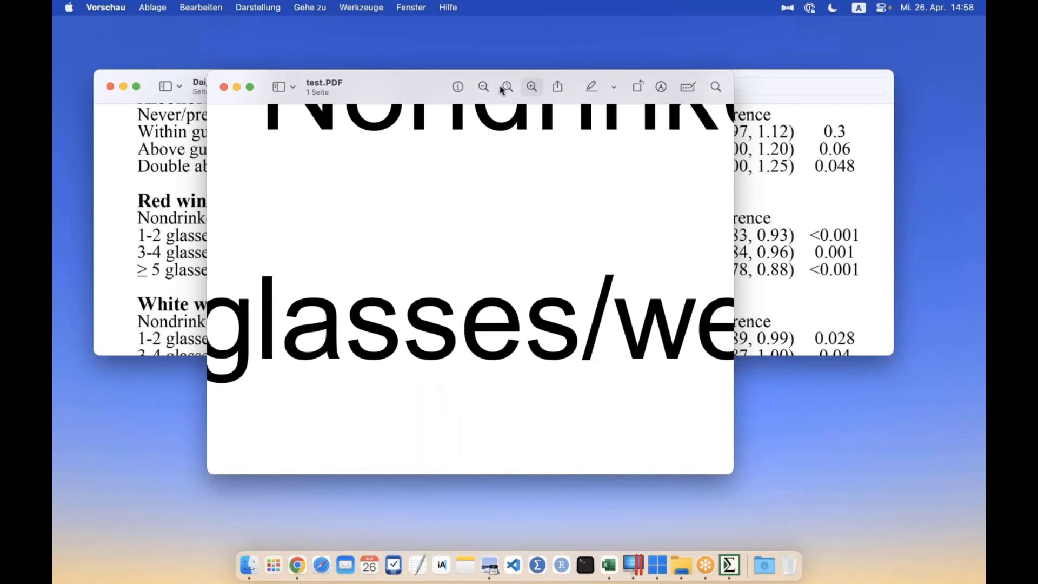
left_click(484, 86)
left_click(484, 86)
left_click(484, 86)
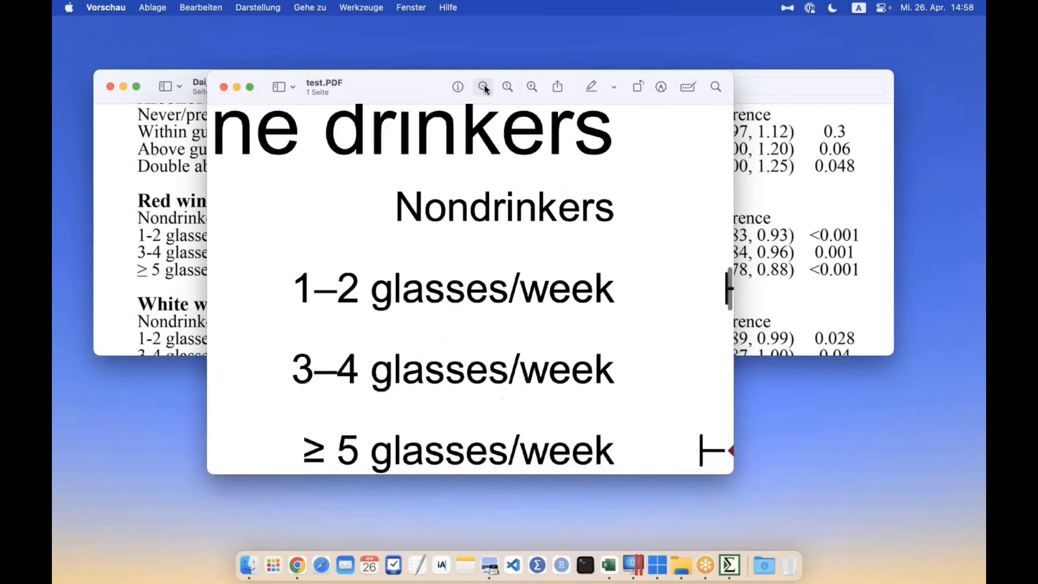
left_click(483, 86)
left_click(484, 87)
left_click(484, 86)
left_click(483, 87)
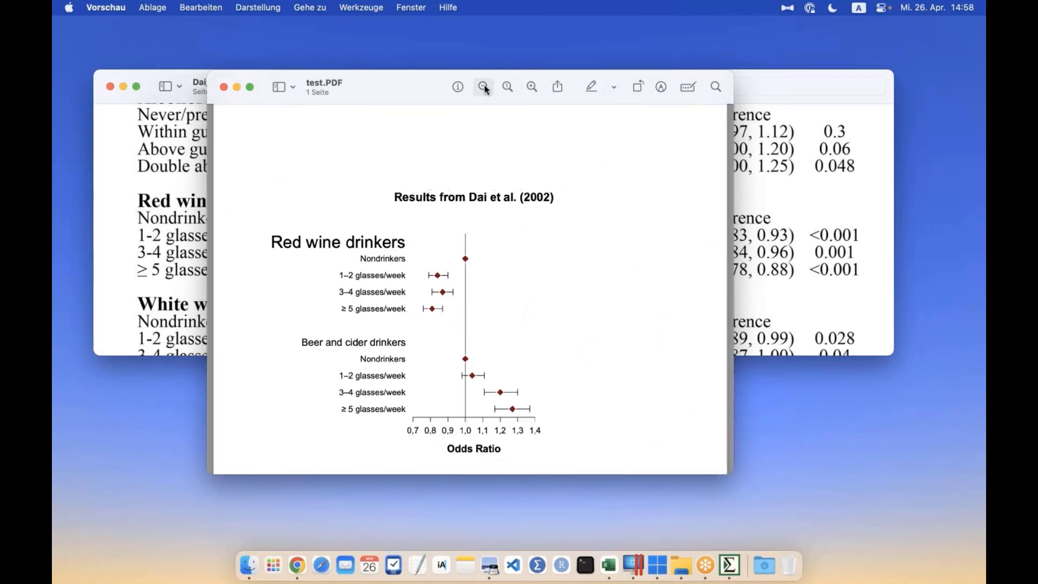
left_click(484, 86)
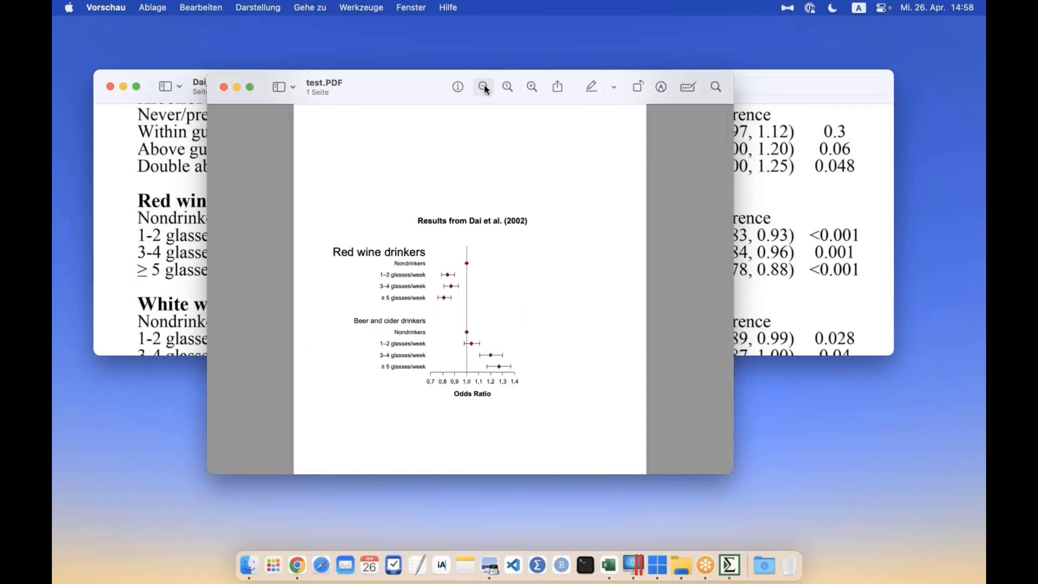
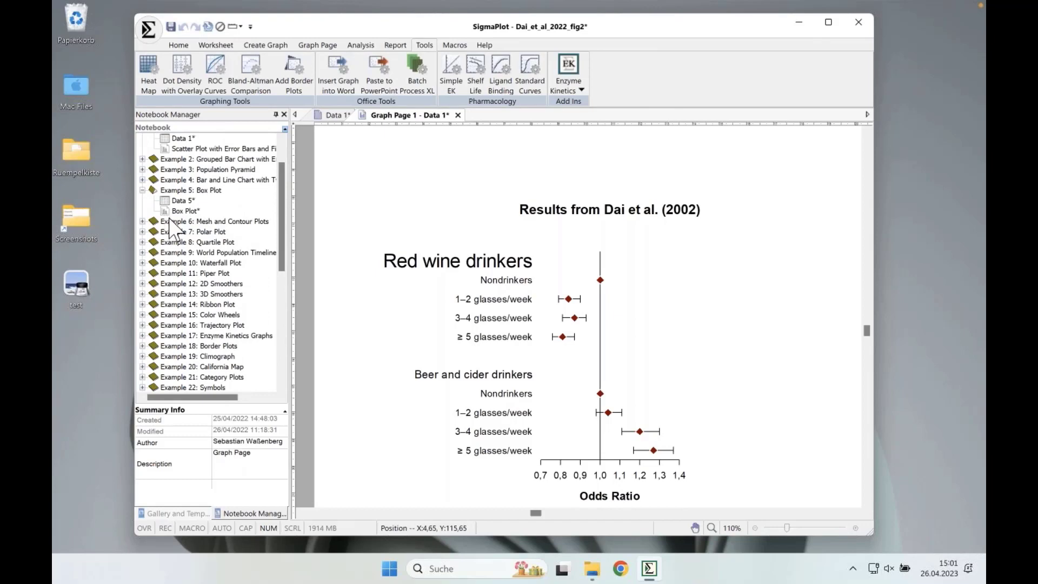
- Switch back to SigmaPlot, open the Box Plot graph from Example 5, and look over the macro and statistical analysis tools
double_click(165, 210)
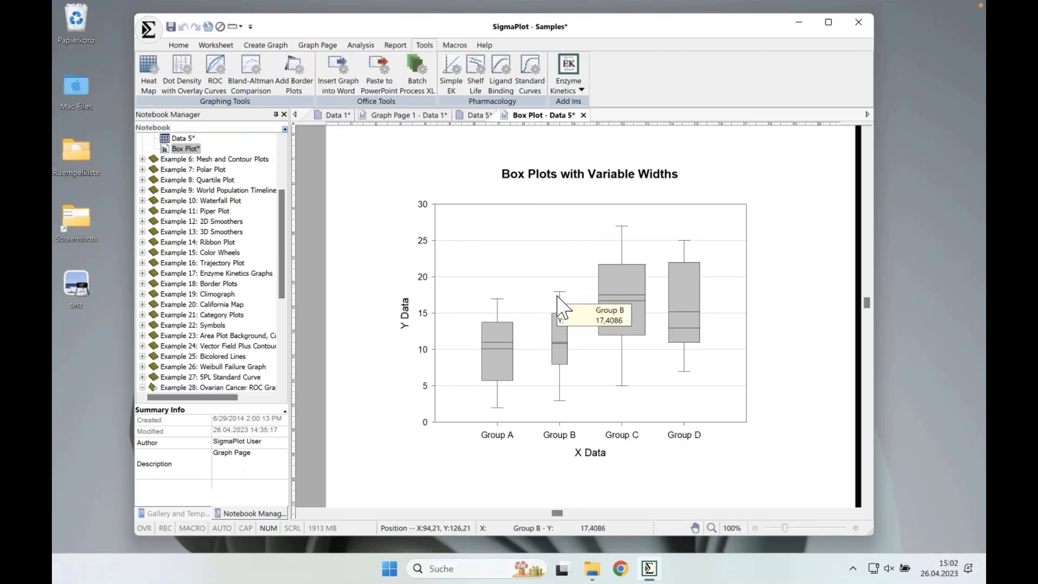
left_click(455, 44)
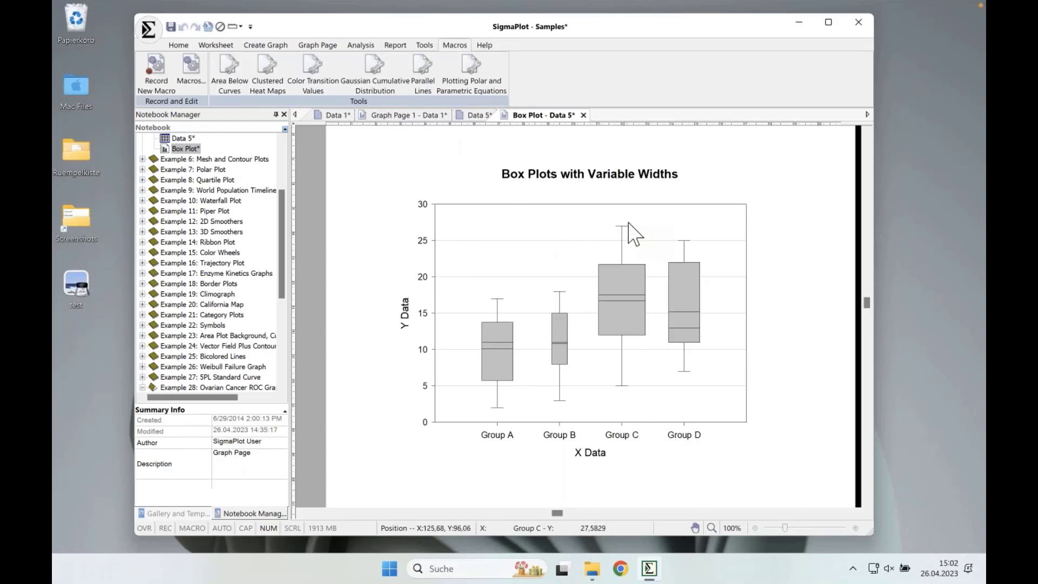
mouse_move(623, 224)
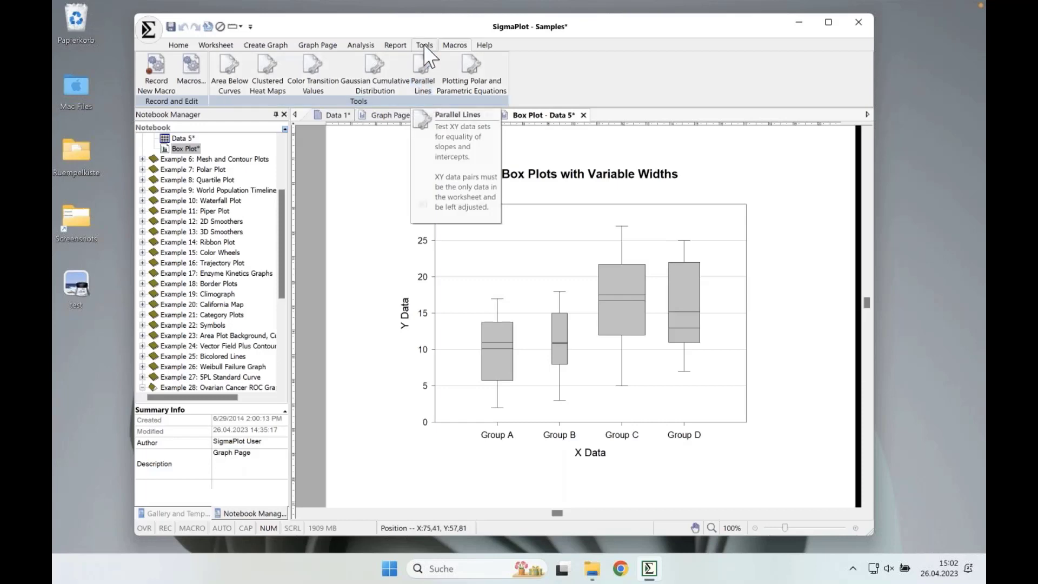
left_click(360, 45)
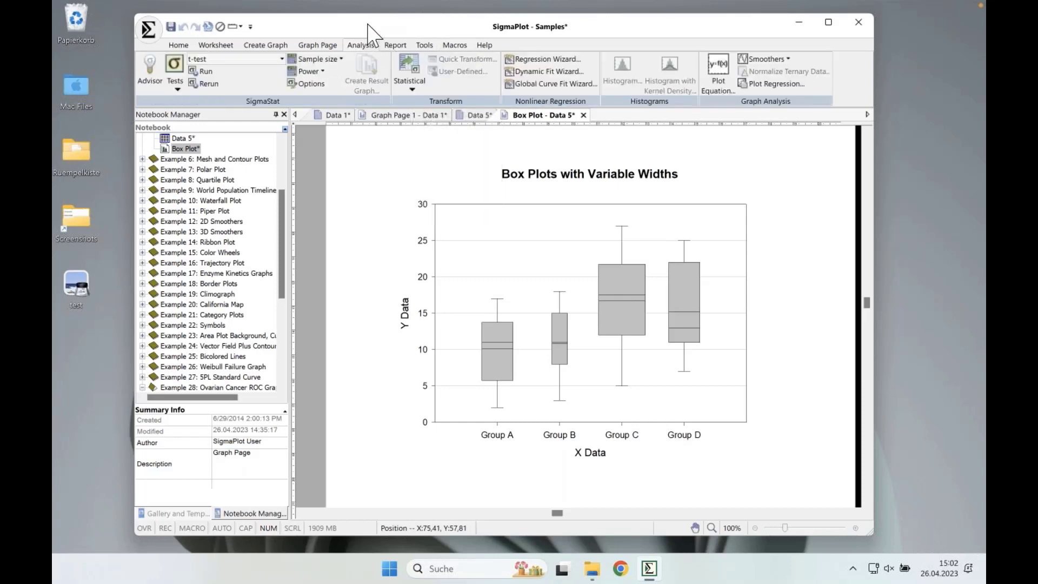
left_click_drag(368, 25, 364, 26)
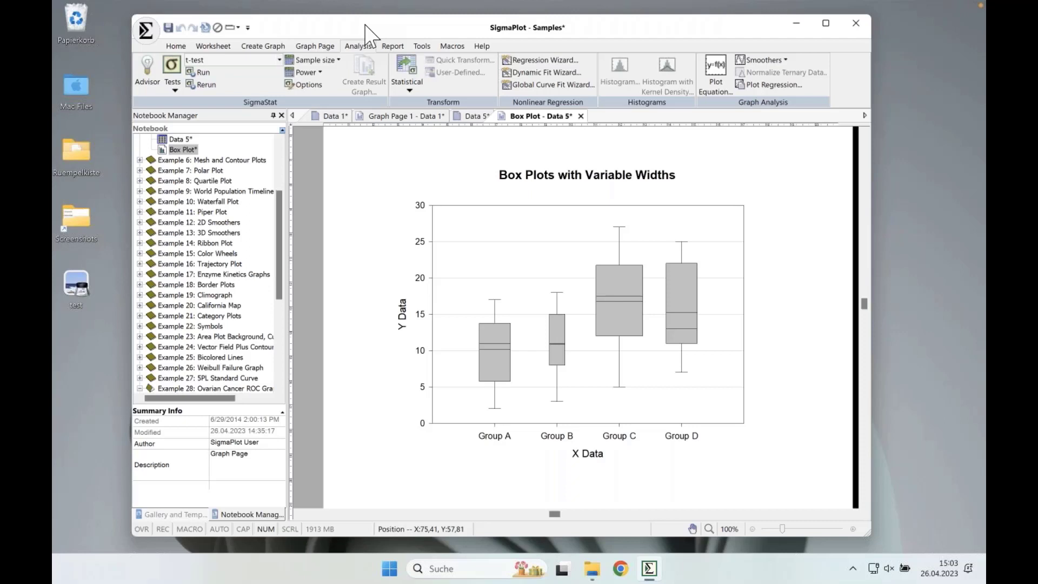
left_click_drag(366, 25, 370, 24)
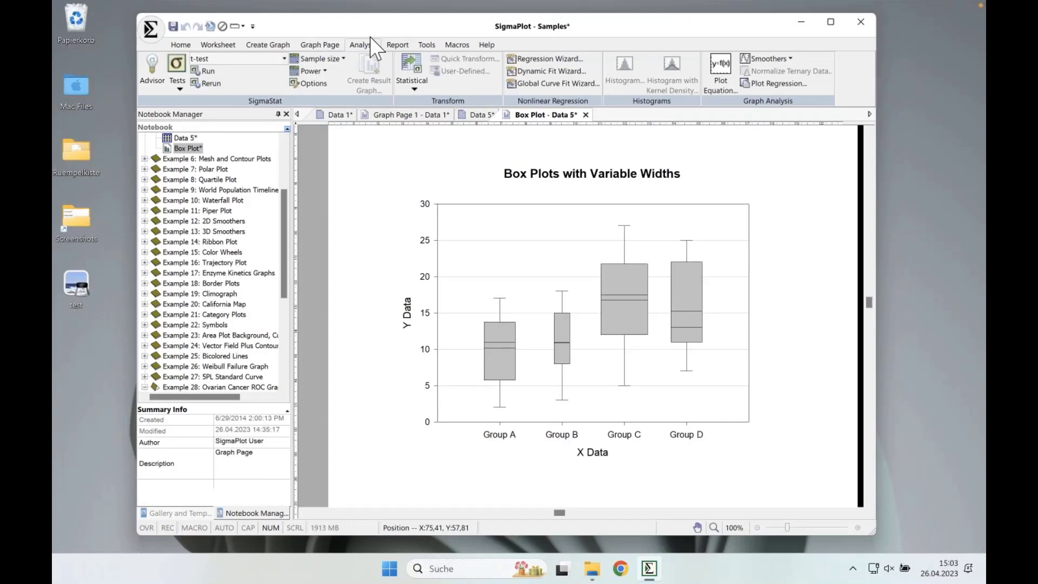
left_click_drag(371, 26, 363, 30)
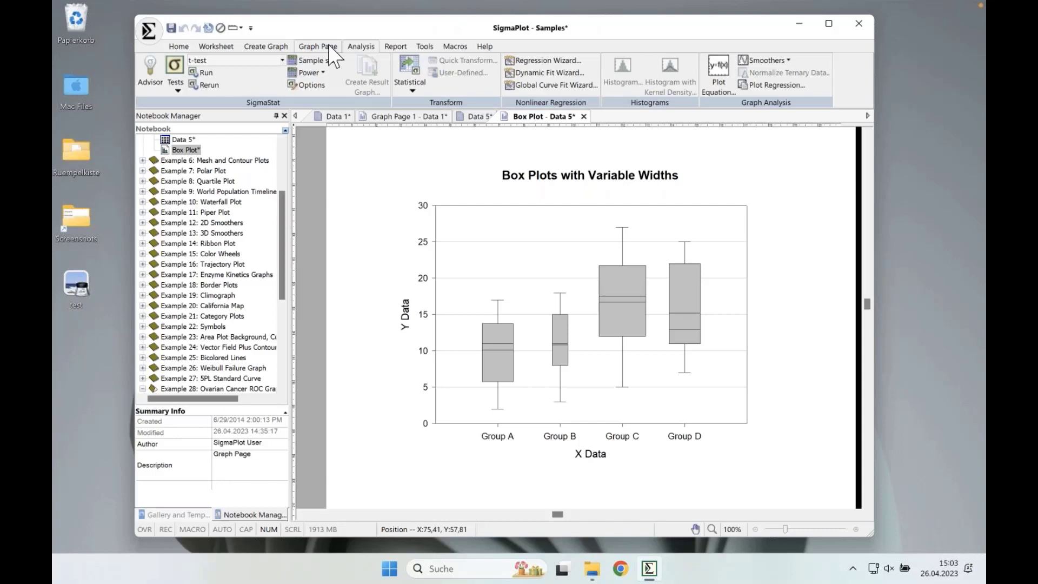
left_click_drag(328, 29, 323, 31)
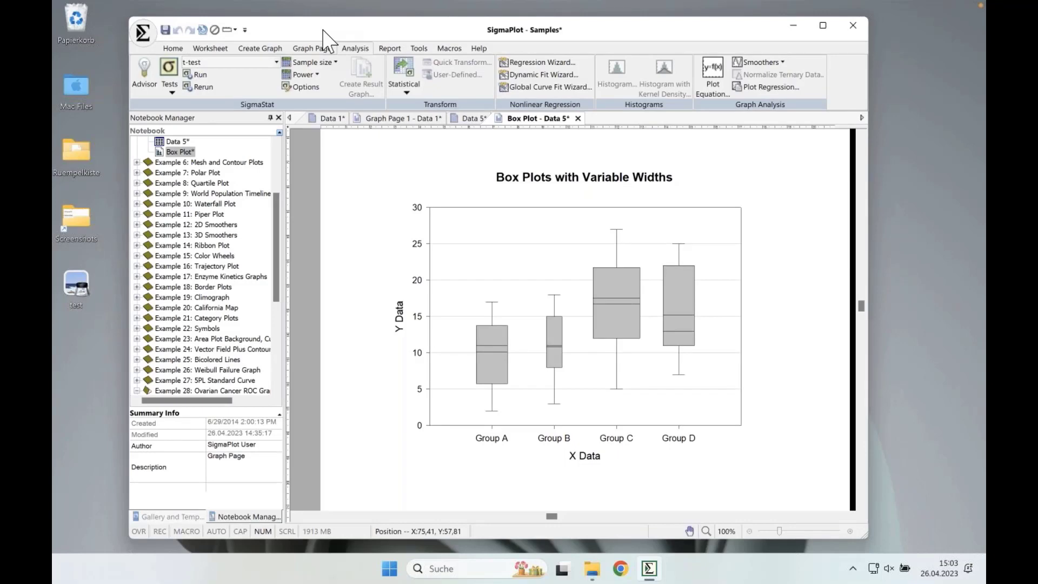
left_click_drag(323, 30, 318, 31)
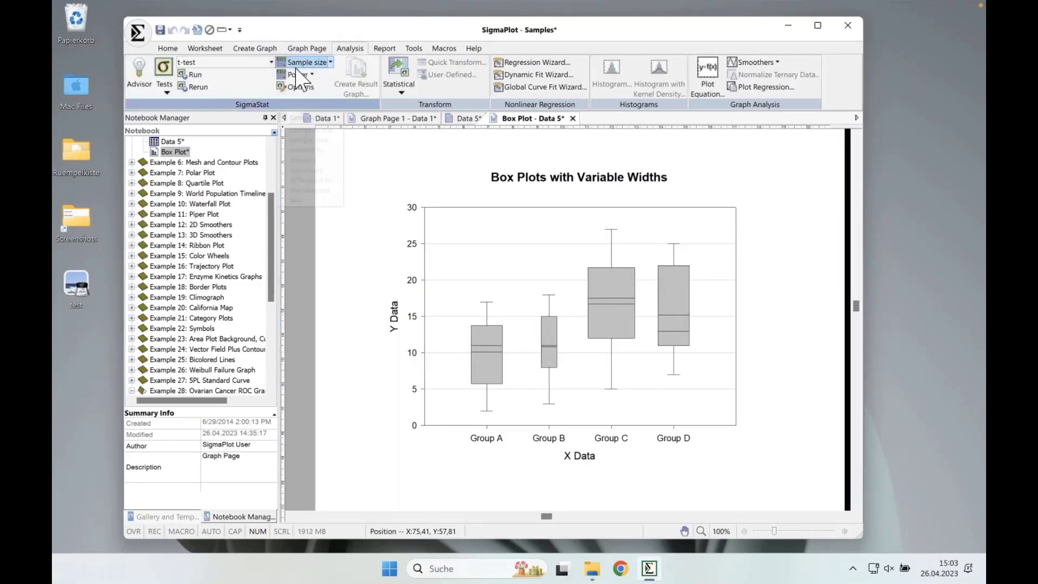
- Switch to the Data 5 worksheet and open the sample size calculation for Proportions
left_click(330, 62)
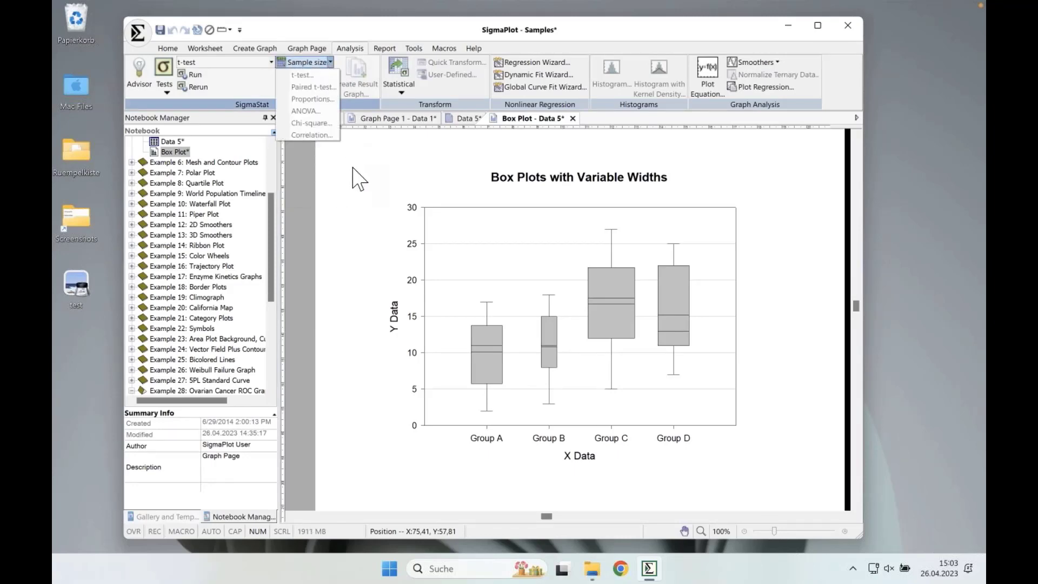
left_click(371, 151)
left_click(464, 119)
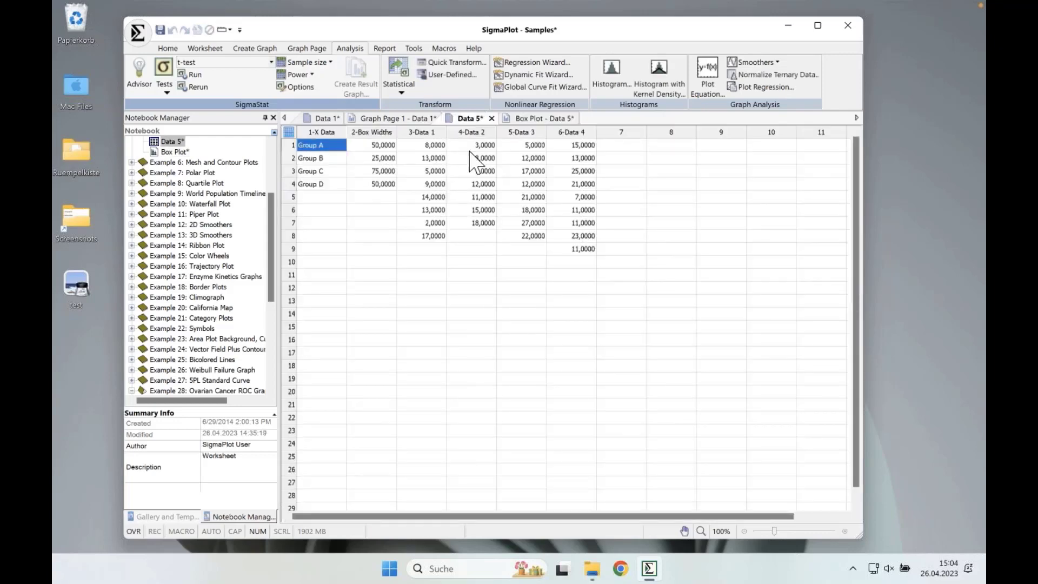
left_click(330, 62)
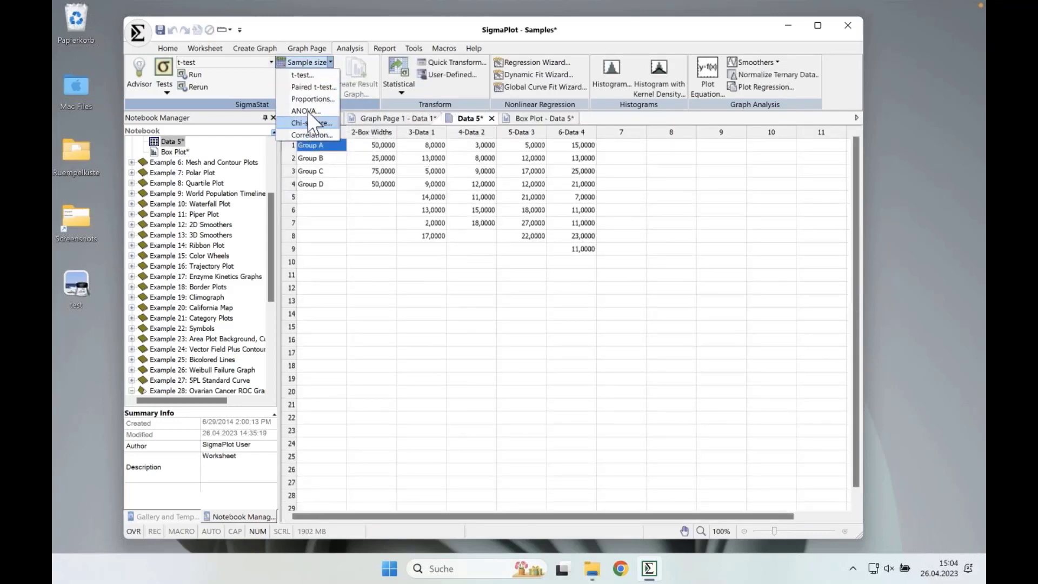
left_click(311, 99)
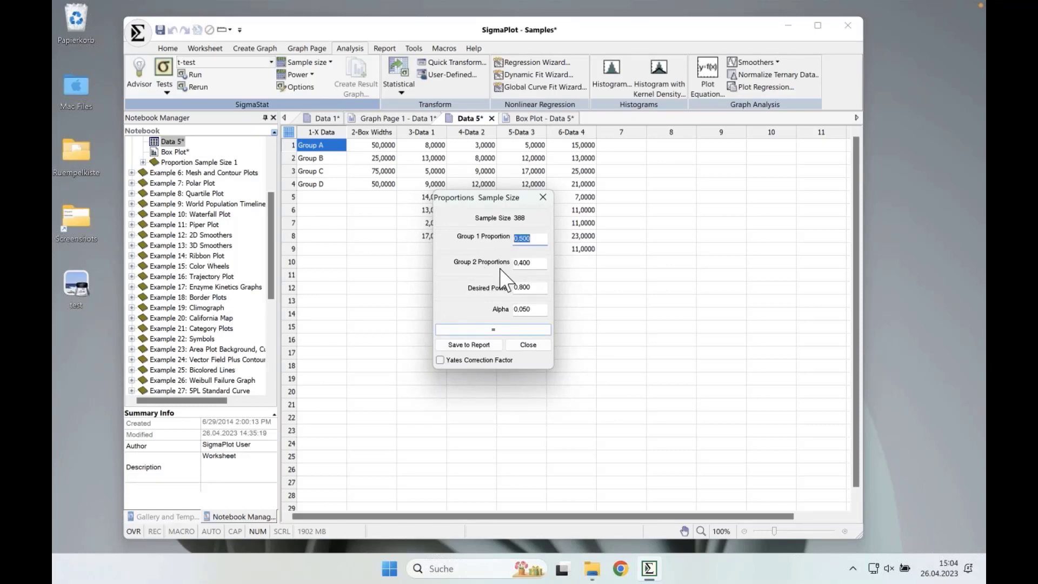
- Calculate the sample size for group proportions 0.500 and 0.400 with power 0.800 and alpha 0.050, and close the calculator without saving a report
key("Tab")
left_click(538, 287)
left_click(536, 309)
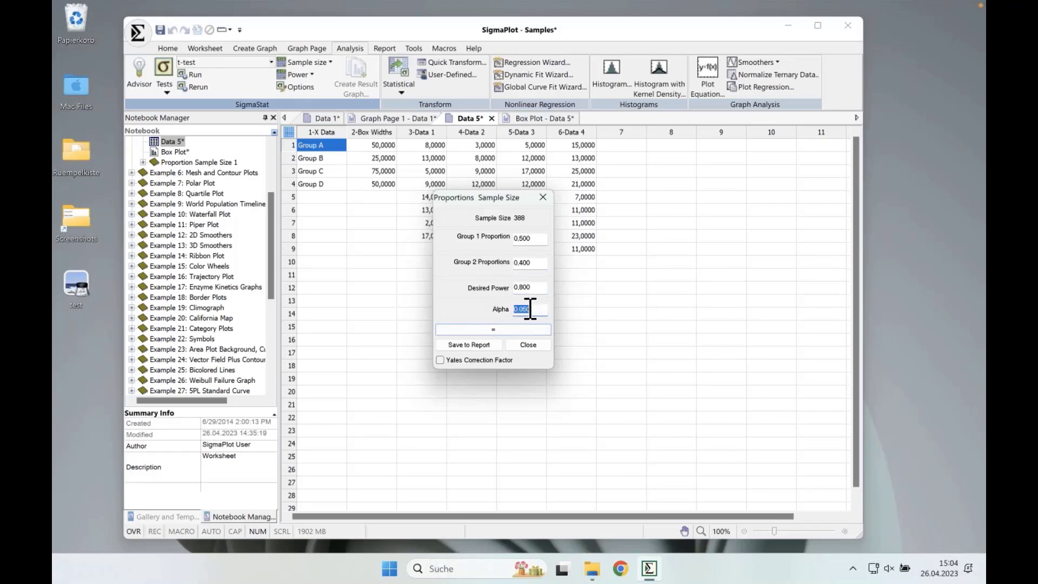
left_click(513, 329)
left_click(543, 196)
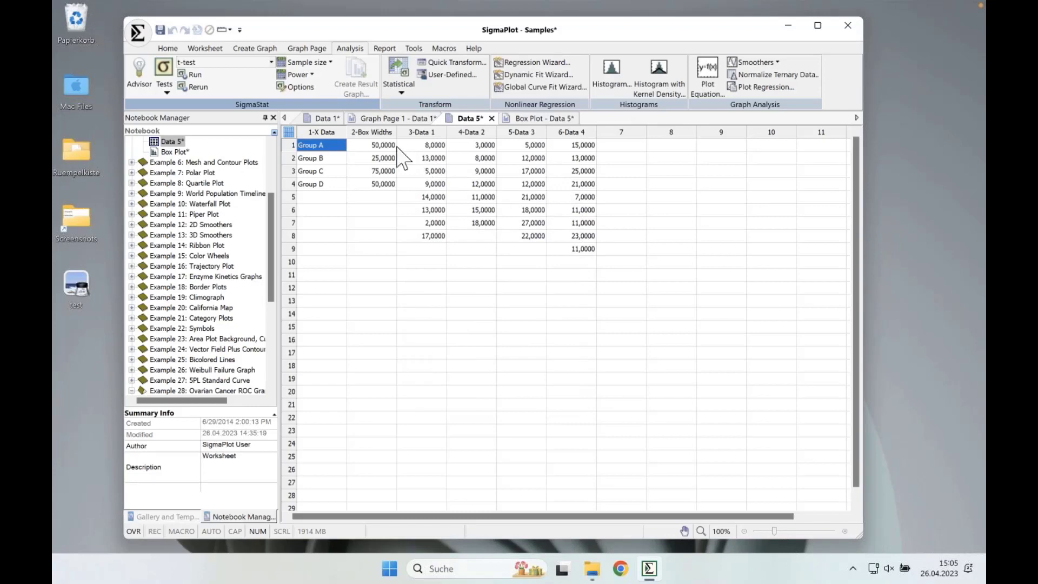
- Review the tests available for sample size calculation on the Data 5 worksheet without choosing one
left_click(330, 62)
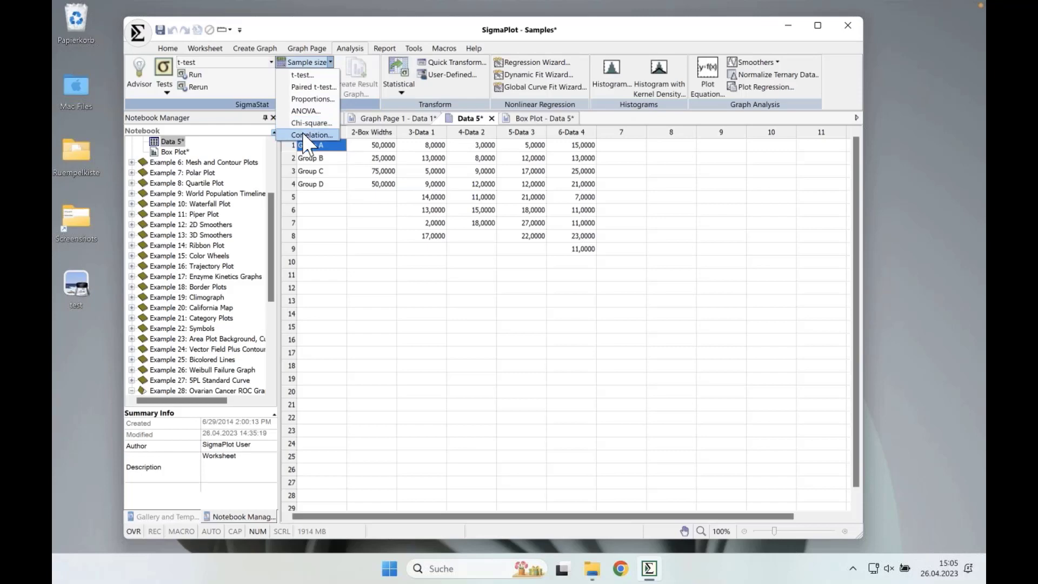
left_click(330, 62)
left_click(331, 62)
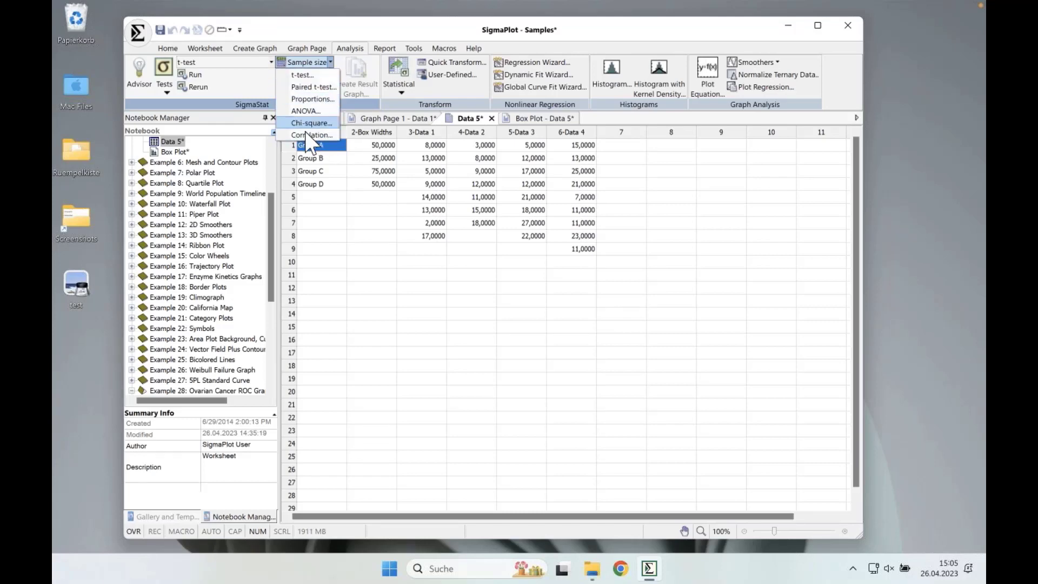
left_click(347, 29)
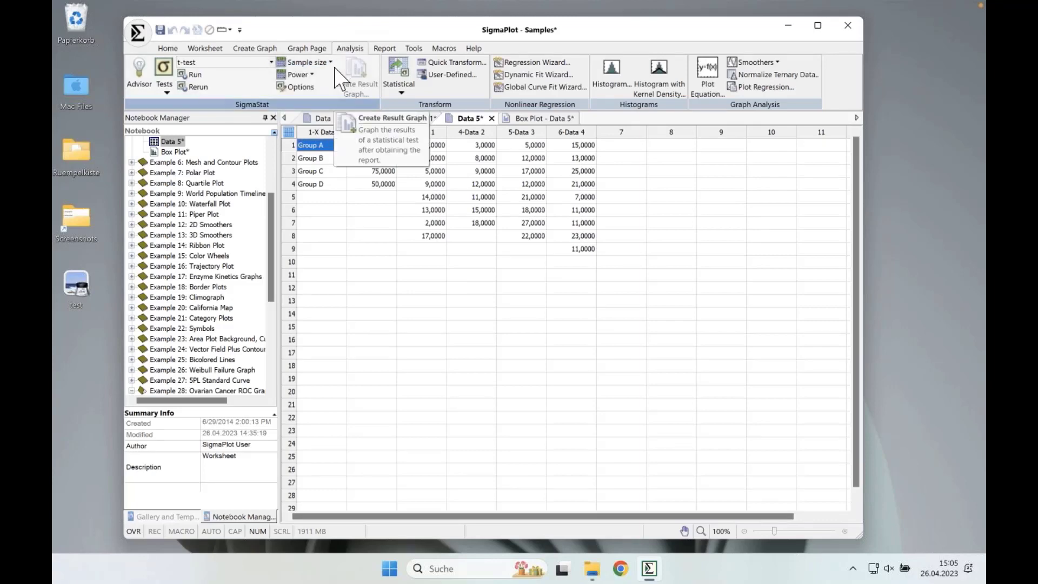
left_click(330, 62)
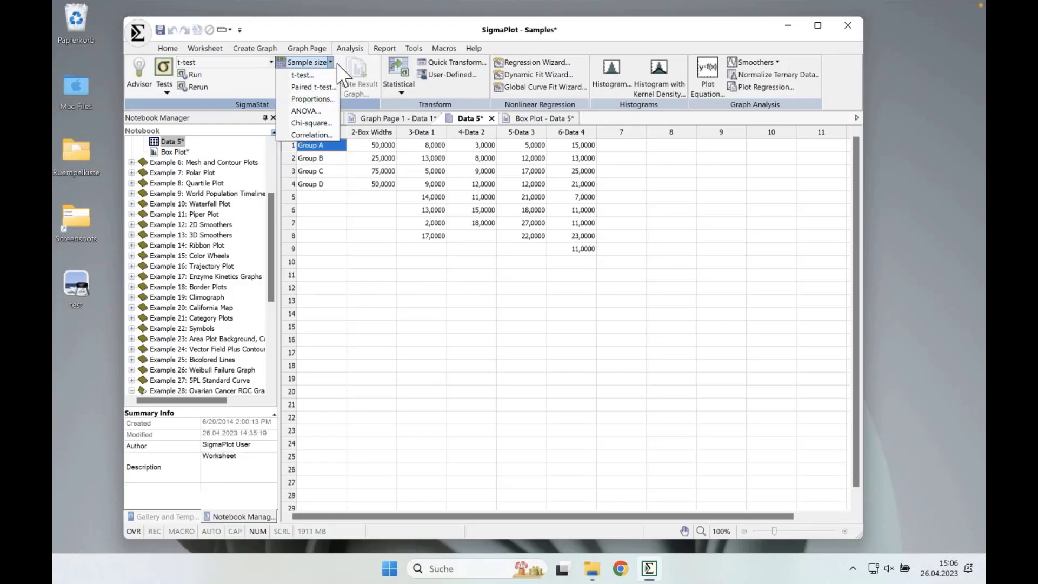
left_click(340, 76)
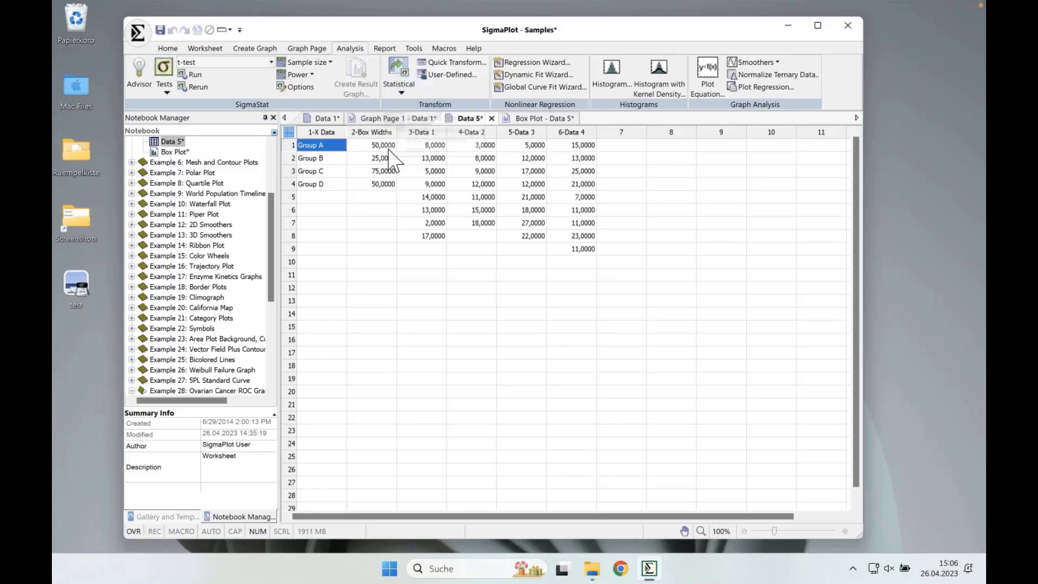
- View Graph Page 1, and move the Box Plot page ahead of the Data 5 worksheet among the open documents
left_click(374, 119)
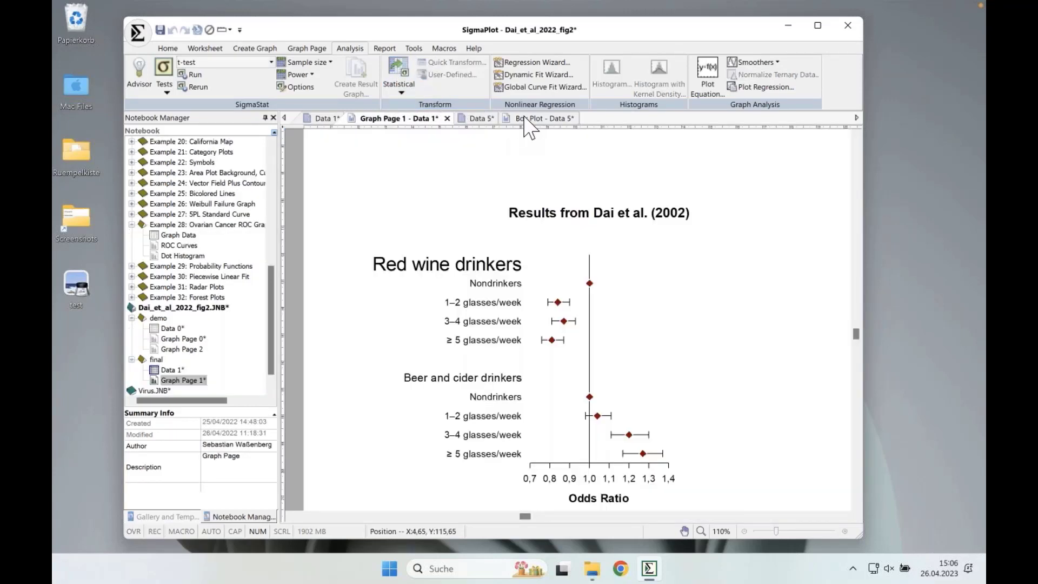
left_click_drag(524, 122, 461, 129)
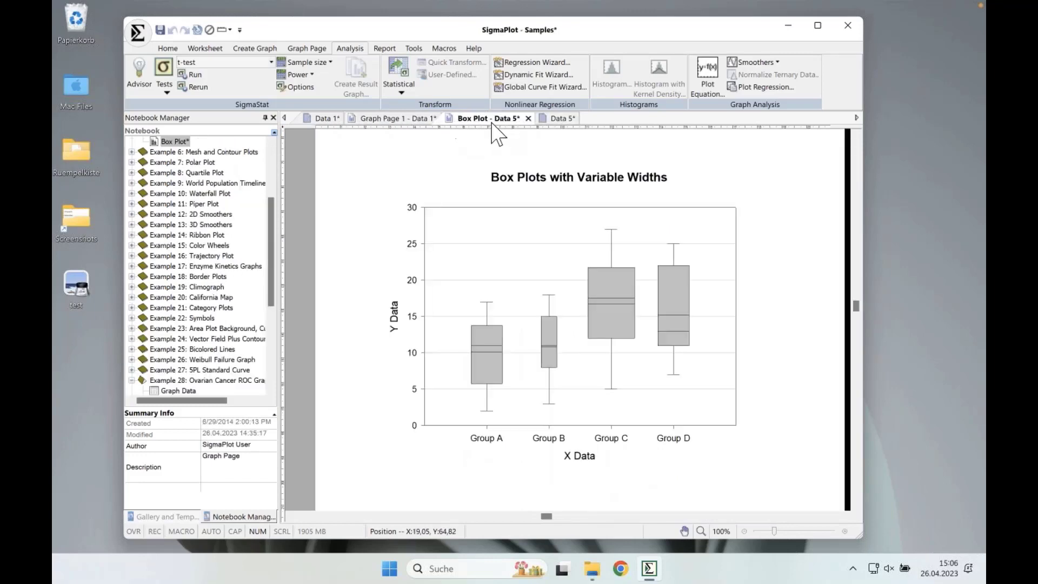
left_click_drag(706, 40, 669, 42)
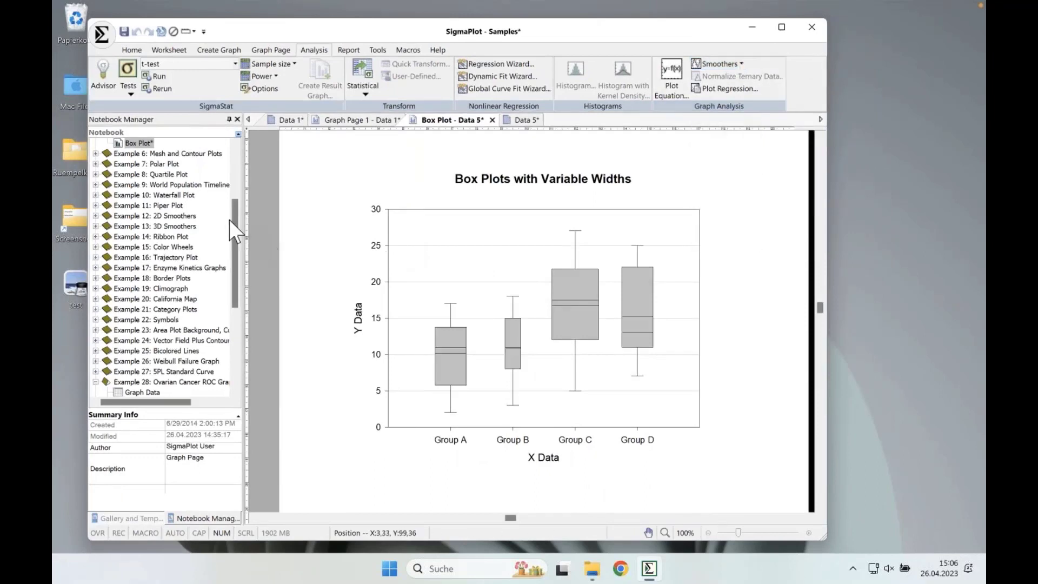
- Collapse Example 5, Example 1 and Example 28 in the Samples notebook and review the list of examples
left_click_drag(236, 213, 236, 154)
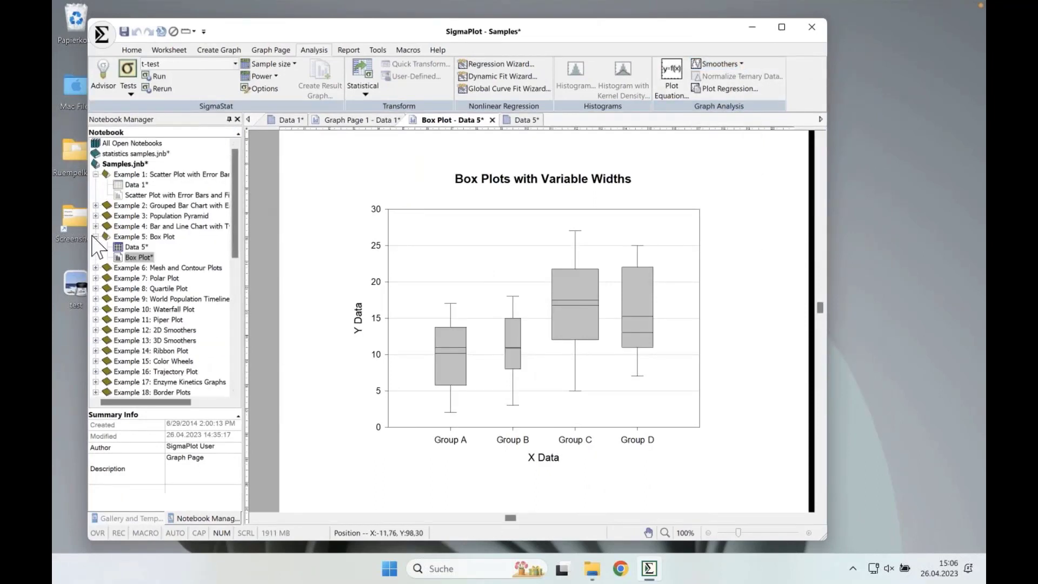
left_click(95, 236)
left_click(96, 174)
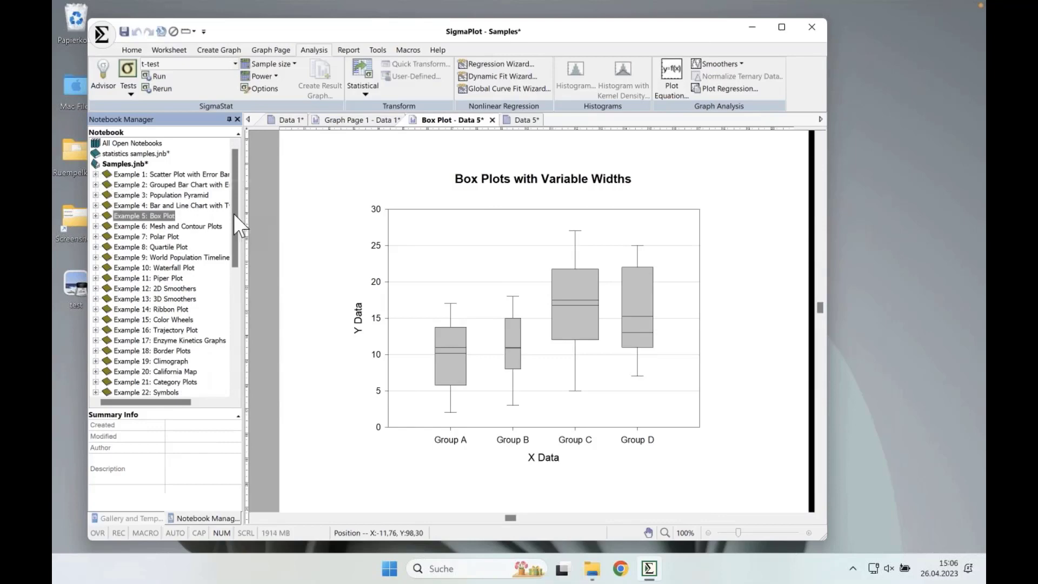
left_click_drag(231, 216, 232, 258)
left_click(95, 361)
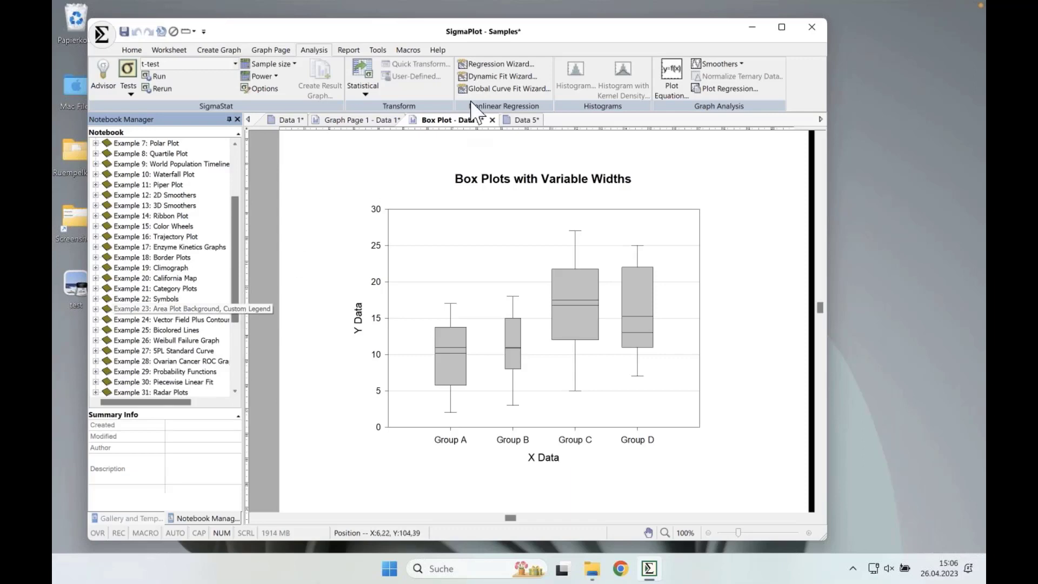
left_click_drag(560, 30, 593, 30)
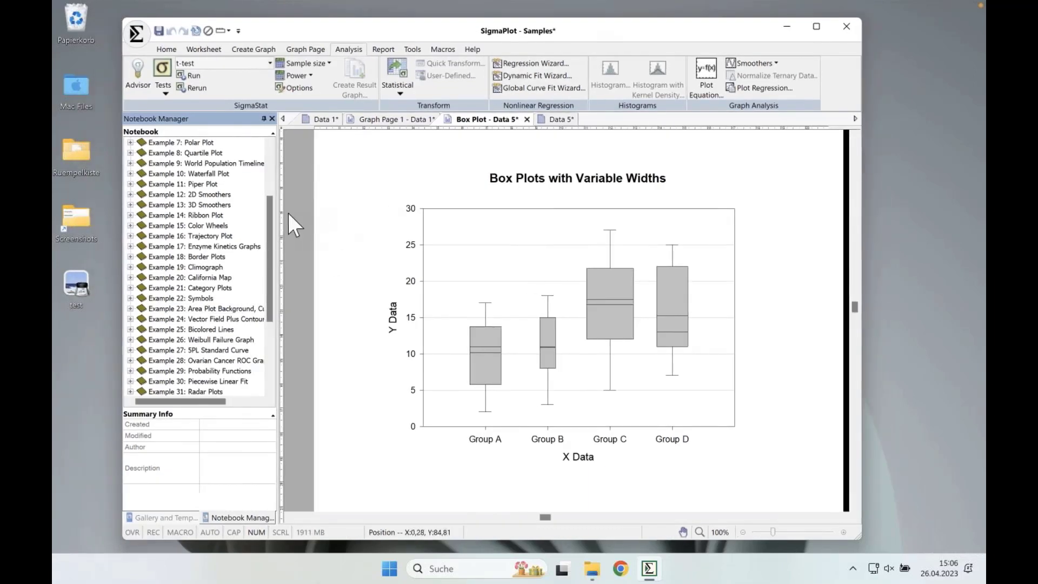
left_click_drag(270, 222, 276, 150)
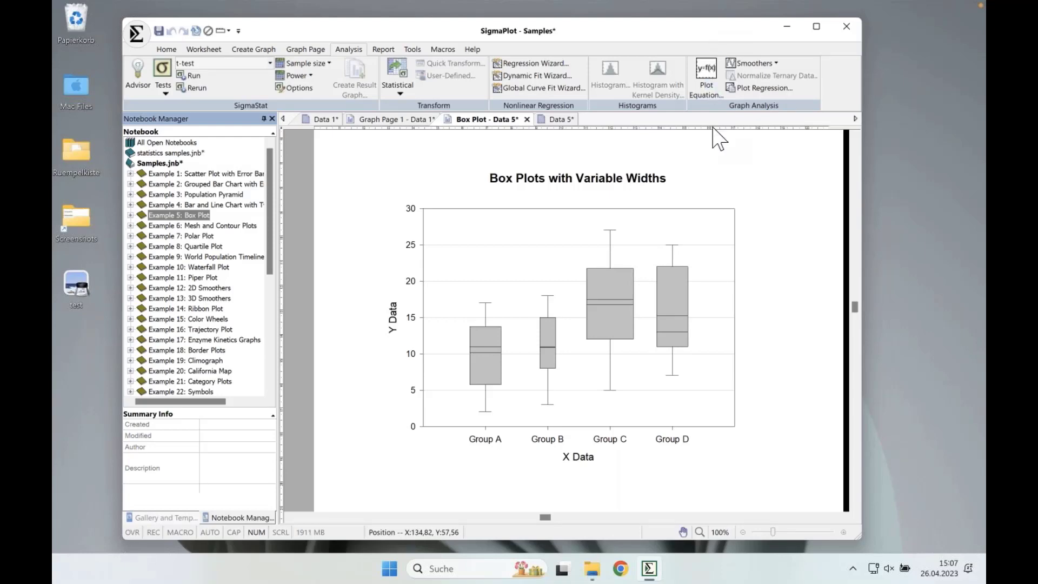
- Review the full list of available statistical tests, from descriptive statistics to the Cox survival models, without choosing one
left_click(724, 159)
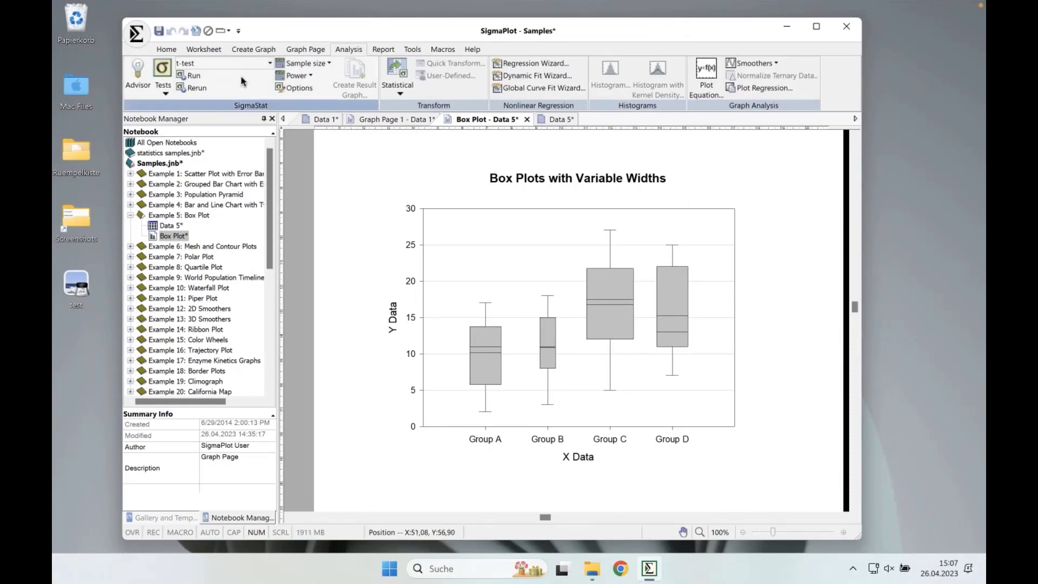
left_click(270, 63)
left_click_drag(321, 102, 323, 89)
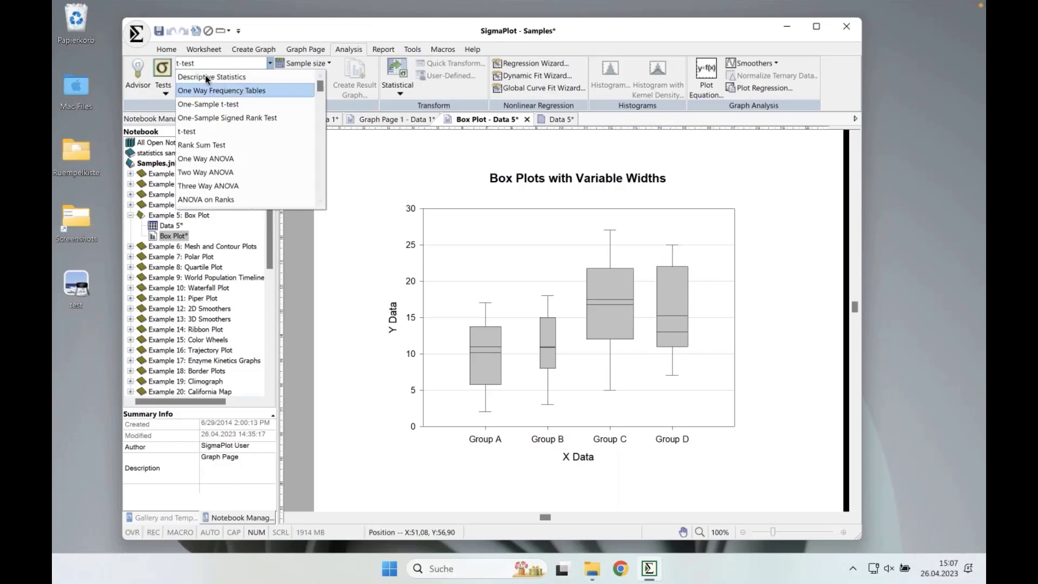
left_click_drag(316, 87, 318, 97)
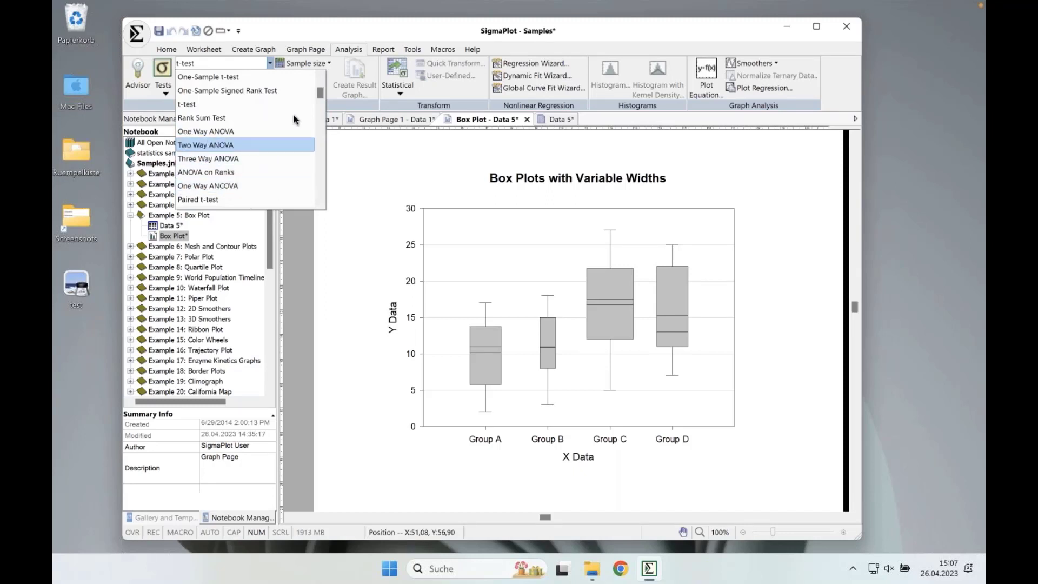
left_click_drag(320, 94, 314, 112)
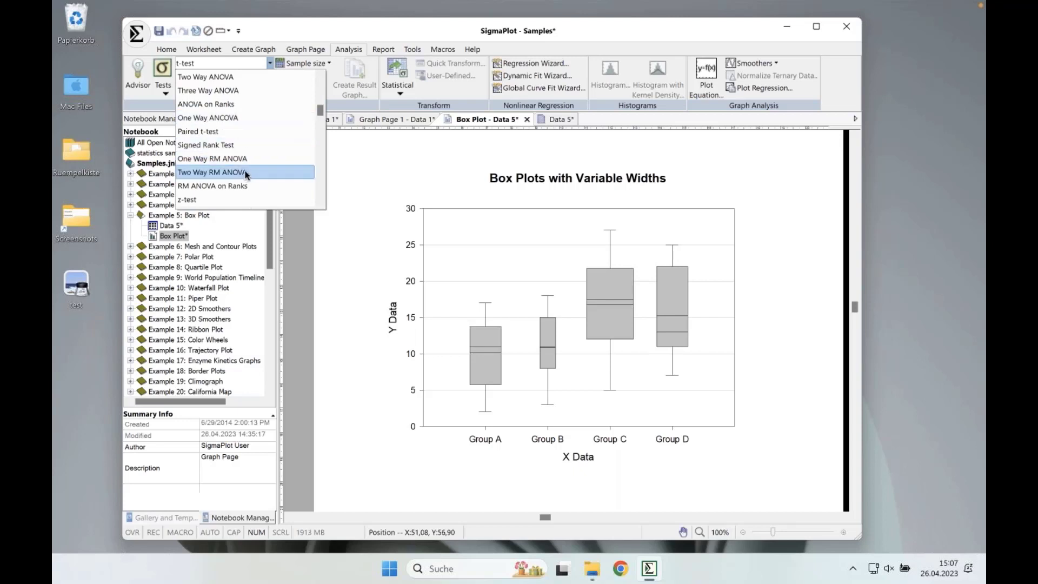
left_click_drag(320, 110, 317, 161)
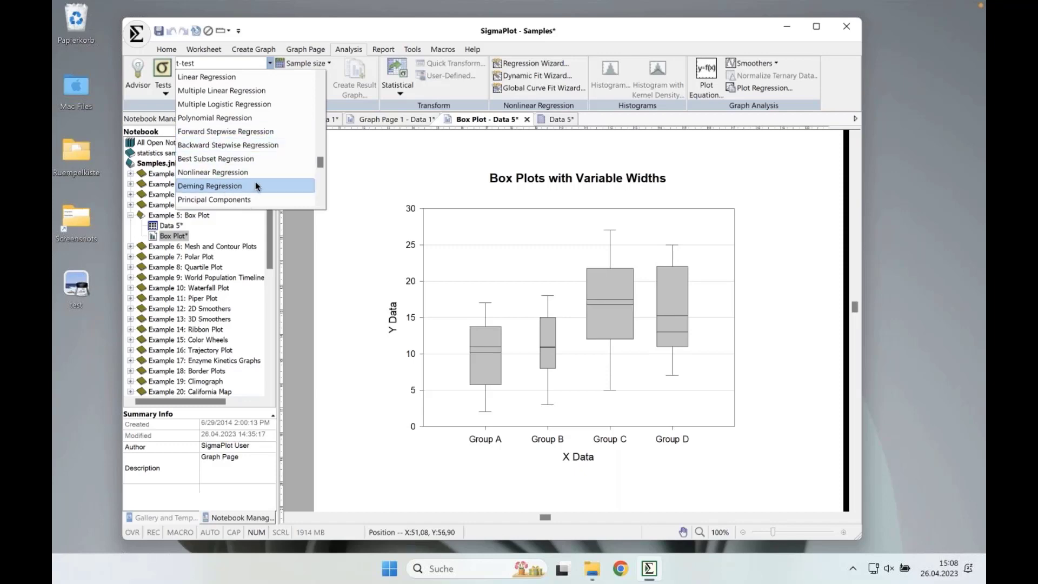
left_click_drag(321, 167, 320, 171)
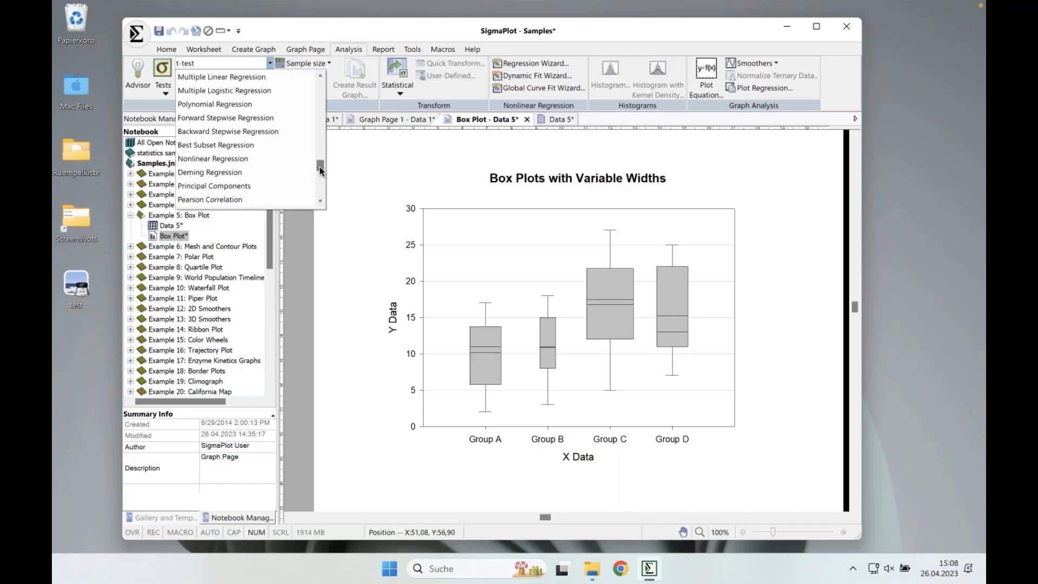
left_click_drag(320, 167, 320, 114)
scroll(320, 115, "down", 9)
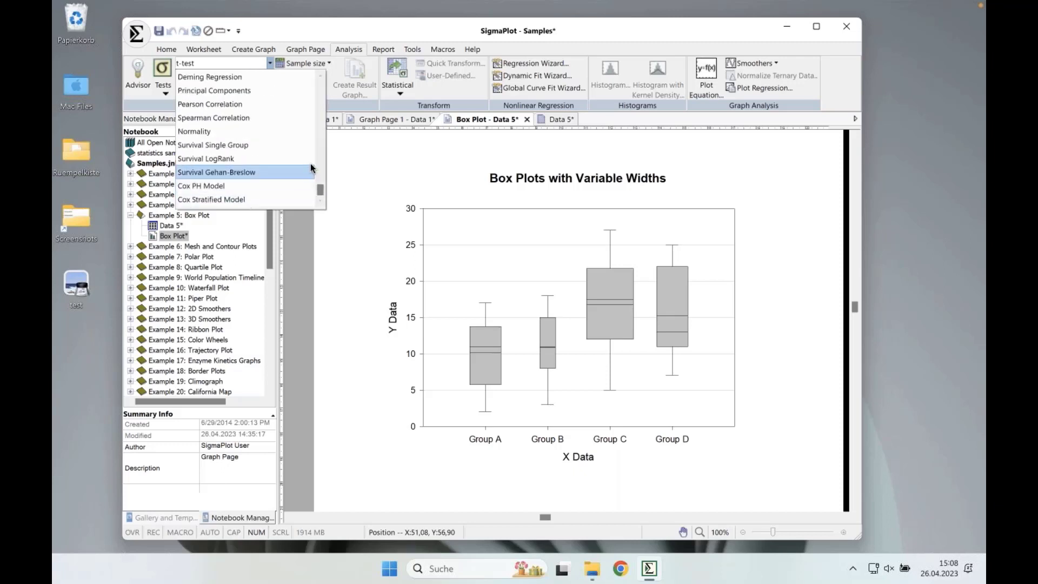
mouse_move(321, 187)
left_mouse_down()
mouse_move(320, 166)
mouse_move(316, 185)
left_mouse_up()
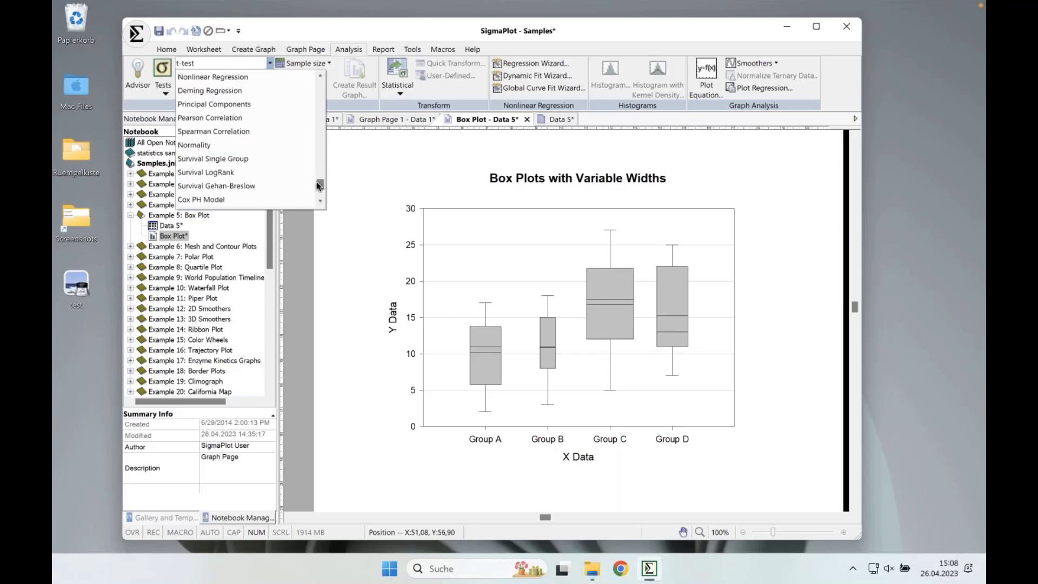
left_click(310, 23)
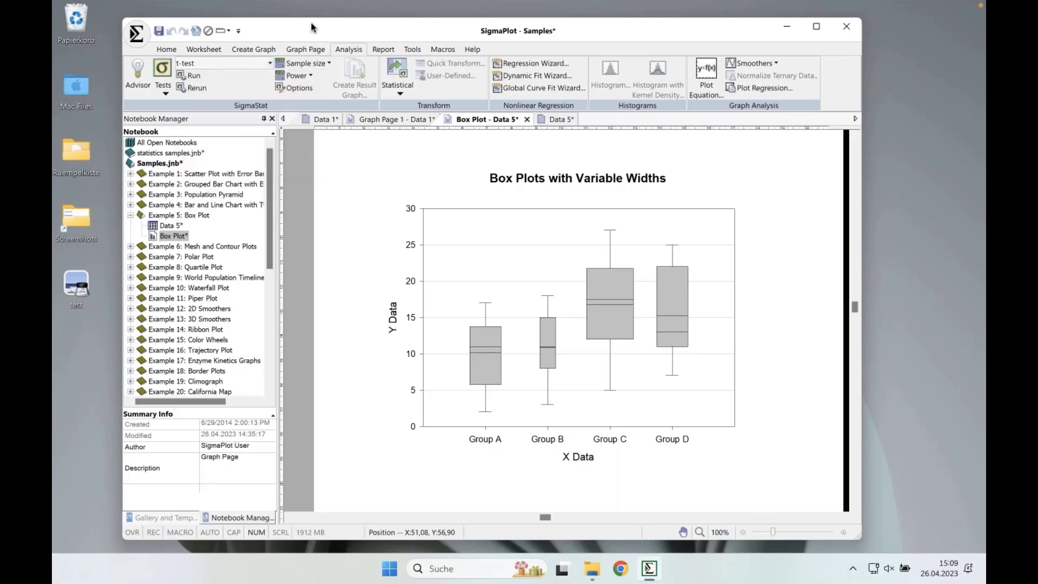